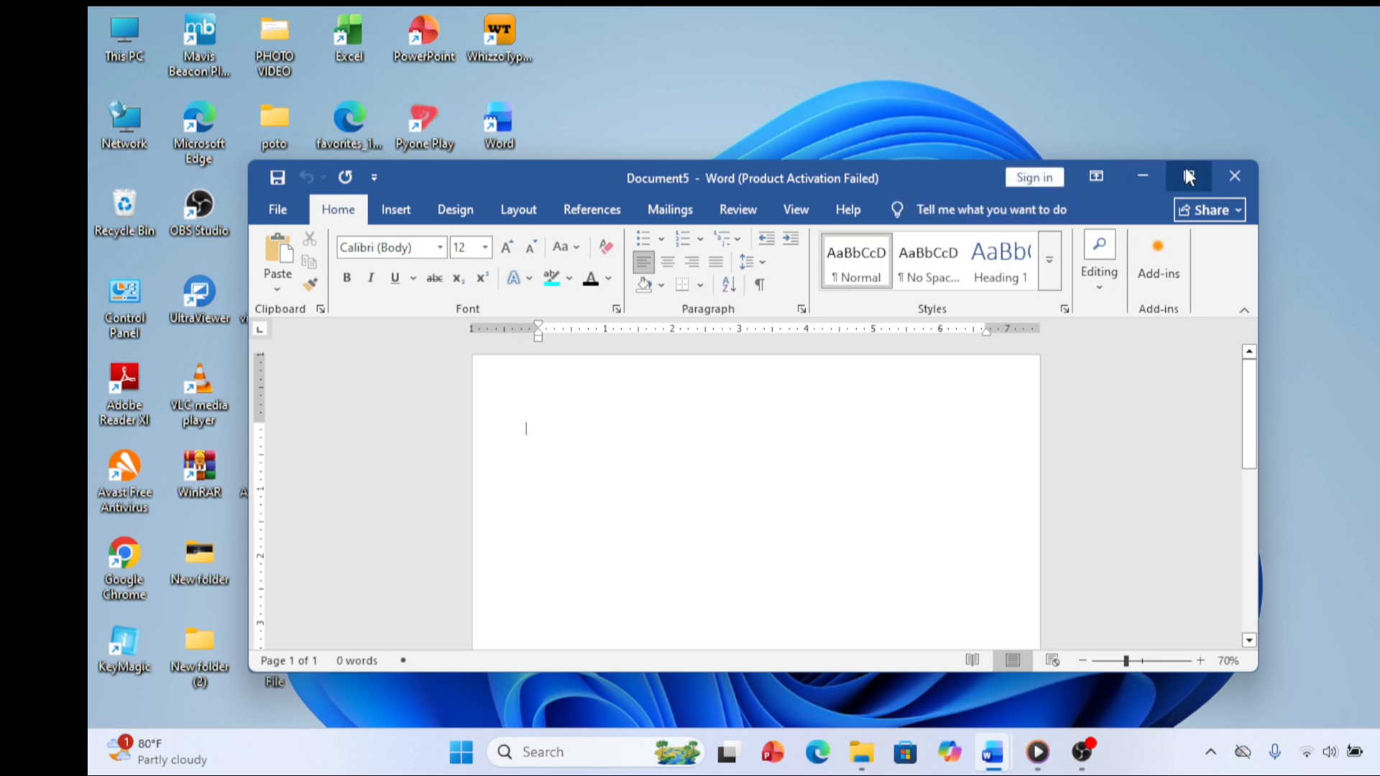
Step: Maximize the blank document's window
{"action": "mouse_move", "coordinate": [1188, 173]}
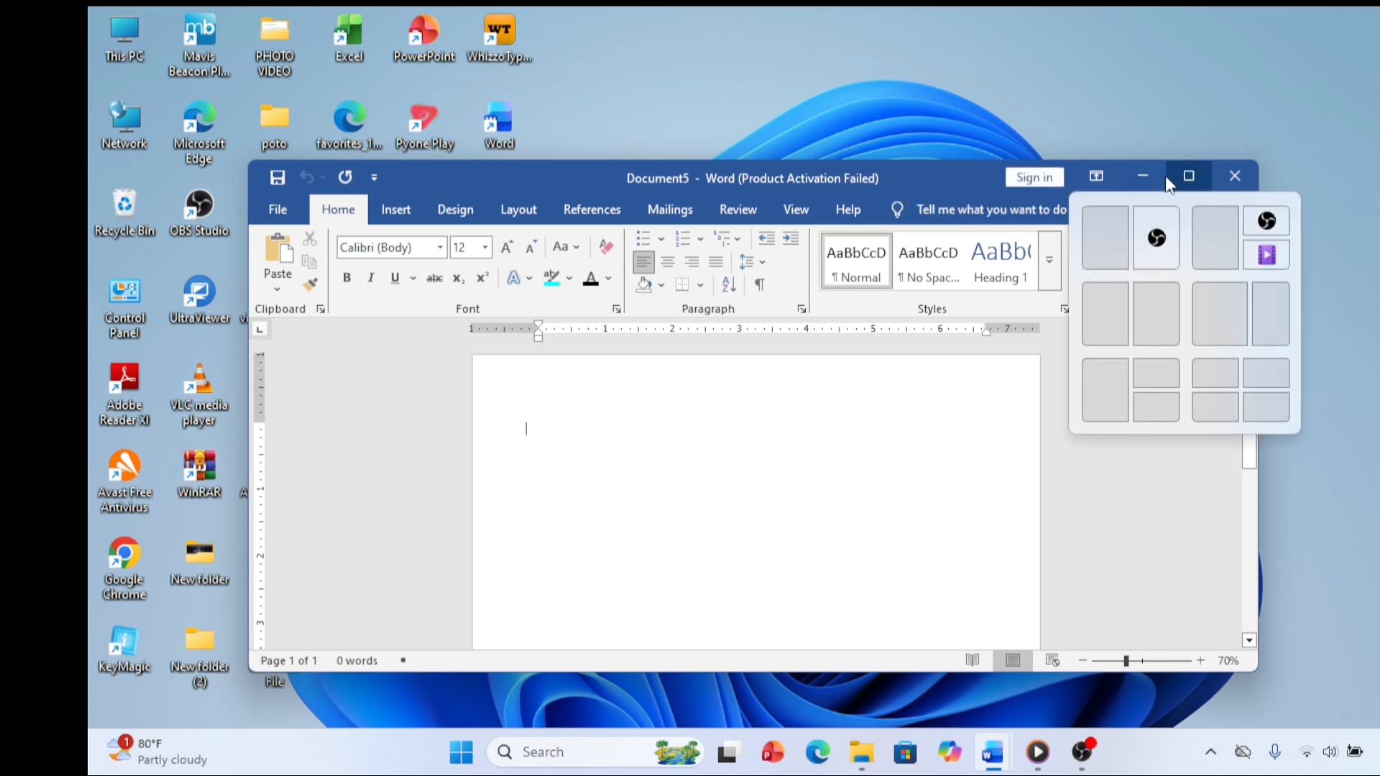
{"action": "left_click", "coordinate": [1187, 177]}
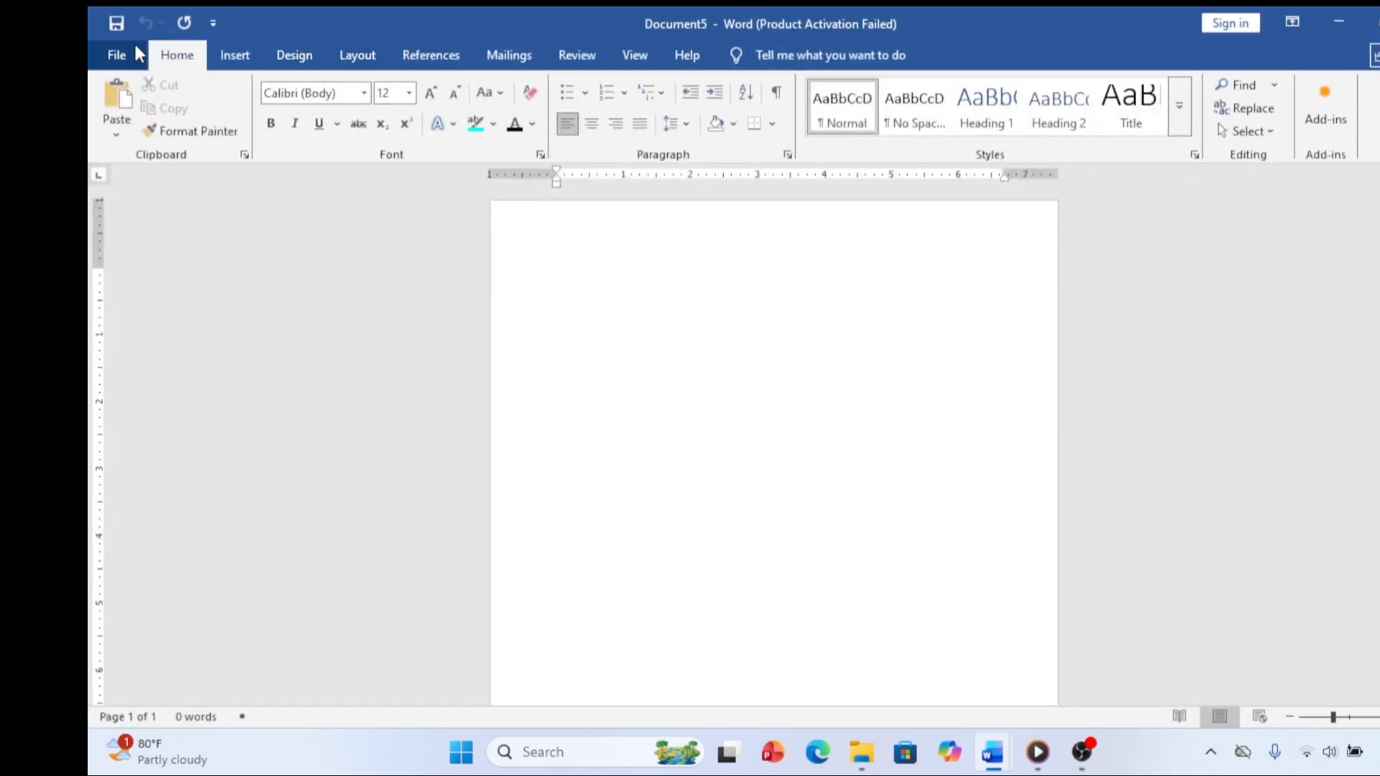
Step: Apply the Wide margins preset to the blank document
{"action": "left_click", "coordinate": [353, 61]}
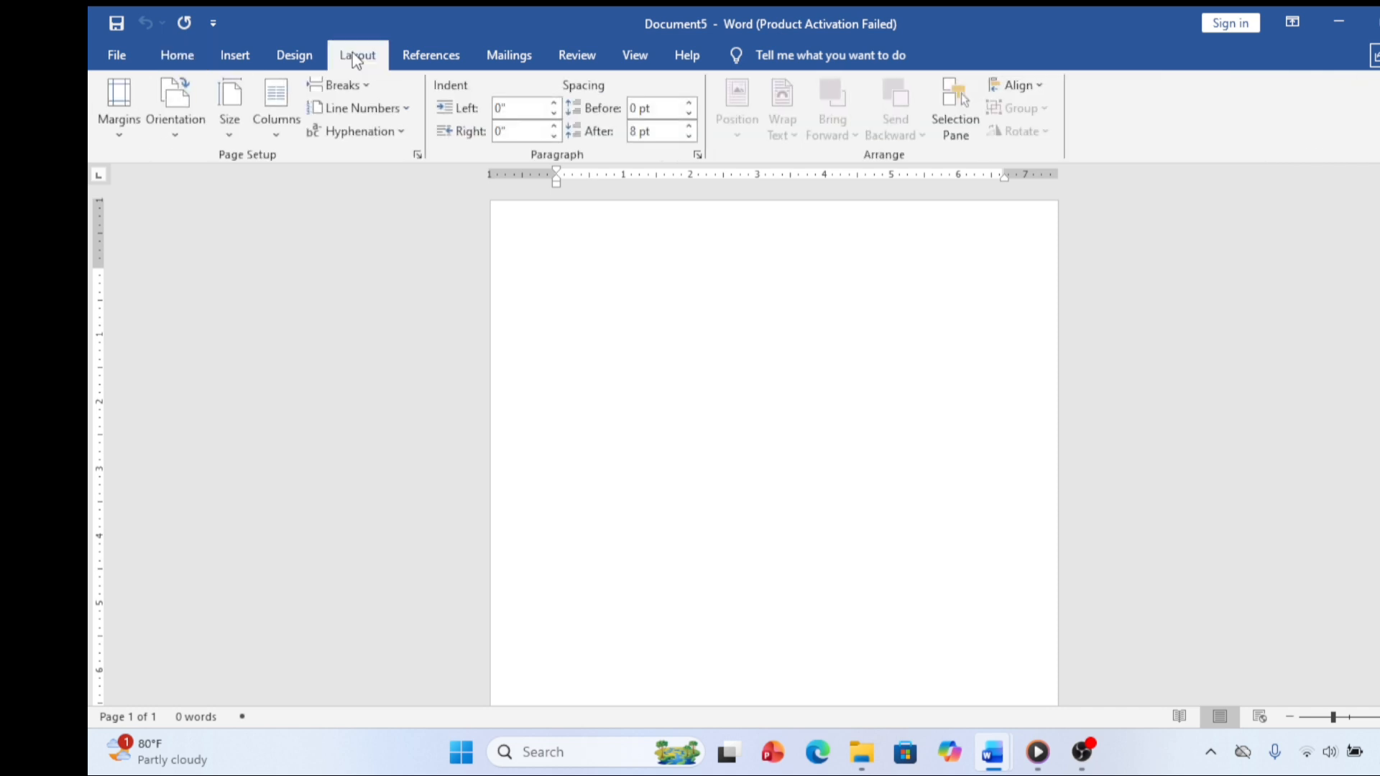
{"action": "left_click", "coordinate": [117, 94]}
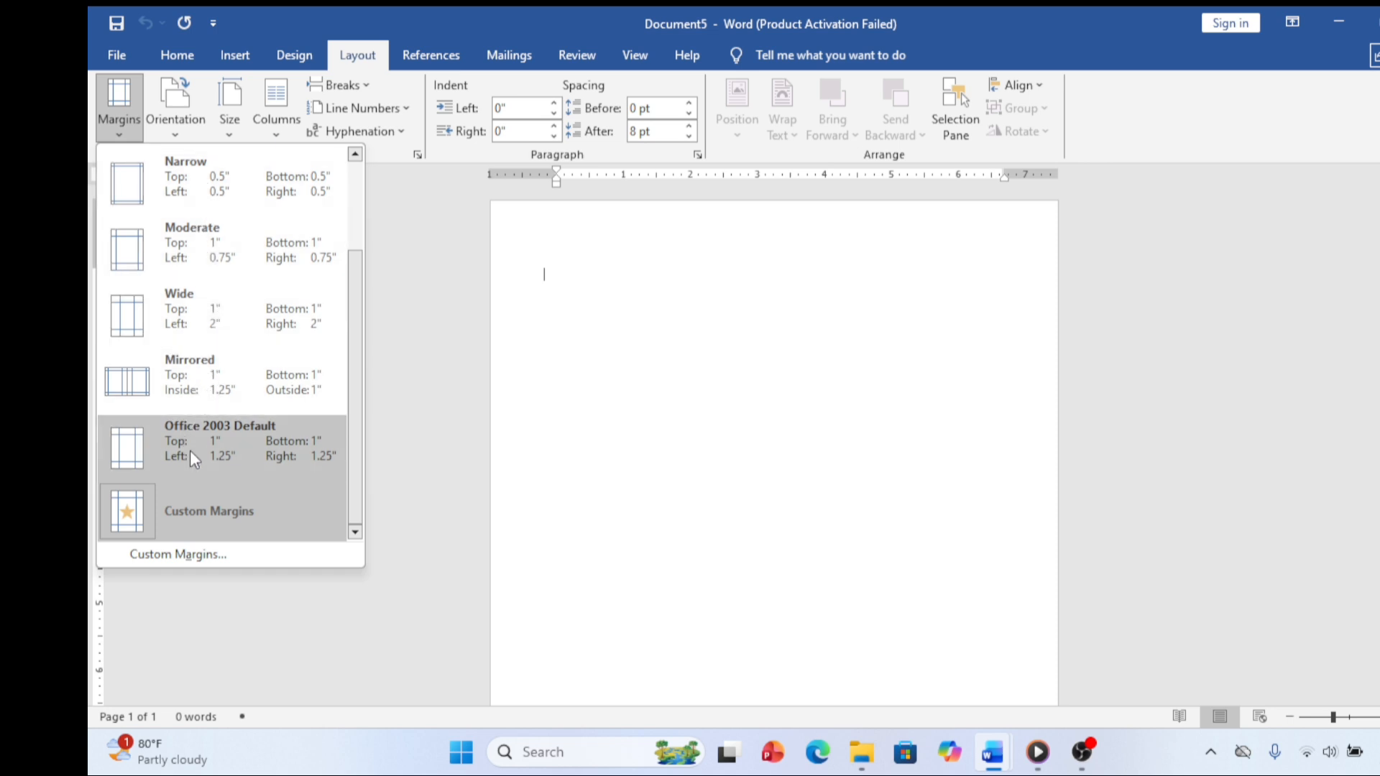
{"action": "left_click", "coordinate": [153, 555]}
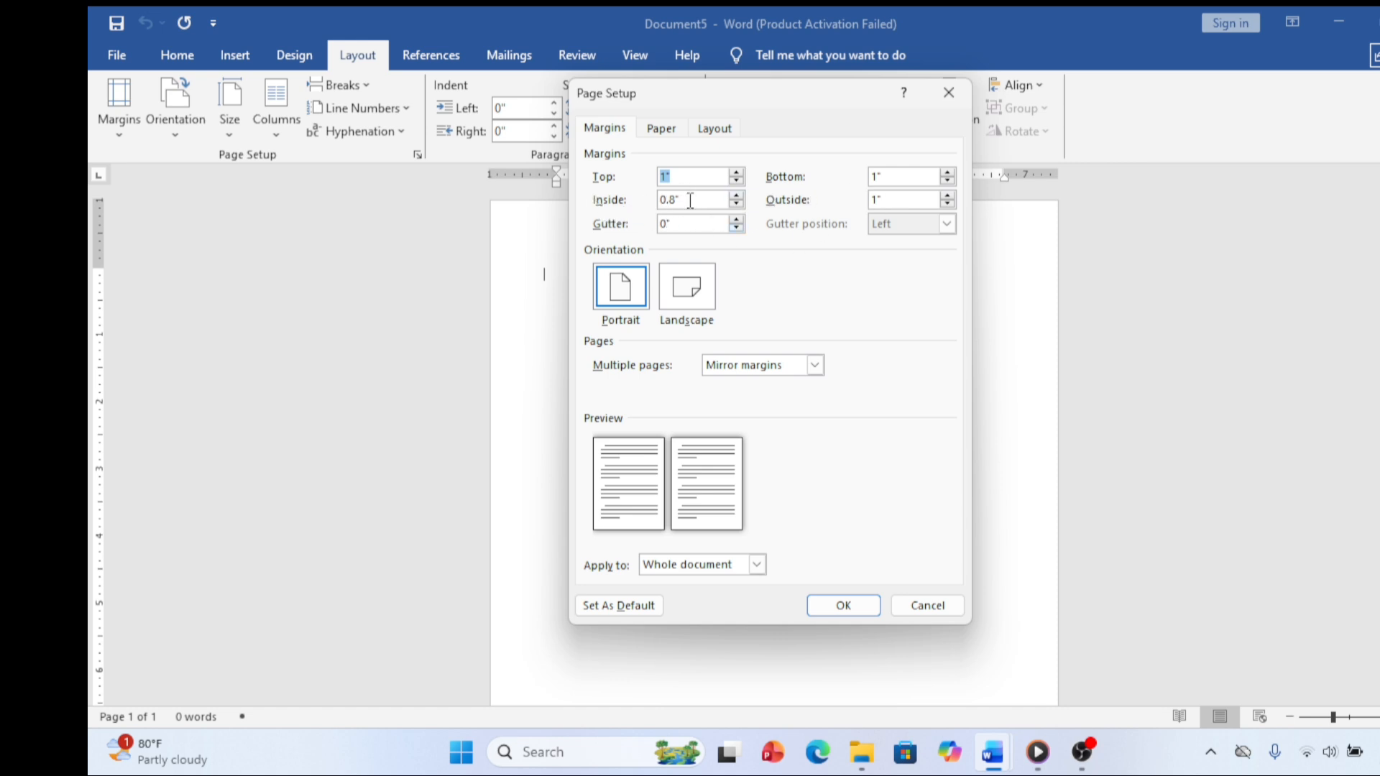
{"action": "left_click", "coordinate": [948, 94]}
{"action": "left_click", "coordinate": [111, 105]}
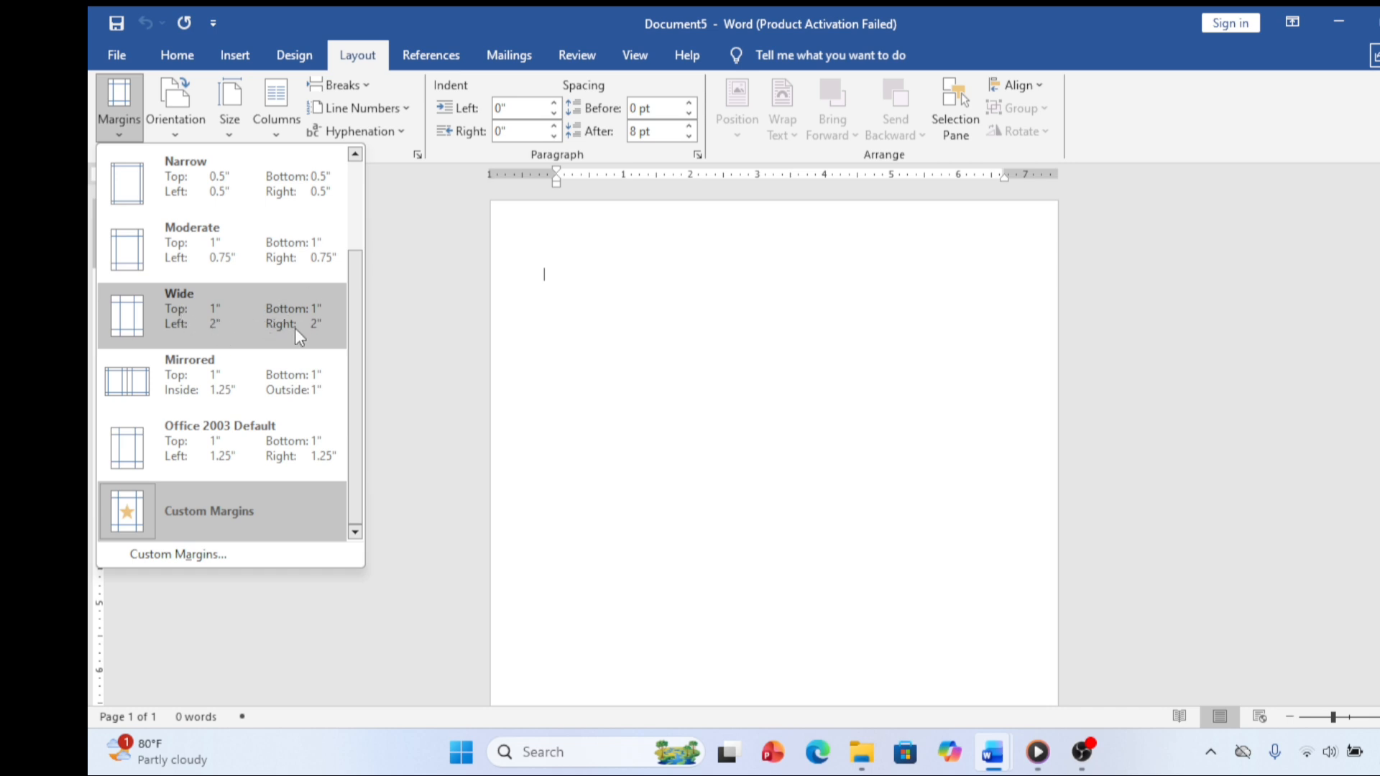
{"action": "left_click", "coordinate": [196, 319]}
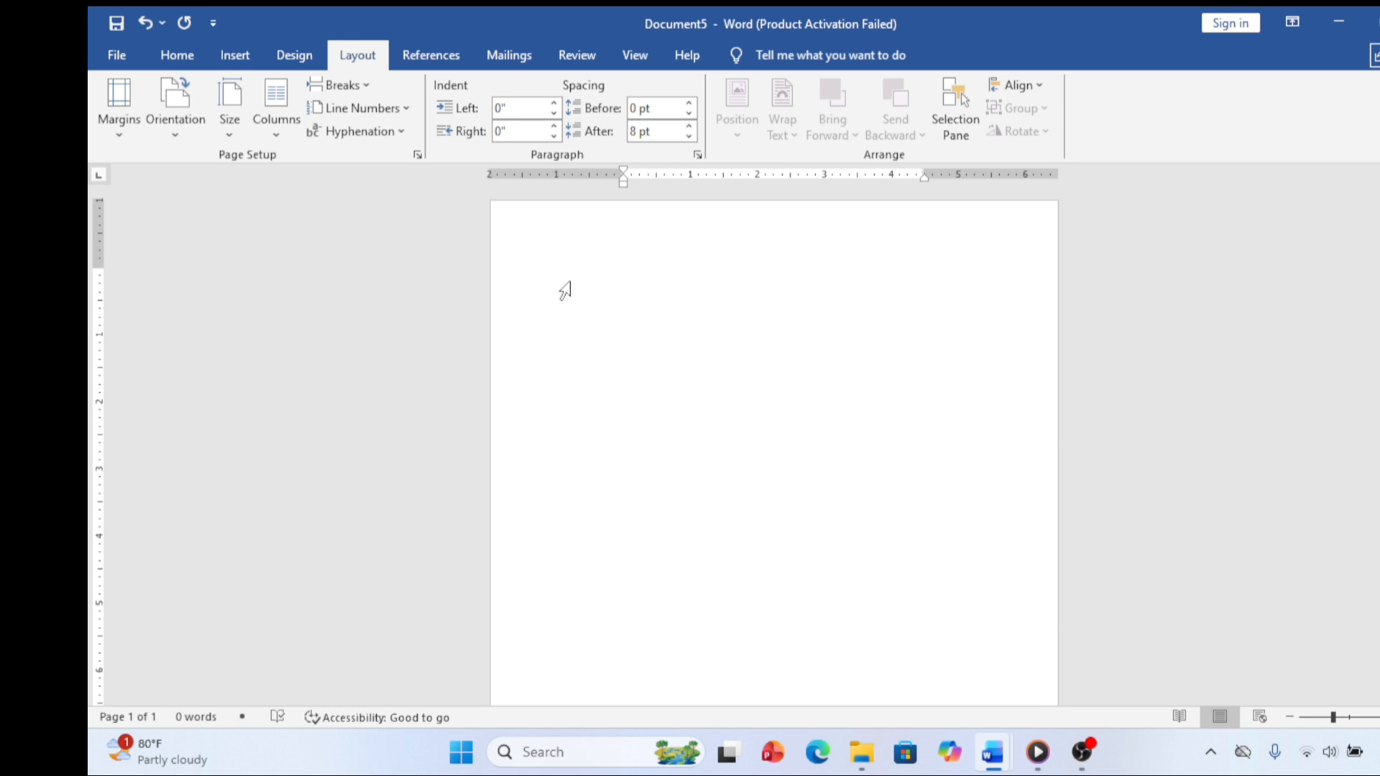
Step: Set custom page margins of 1" on the left and 0.5" on the right for the whole document
{"action": "left_click", "coordinate": [128, 103]}
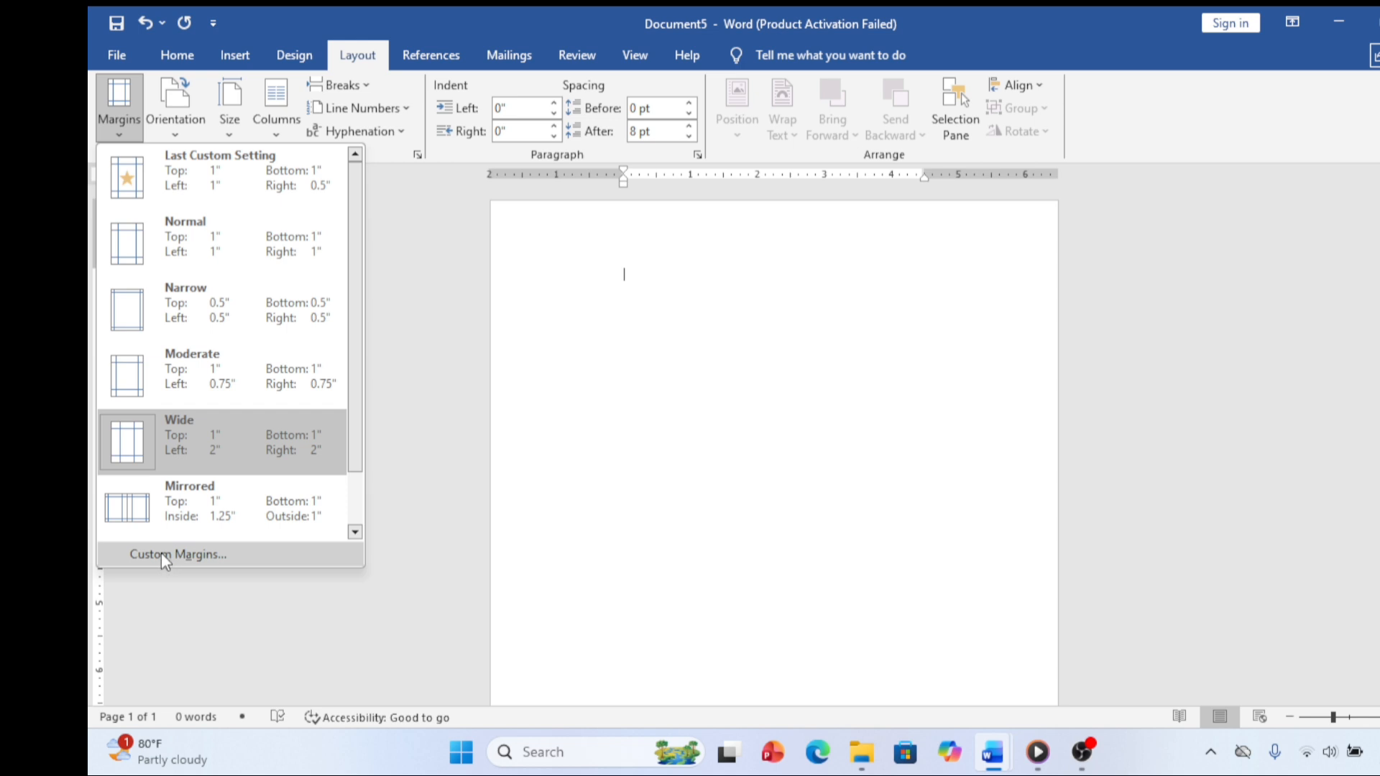
{"action": "left_click", "coordinate": [161, 555]}
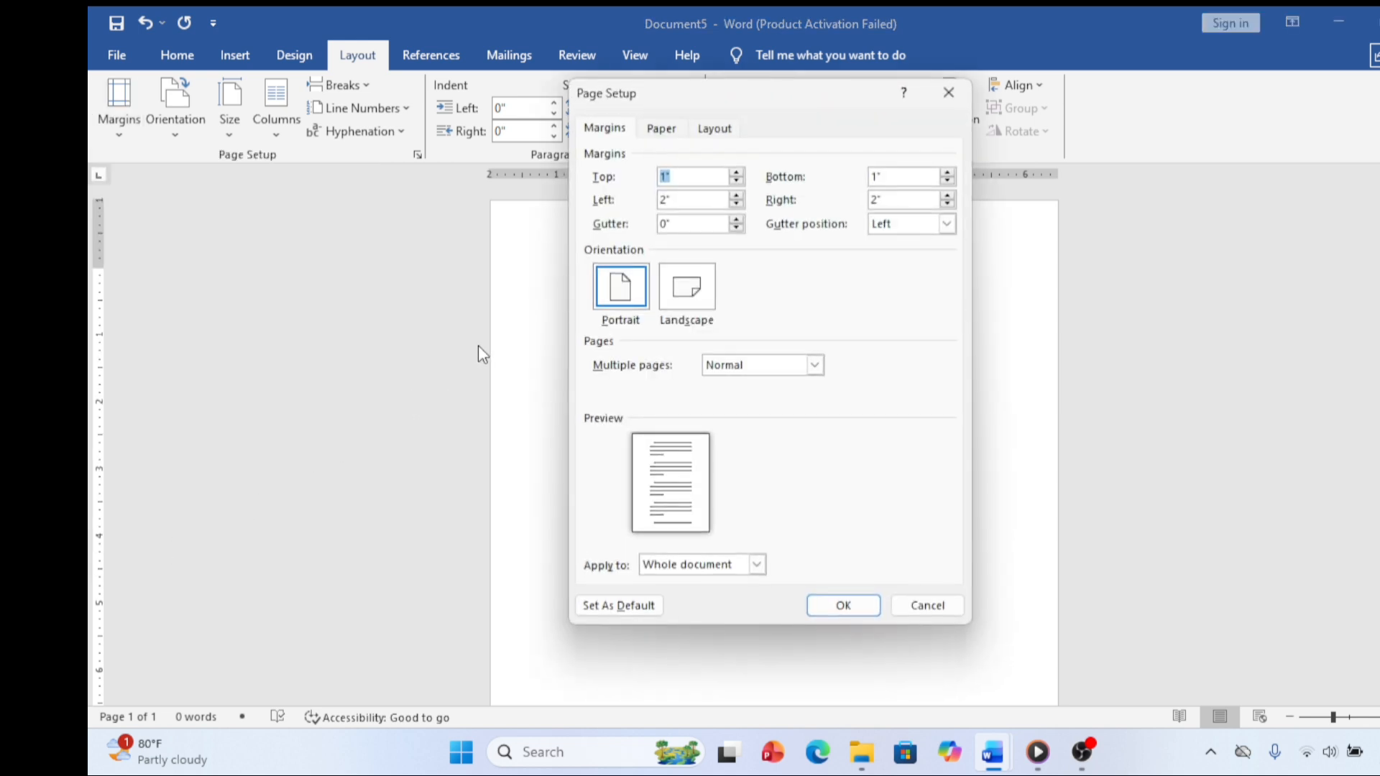
{"action": "left_click", "coordinate": [671, 196]}
{"action": "double_click", "coordinate": [664, 199]}
{"action": "type", "text": "1"}
{"action": "left_click", "coordinate": [874, 200]}
{"action": "left_click_drag", "start_coordinate": [871, 201], "coordinate": [879, 200]}
{"action": "type", "text": "1"}
{"action": "key", "text": "BackSpace"}
{"action": "type", "text": "0.5\""}
{"action": "left_click", "coordinate": [848, 611]}
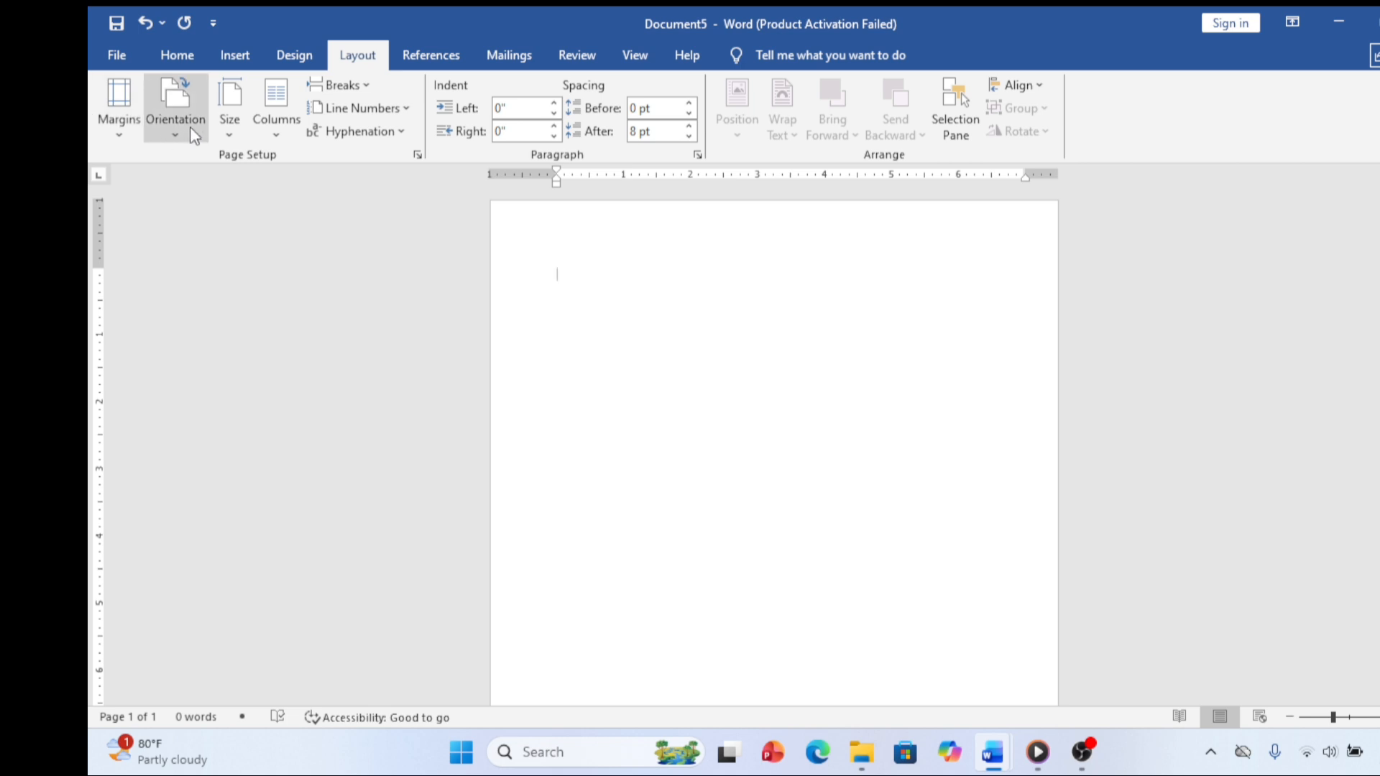
Step: Switch the page orientation to Landscape and back to Portrait
{"action": "left_click", "coordinate": [167, 108]}
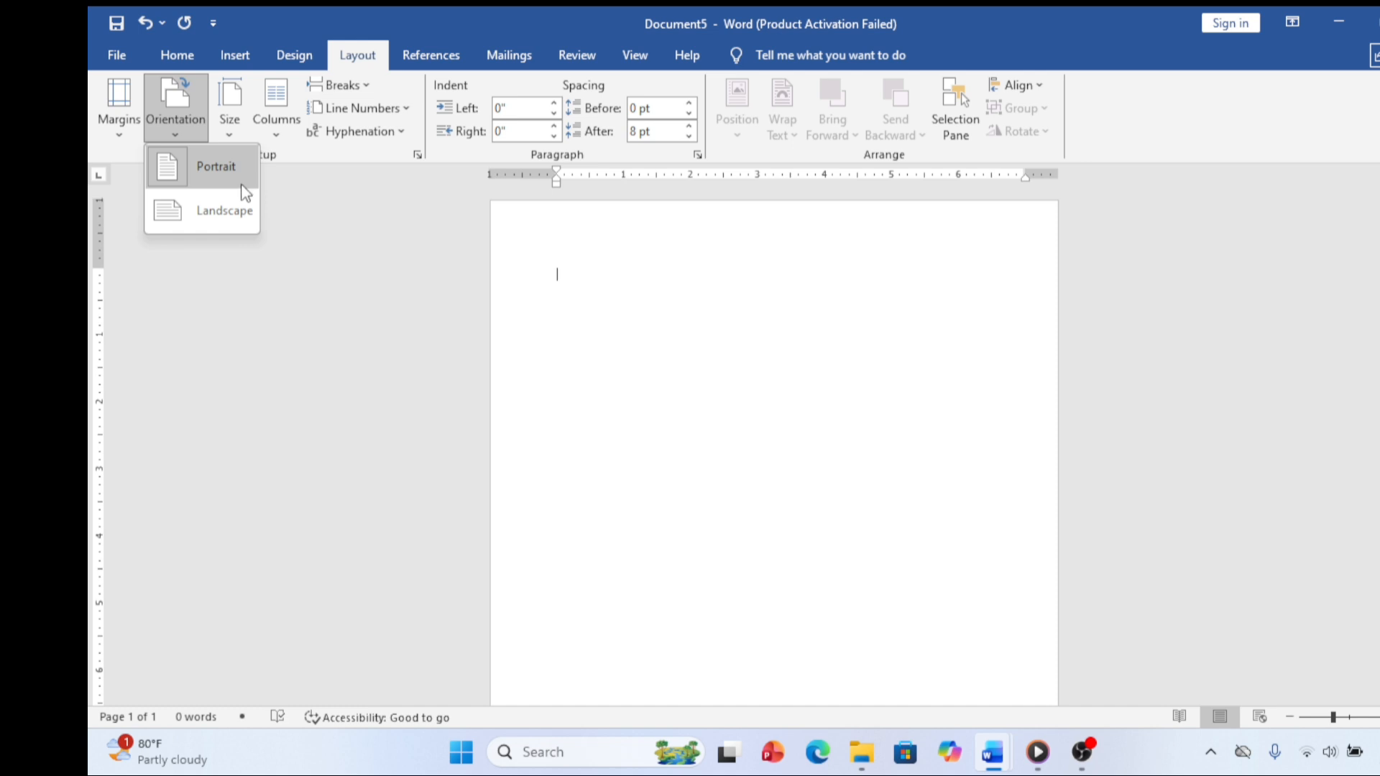
{"action": "left_click", "coordinate": [198, 172]}
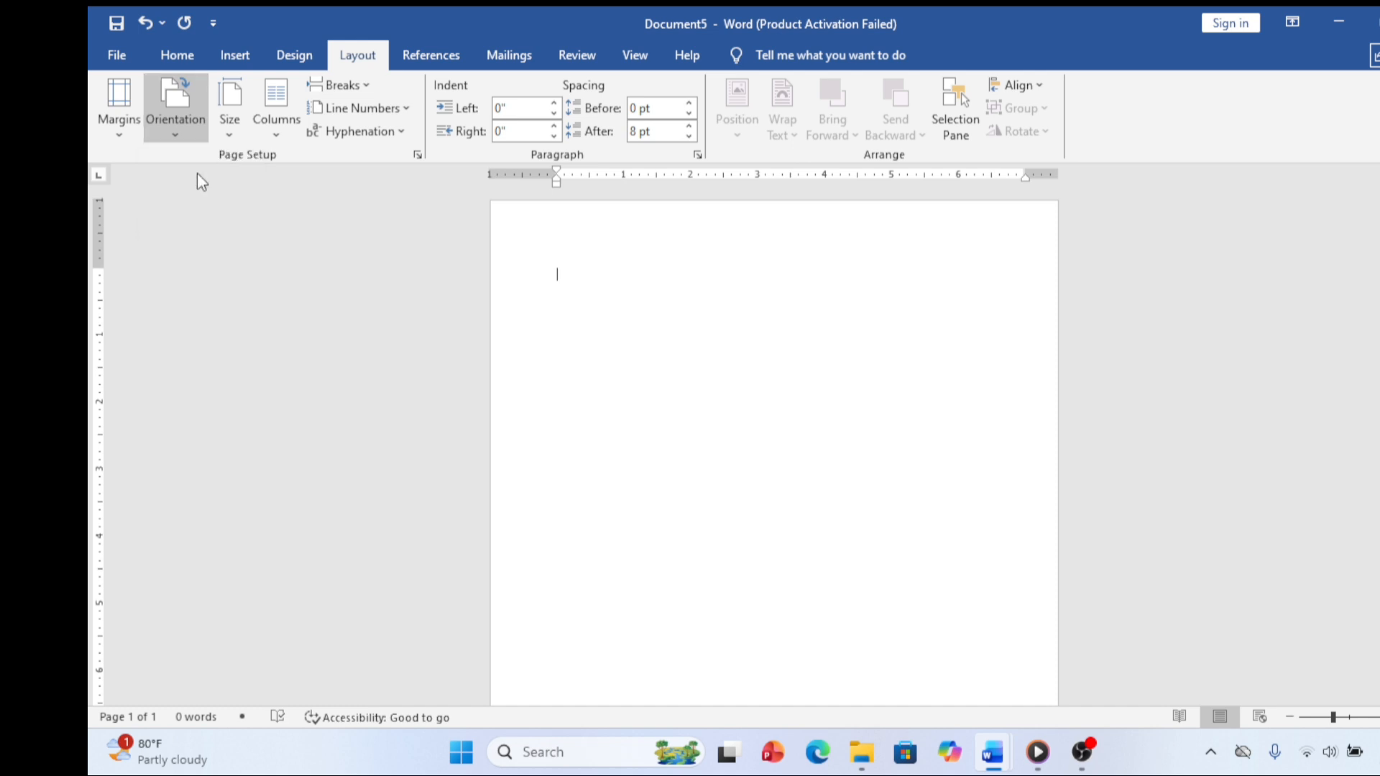
{"action": "left_click", "coordinate": [174, 115]}
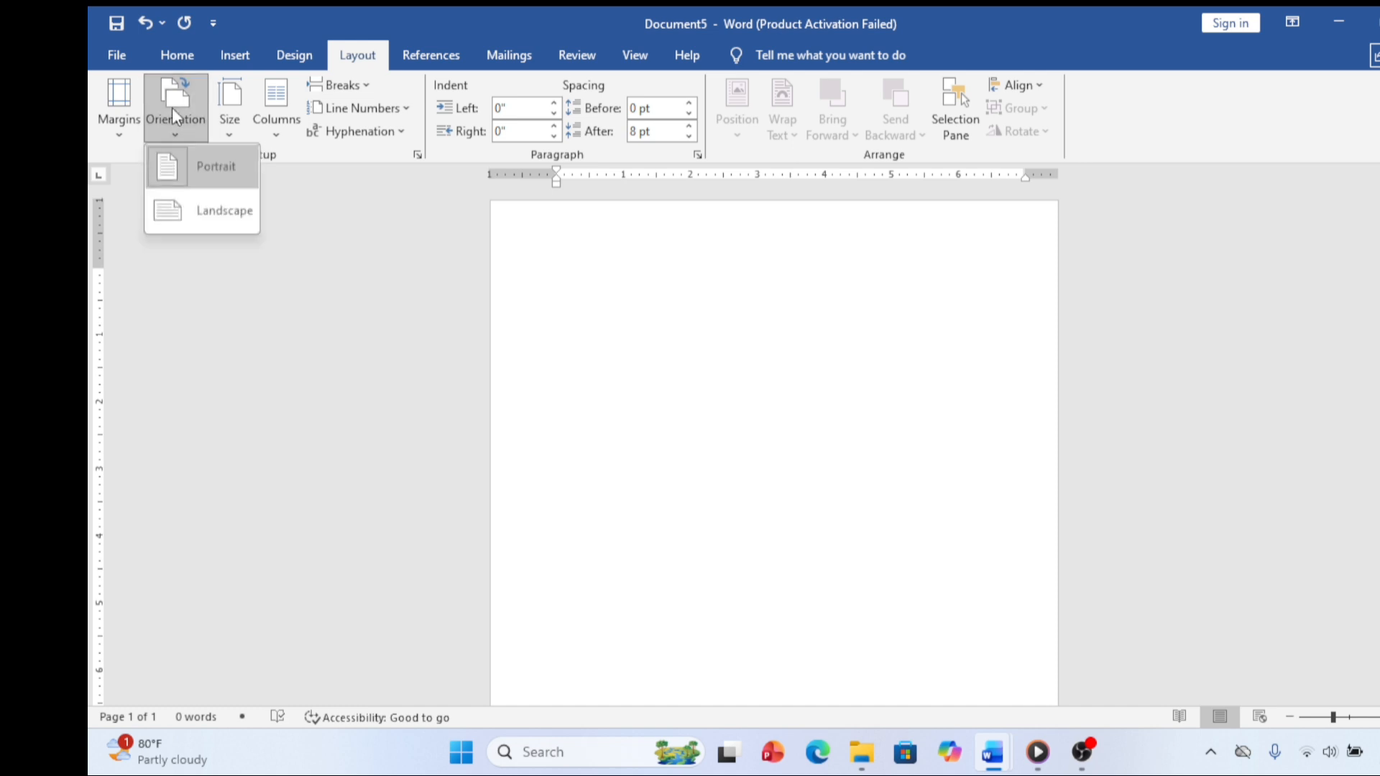
{"action": "left_click", "coordinate": [192, 209]}
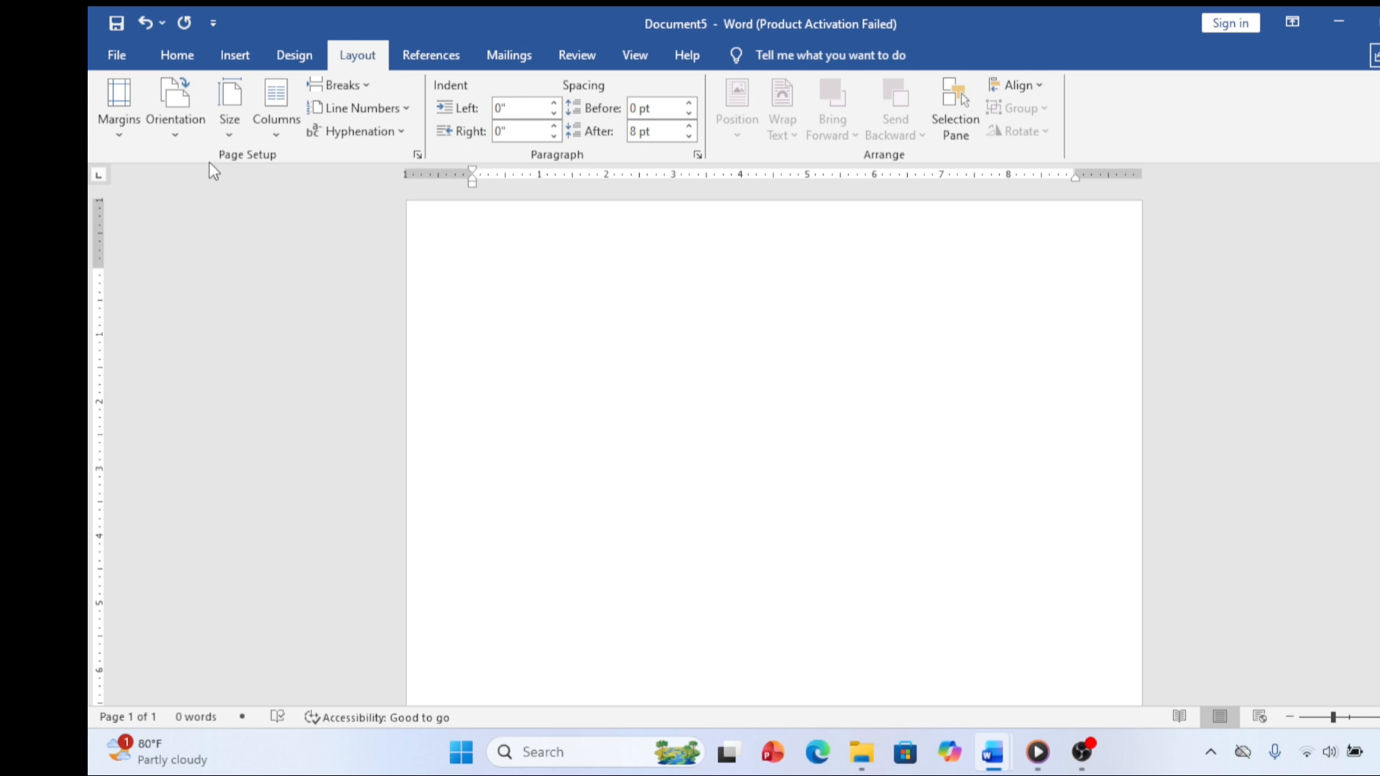
{"action": "left_click", "coordinate": [183, 125]}
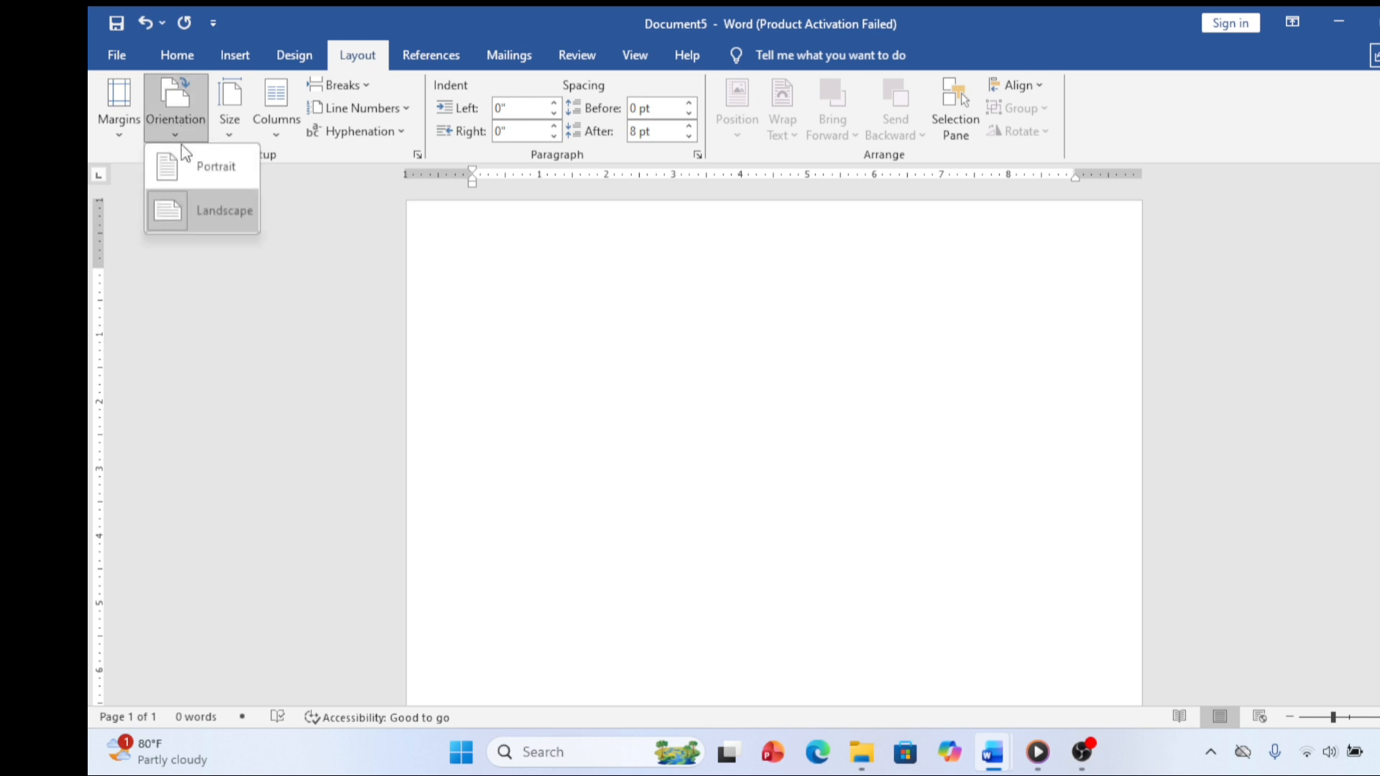
{"action": "left_click", "coordinate": [184, 166]}
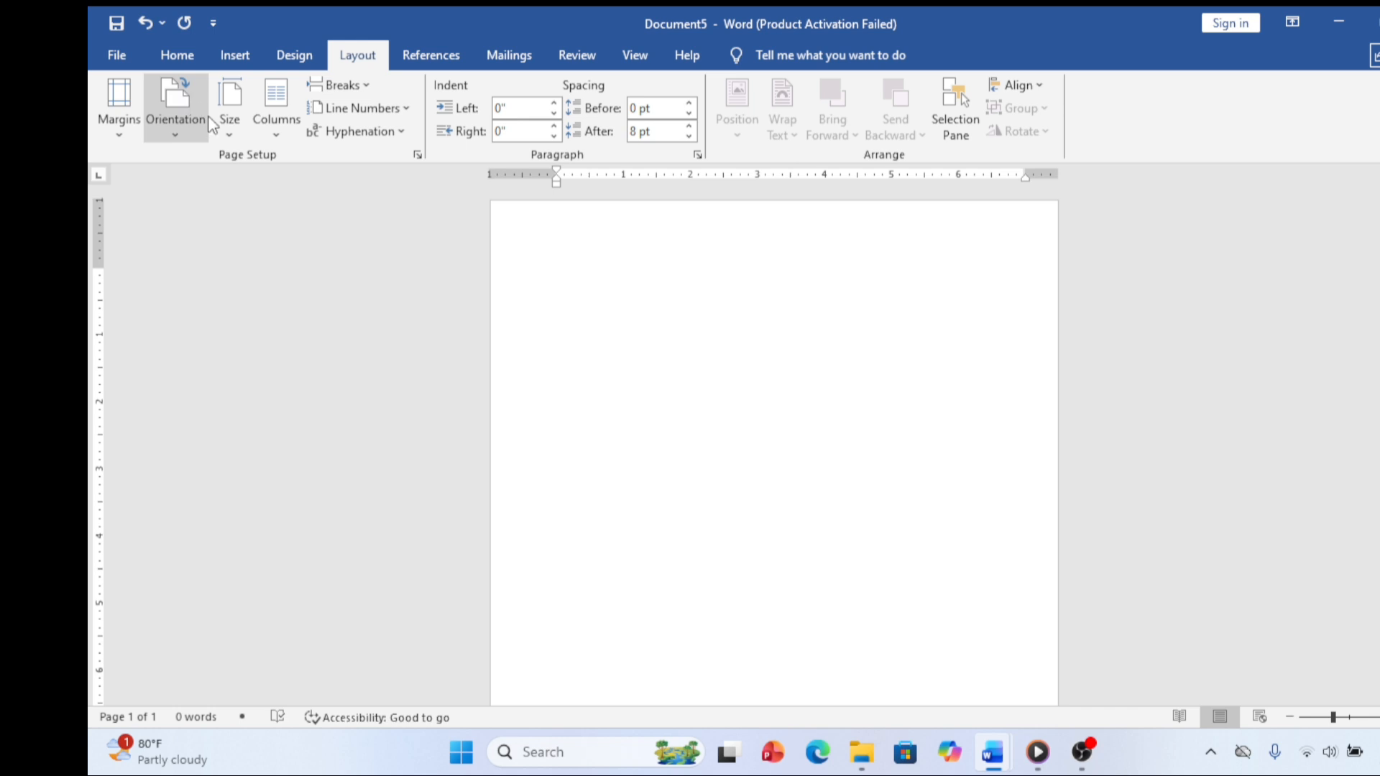
Step: Set the paper size to A4 (8.27" x 11.69")
{"action": "left_click", "coordinate": [227, 121]}
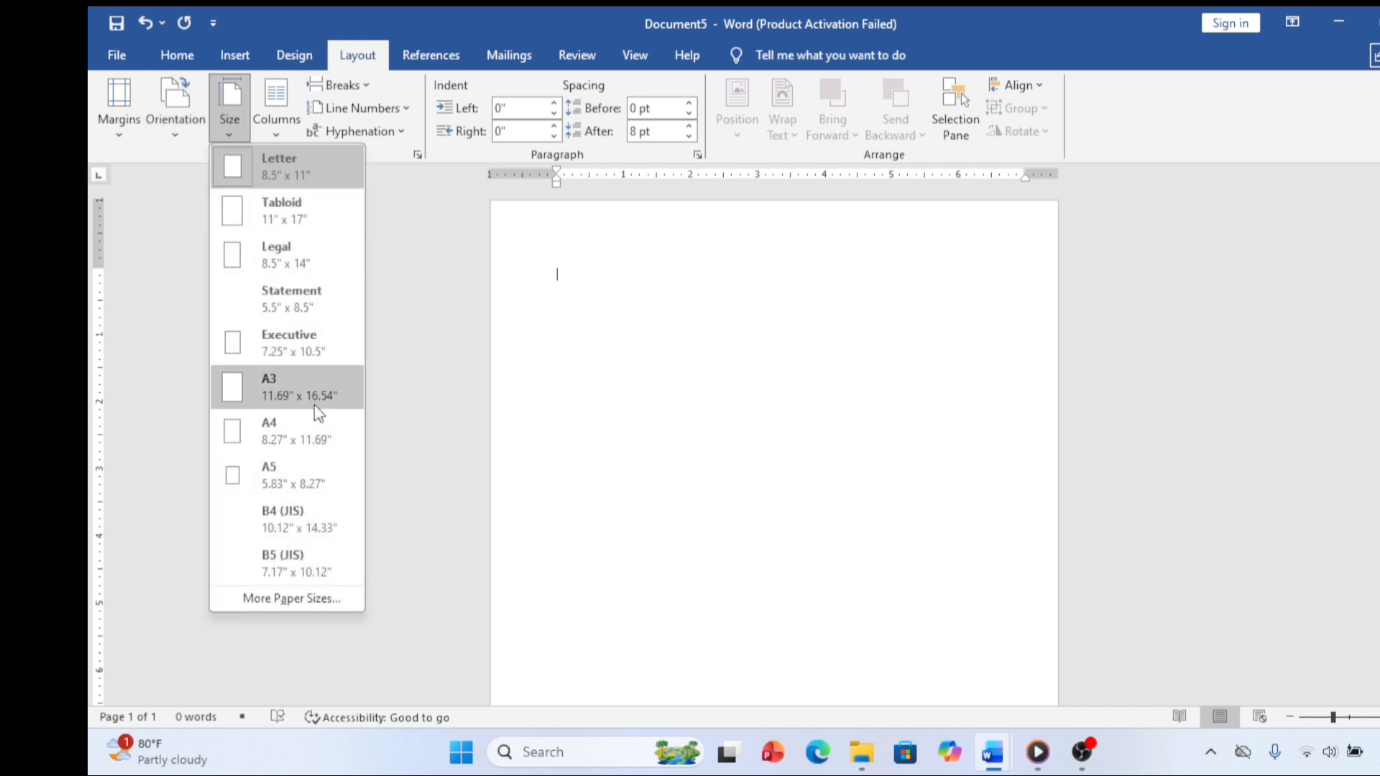
{"action": "left_click", "coordinate": [274, 427]}
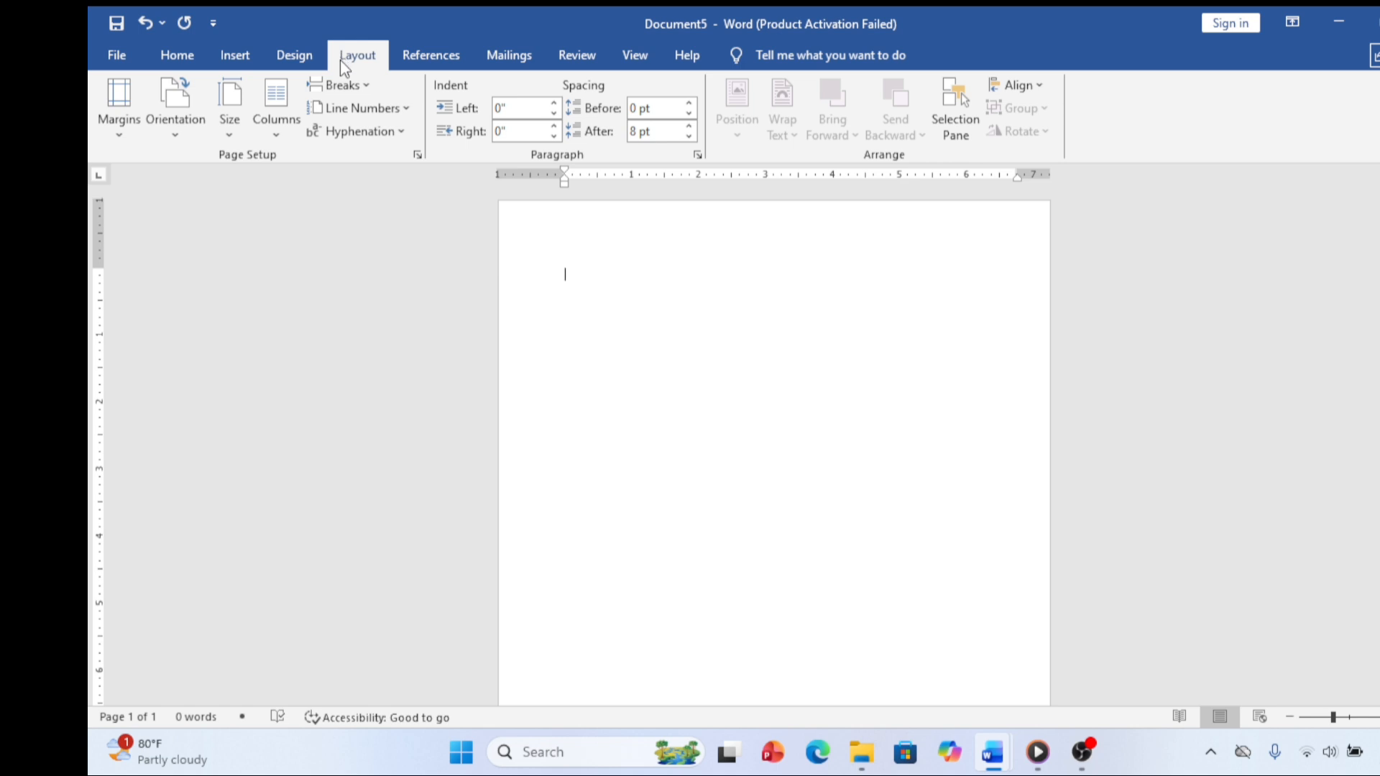
Step: Try left, centred, right and justified alignment on the empty first paragraph, leaving it centred
{"action": "left_click", "coordinate": [158, 53]}
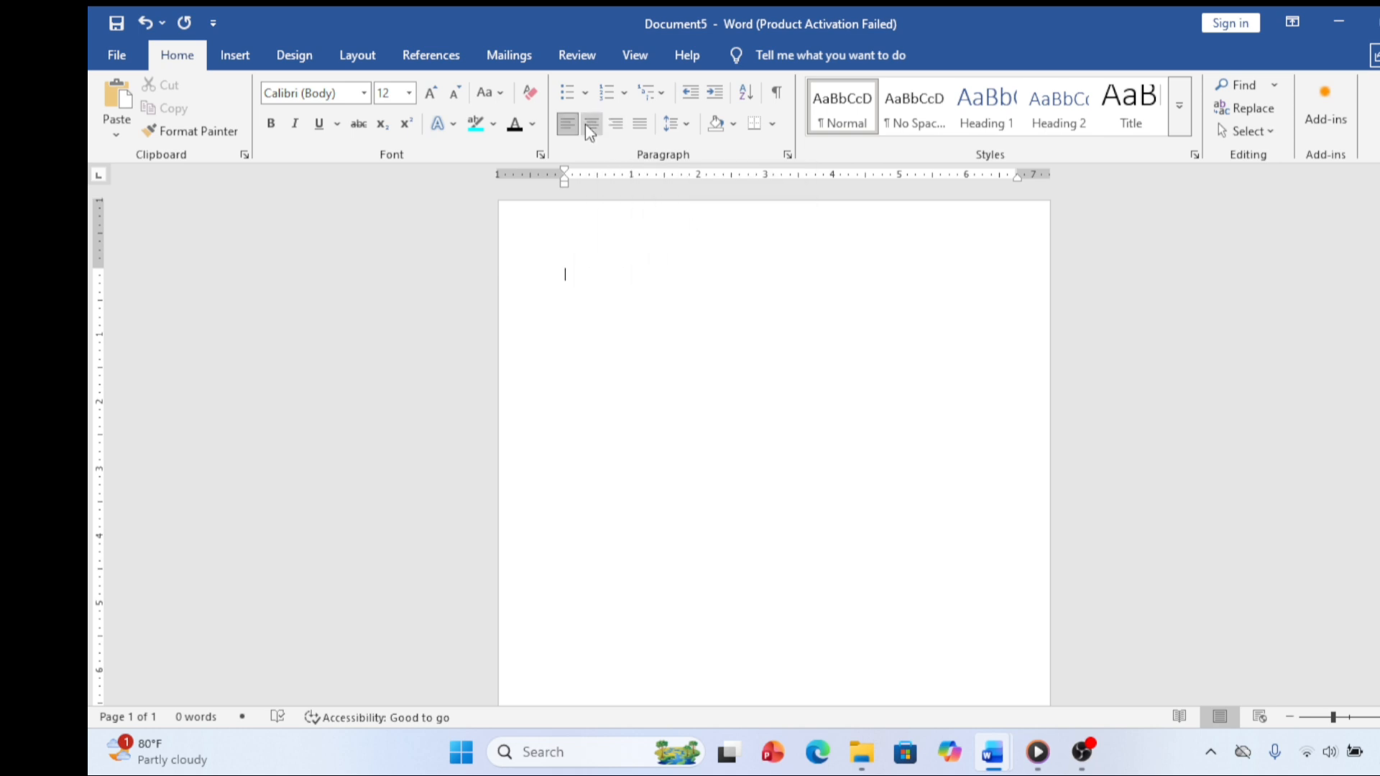
{"action": "left_click", "coordinate": [566, 121]}
{"action": "left_click", "coordinate": [564, 122]}
{"action": "left_click", "coordinate": [584, 124]}
{"action": "left_click", "coordinate": [615, 125]}
{"action": "left_click", "coordinate": [639, 125]}
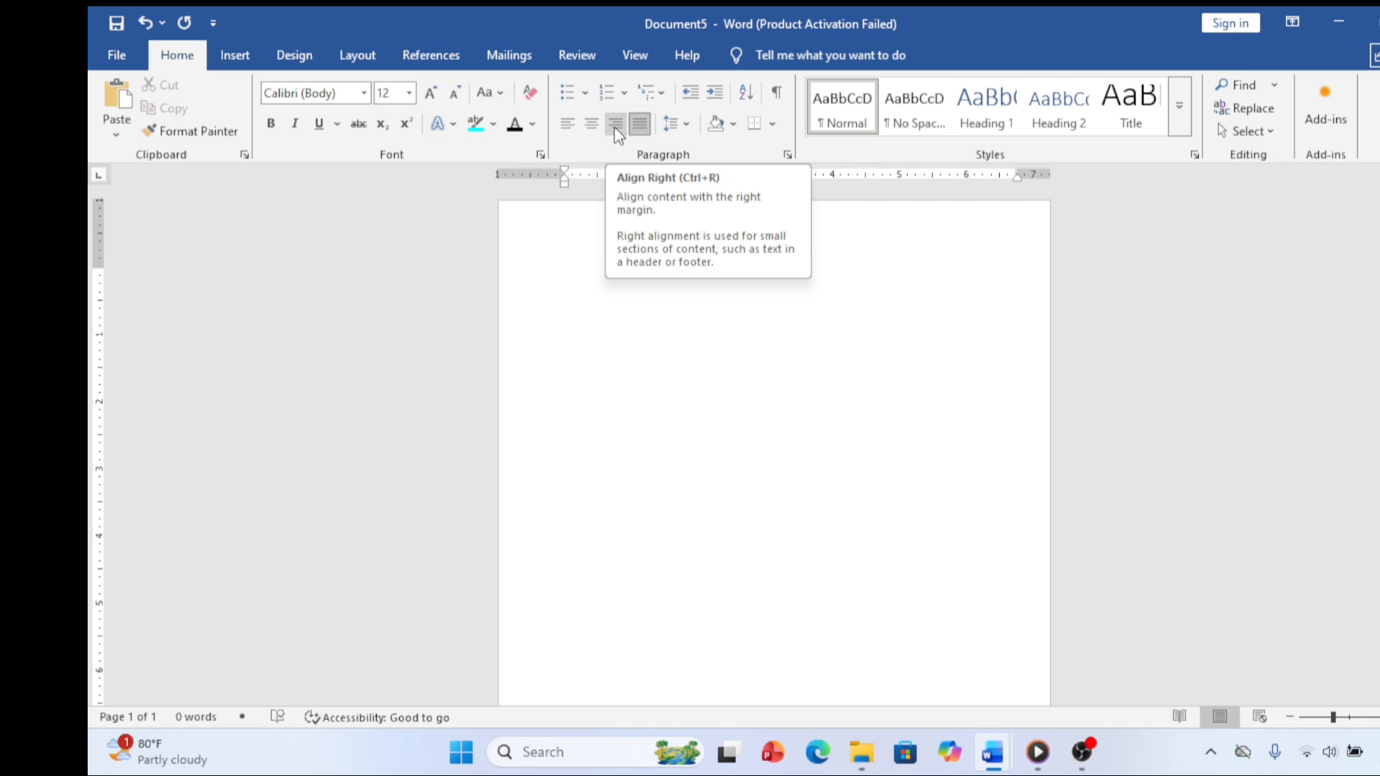
{"action": "left_click", "coordinate": [591, 125]}
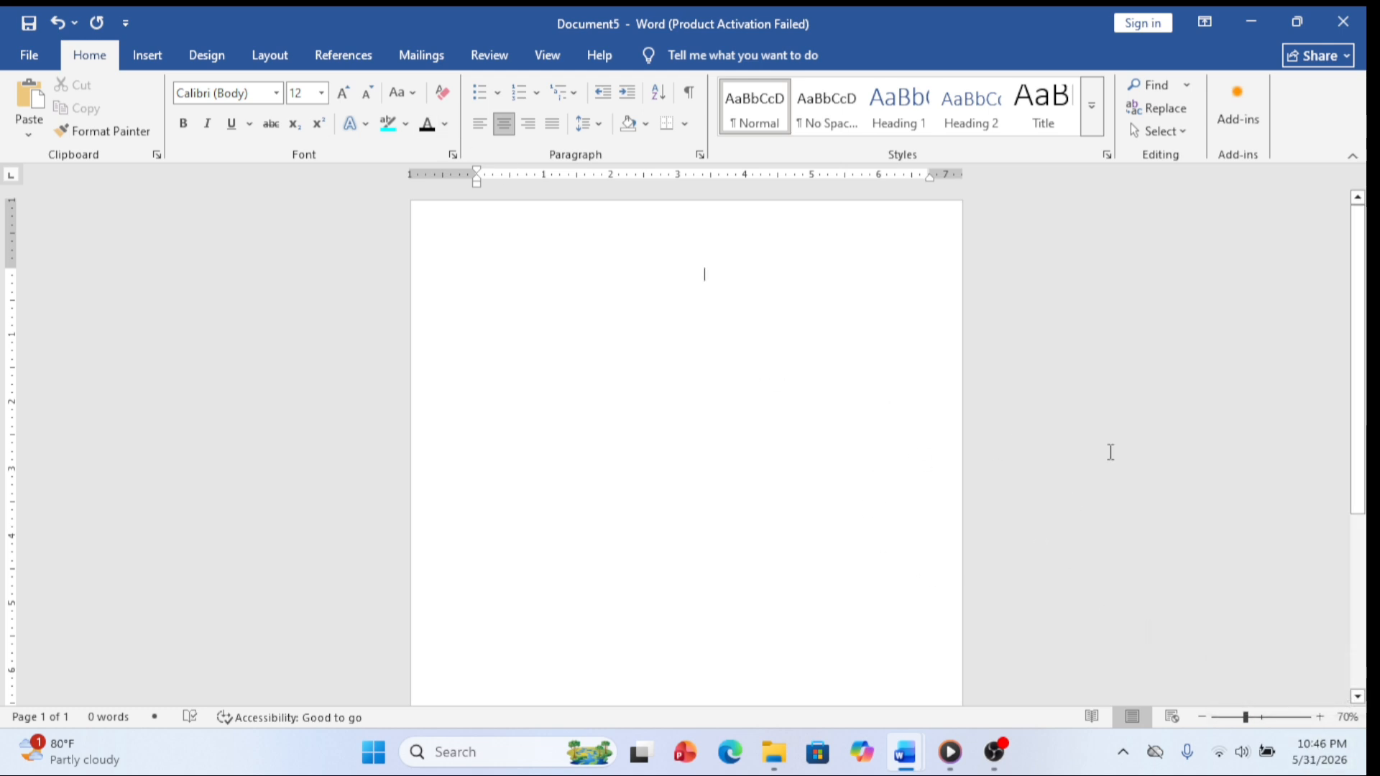
Step: Zoom the page view out to 40% and back in to 90%
{"action": "left_click", "coordinate": [1321, 717]}
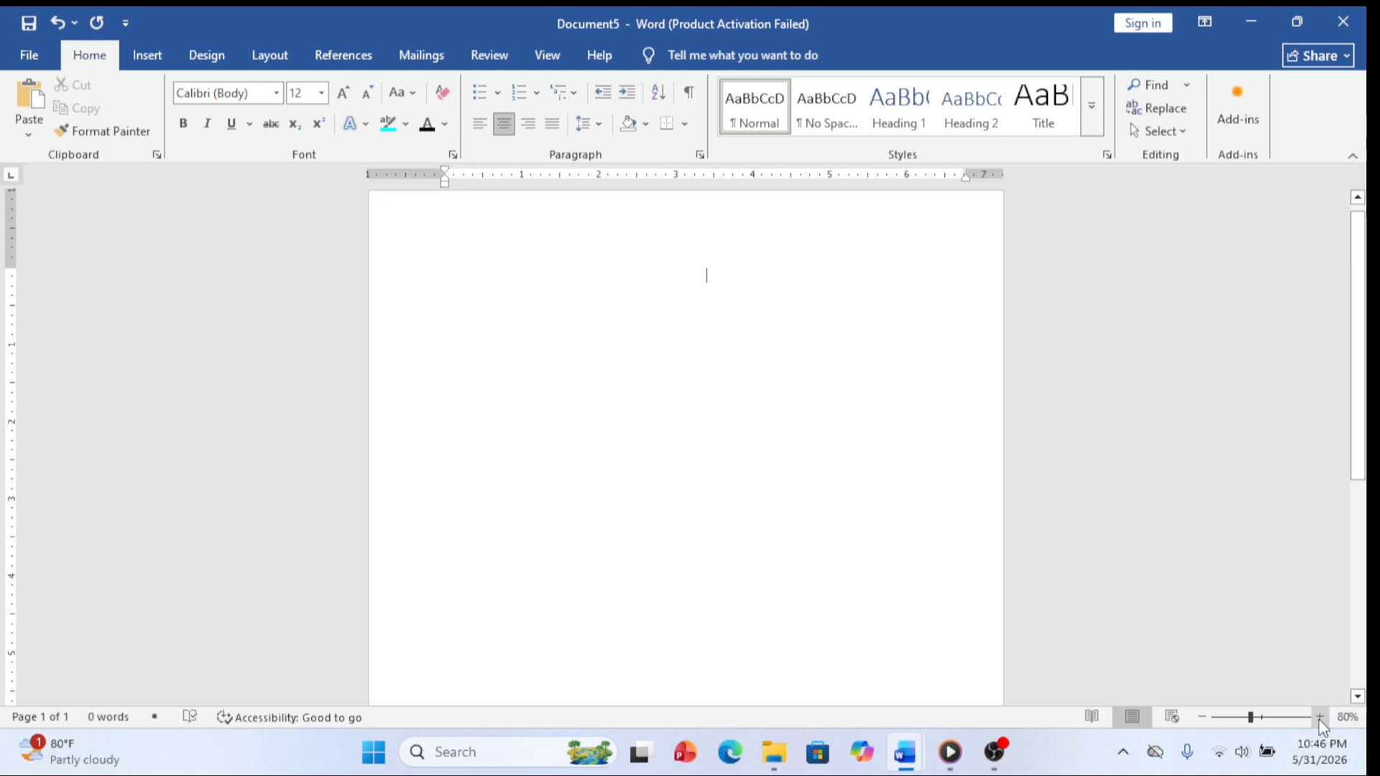
{"action": "left_click", "coordinate": [1202, 718]}
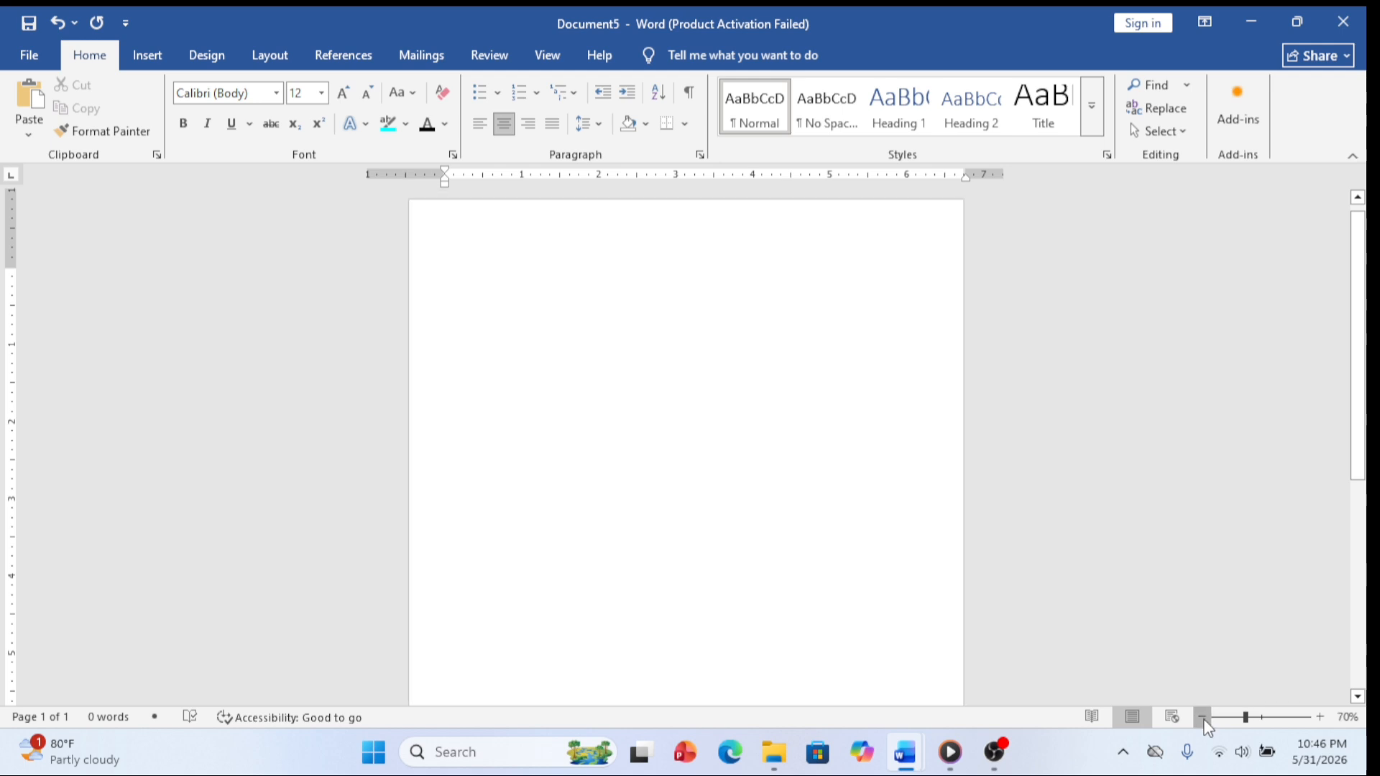
{"action": "left_click", "coordinate": [1204, 719]}
{"action": "left_click", "coordinate": [1205, 719]}
{"action": "left_click", "coordinate": [1205, 719]}
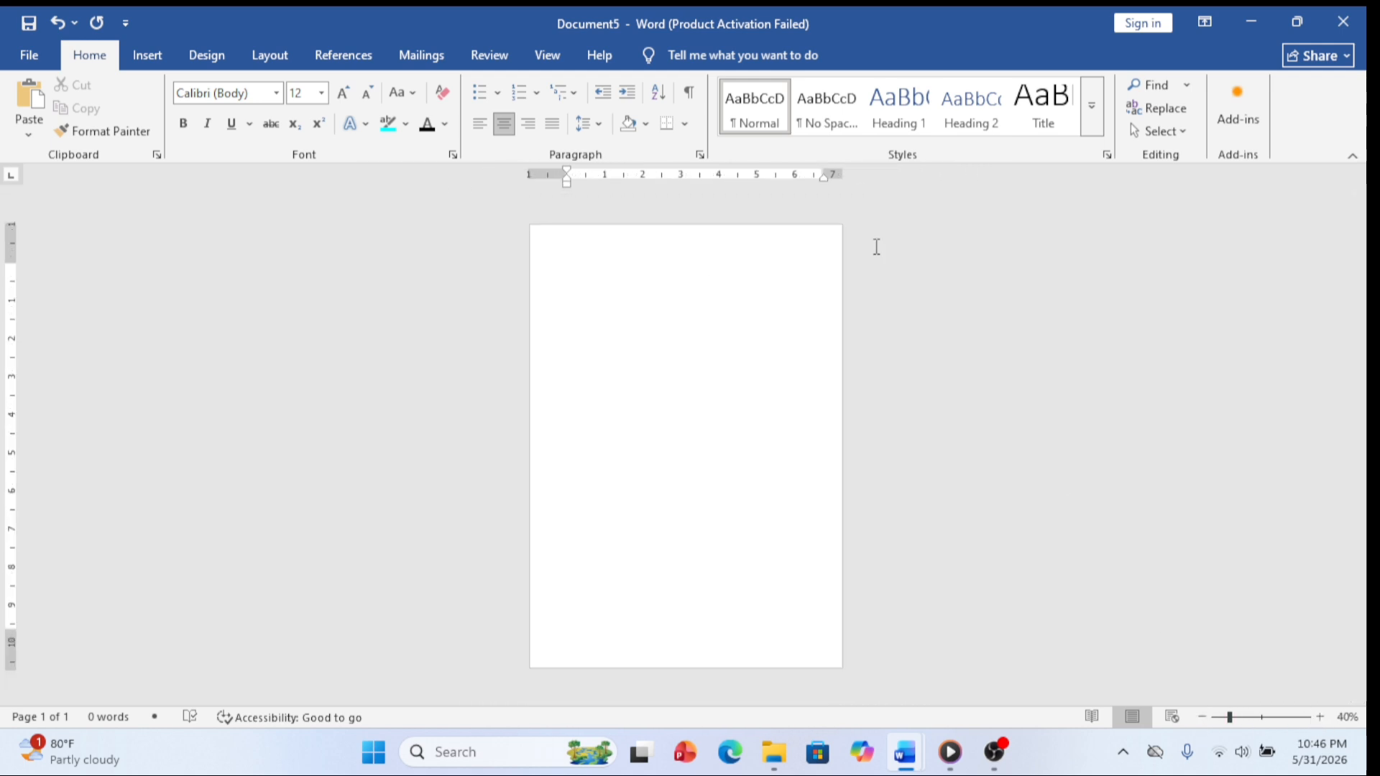
{"action": "left_click", "coordinate": [1320, 718]}
{"action": "left_click", "coordinate": [1320, 717]}
{"action": "left_click", "coordinate": [1320, 717]}
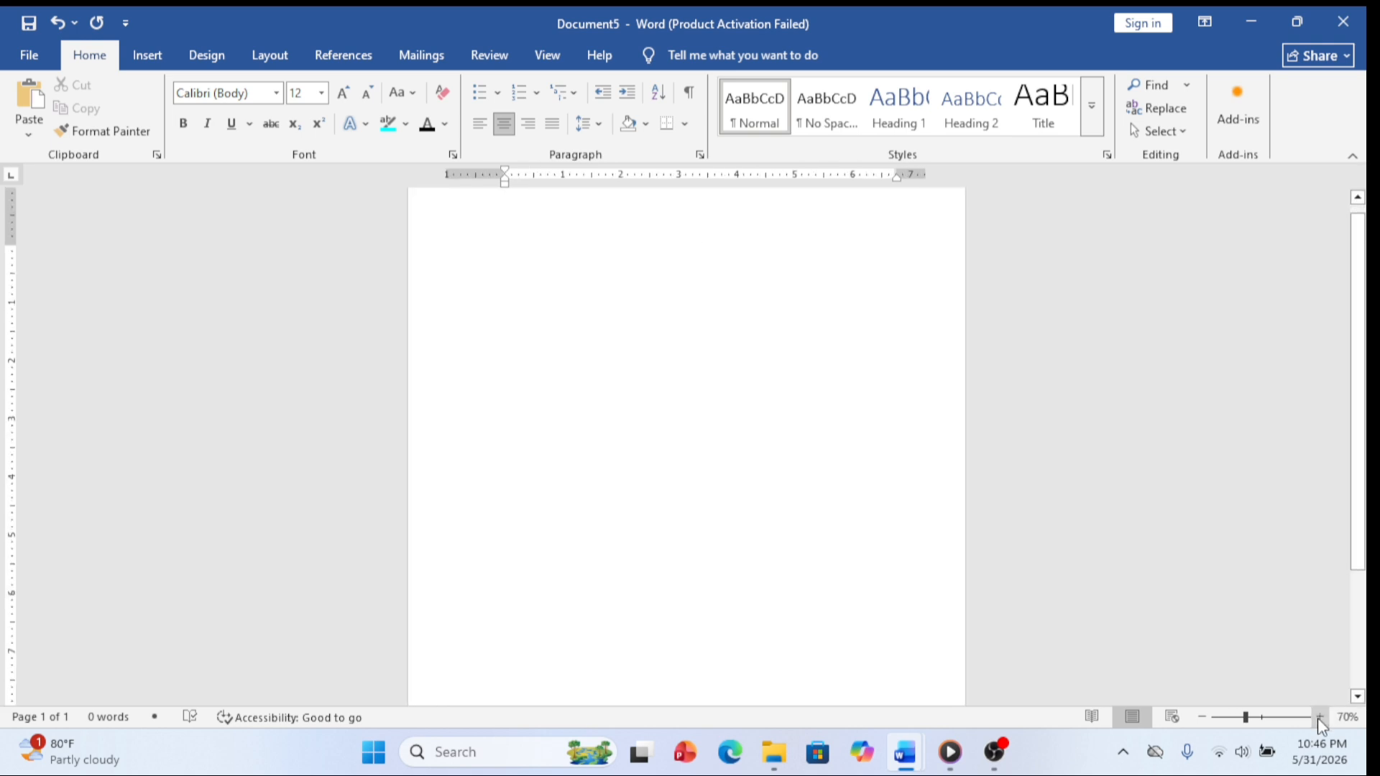
{"action": "left_click", "coordinate": [1320, 717]}
{"action": "left_click", "coordinate": [1320, 717]}
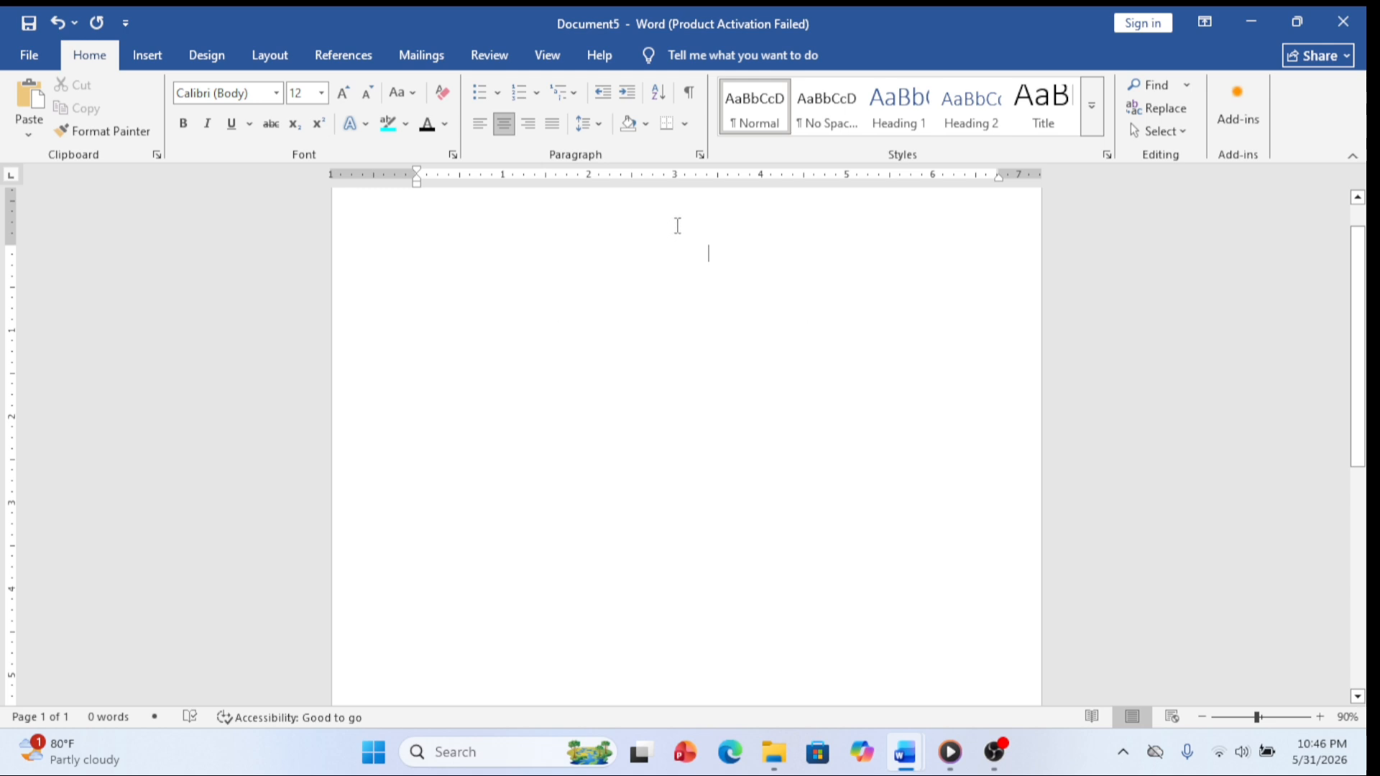
Step: Enter the centred title "ရုံးစာရေးသားနည်း" on the first line of the page
{"action": "type", "text": "ရုံး"}
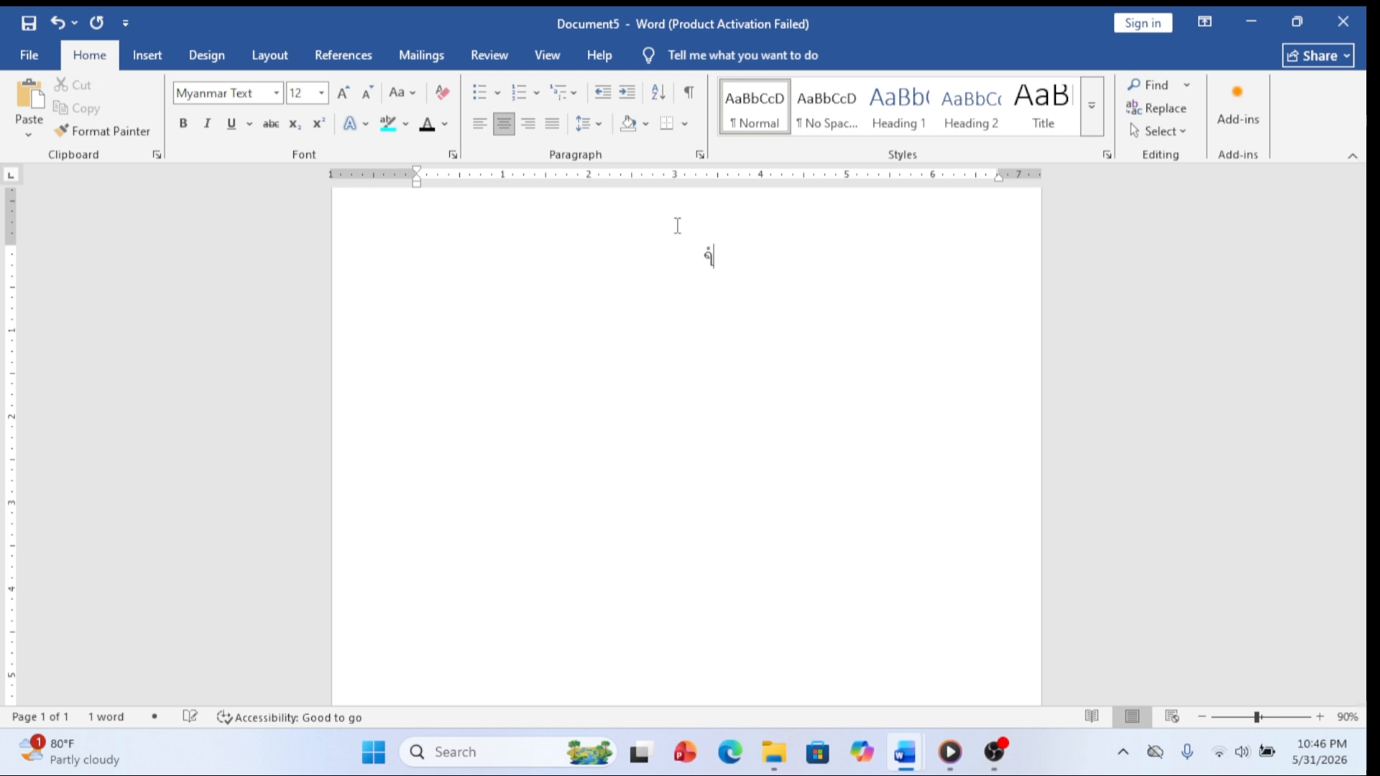
{"action": "type", "text": "စာ"}
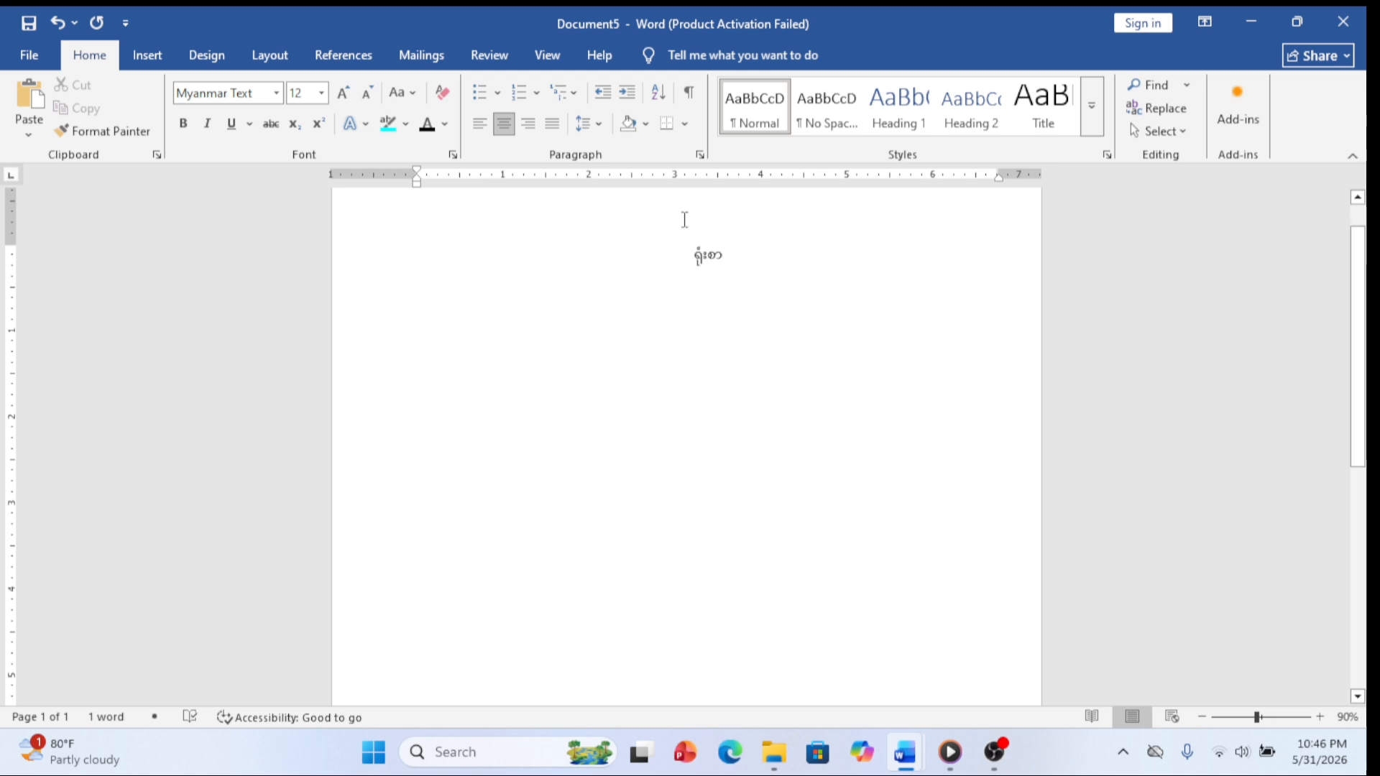
{"action": "type", "text": "ေ"}
{"action": "type", "text": "ရးသား"}
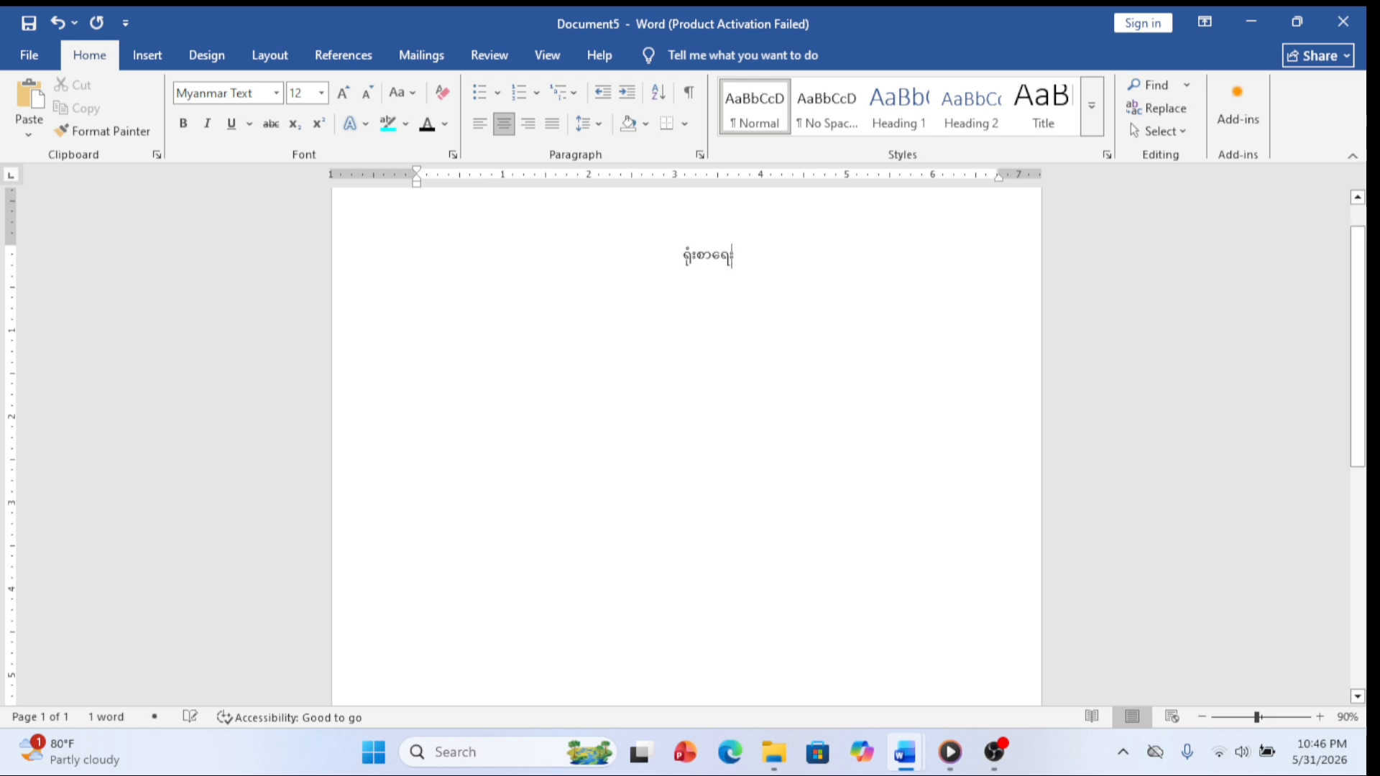
{"action": "type", "text": "သည်"}
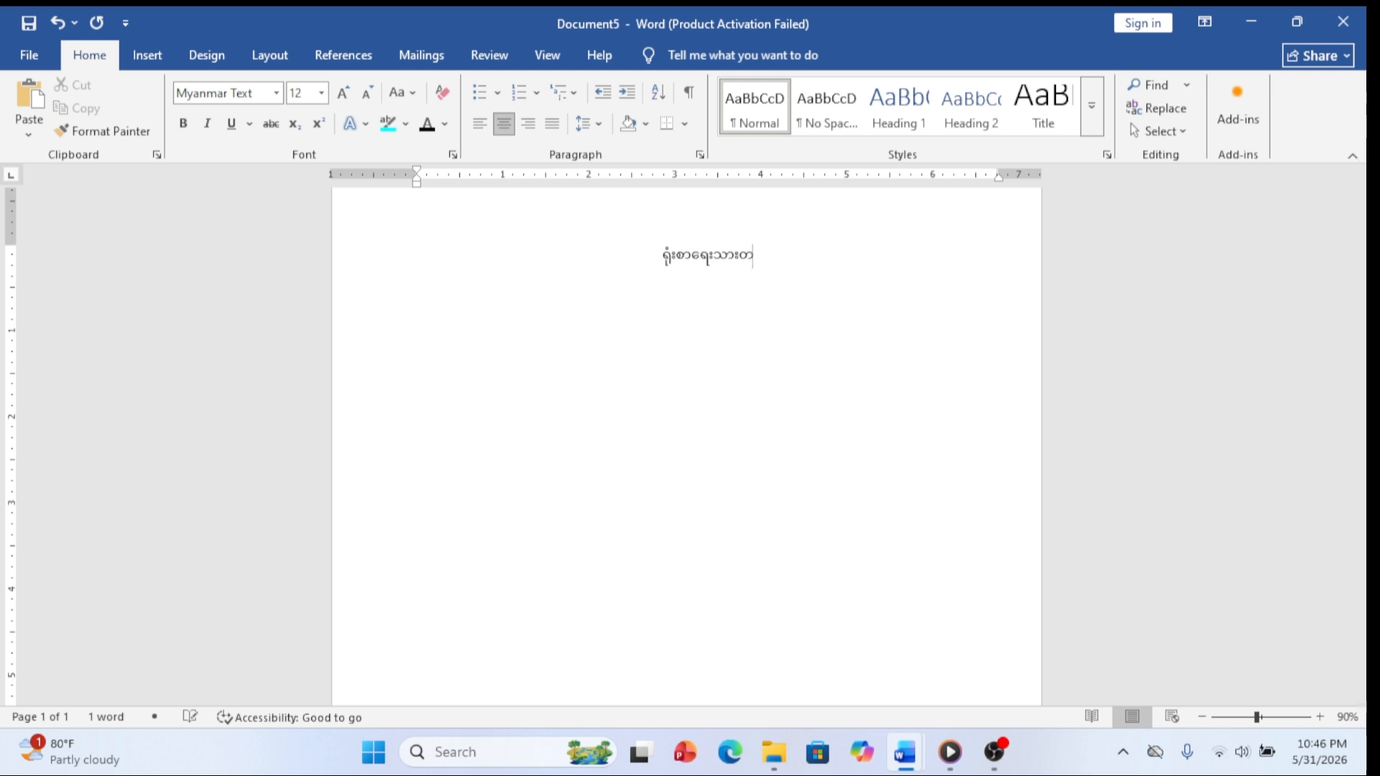
{"action": "key", "text": "BackSpace"}
{"action": "key", "text": "BackSpace"}
{"action": "key", "text": "BackSpace"}
{"action": "type", "text": "နည်း"}
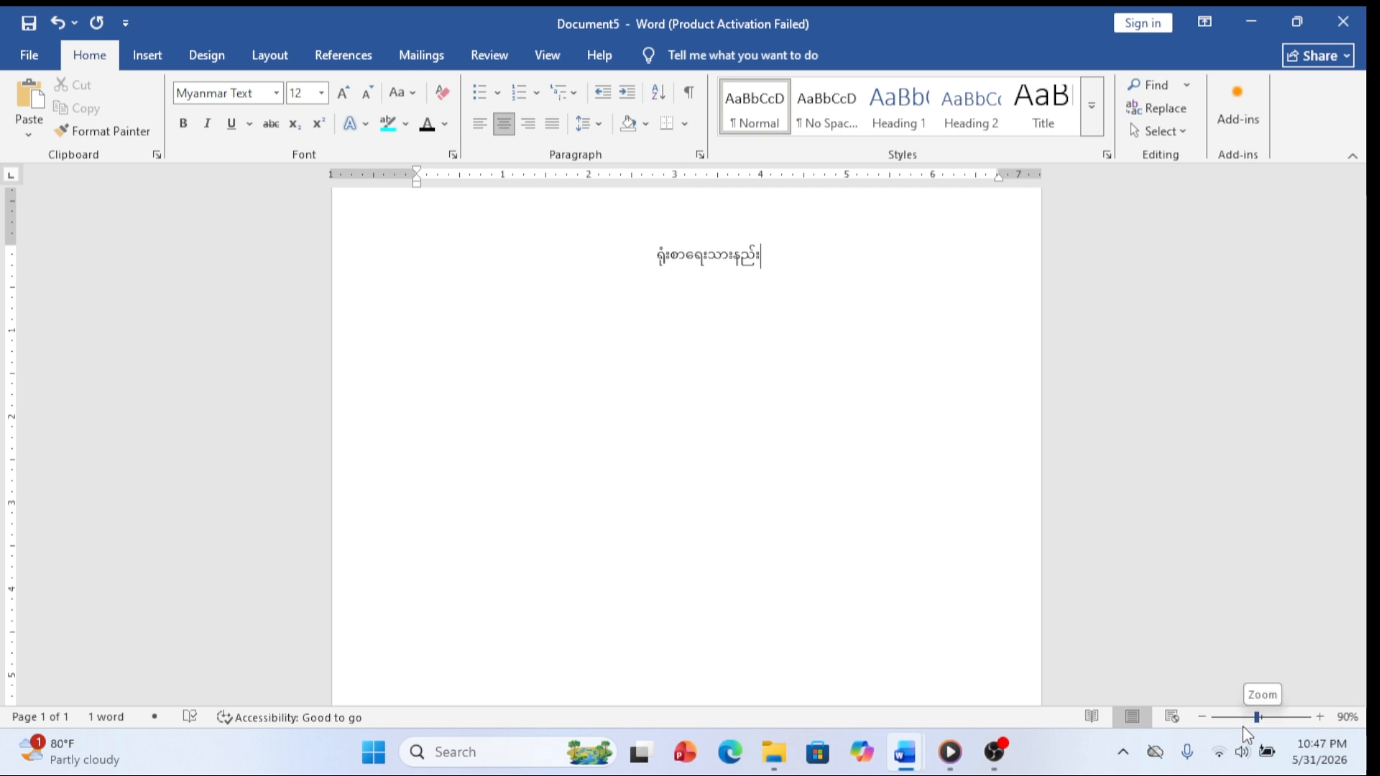
Step: Enlarge the page view to 140% and examine the title line
{"action": "left_click", "coordinate": [1317, 717]}
{"action": "left_click", "coordinate": [1315, 716]}
{"action": "left_click", "coordinate": [1314, 716]}
{"action": "left_click", "coordinate": [1313, 717]}
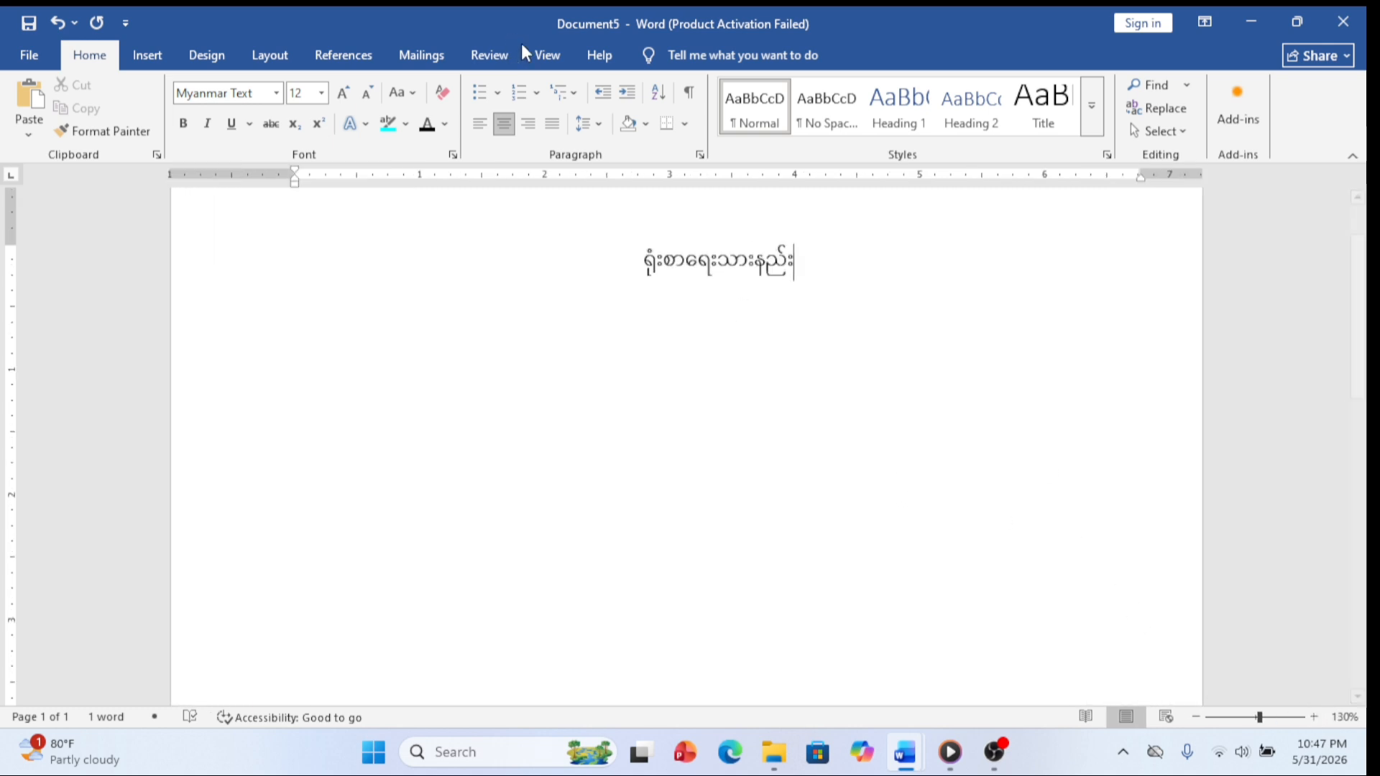
{"action": "scroll", "coordinate": [619, 271], "scroll_direction": "up", "scroll_amount": 1}
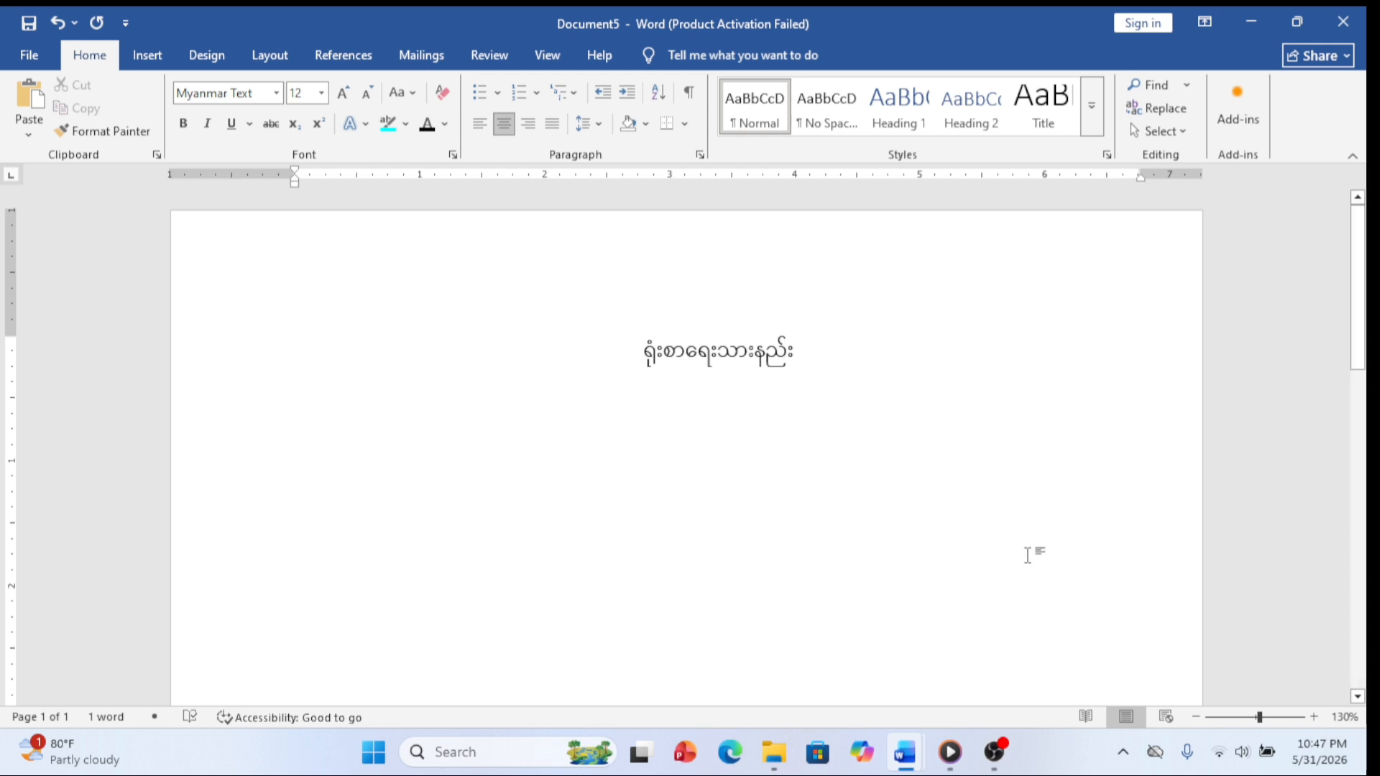
{"action": "scroll", "coordinate": [1029, 536], "scroll_direction": "down", "scroll_amount": 2}
{"action": "scroll", "coordinate": [1041, 539], "scroll_direction": "up", "scroll_amount": 1}
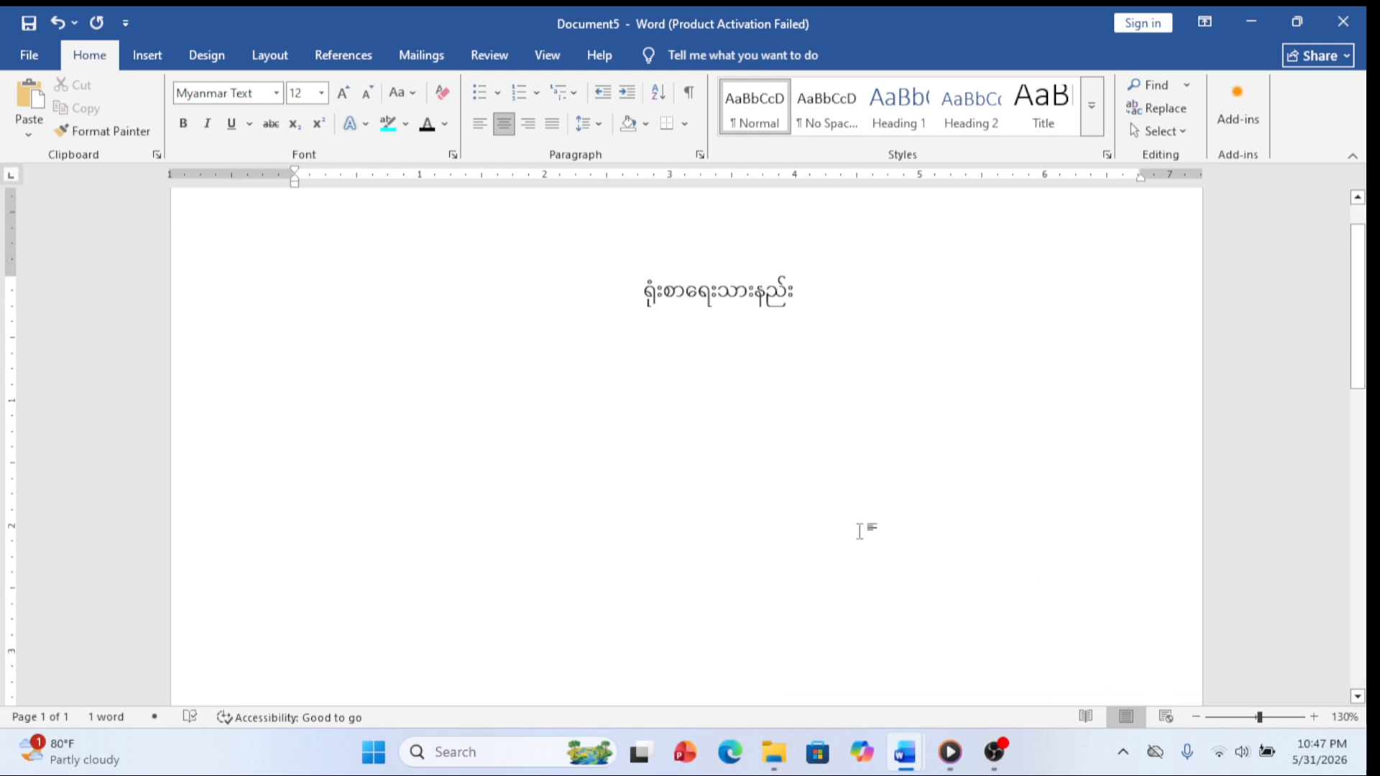
{"action": "left_click", "coordinate": [1312, 717]}
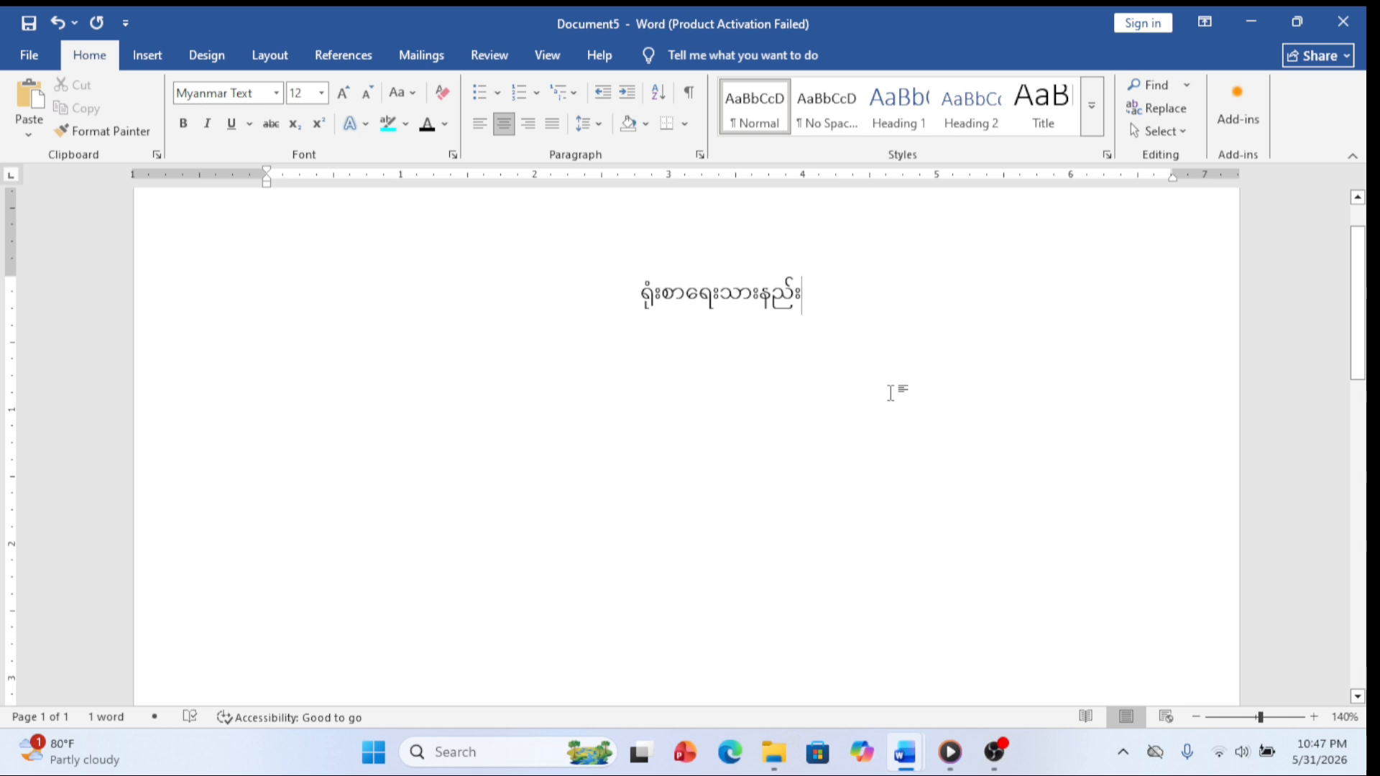
Step: Add a left-aligned heading "ရည်ရွယ်ချက်" on a new line below the centred title
{"action": "key", "text": "Return"}
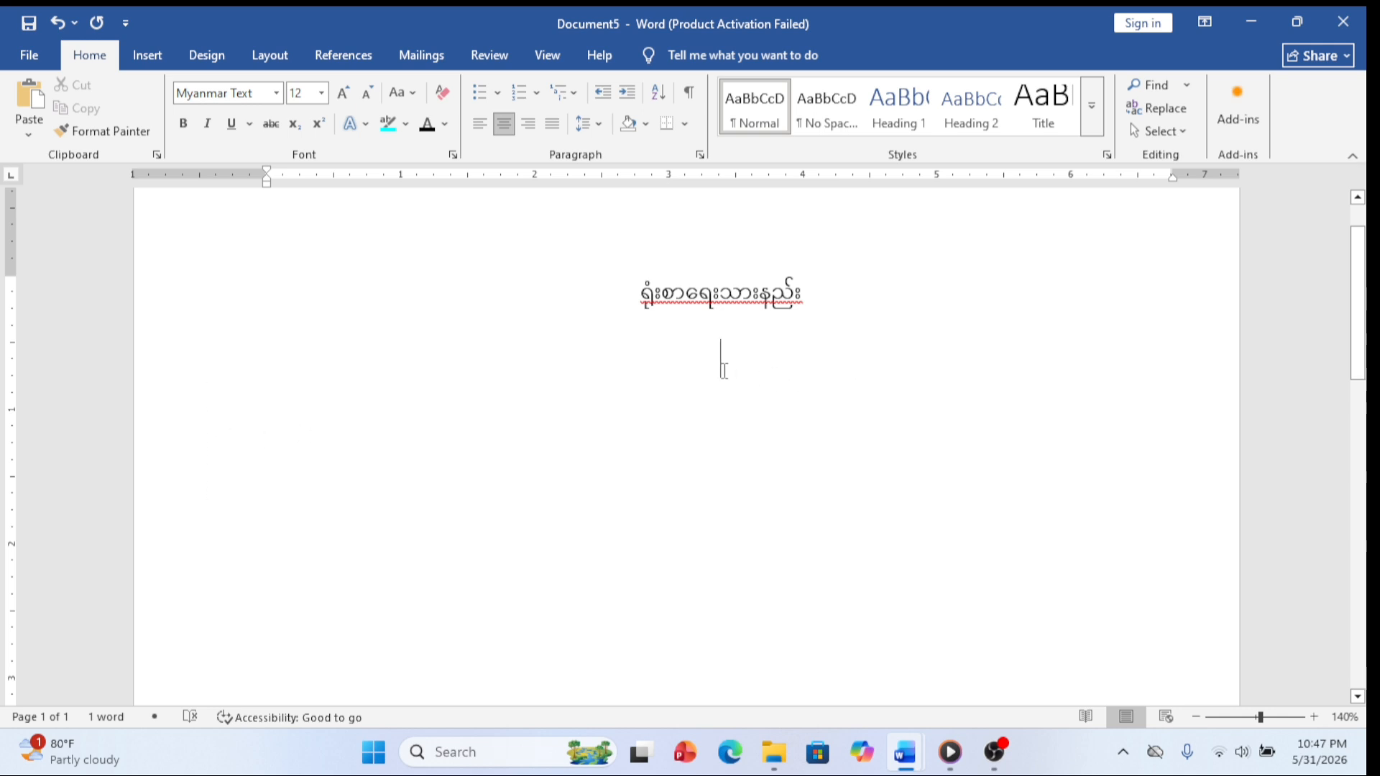
{"action": "left_click", "coordinate": [479, 127]}
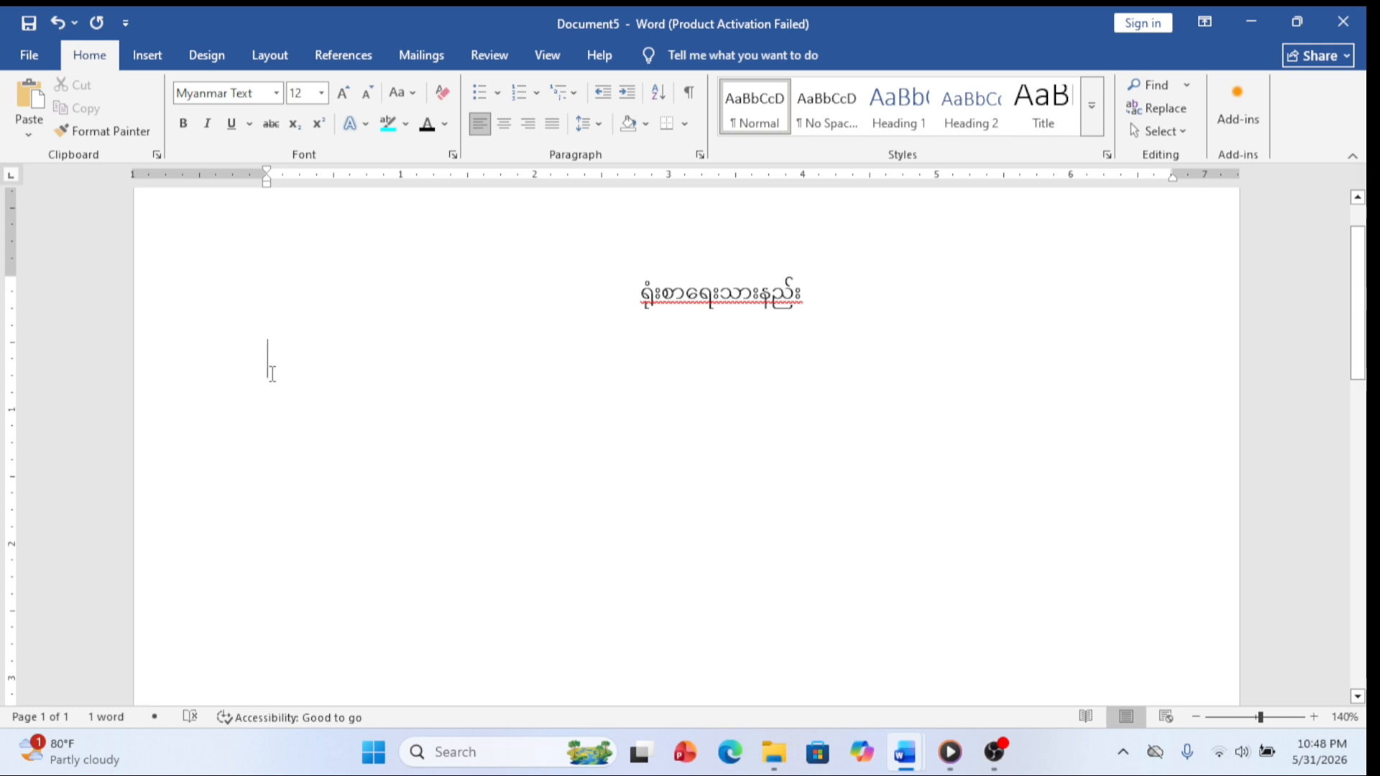
{"action": "type", "text": "ရ"}
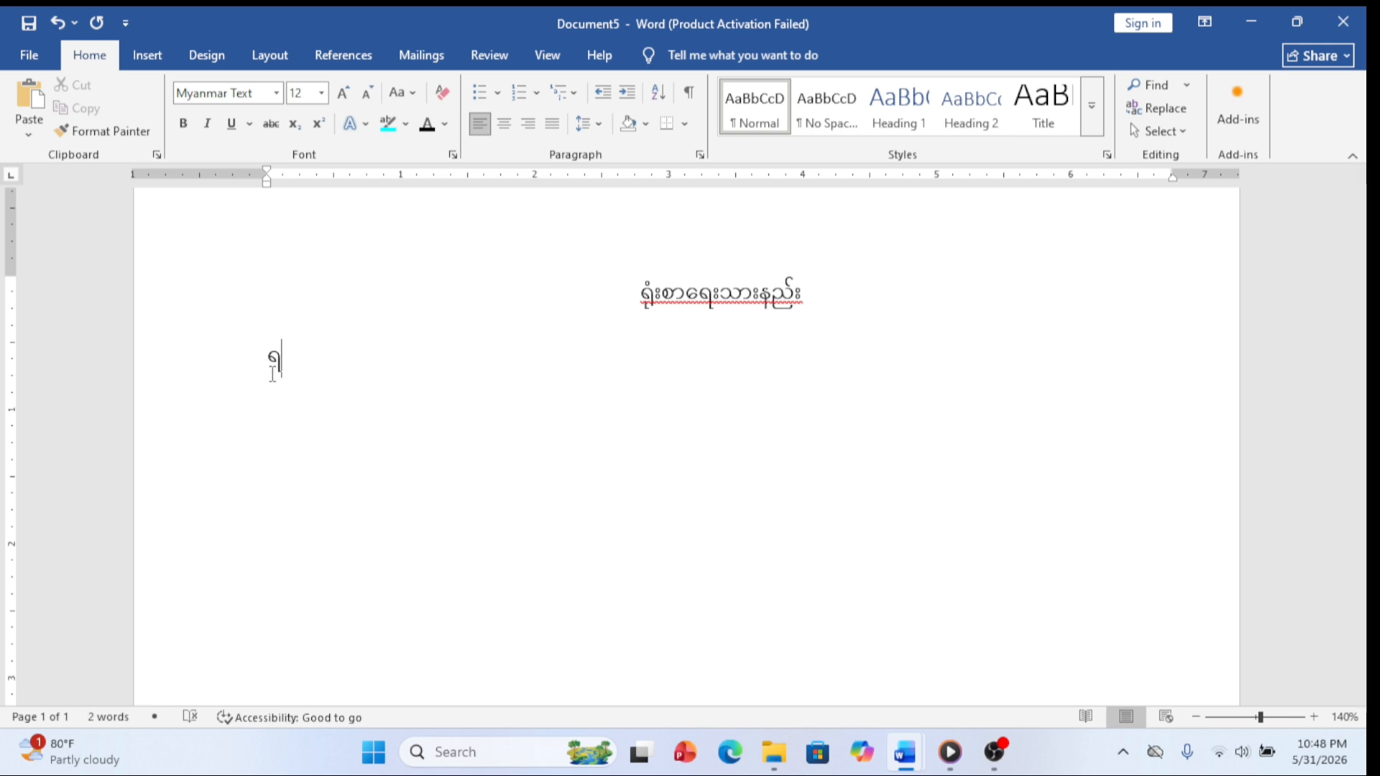
{"action": "type", "text": "ည်ရ"}
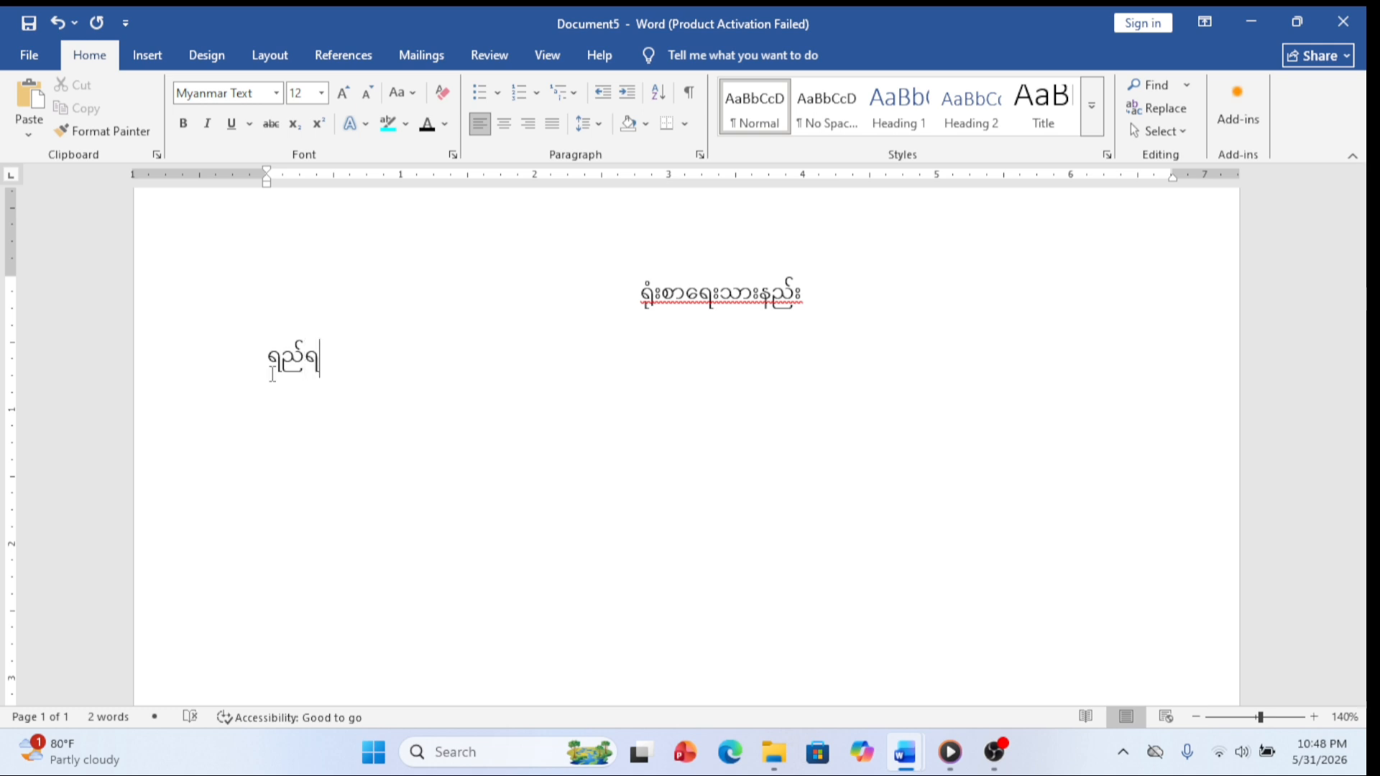
{"action": "type", "text": "ှဉ"}
{"action": "key", "text": "BackSpace"}
{"action": "type", "text": "ယ"}
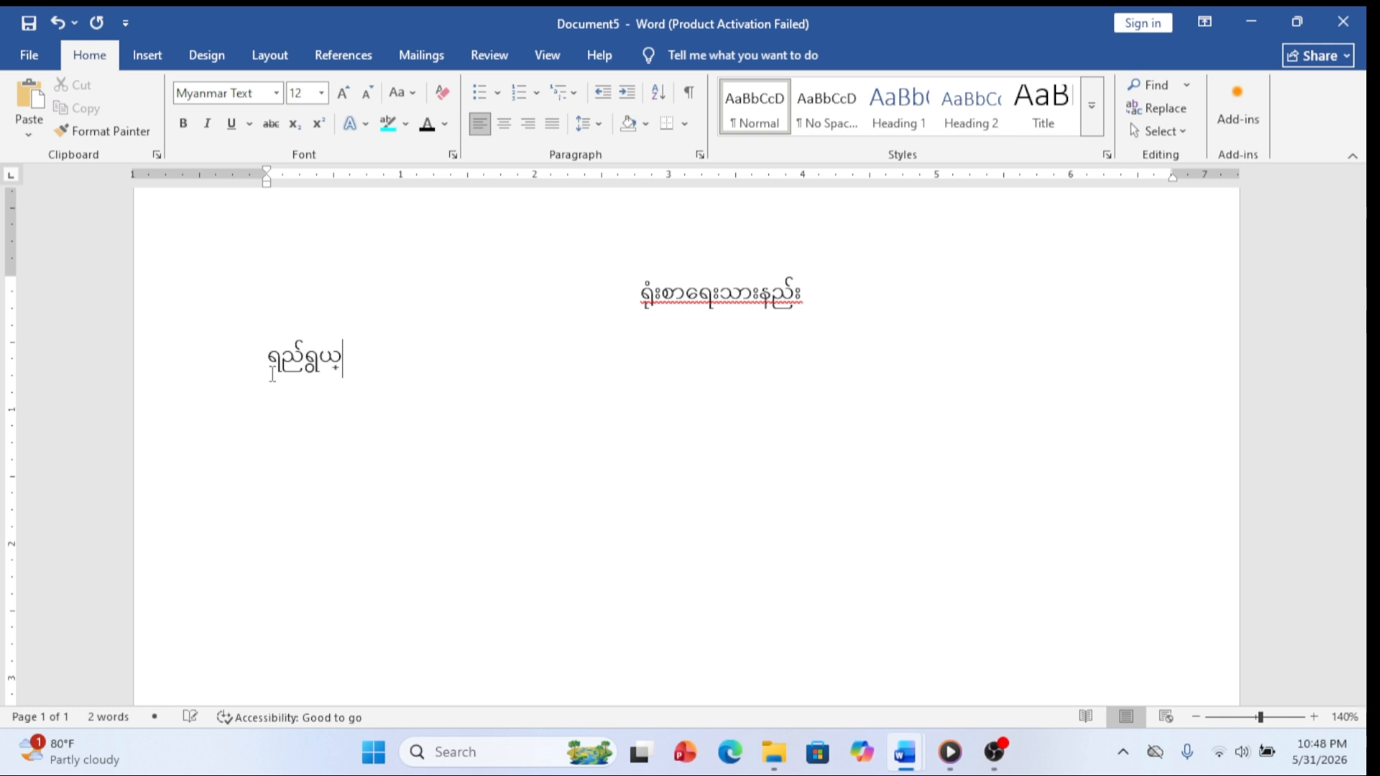
{"action": "key", "text": "BackSpace"}
{"action": "type", "text": "်ချက်"}
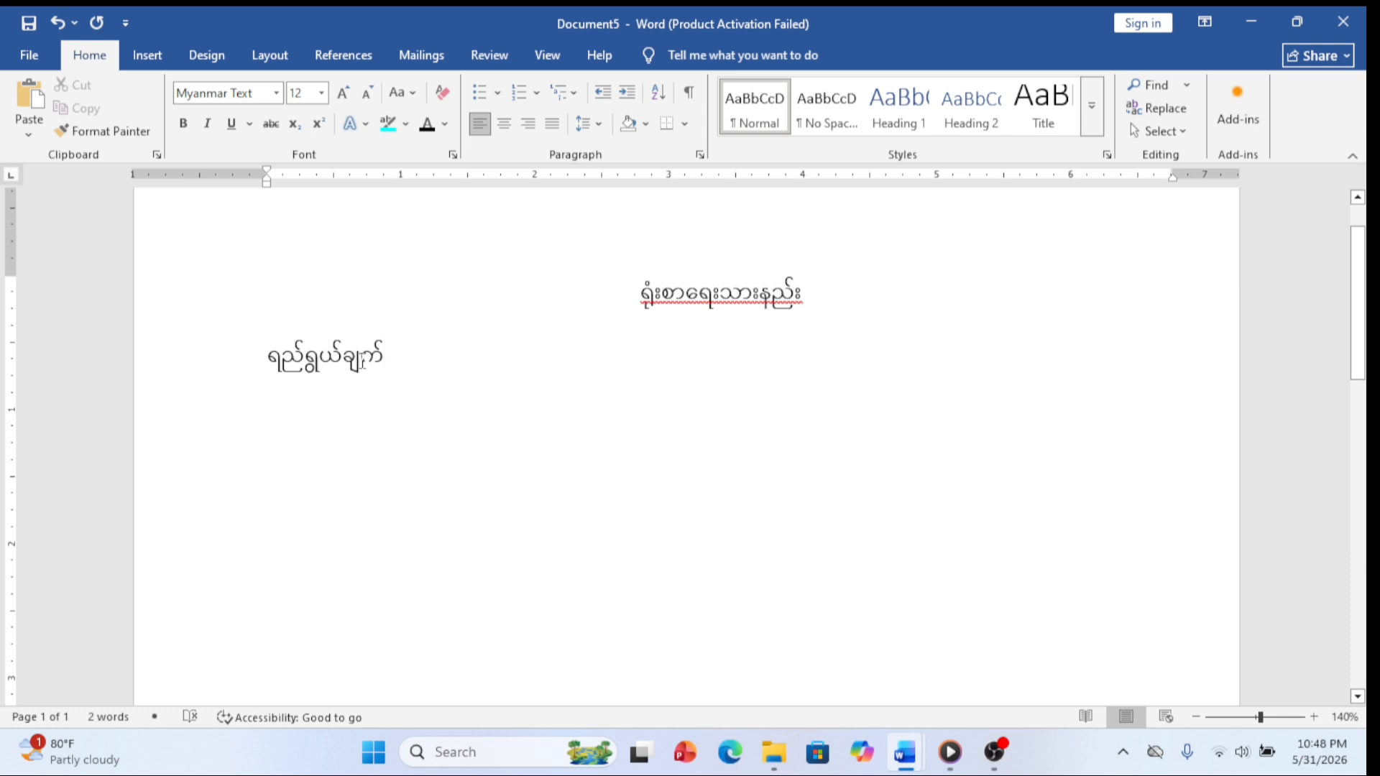
Step: Start a new paragraph below the heading with the number "၁။" followed by a tab space
{"action": "key", "text": "Return"}
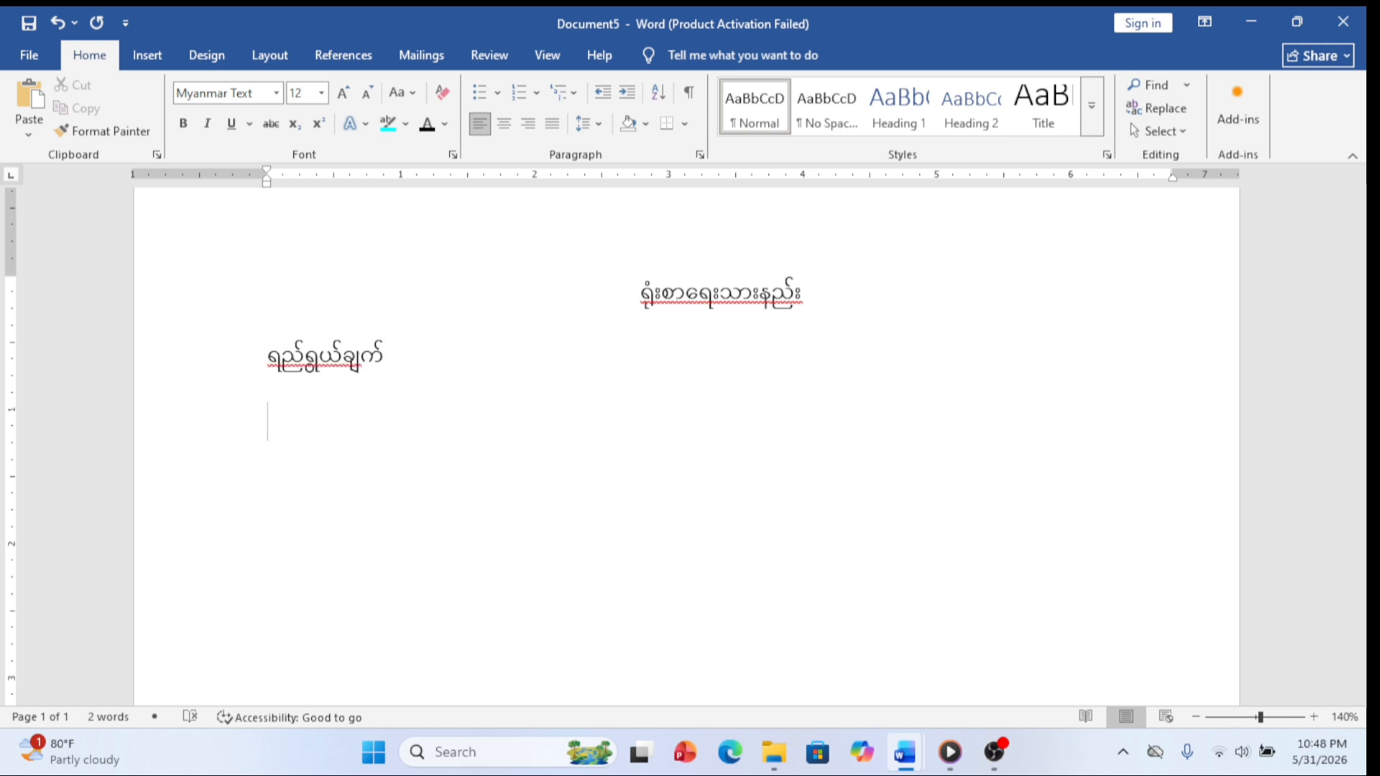
{"action": "type", "text": "၁"}
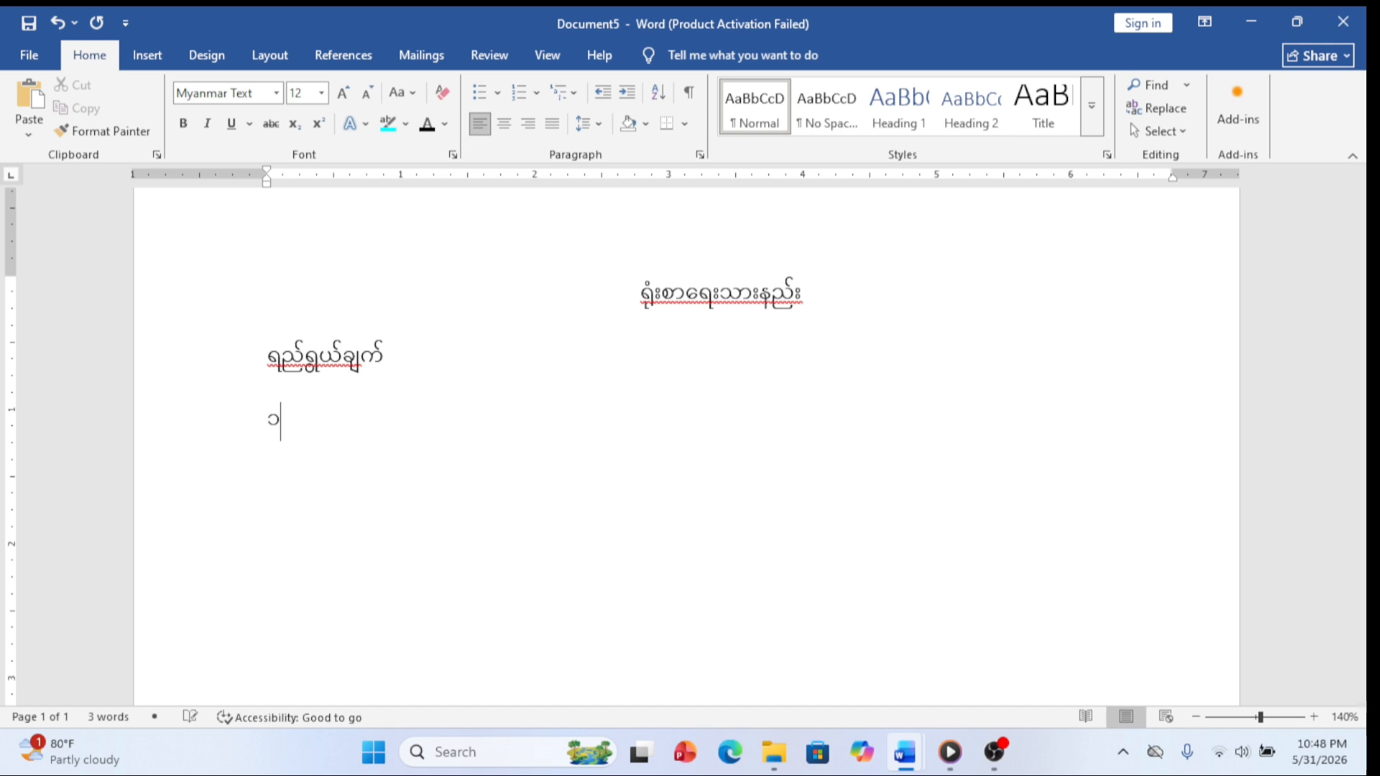
{"action": "type", "text": "။"}
{"action": "key", "text": "Tab"}
Step: Begin the text of paragraph ၁ with "ရုံးစာရေးသားနည်းတွင်", correcting typing mistakes
{"action": "type", "text": "ရုံးစသ"}
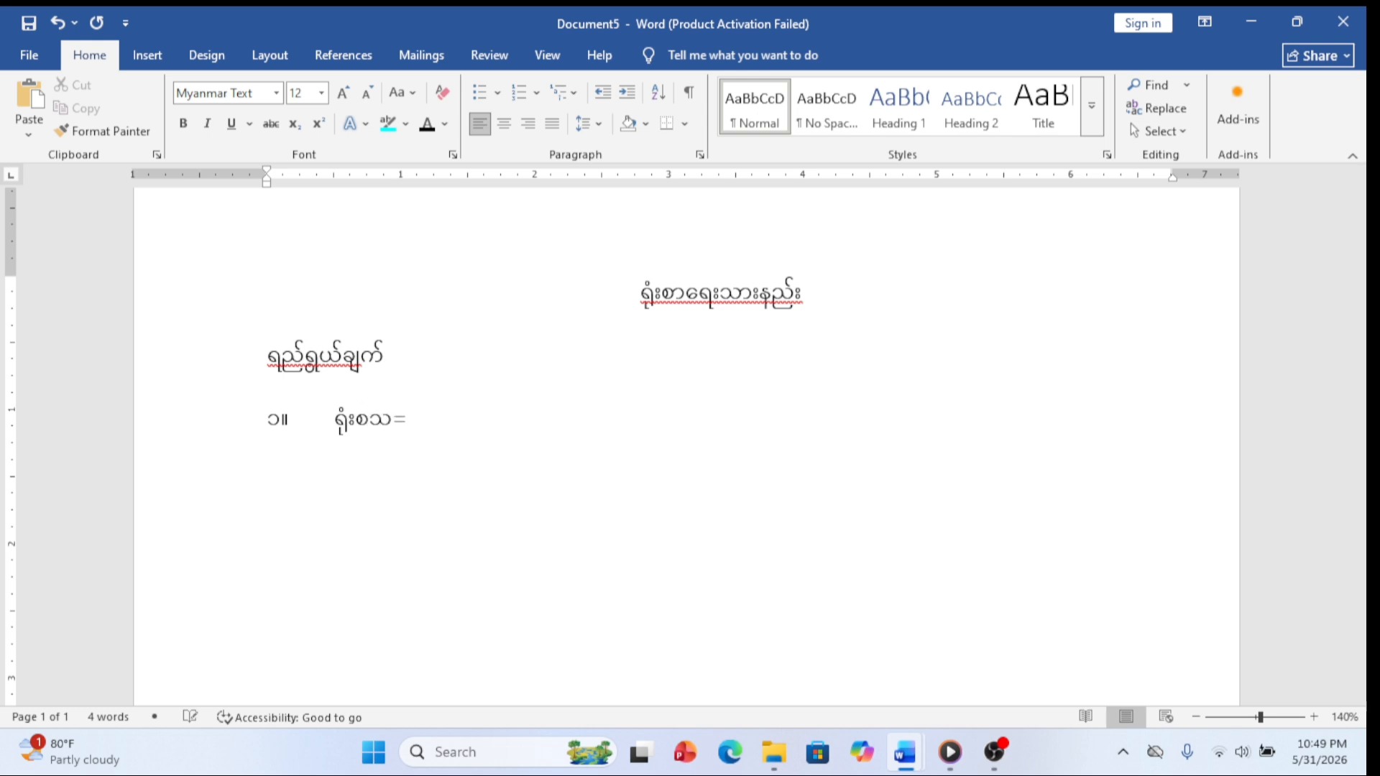
{"action": "key", "text": "BackSpace"}
{"action": "type", "text": "ာေ"}
{"action": "type", "text": "ရးသာူ"}
{"action": "key", "text": "BackSpace"}
{"action": "type", "text": "းနည်းတွင"}
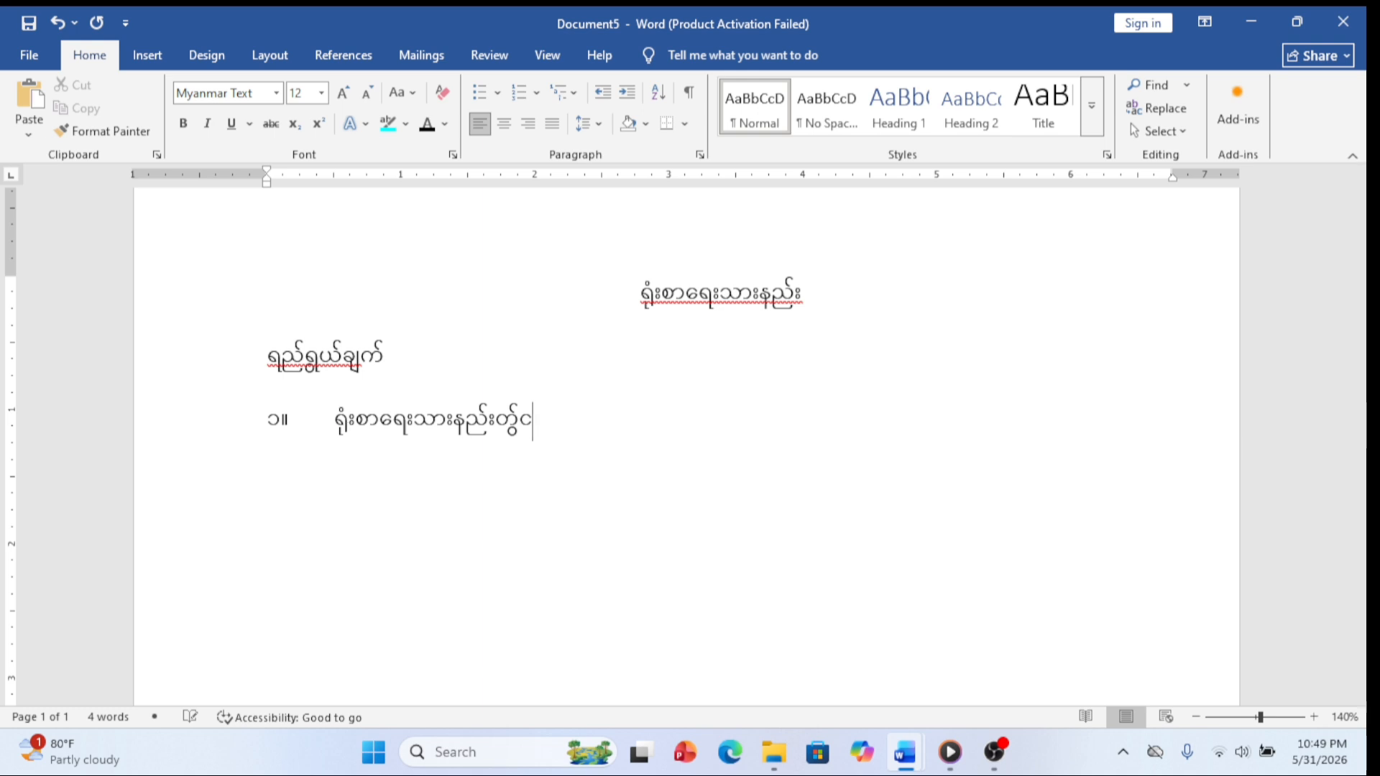
{"action": "key", "text": "BackSpace"}
{"action": "key", "text": "BackSpace"}
{"action": "type", "text": "်င"}
{"action": "key", "text": "BackSpace"}
{"action": "key", "text": "BackSpace"}
{"action": "type", "text": "င် အေ"}
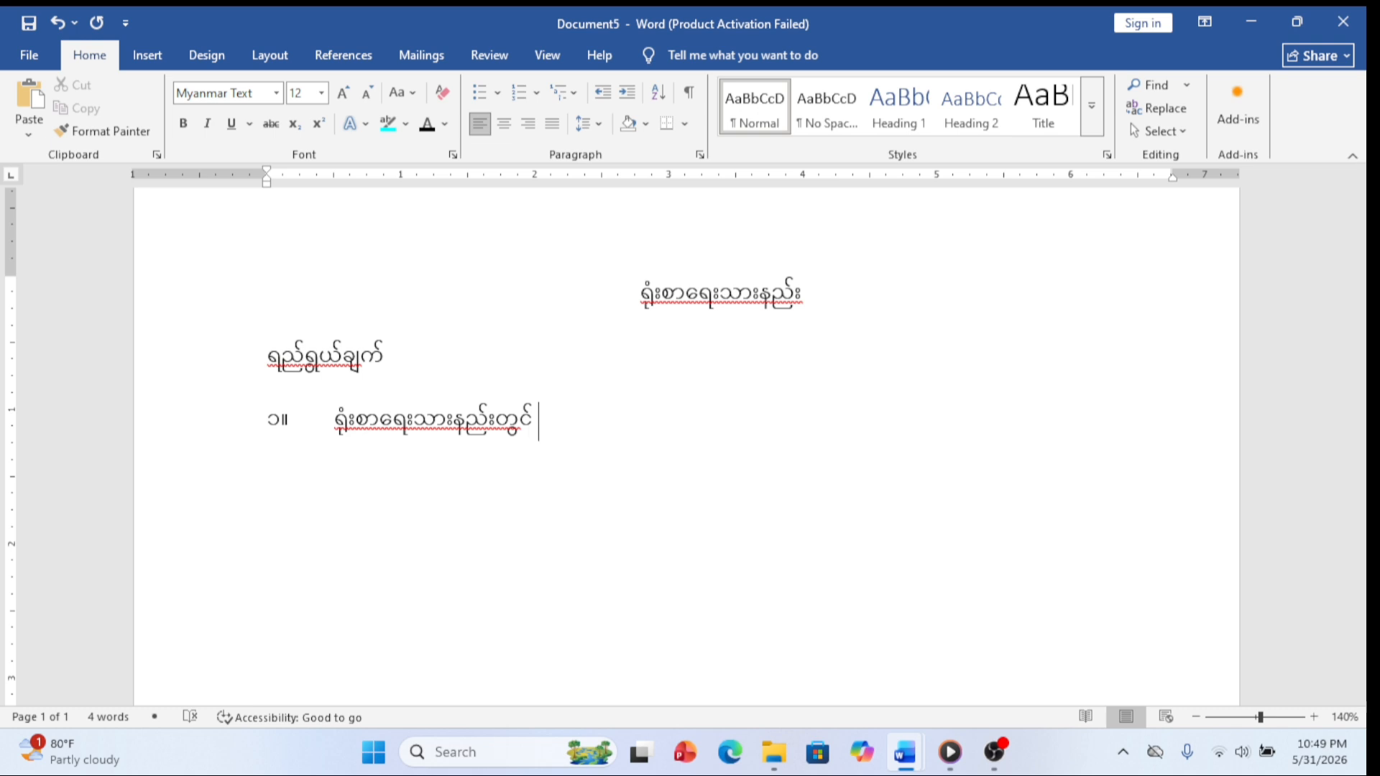
Step: Continue paragraph ၁ with the words "အရေးပါသော အချက်အလက်များ", removing wrongly entered characters
{"action": "type", "text": "ရးပက"}
{"action": "type", "text": "ေးပက="}
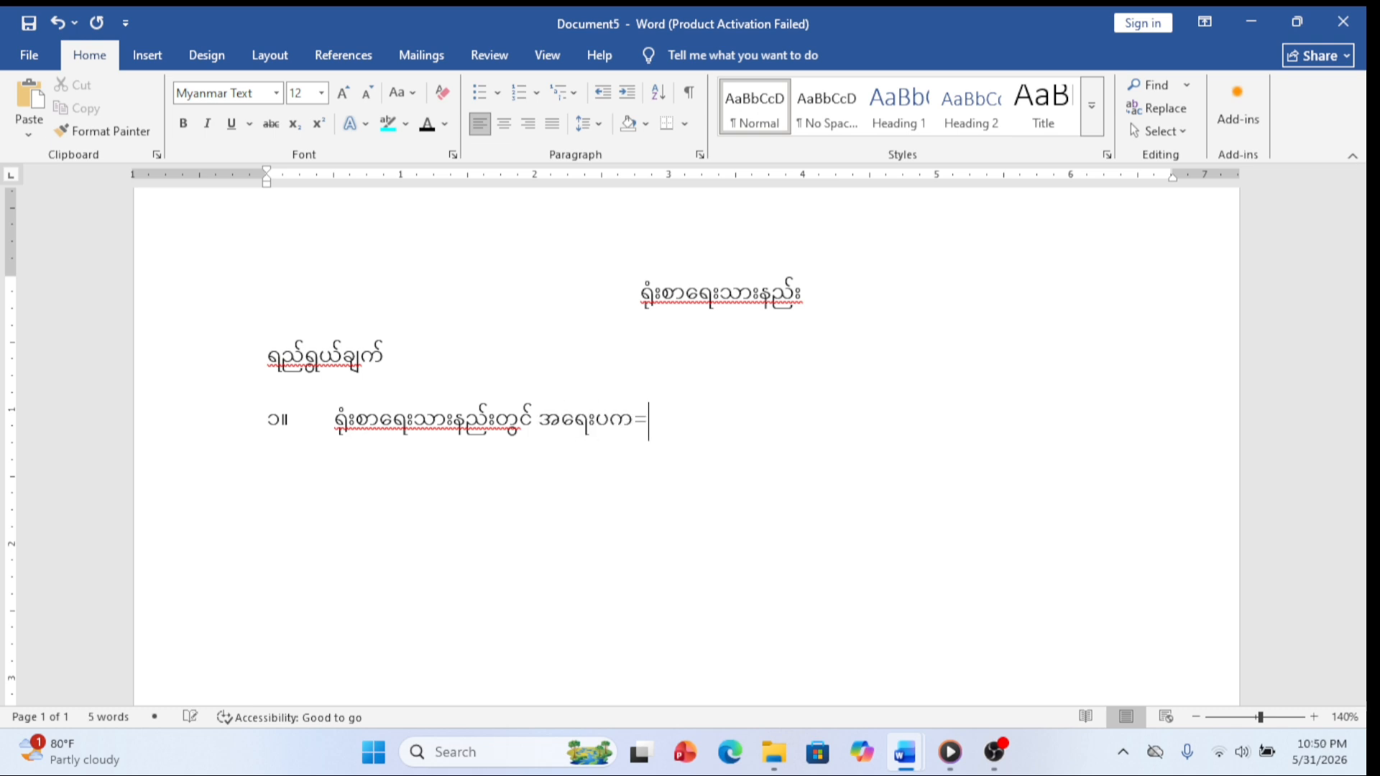
{"action": "key", "text": "BackSpace"}
{"action": "key", "text": "BackSpace"}
{"action": "type", "text": "ါသော အ"}
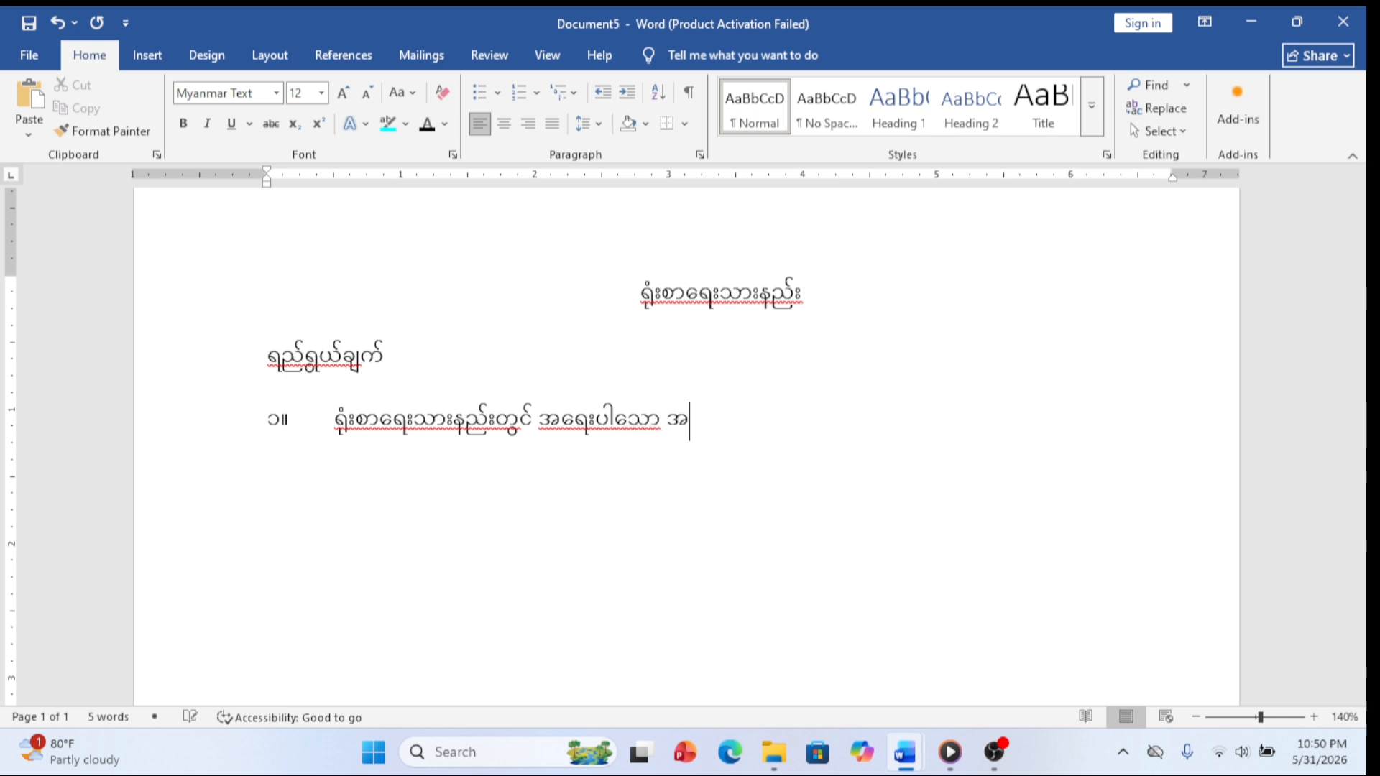
{"action": "type", "text": "ချက်အလ်က်"}
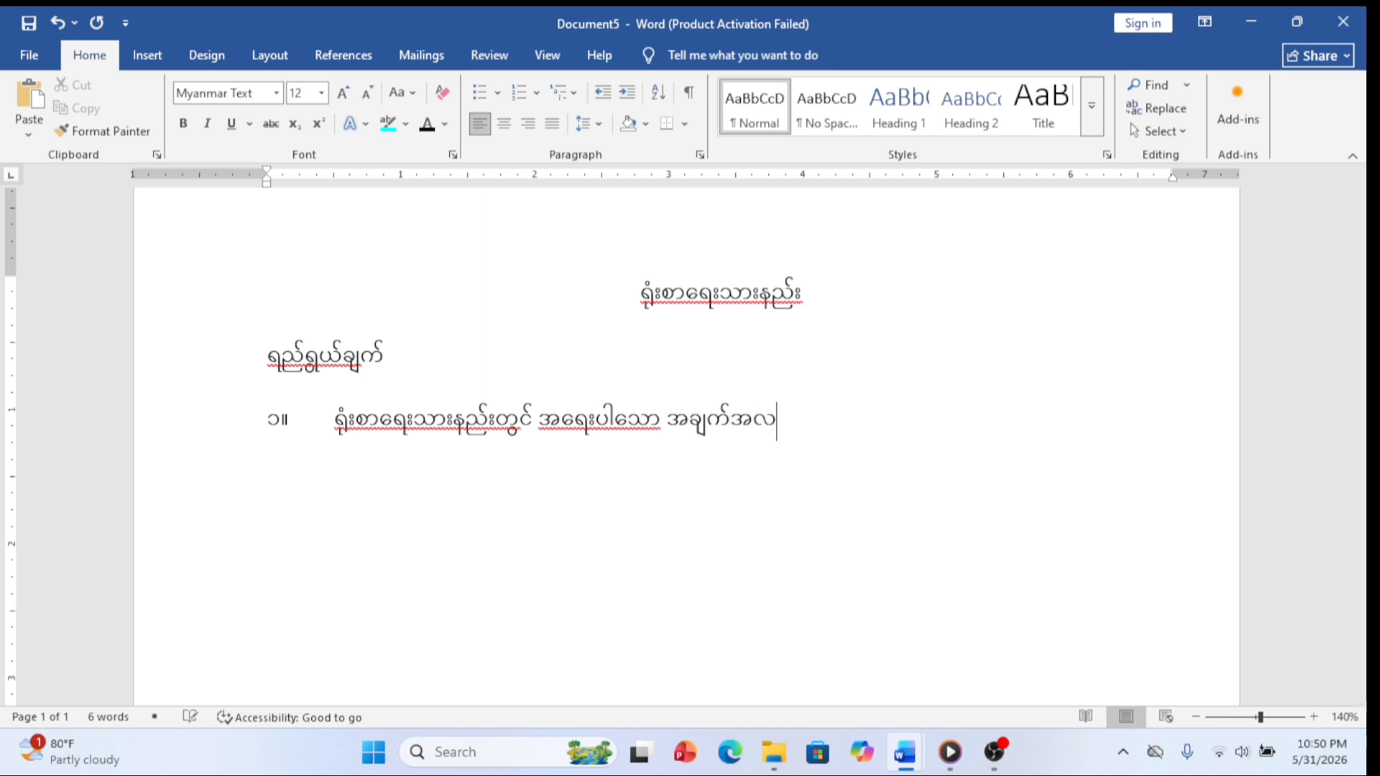
{"action": "key", "text": "BackSpace"}
{"action": "type", "text": "က"}
{"action": "key", "text": "BackSpace"}
{"action": "type", "text": "က်များ ကိ"}
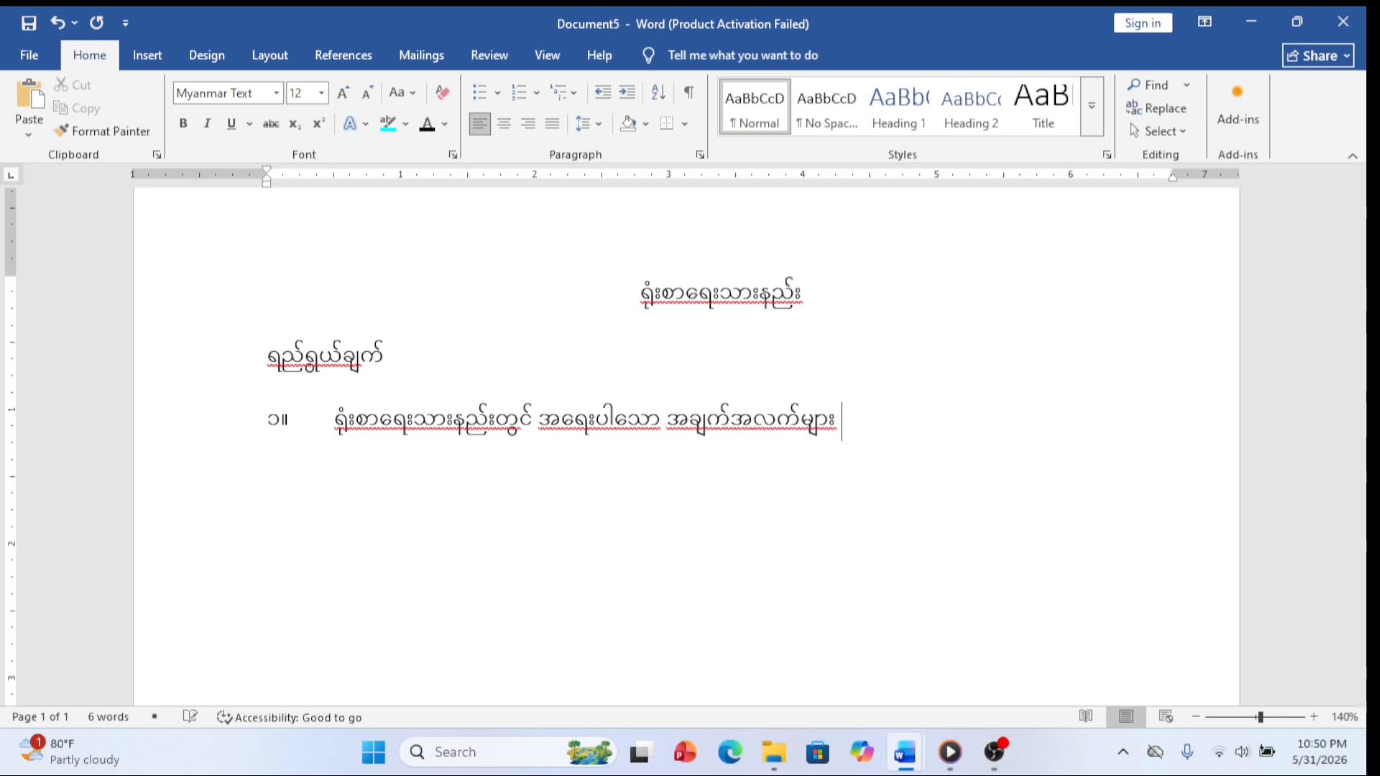
Step: Extend the first line of paragraph ၁ with "ကို အထူးပေါ်လွင်ထင်ရှားစေပြီး" and the opening syllable "သက်"
{"action": "type", "text": "ု အထု"}
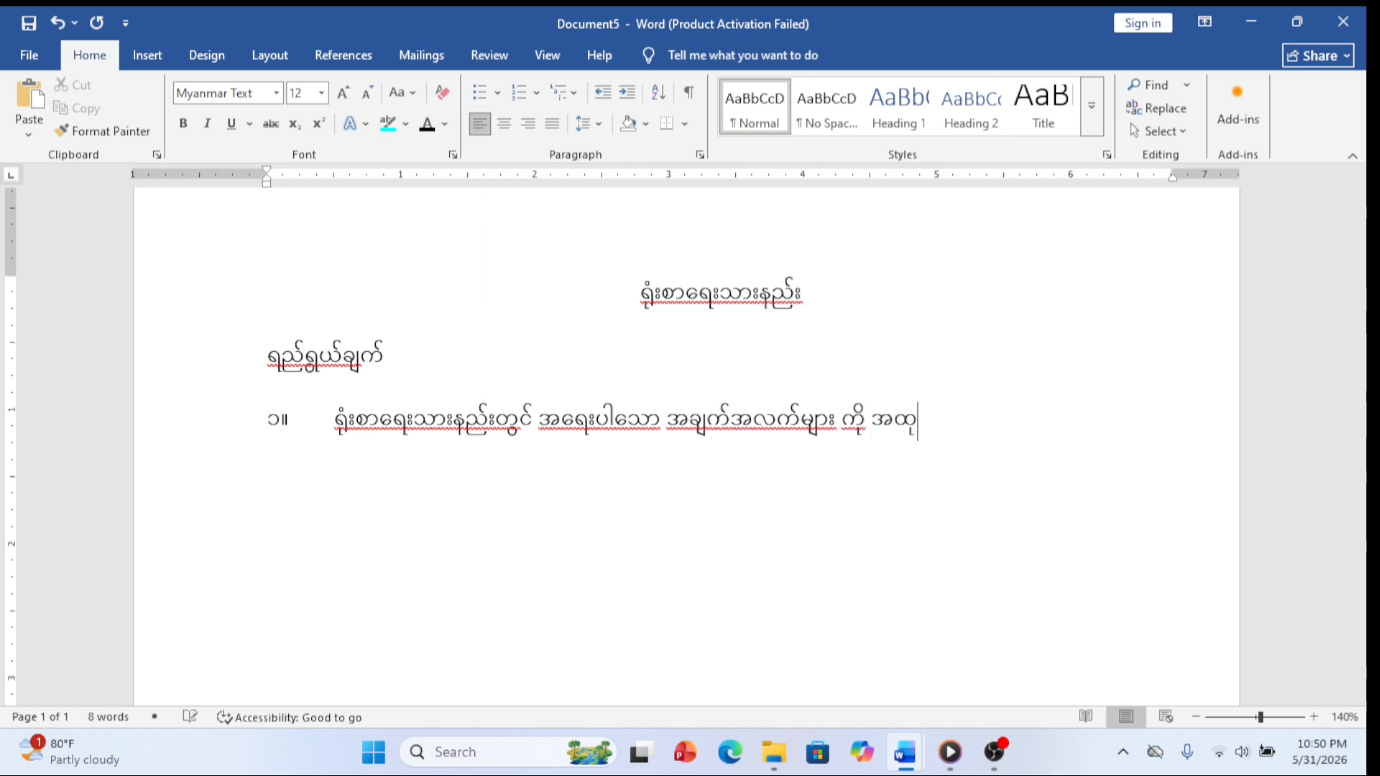
{"action": "type", "text": "ူးေ"}
{"action": "type", "text": "ပါလ"}
{"action": "type", "text": "ွင်"}
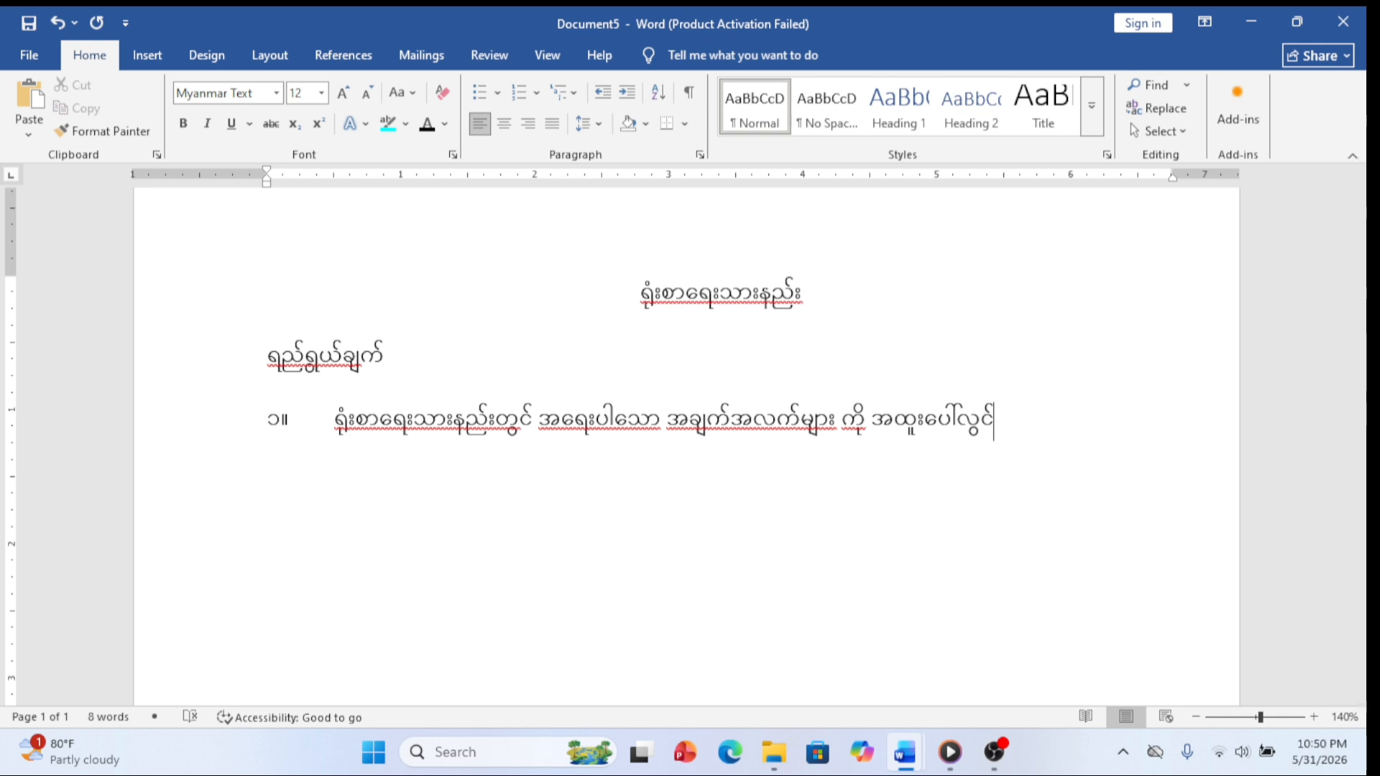
{"action": "type", "text": "ထင်"}
{"action": "type", "text": "ရျာ"}
{"action": "key", "text": "BackSpace"}
{"action": "key", "text": "BackSpace"}
{"action": "type", "text": "ား"}
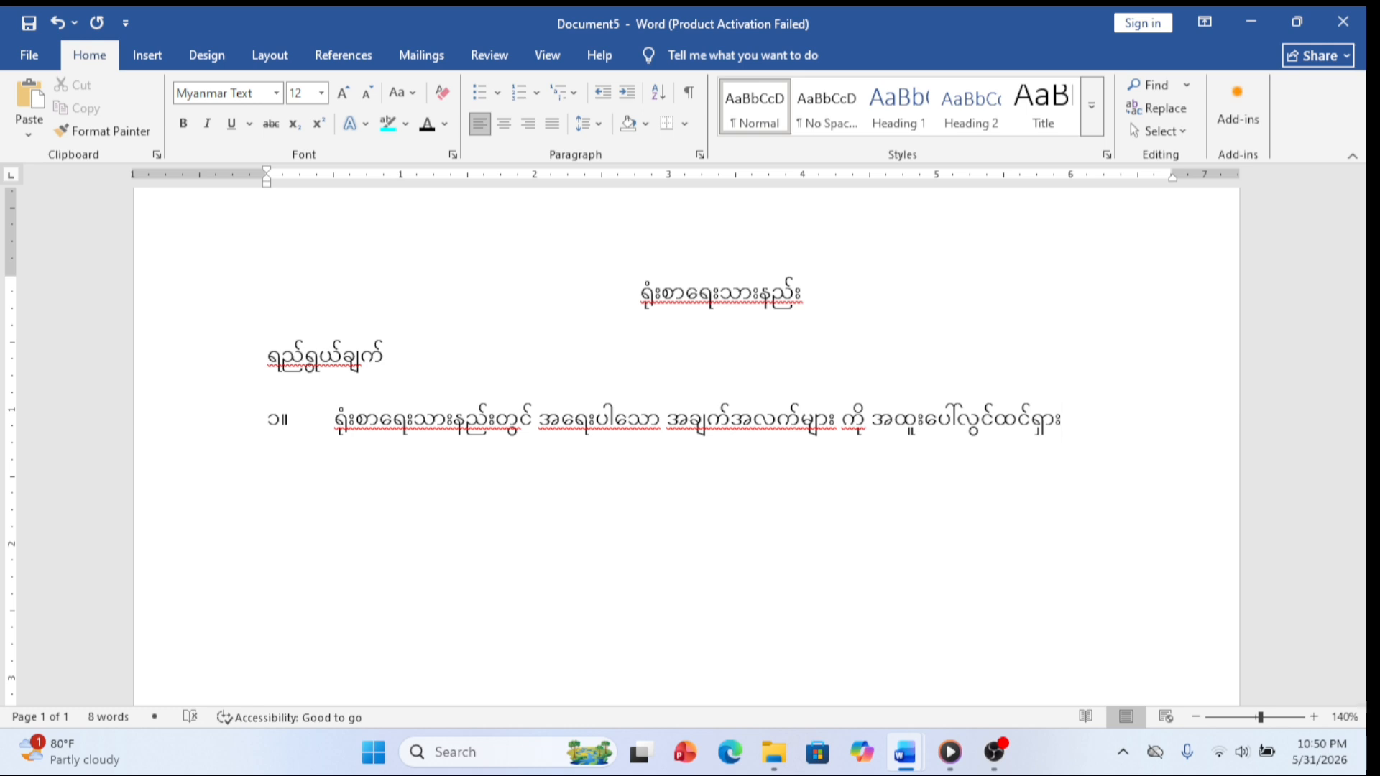
{"action": "type", "text": "စေပြီး သက်"}
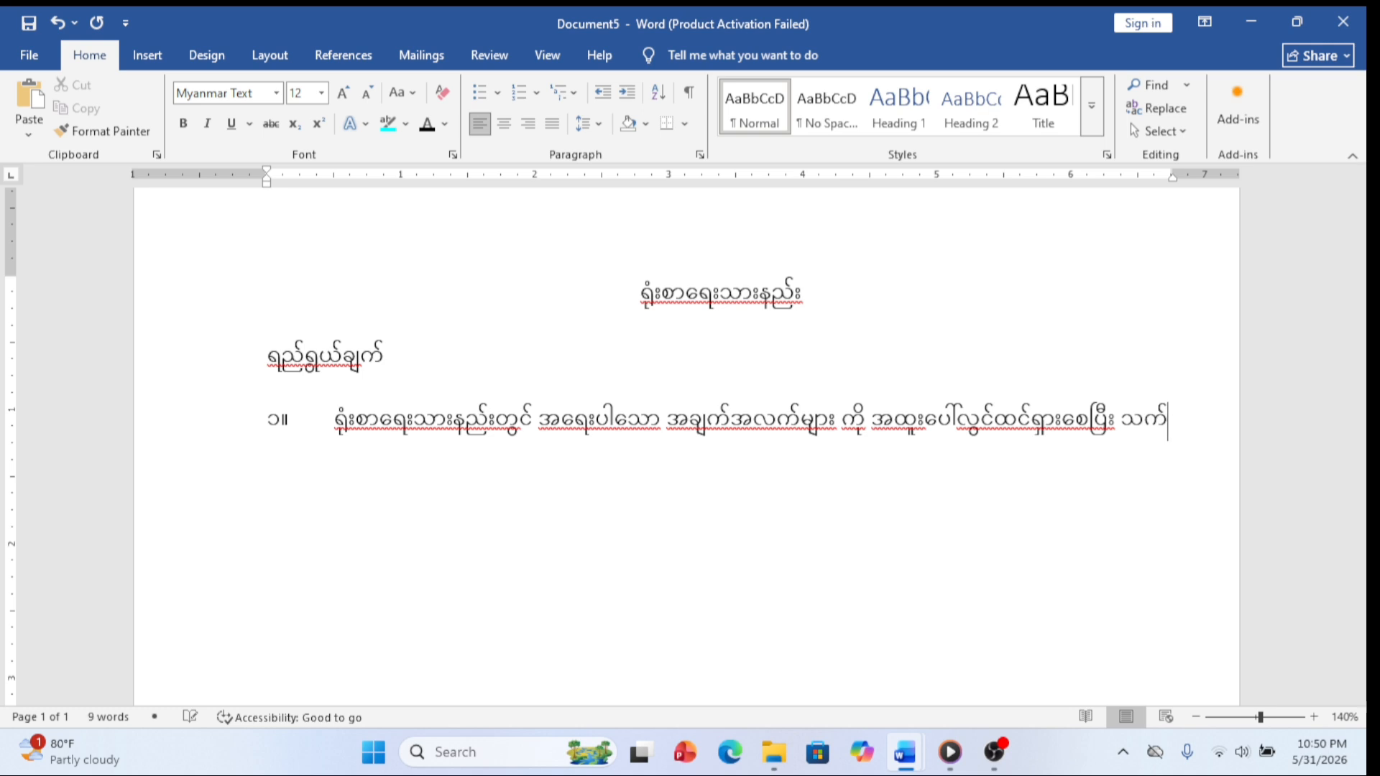
Step: Complete the word "သက်ဆိုင်သူများ" after "စေပြီး" in paragraph ၁
{"action": "type", "text": "ဆိ"}
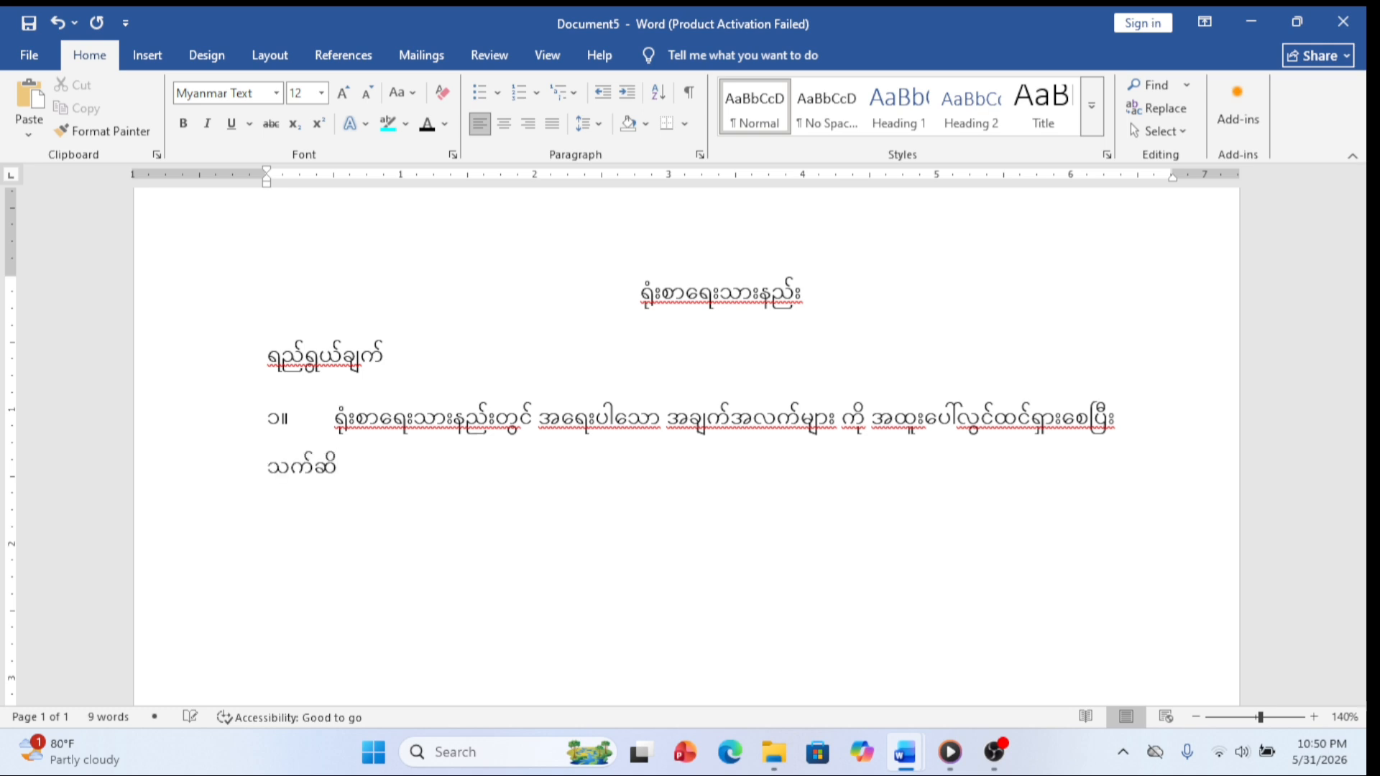
{"action": "key", "text": "BackSpace"}
{"action": "key", "text": "BackSpace"}
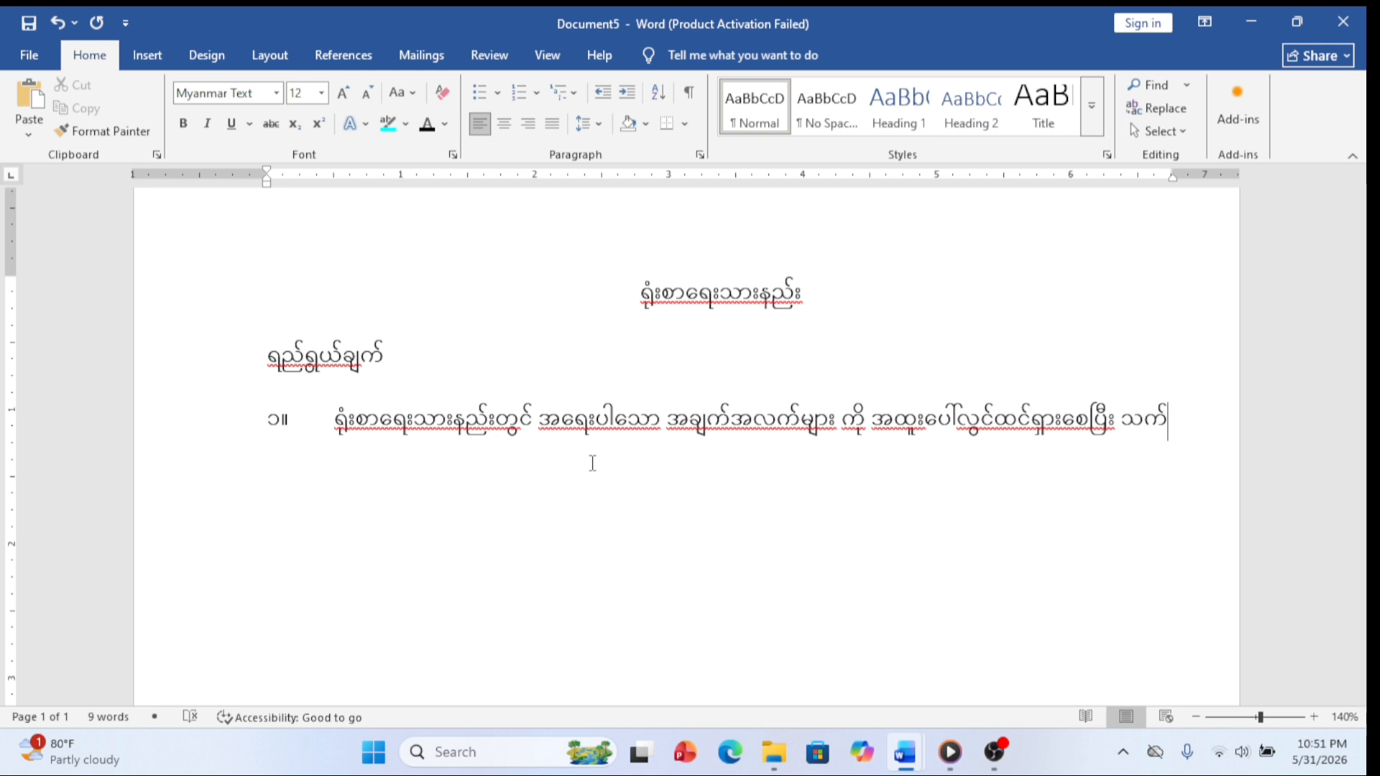
{"action": "type", "text": "သ"}
{"action": "key", "text": "BackSpace"}
{"action": "type", "text": "ဆိုင်"}
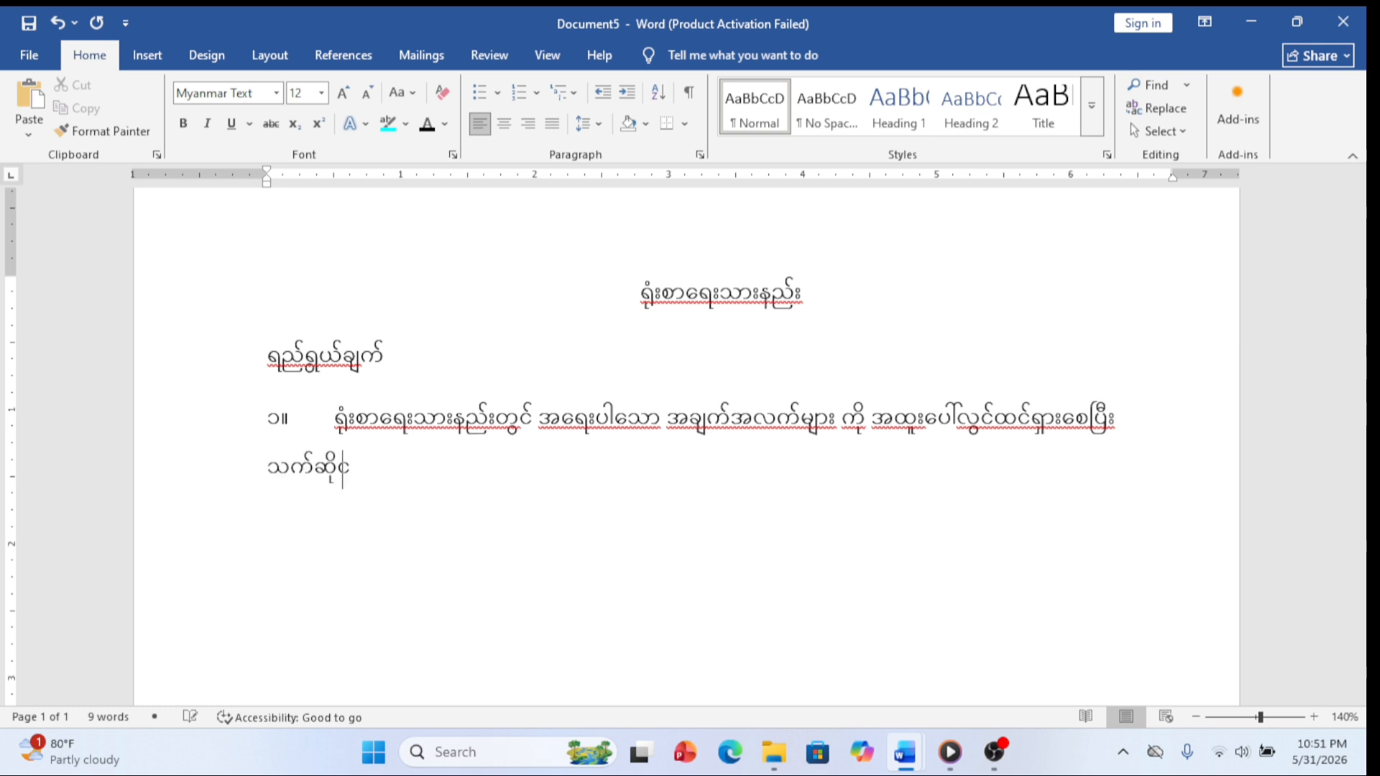
{"action": "type", "text": "သူများ"}
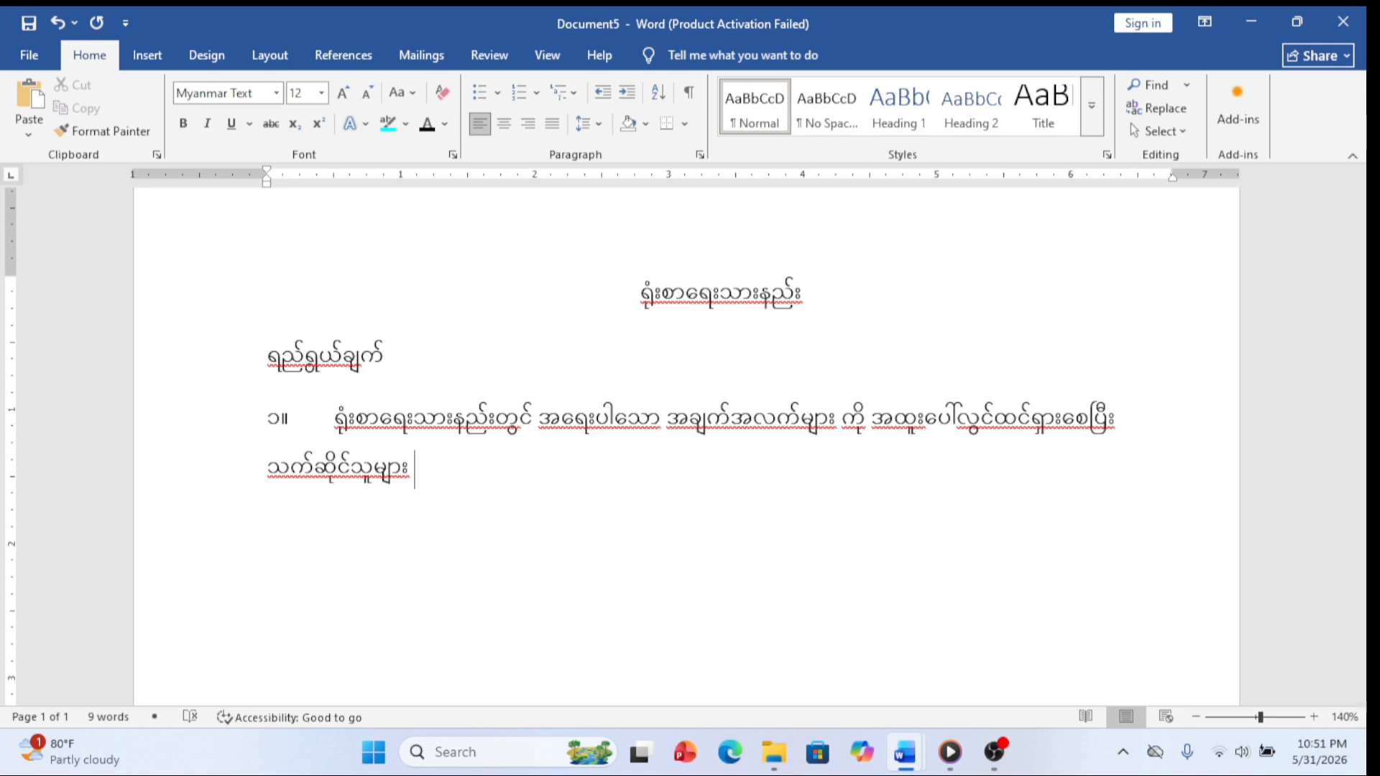
Step: Add "ဂရုပြုမိစေရန် သတ်မှတ်ထားသည့်" after "သက်ဆိုင်သူများ" in paragraph ၁
{"action": "type", "text": " ဂ"}
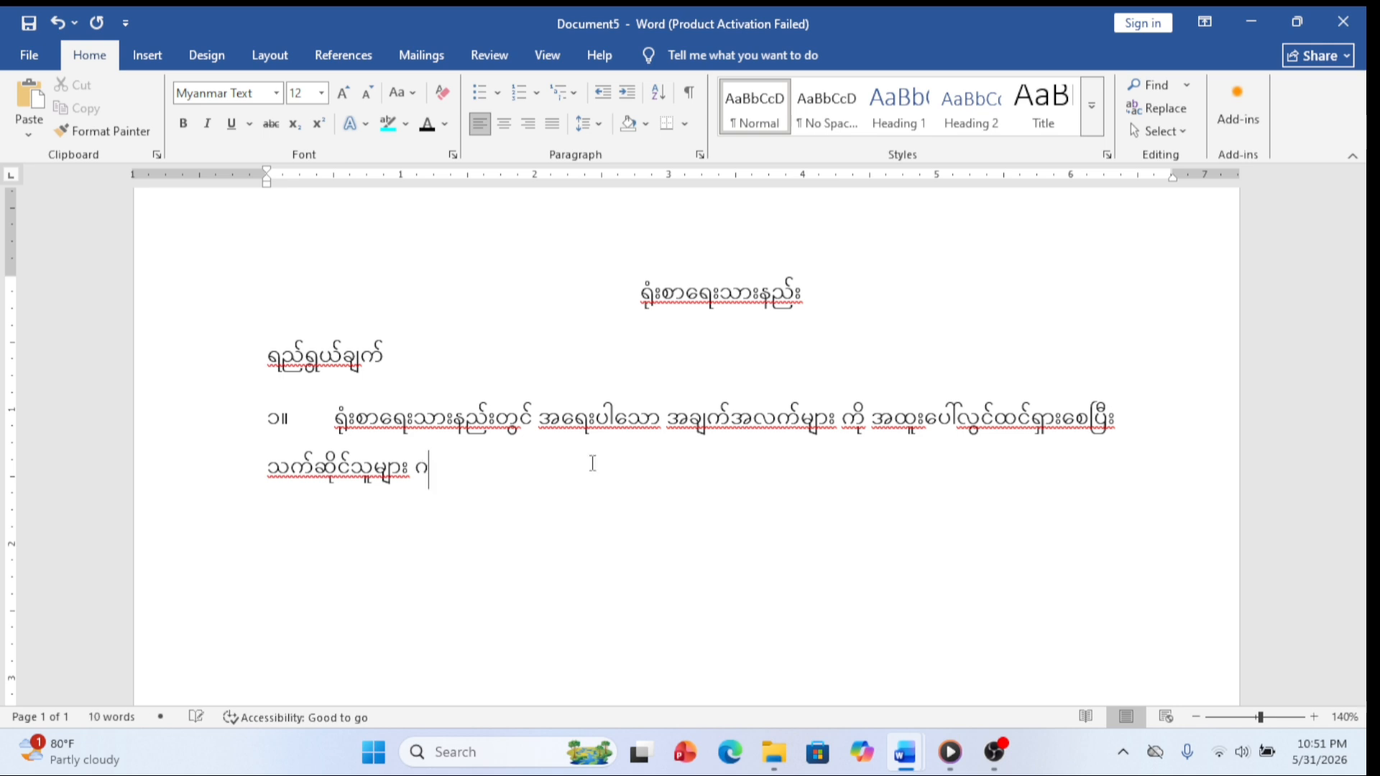
{"action": "type", "text": "ရုပြုမိစေ"}
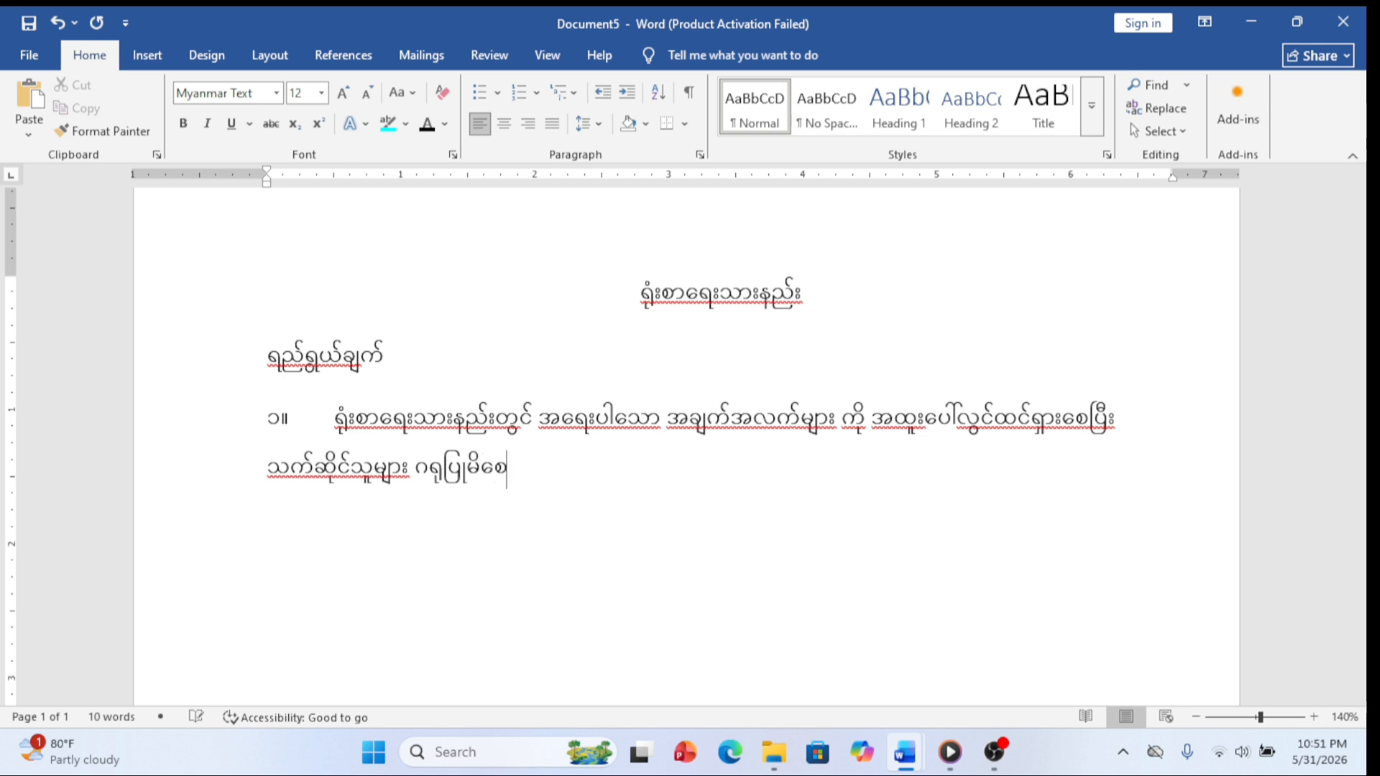
{"action": "type", "text": "ရန်"}
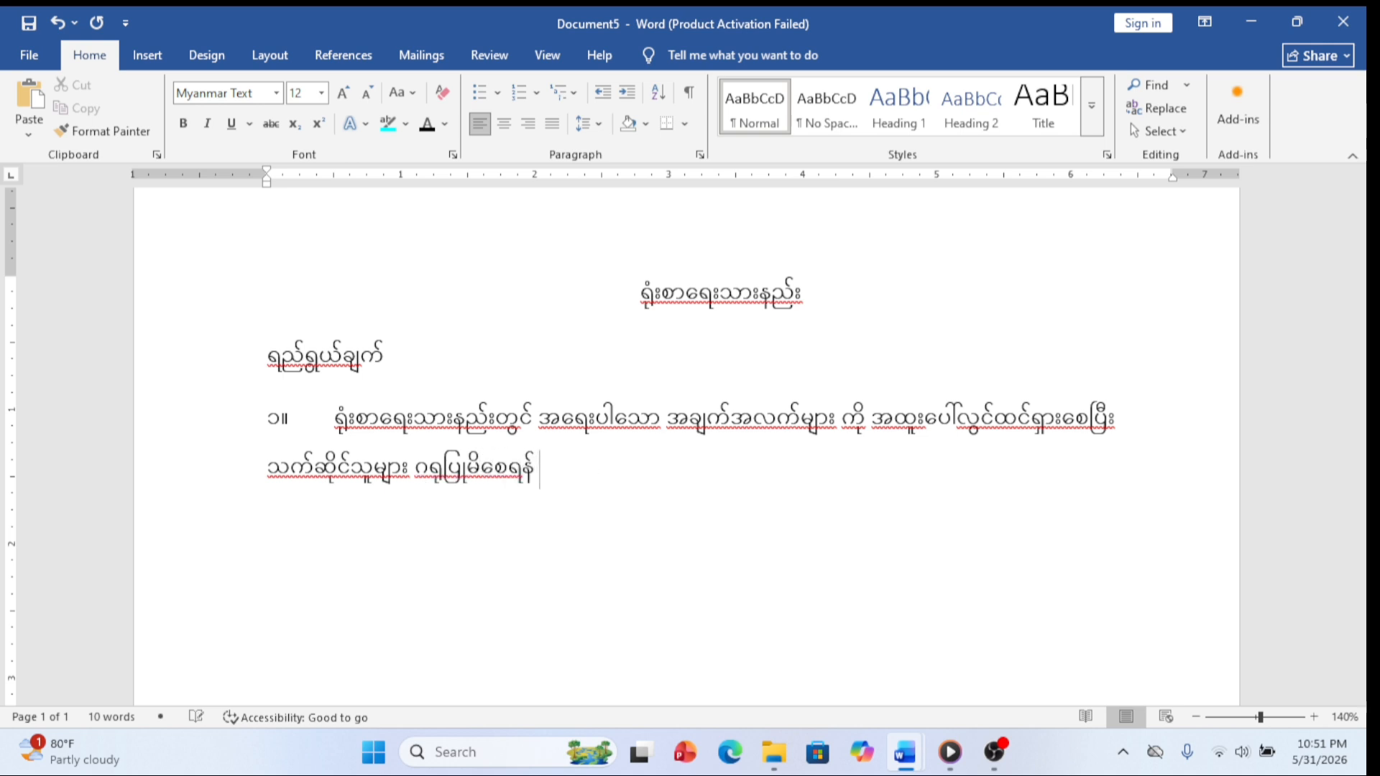
{"action": "type", "text": " သတ်မှတ်"}
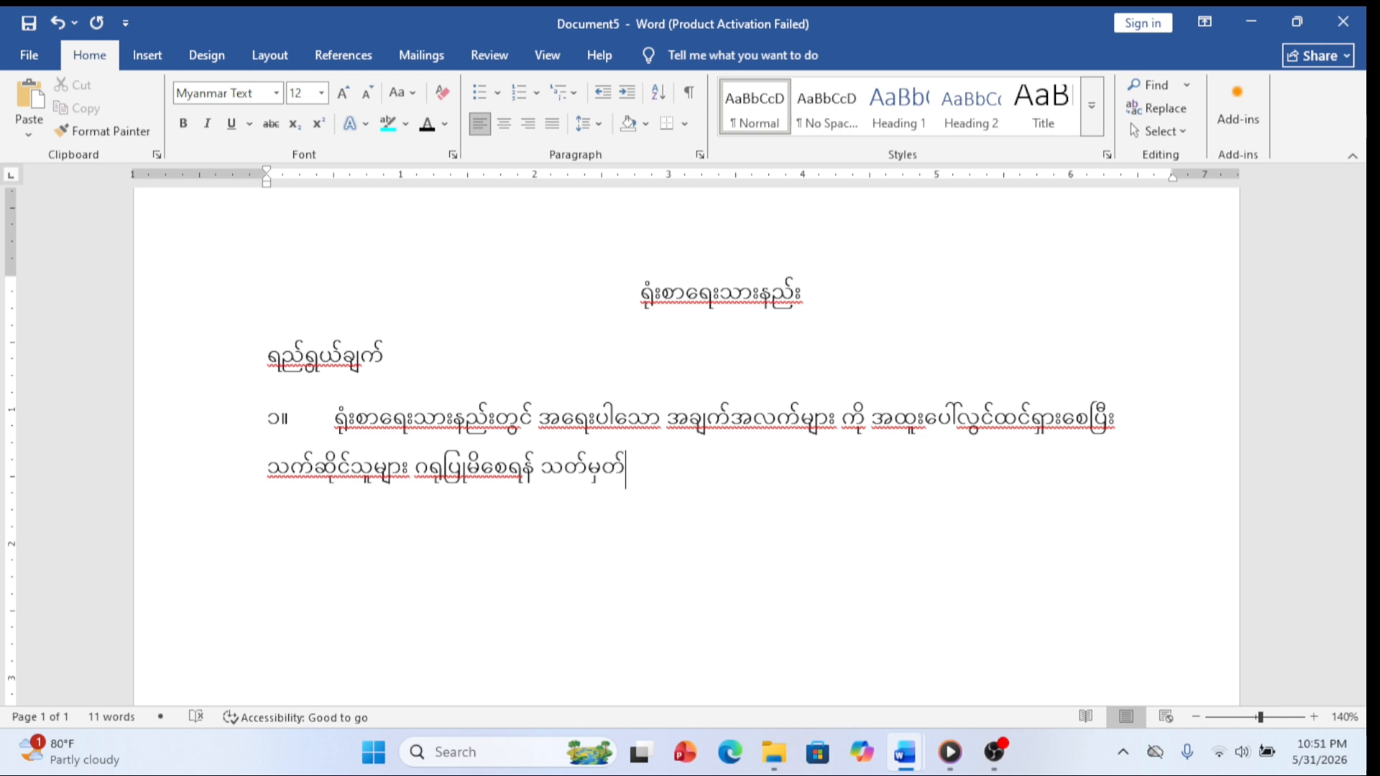
{"action": "type", "text": "ထားသည့်"}
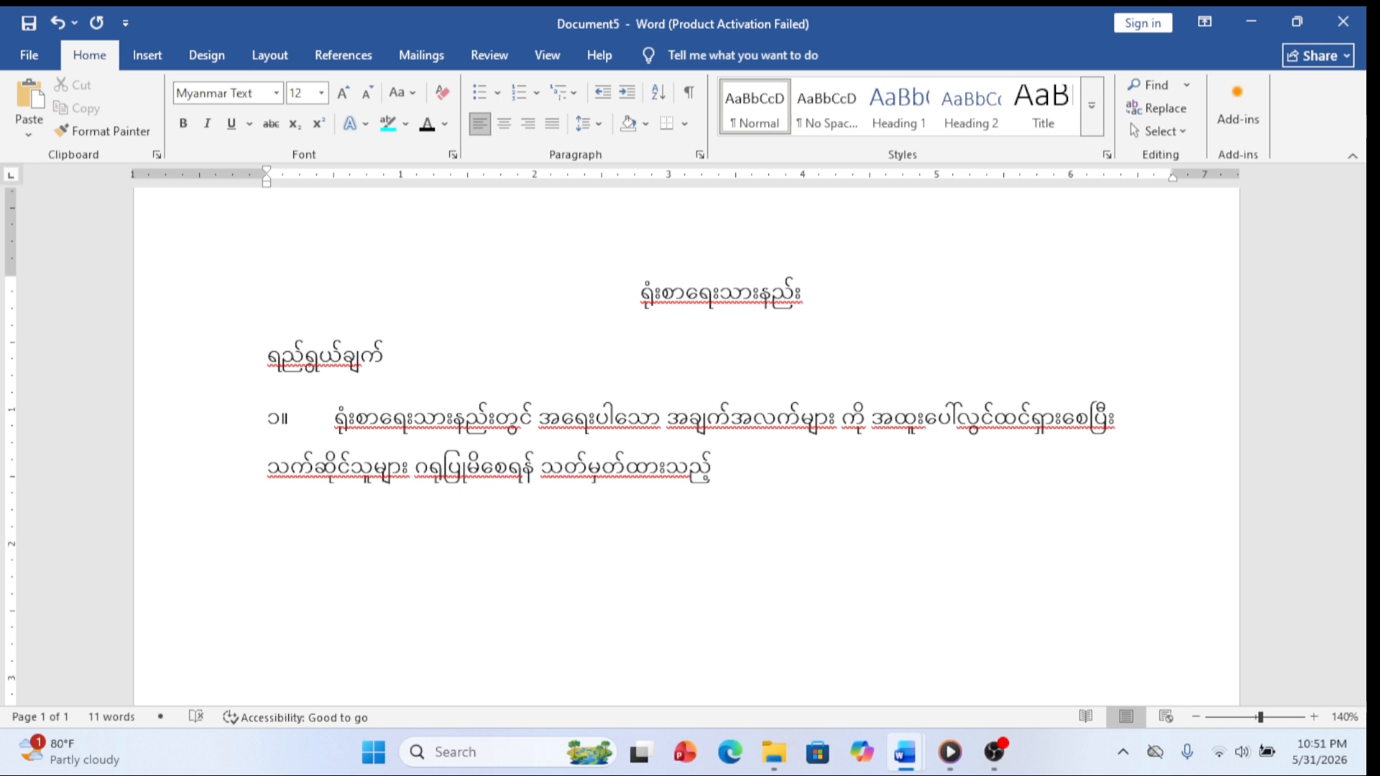
Step: Continue the second line of paragraph ၁ with "နည်းစနစ်များအတိုင် တိုတောင်း ရှင်း", fixing the misplaced mark in "အတိုင်"
{"action": "type", "text": " နည်းစနစ်"}
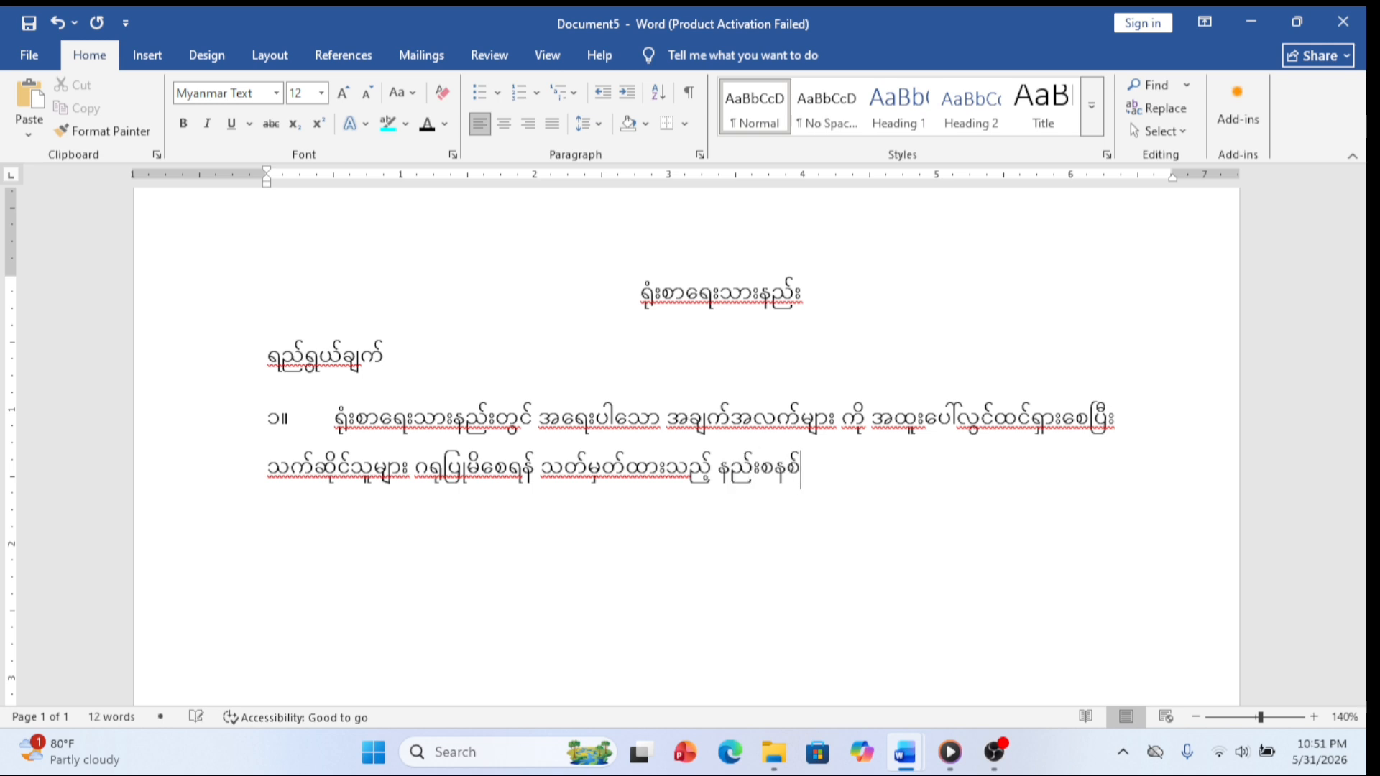
{"action": "type", "text": "များအတို်င"}
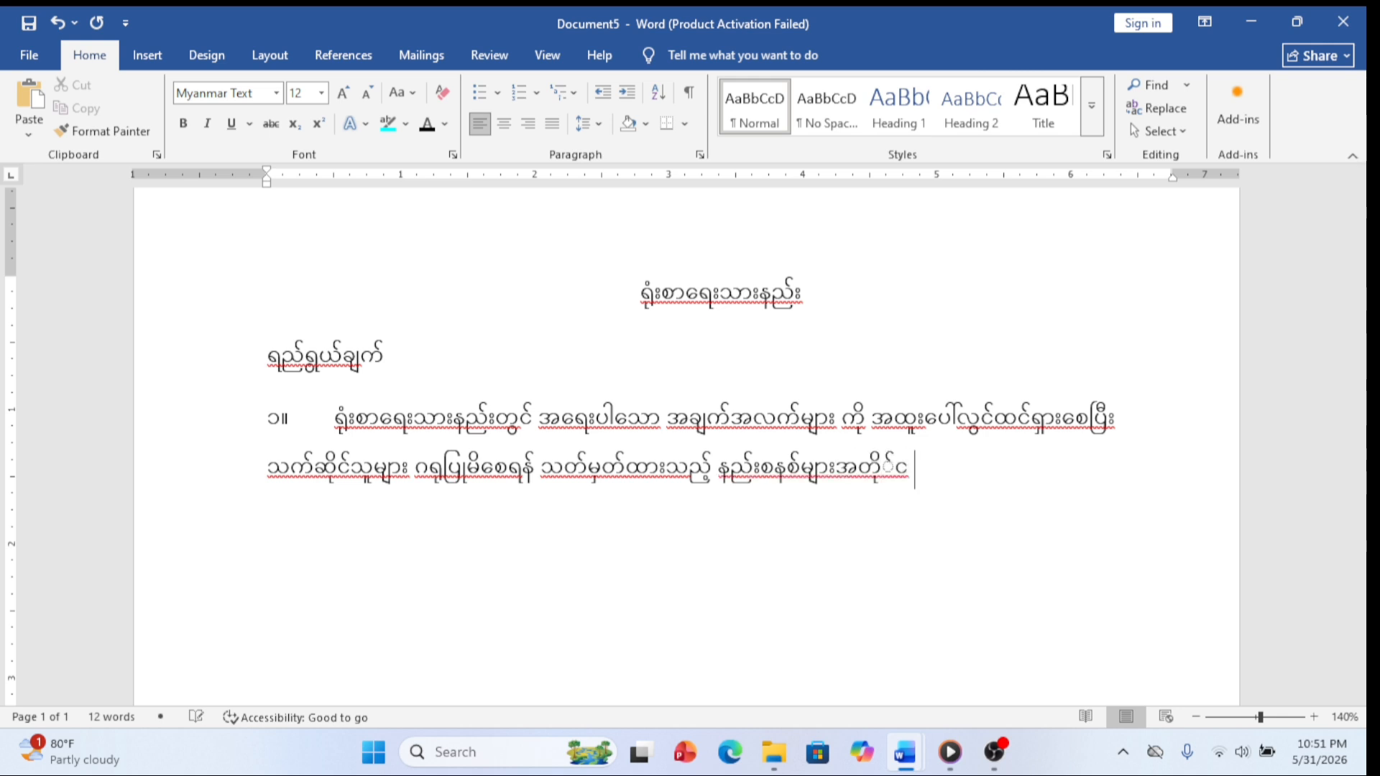
{"action": "key", "text": "BackSpace"}
{"action": "key", "text": "BackSpace"}
{"action": "type", "text": "င် တိုတော"}
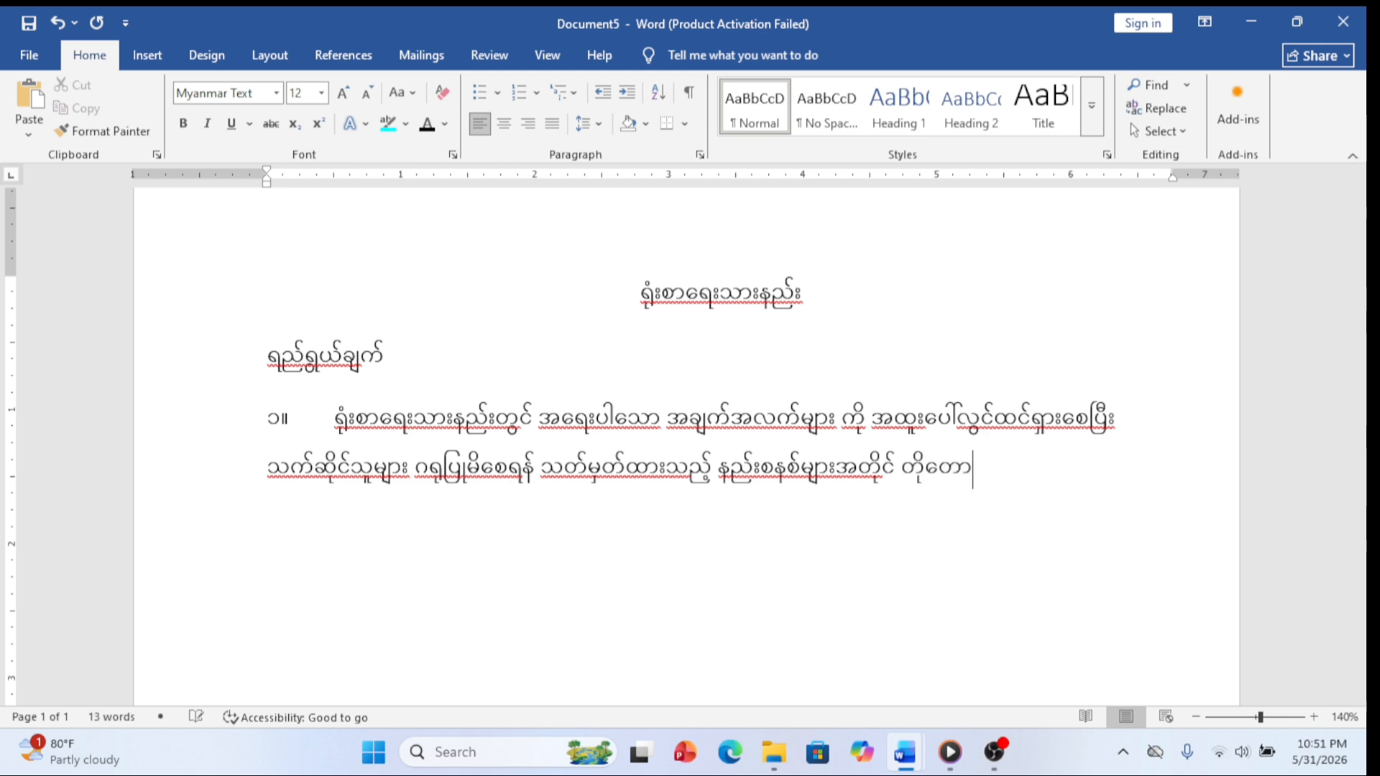
{"action": "type", "text": "င်း ရှင်း"}
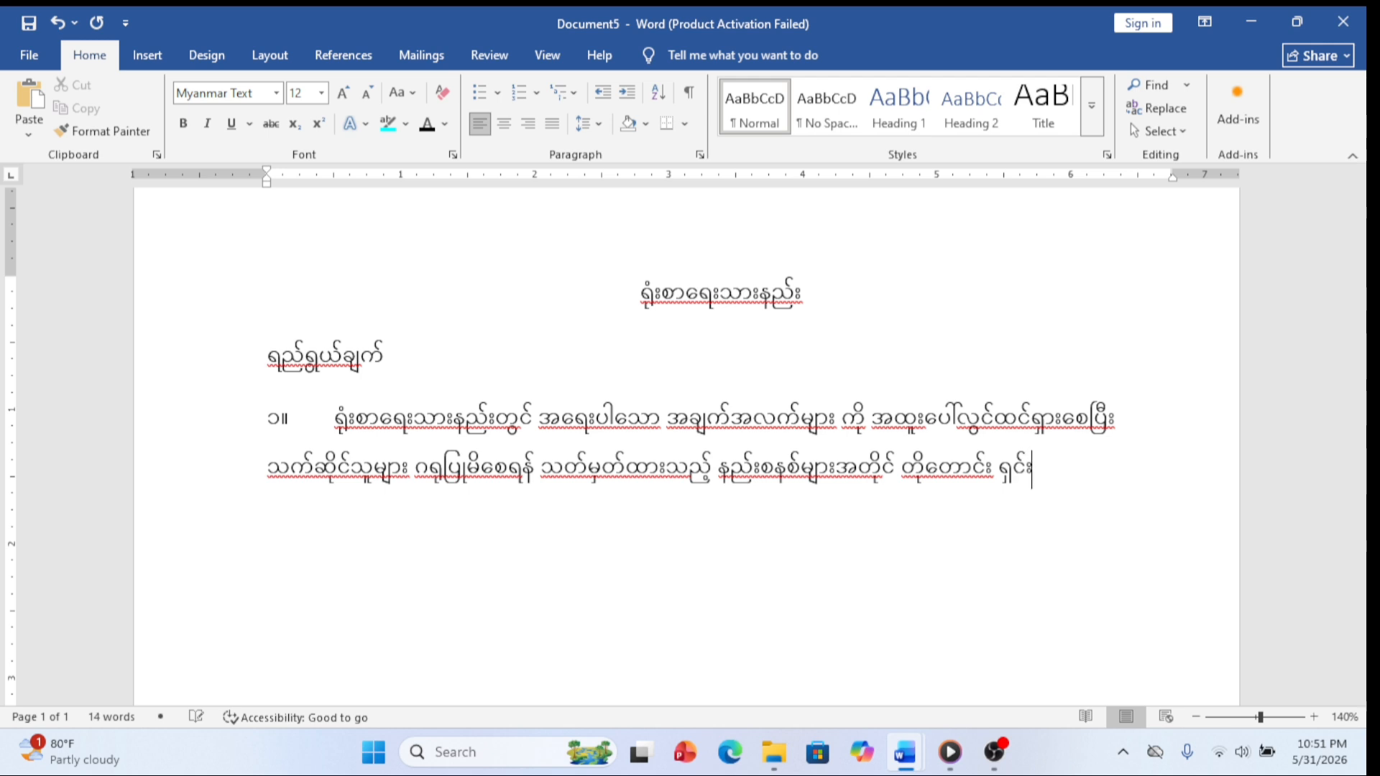
Step: Complete "ရှင်းလင်း၍" and add "တိကျ ပြတ်သားစွာ" to paragraph ၁
{"action": "type", "text": "လင်း"}
{"action": "type", "text": "သ"}
{"action": "key", "text": "BackSpace"}
{"action": "key", "text": "BackSpace"}
{"action": "type", "text": "၍"}
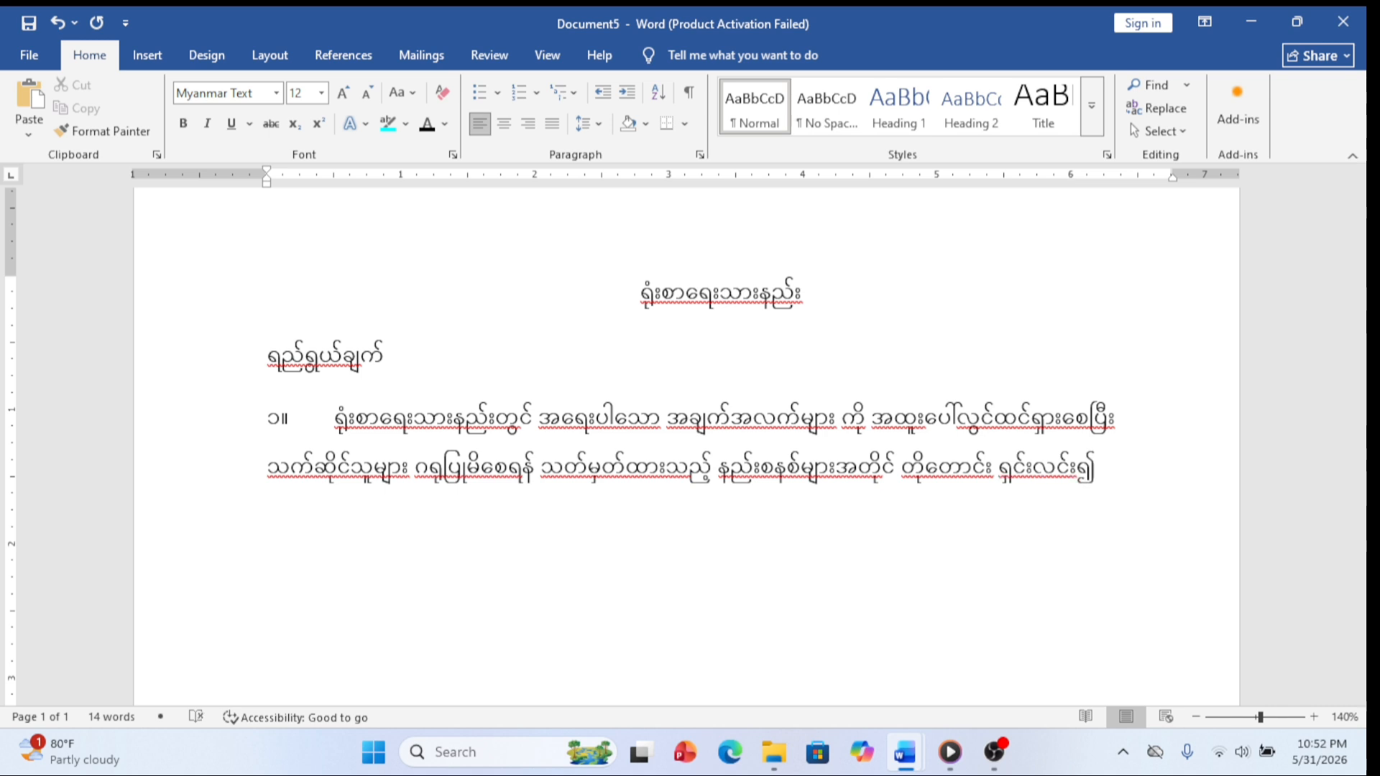
{"action": "type", "text": " တိကျ ပြတ်"}
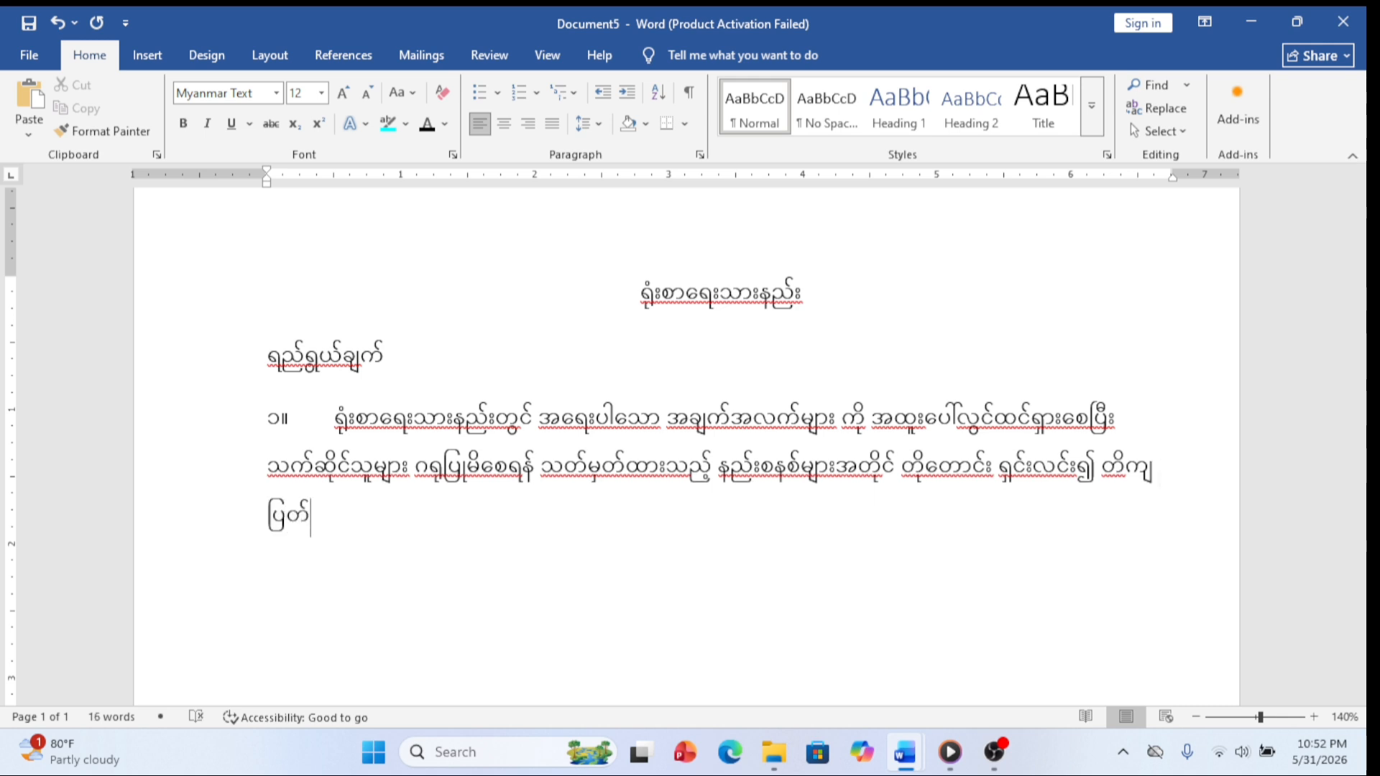
{"action": "type", "text": "သားစွာ "}
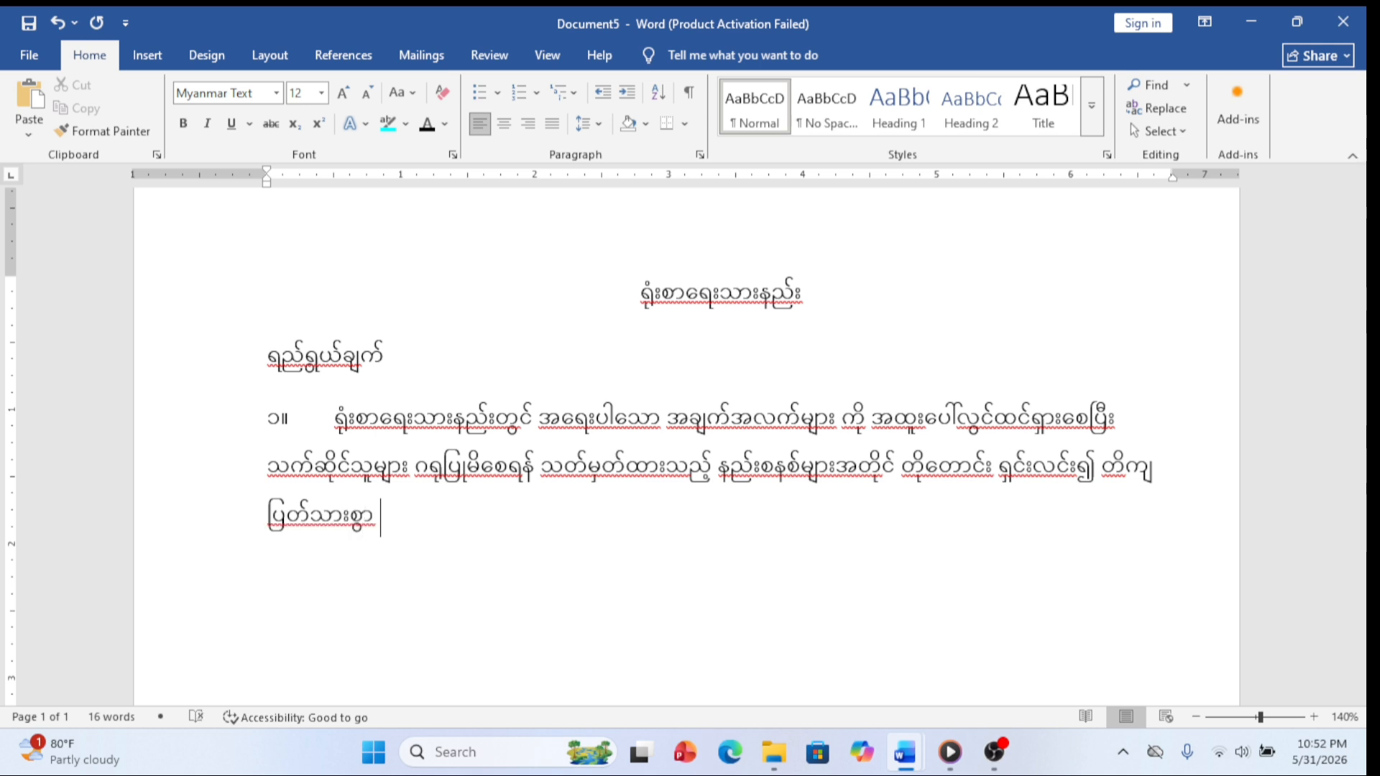
Step: Continue the third line of paragraph ၁ with "အစီစဉ်တကျ ရေးသားနိုင်စေရန်" after "ပြတ်သားစွာ"
{"action": "type", "text": "အစီစဉ်"}
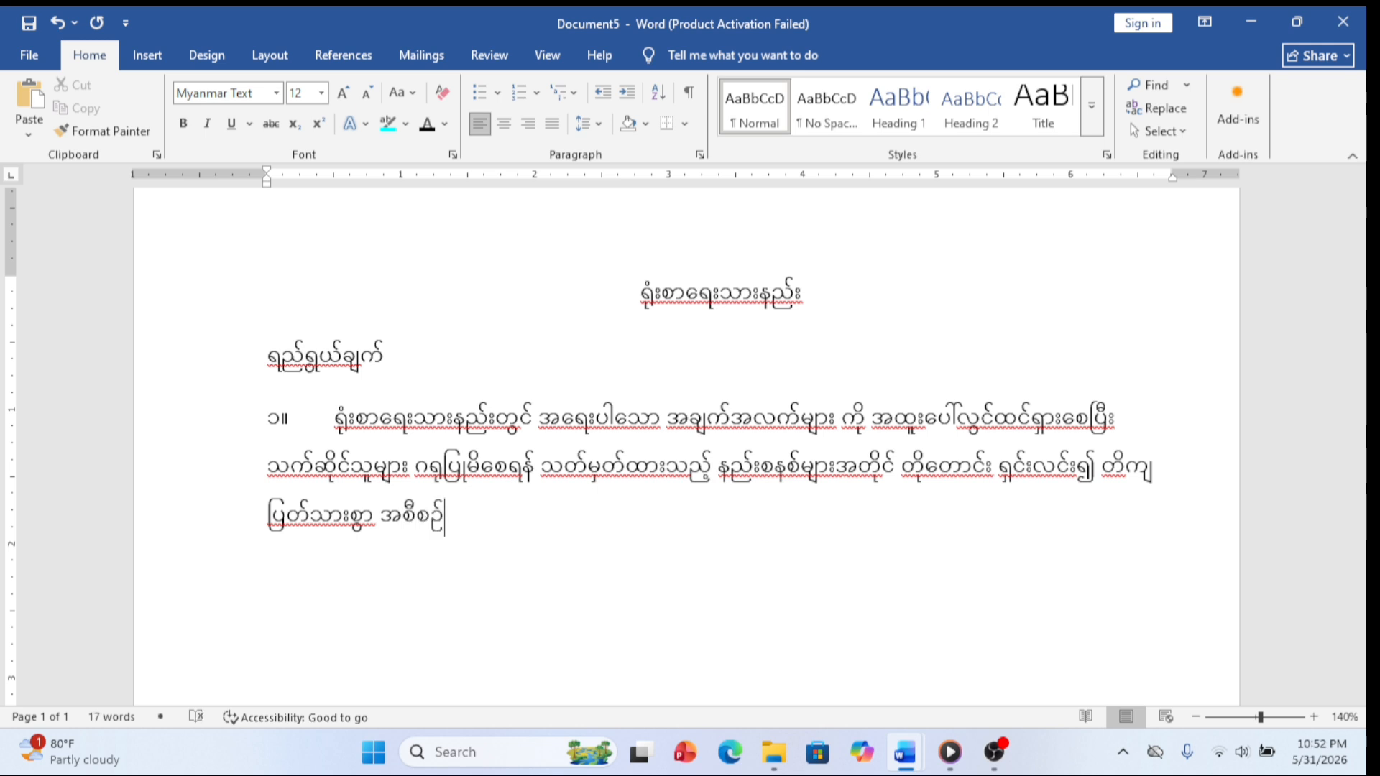
{"action": "type", "text": "တကျ"}
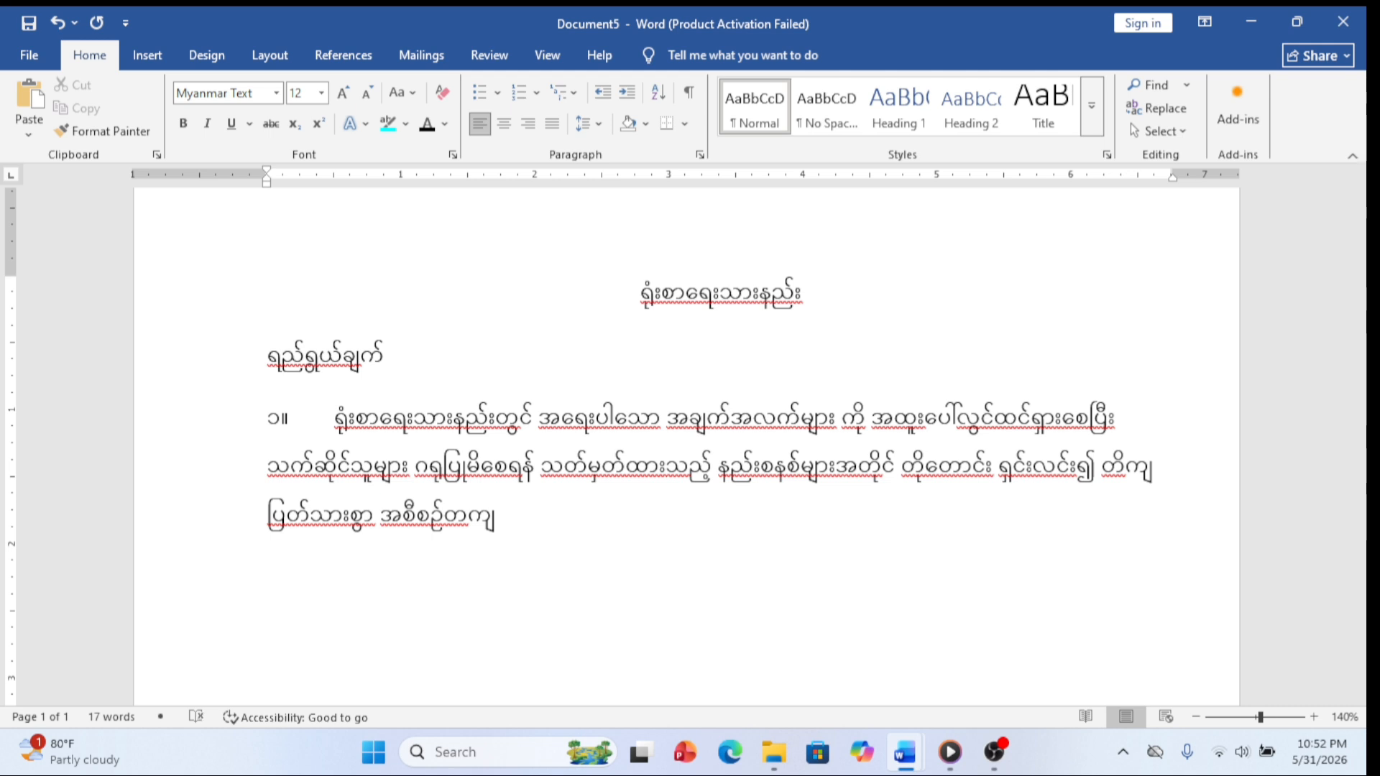
{"action": "type", "text": " ေ*"}
{"action": "key", "text": "BackSpace"}
{"action": "type", "text": "ရေးသားနိ"}
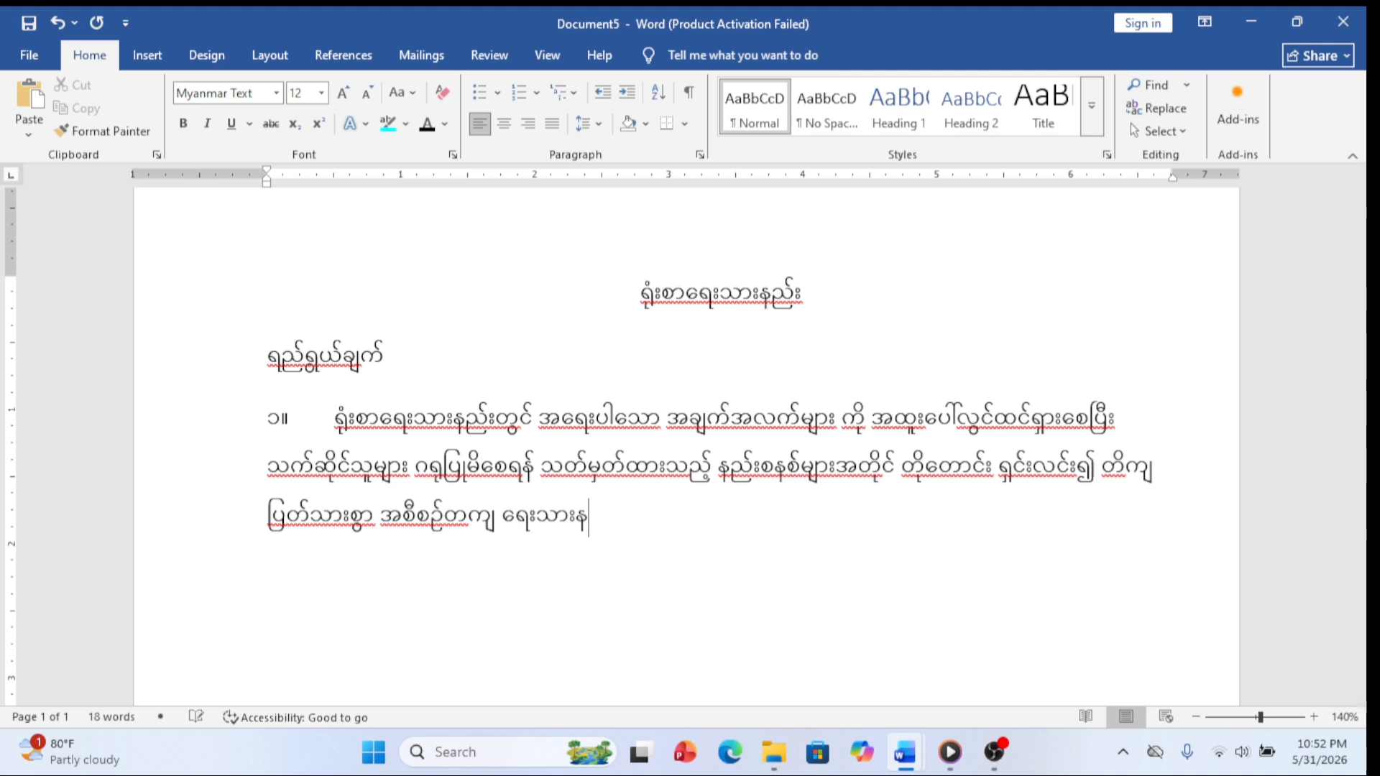
{"action": "type", "text": "ုင်စေရန်"}
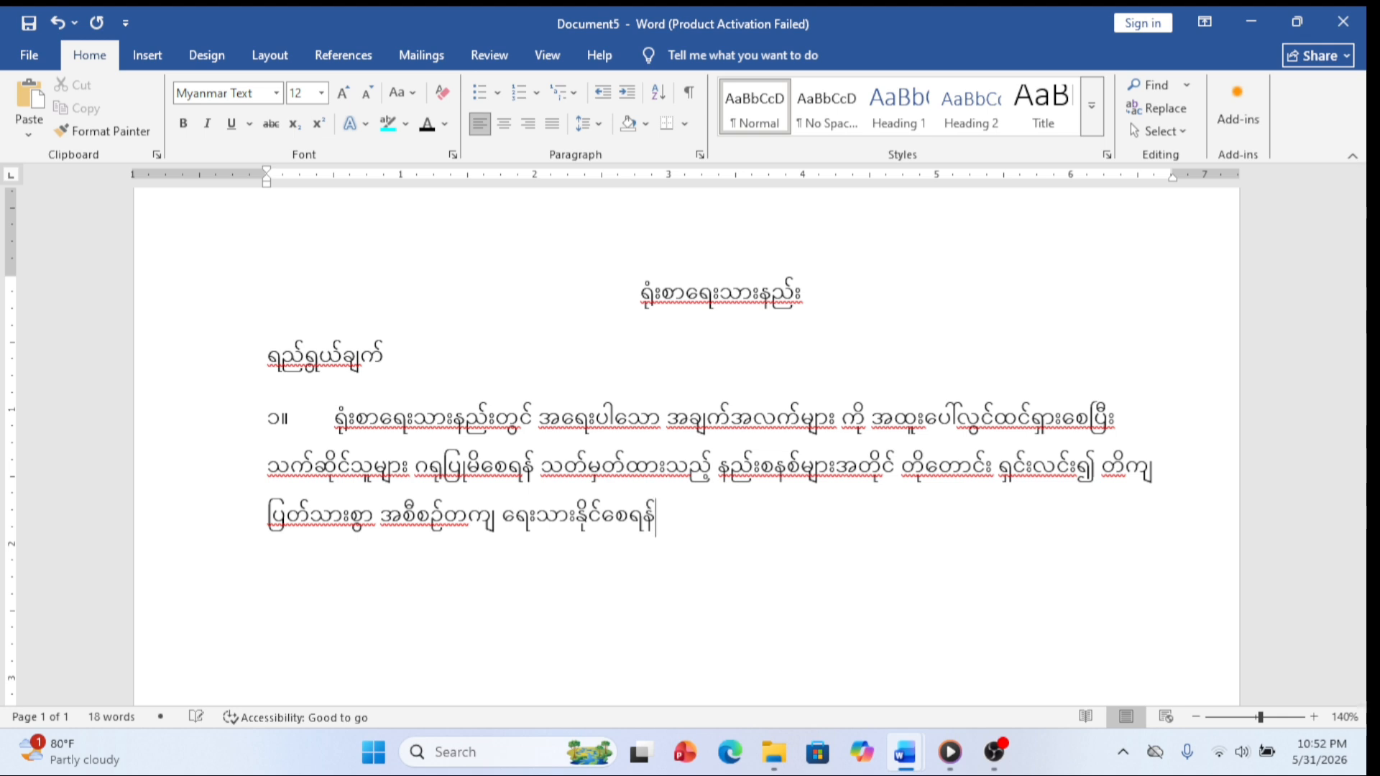
Step: End the sentence of paragraph ၁ with "ဖြစ်ပါသည်။"
{"action": "type", "text": " ဖြစ်ပ"}
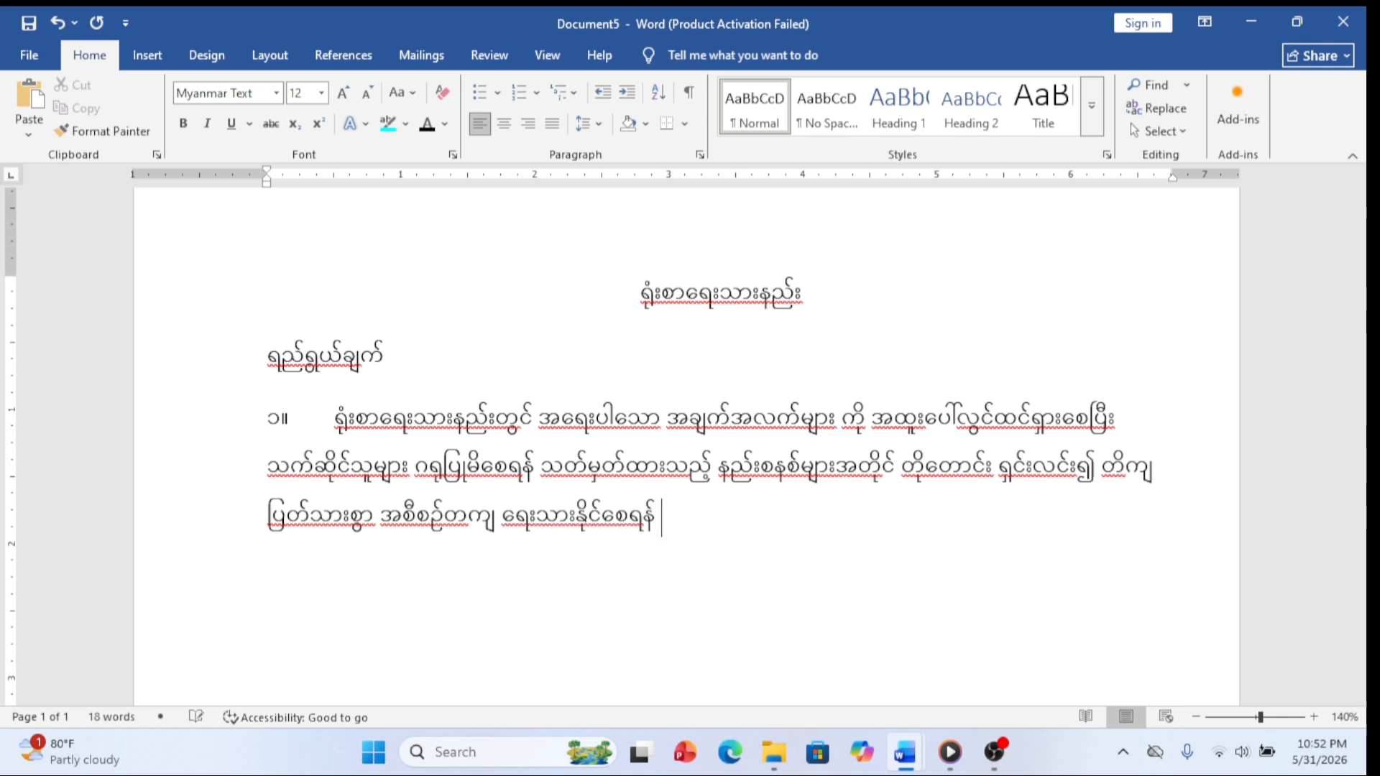
{"action": "type", "text": "ါသည်"}
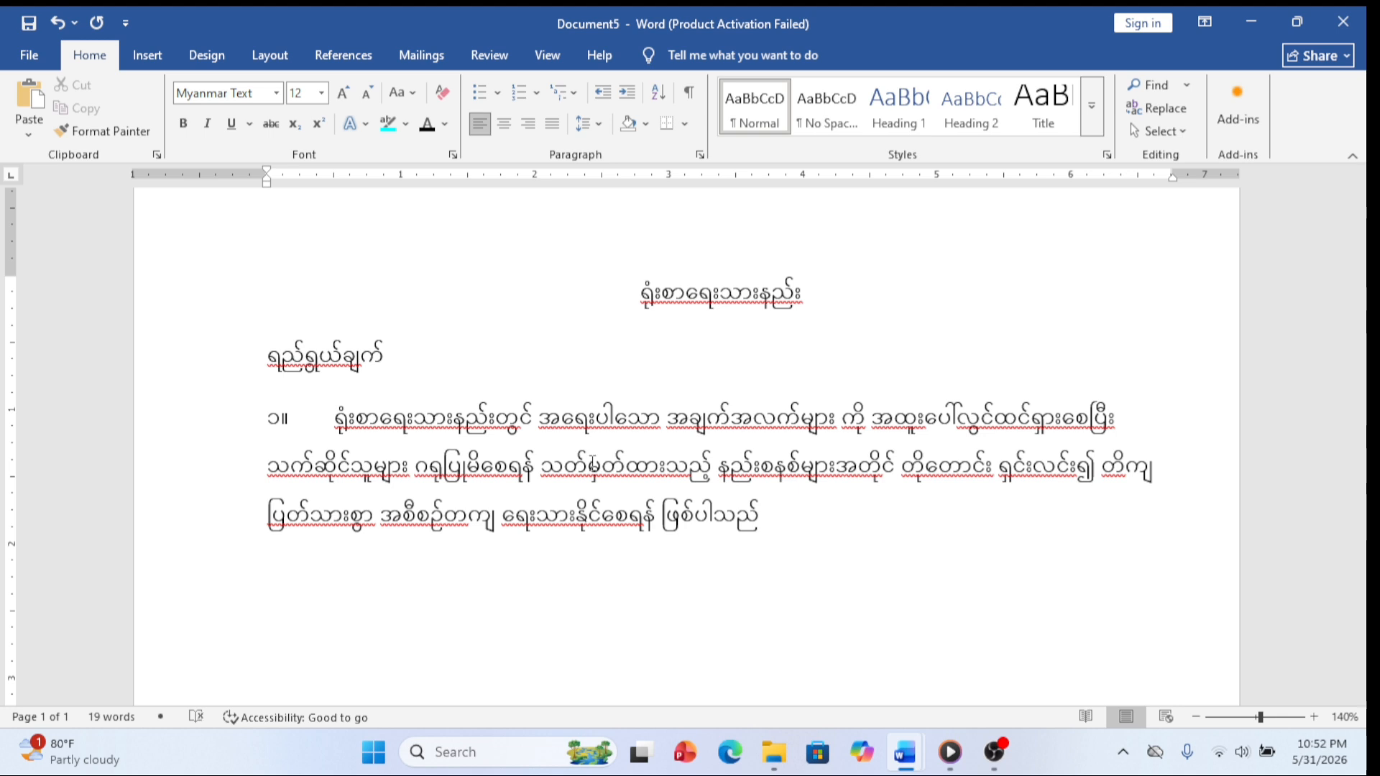
{"action": "type", "text": "။"}
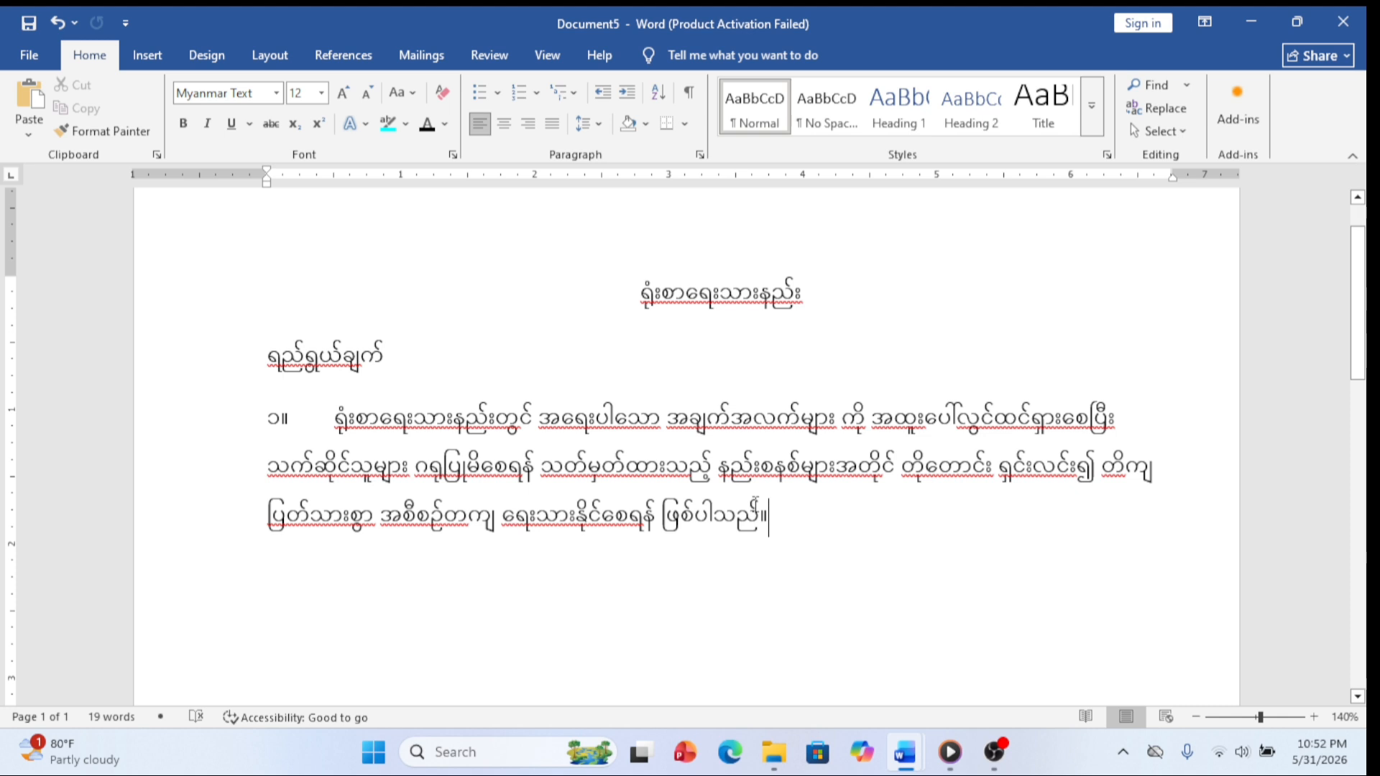
Step: Add the heading "ရုံးစာရေးသားရာတွင် အခြေခံရမည့် အချက်များ" on a new line below paragraph ၁
{"action": "key", "text": "Return"}
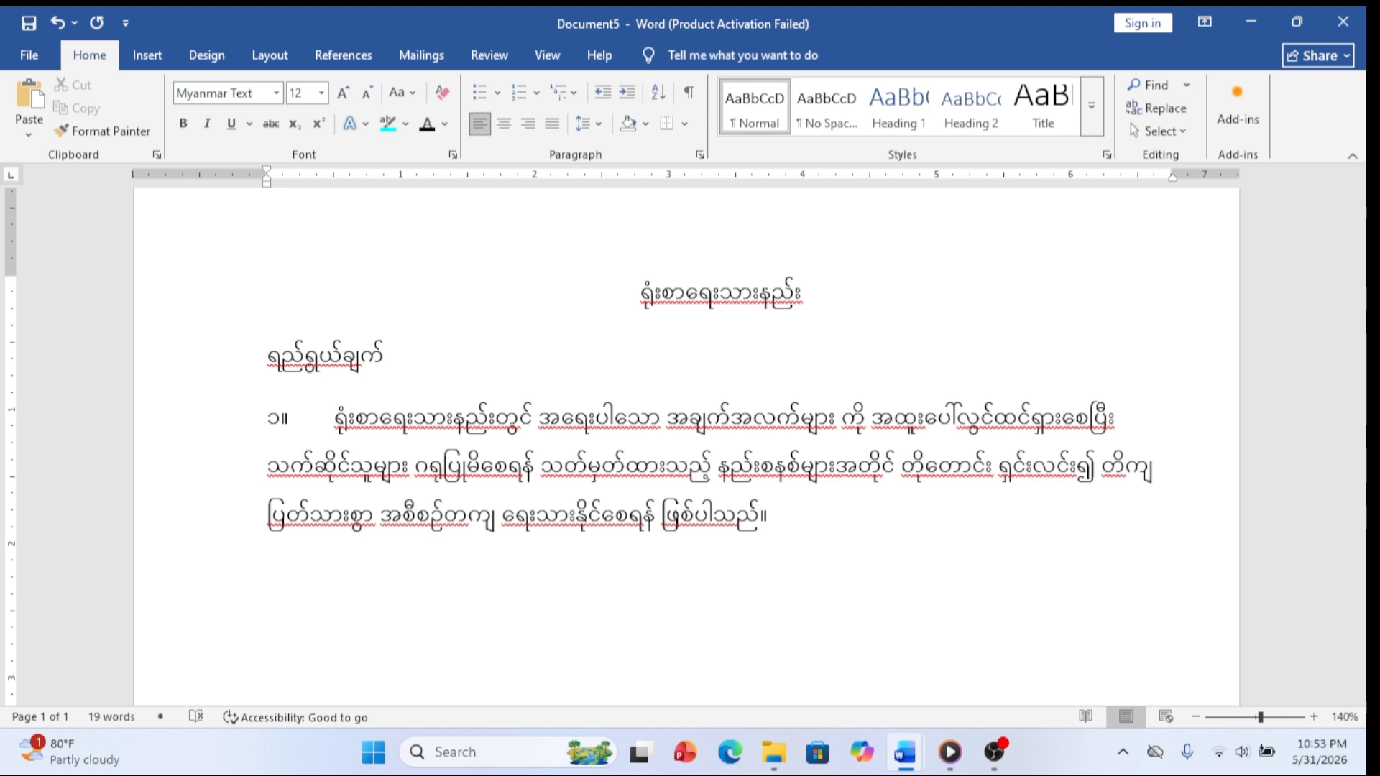
{"action": "type", "text": "ရုံးစာရေ"}
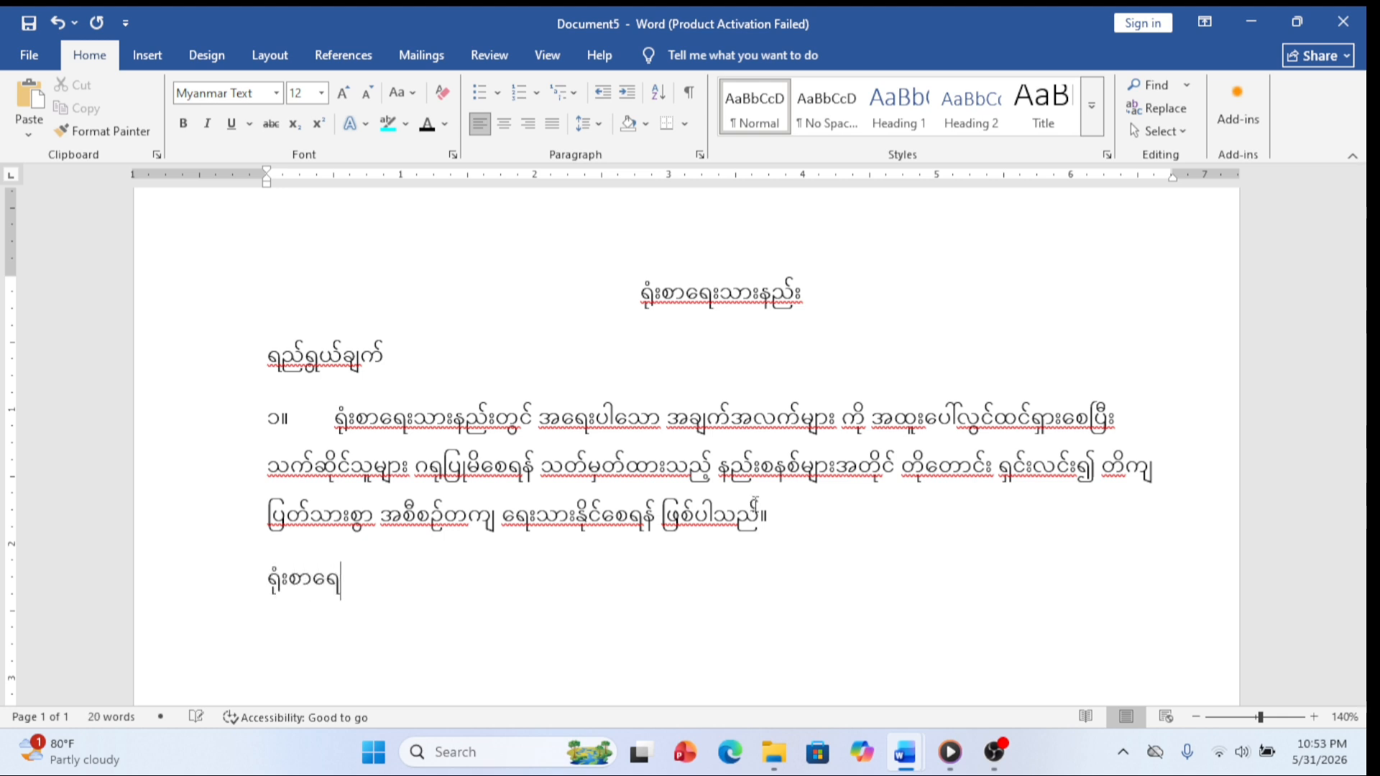
{"action": "type", "text": "းသားရာတွ"}
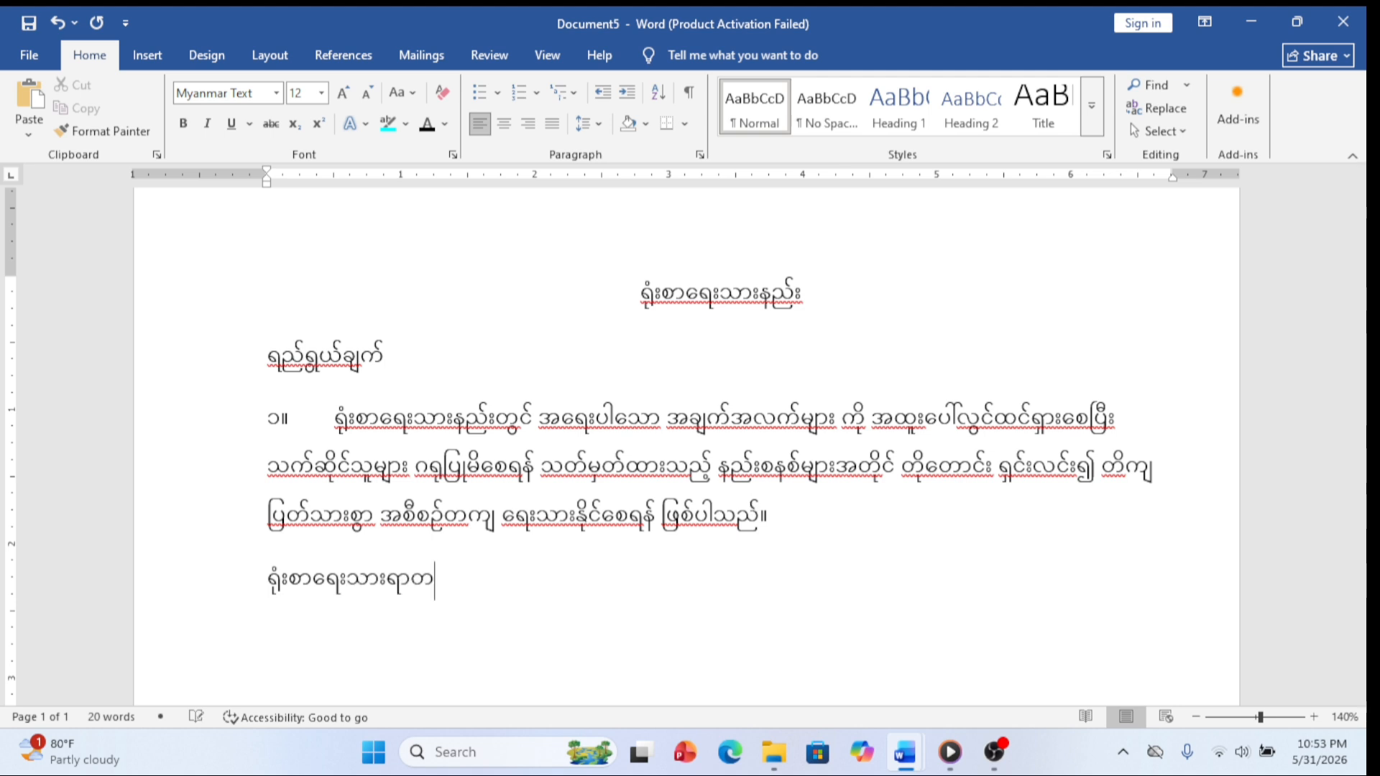
{"action": "type", "text": "င် "}
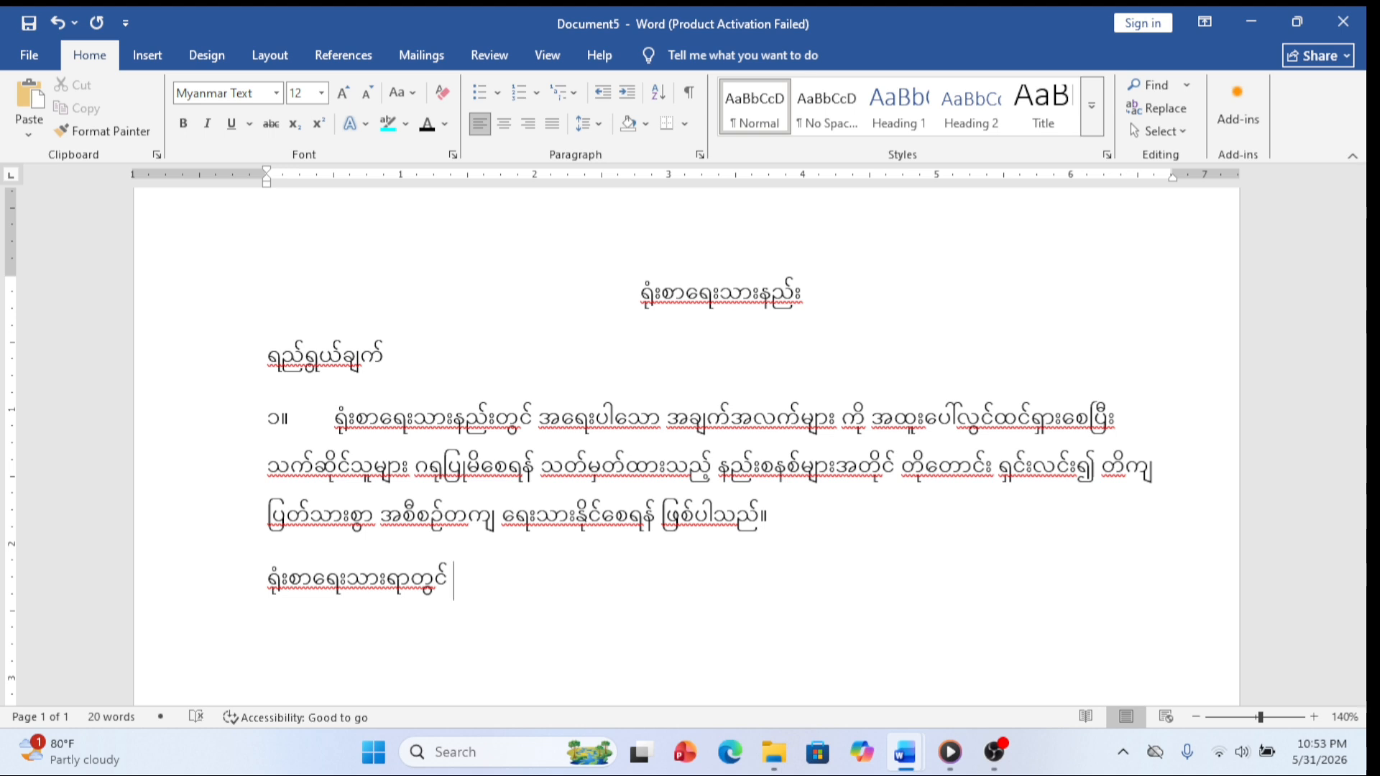
{"action": "type", "text": "အခြေခံရမ"}
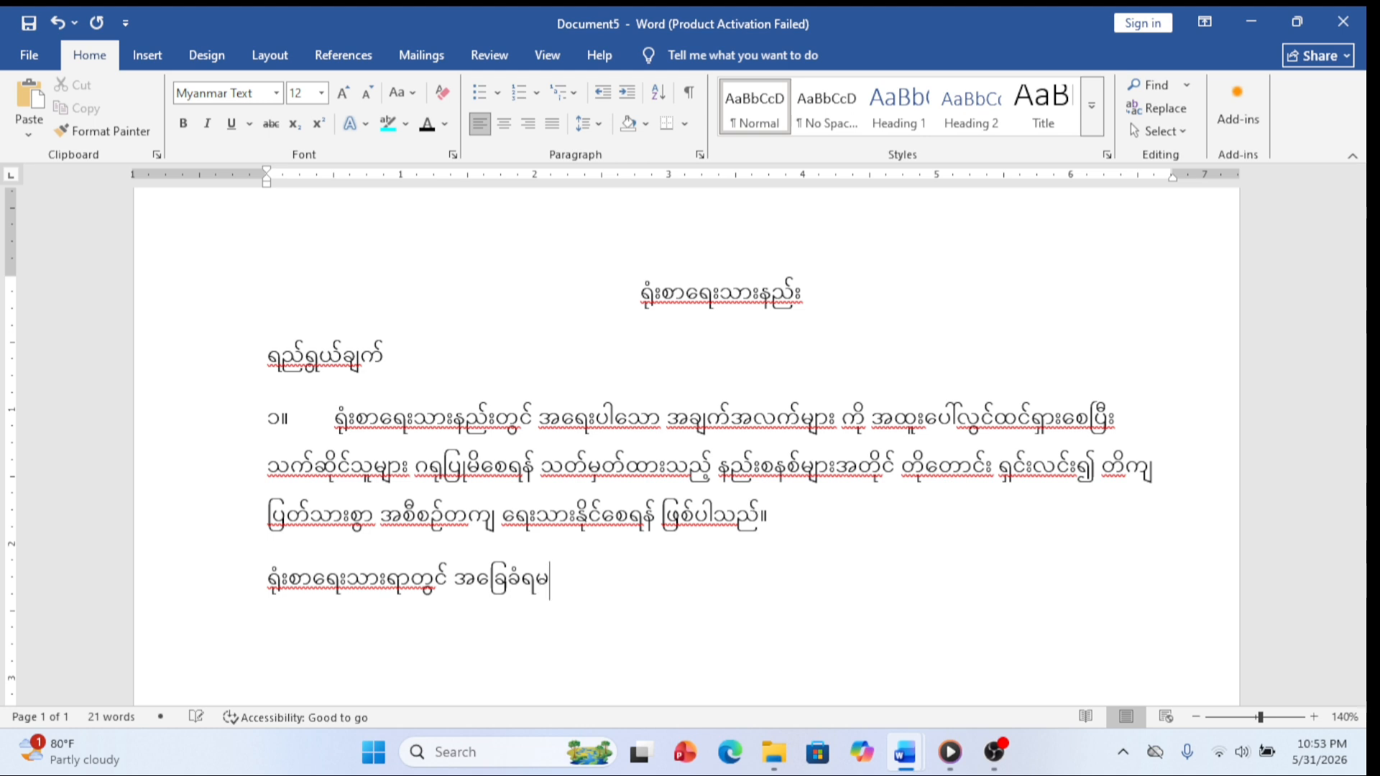
{"action": "type", "text": "ည်"}
{"action": "type", "text": "အချက်မျ"}
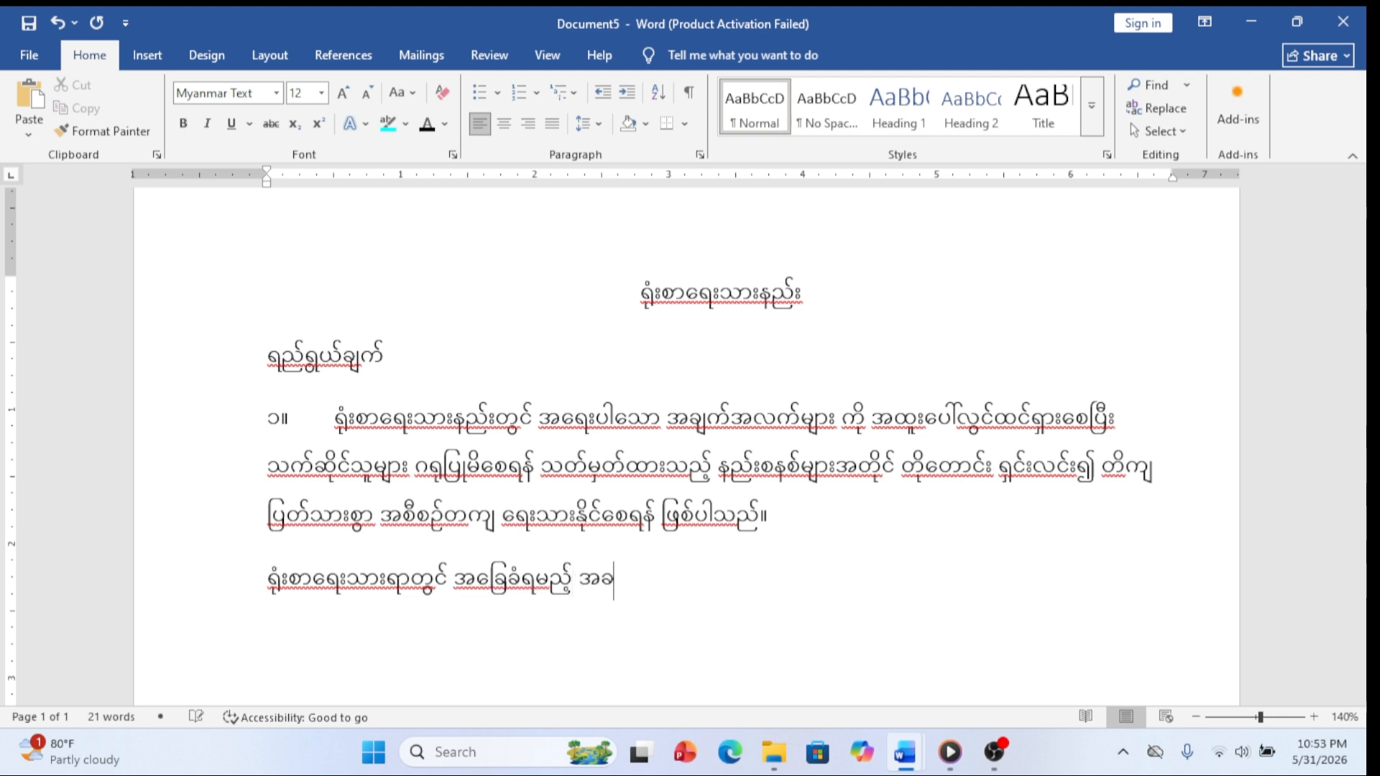
{"action": "type", "text": "ား"}
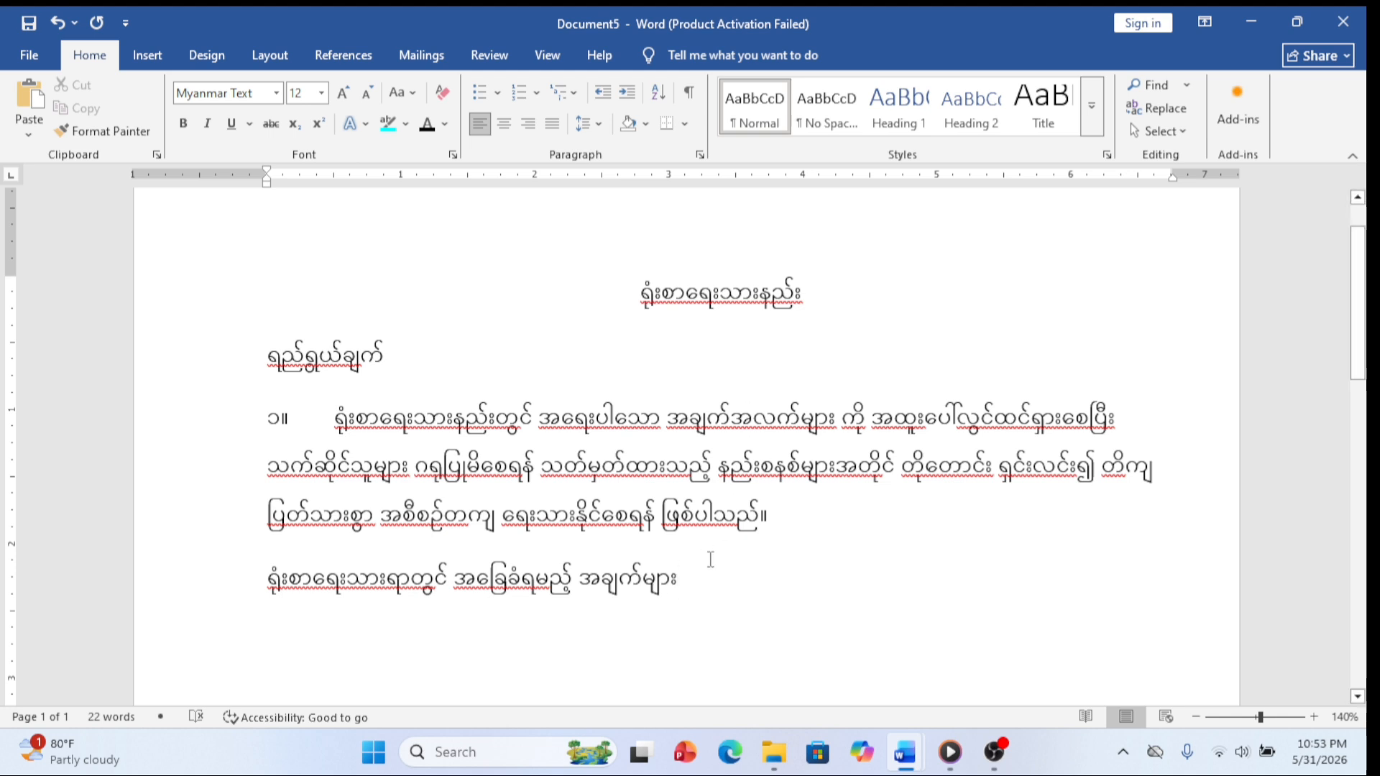
Step: Start a new paragraph numbered "၂။" below the heading, with tab-spaced text "စာတစ်စောင်ရေးသားရာတွင်"
{"action": "key", "text": "Return"}
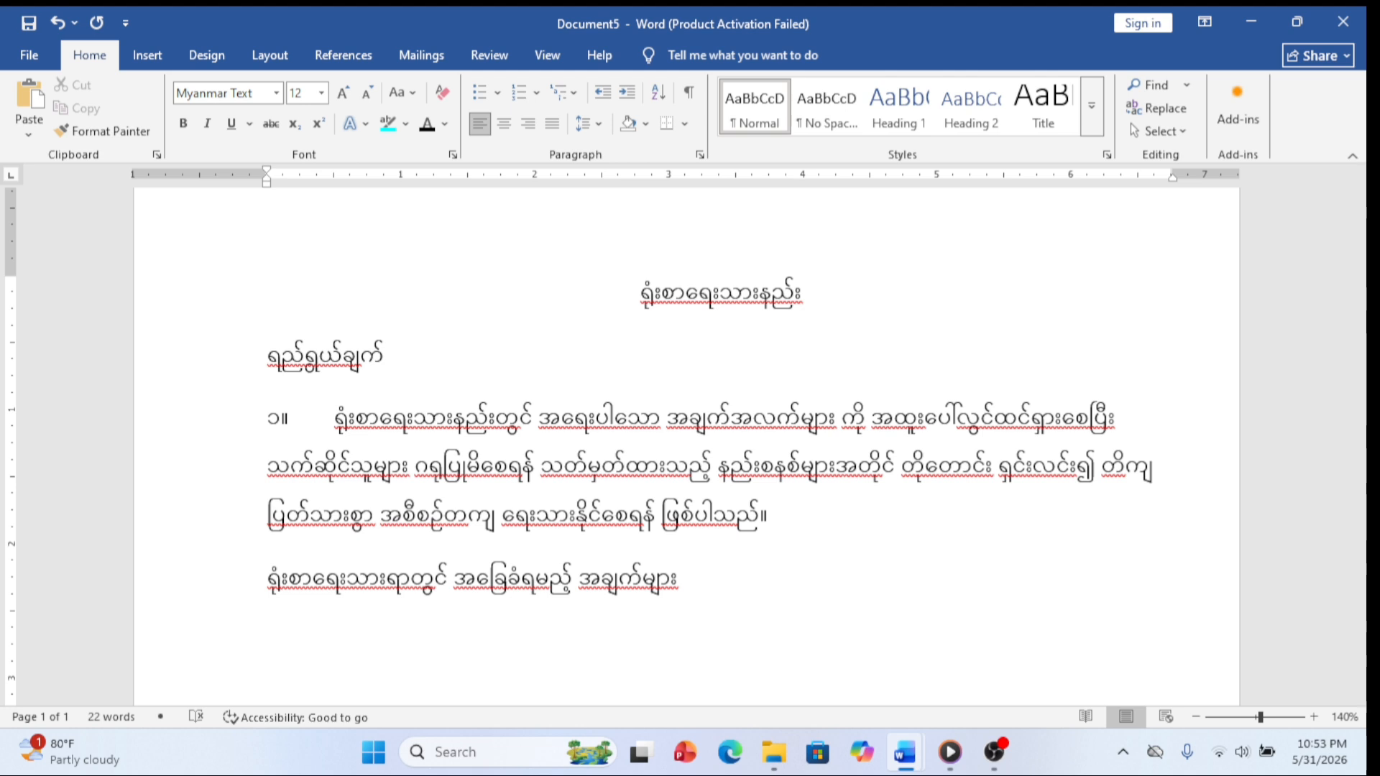
{"action": "type", "text": "၂။"}
{"action": "key", "text": "Tab"}
{"action": "type", "text": "စာတစ်စော"}
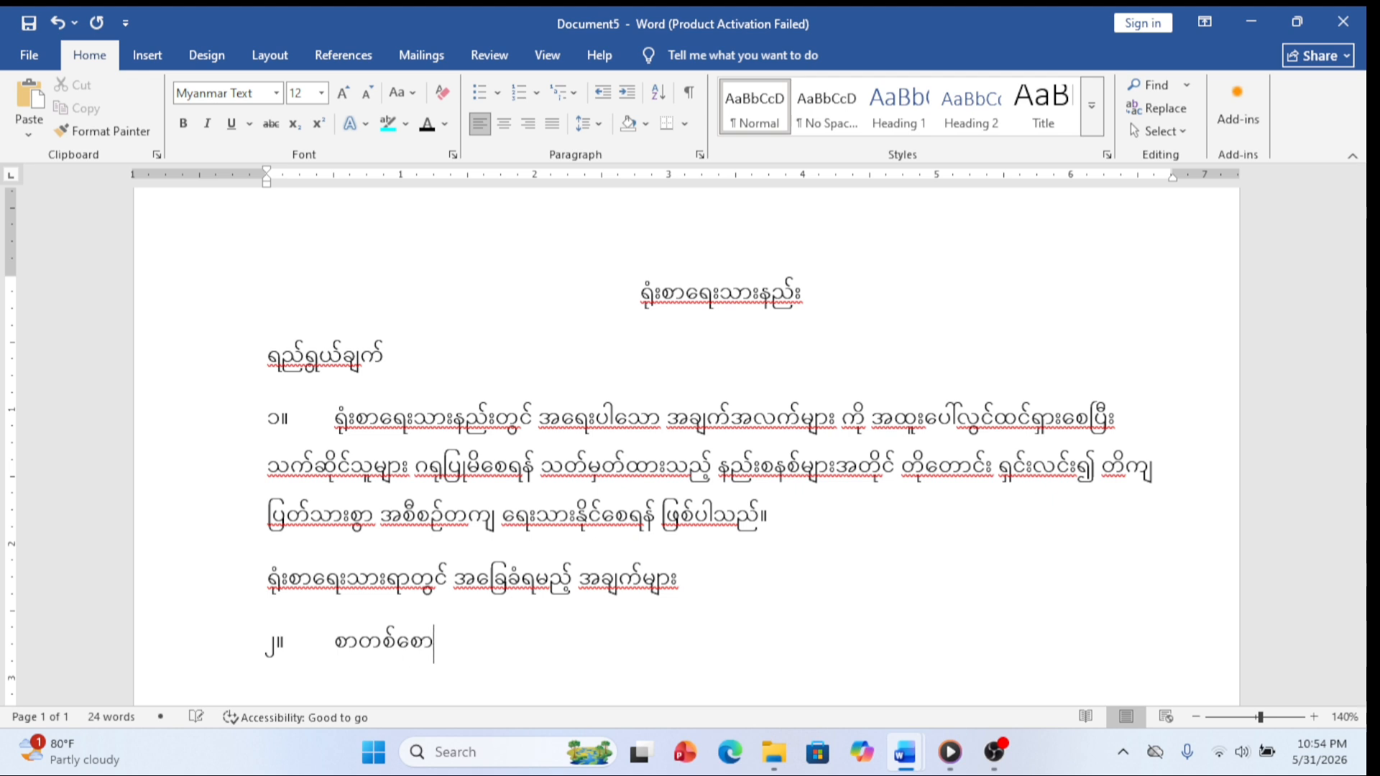
{"action": "type", "text": "်င"}
{"action": "key", "text": "BackSpace"}
{"action": "key", "text": "BackSpace"}
{"action": "key", "text": "BackSpace"}
{"action": "type", "text": "င် "}
{"action": "type", "text": "ေ"}
{"action": "type", "text": "ရး"}
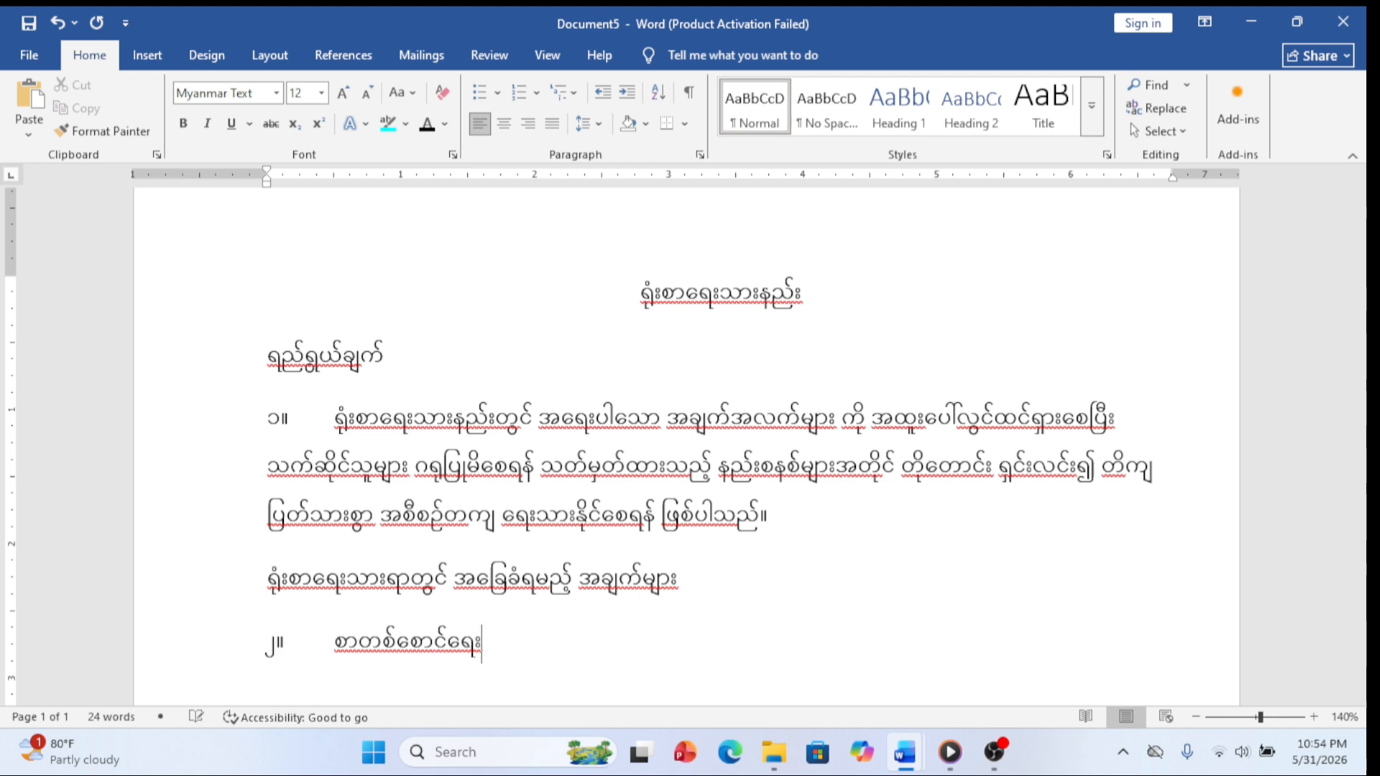
{"action": "type", "text": "သားရဦ"}
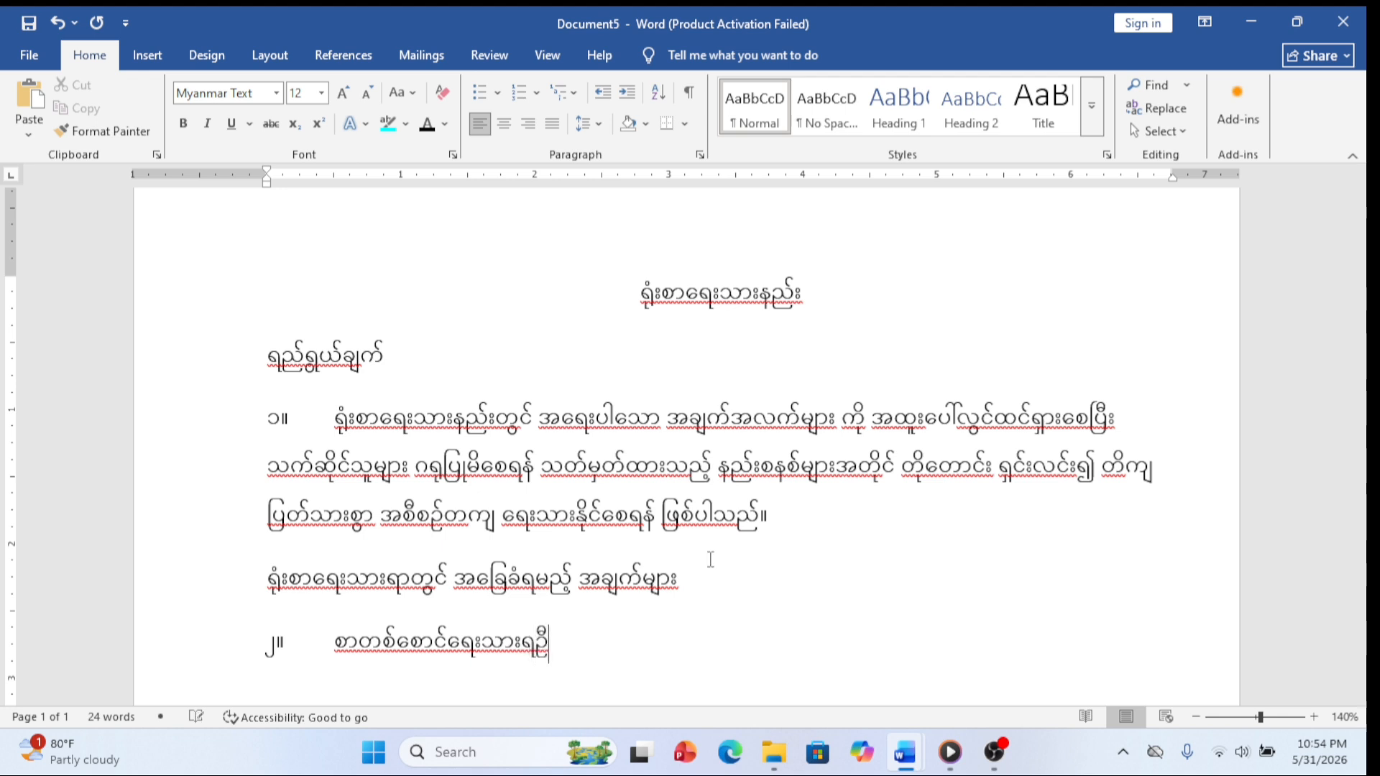
{"action": "key", "text": "BackSpace"}
{"action": "type", "text": "ာတွင် "}
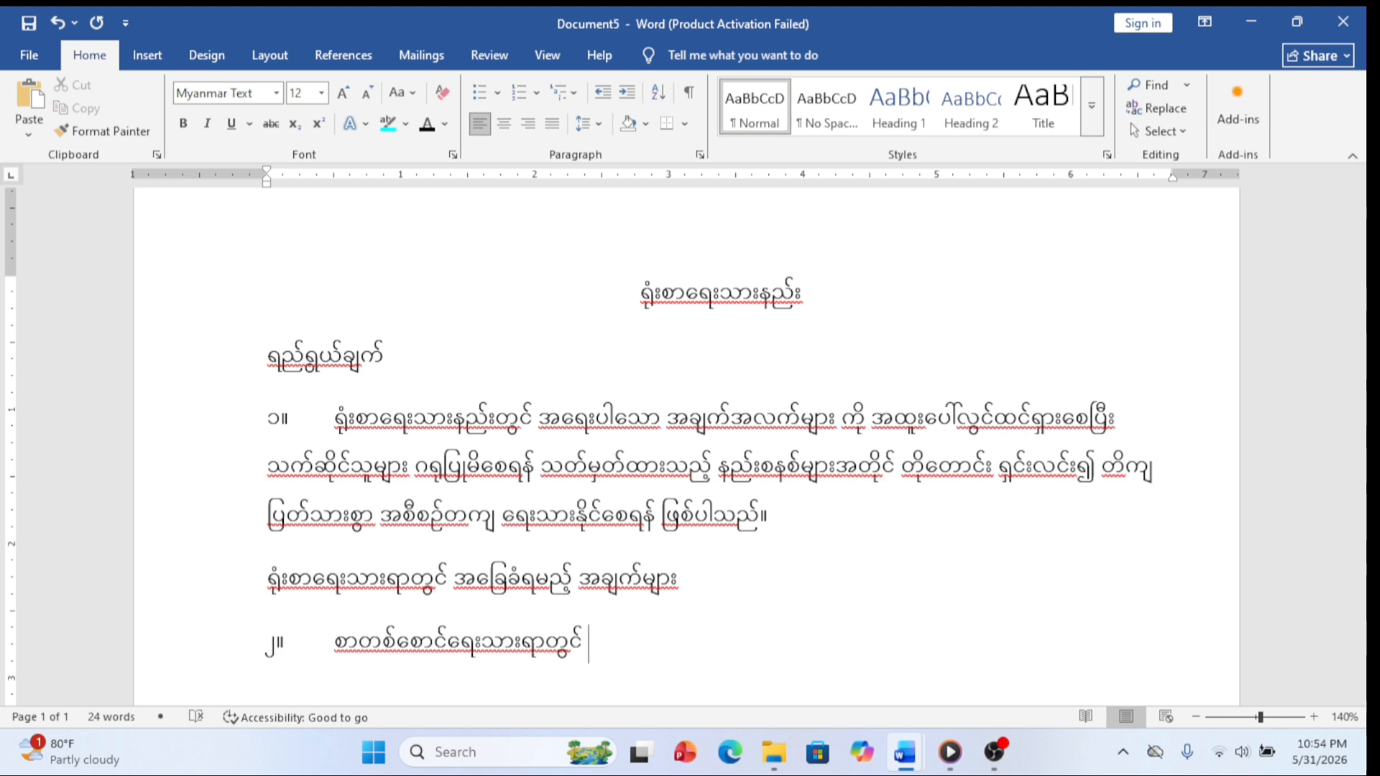
Step: Add "နိဒါန်း၊ စာကိုယ် နိဂုံးများ" after "စာတစ်စောင်ရေးသားရာတွင်" in paragraph ၂
{"action": "type", "text": "နို"}
{"action": "type", "text": "ဒါန်း"}
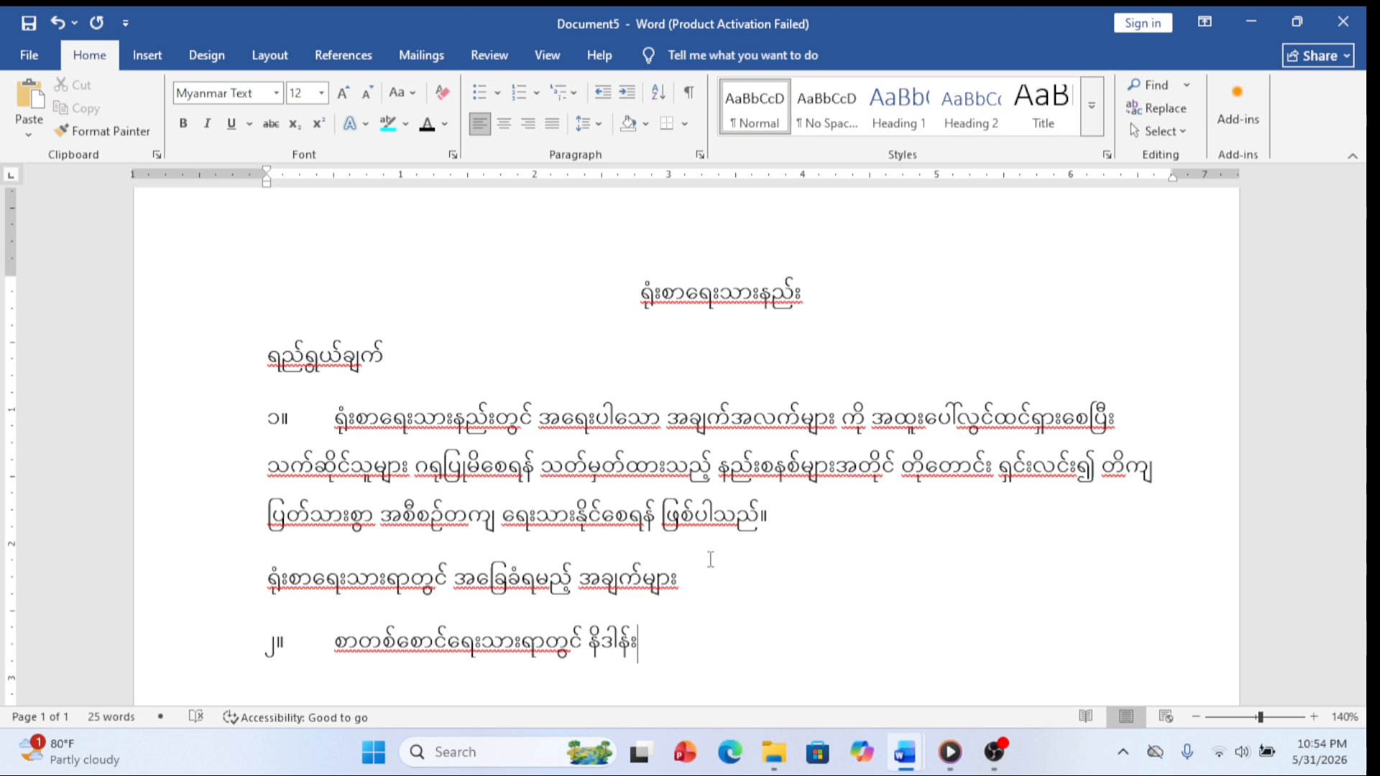
{"action": "type", "text": "၊"}
{"action": "type", "text": " တာ"}
{"action": "type", "text": "ကိုယ"}
{"action": "type", "text": "် "}
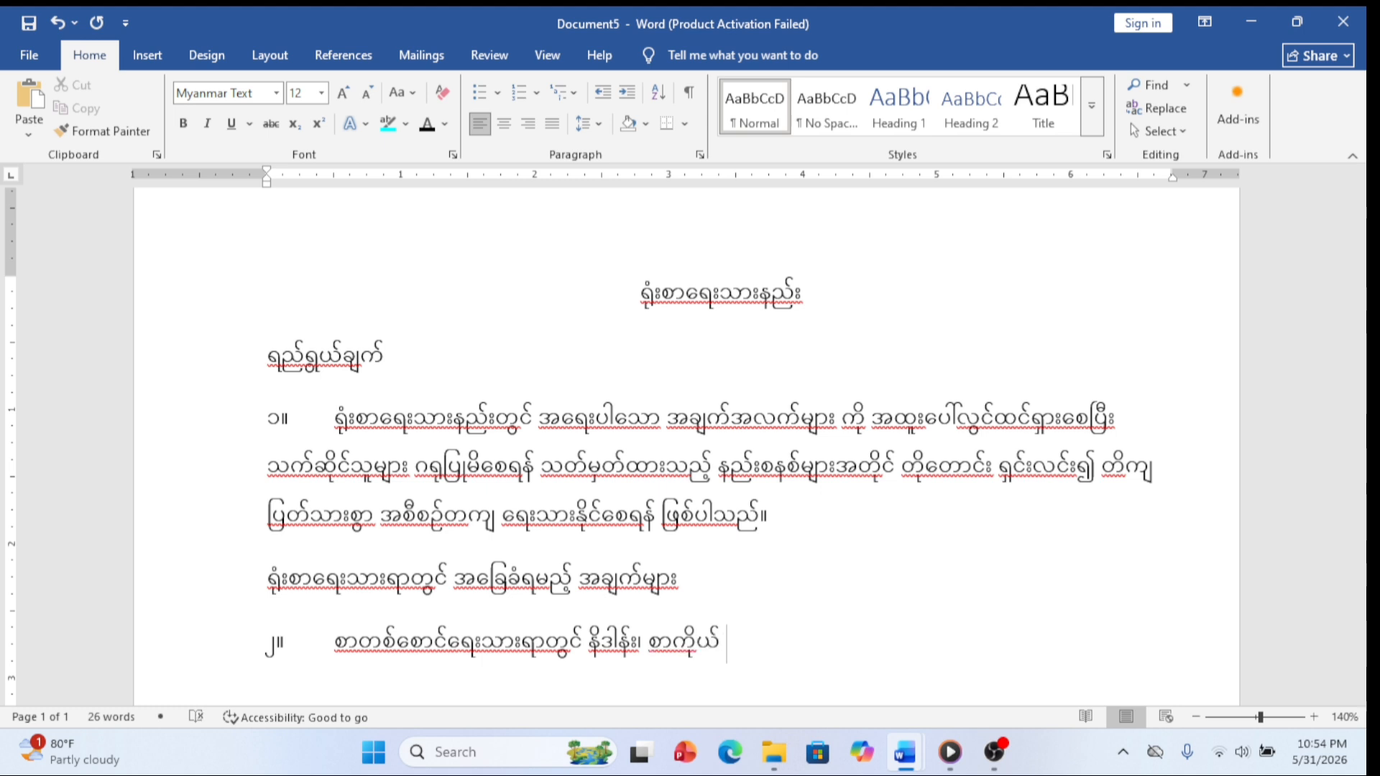
{"action": "type", "text": "န်"}
{"action": "key", "text": "BackSpace"}
{"action": "type", "text": "ိဂုံးများ"}
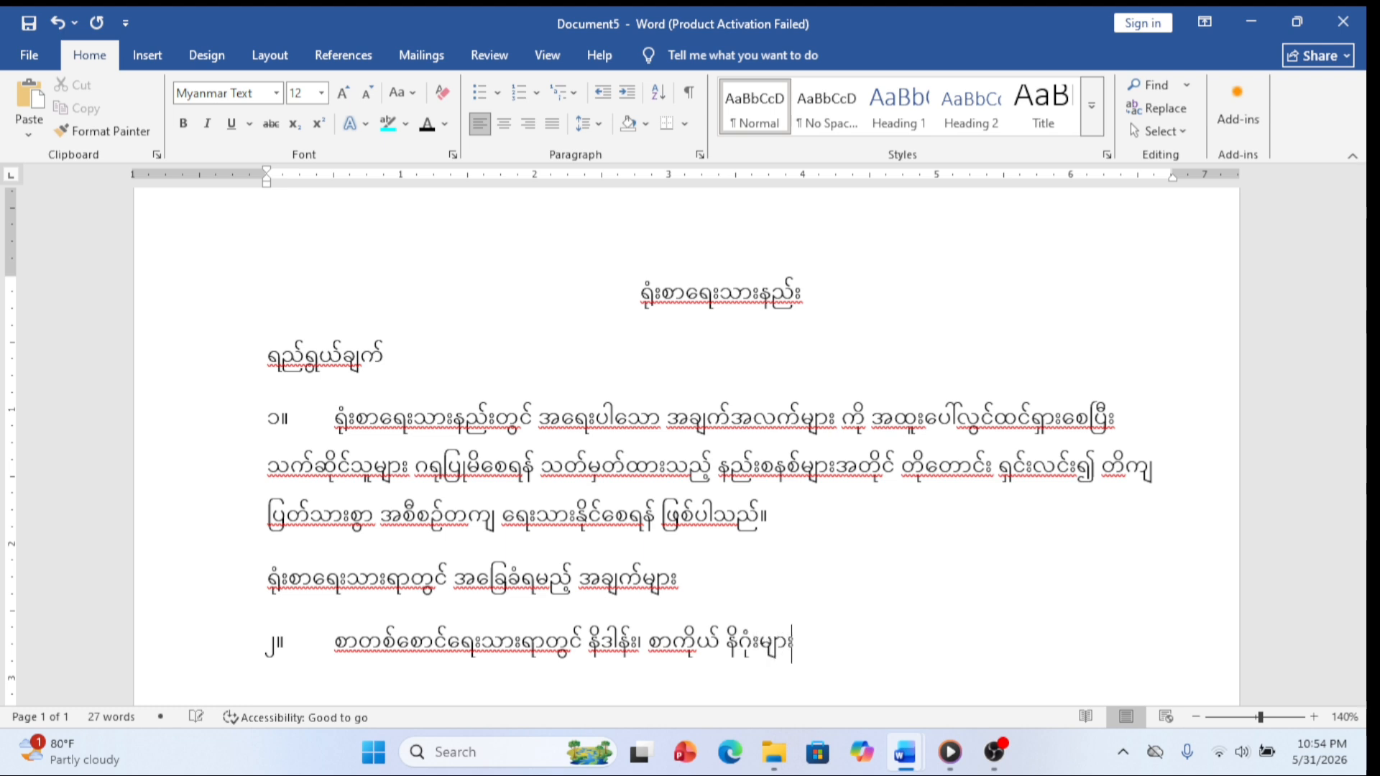
Step: Continue paragraph ၂ with "ပါရှိရမည်၊ ရုံးစာရေးသားရာတွင်" after "နိဂုံးများ"
{"action": "type", "text": " ပါရှိ"}
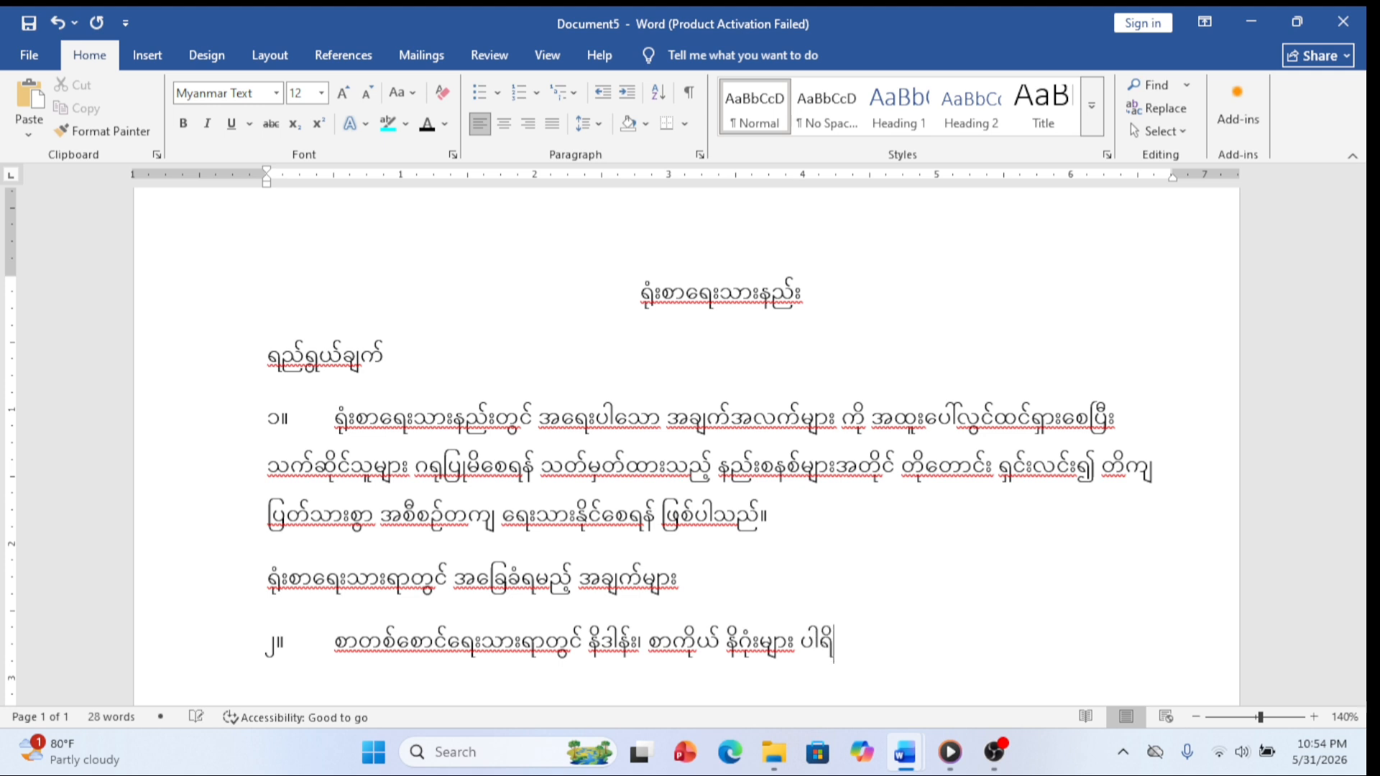
{"action": "key", "text": "BackSpace"}
{"action": "type", "text": "ိရမည်၊"}
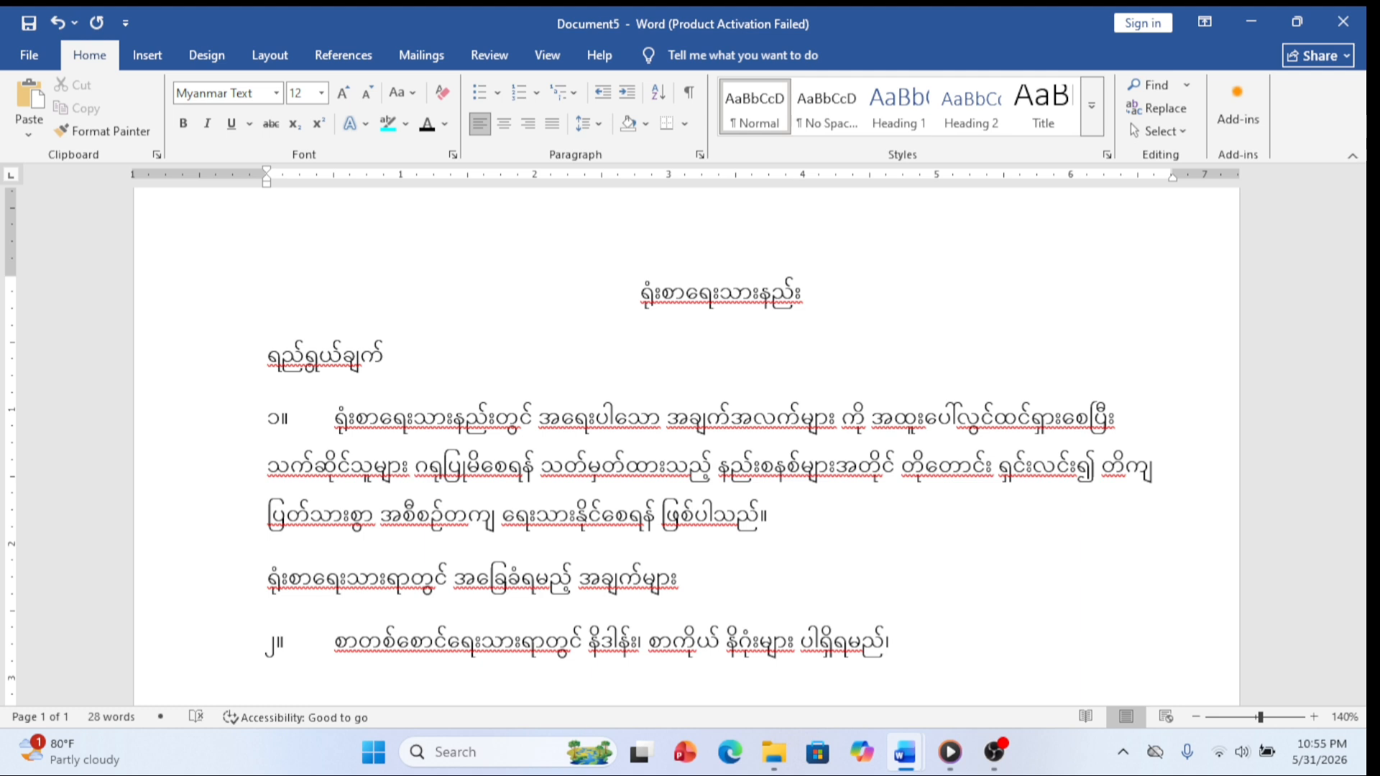
{"action": "type", "text": " ရ"}
{"action": "type", "text": "ုံး"}
{"action": "type", "text": "စာေ"}
{"action": "type", "text": "ရးသား"}
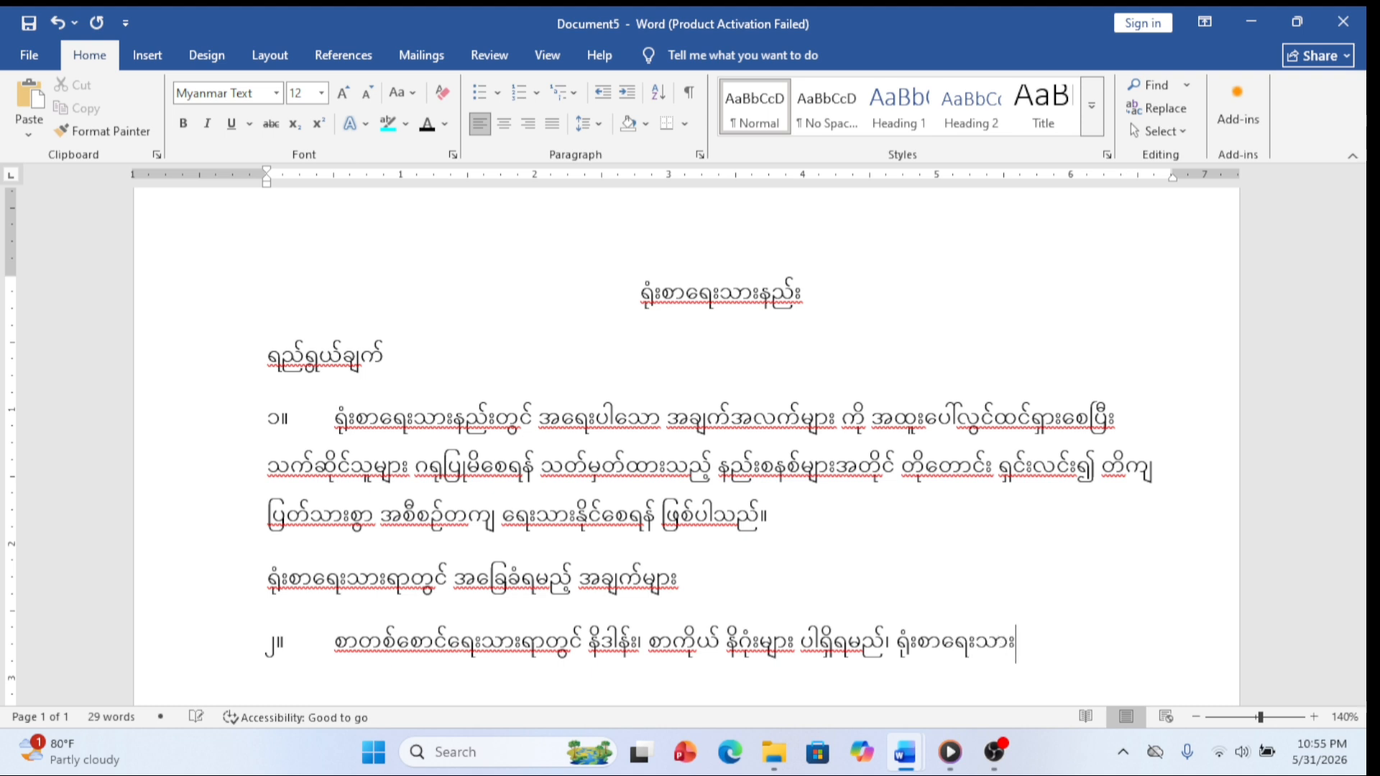
{"action": "type", "text": "ရာတွင်"}
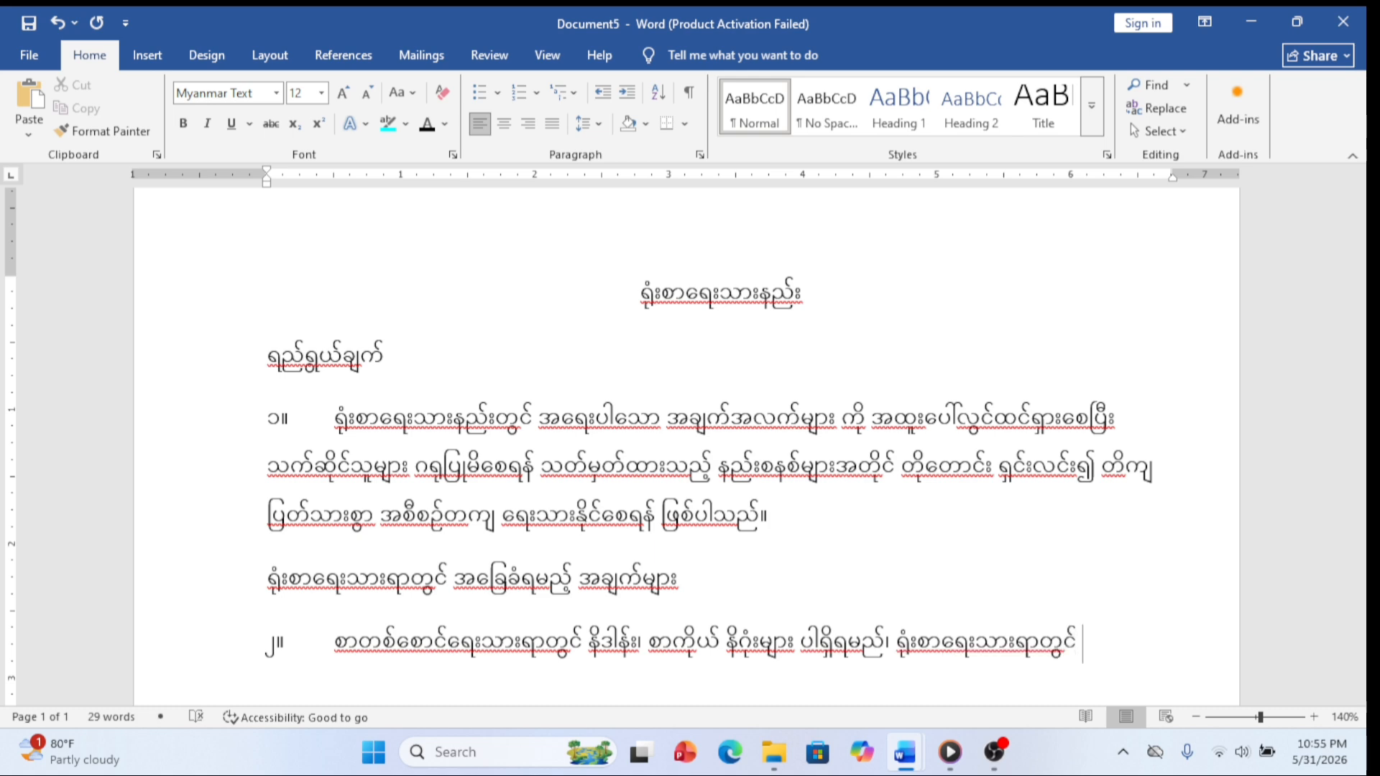
Step: Add "စနစ်တကျ ရှိစေရန်" to paragraph ၂ after "ရုံးစာရေးသားရာတွင်"
{"action": "type", "text": " စတ"}
{"action": "key", "text": "BackSpace"}
{"action": "key", "text": "BackSpace"}
{"action": "type", "text": "န"}
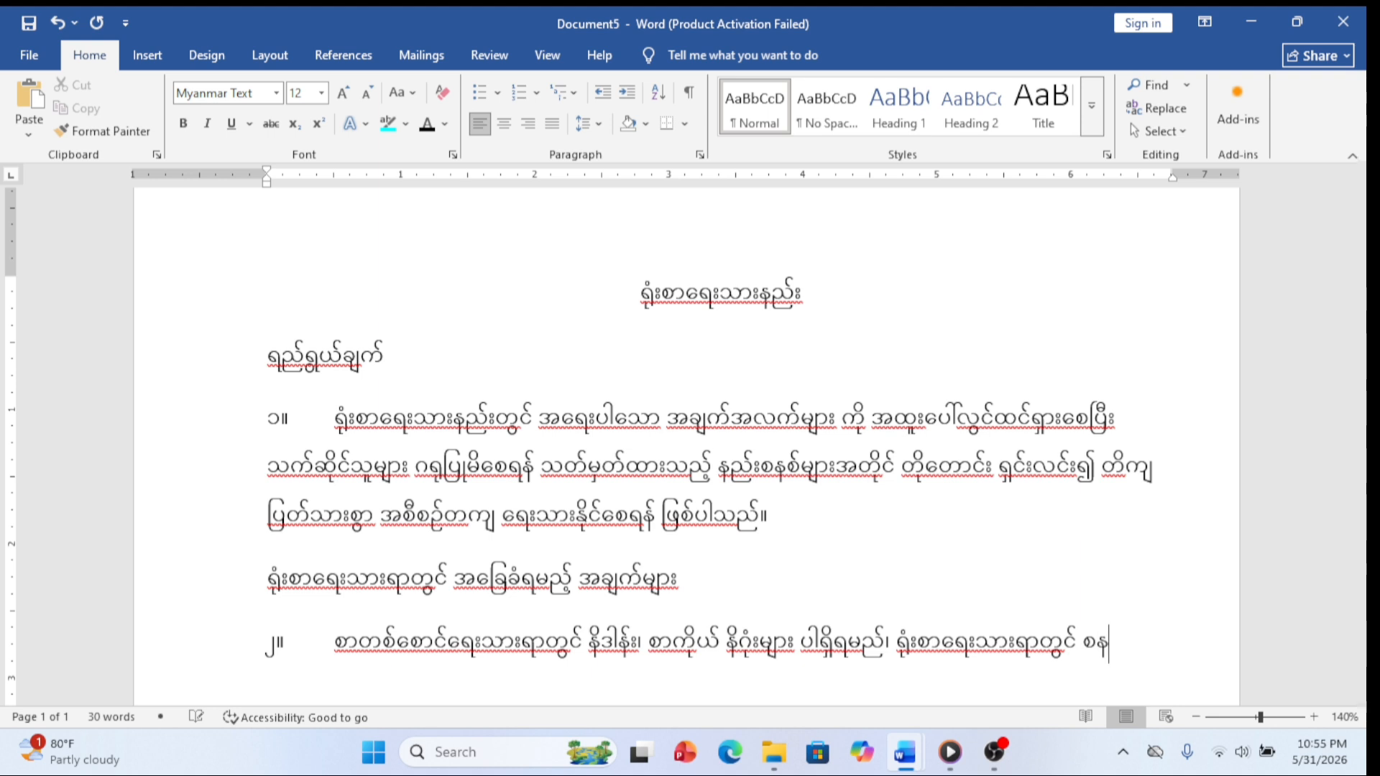
{"action": "type", "text": "စ်တကျ"}
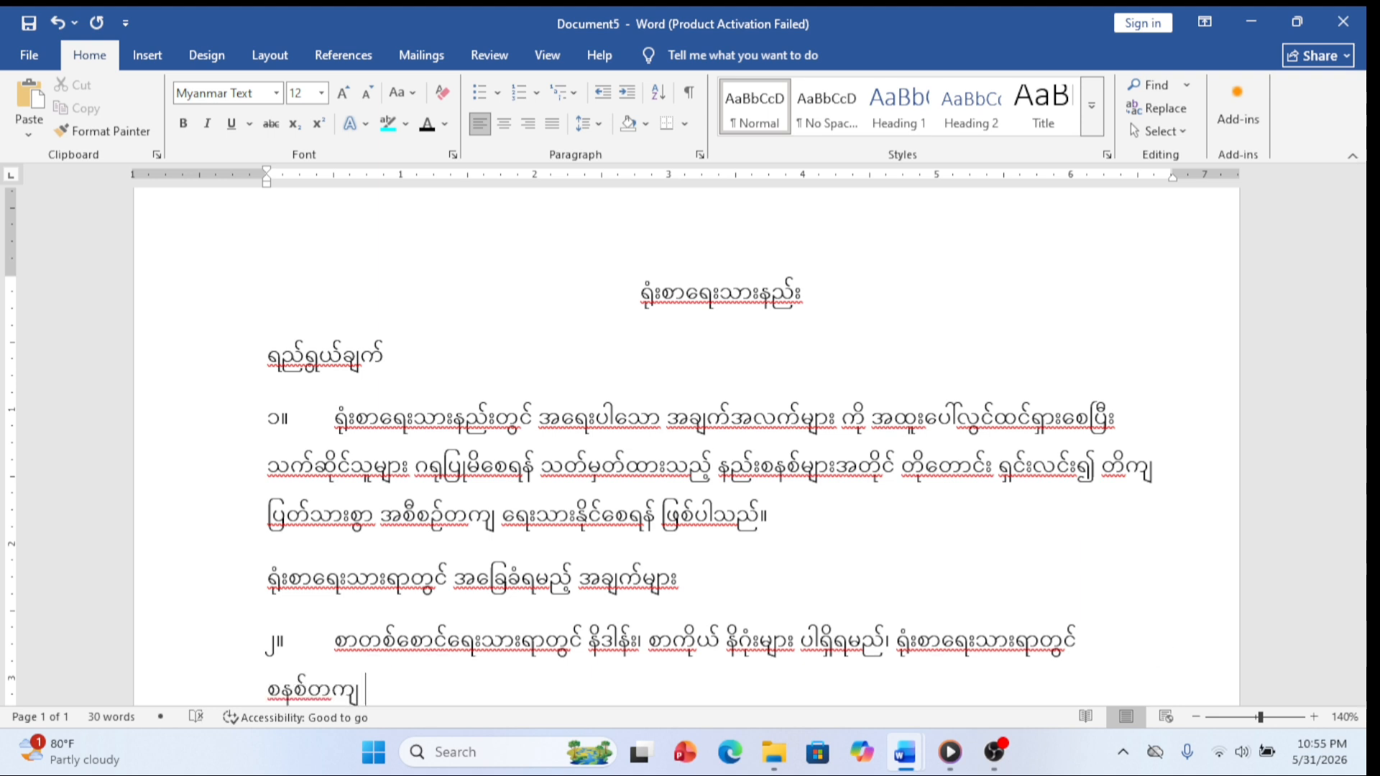
{"action": "type", "text": " ရှိေ"}
{"action": "type", "text": "စ"}
{"action": "type", "text": "ရန်"}
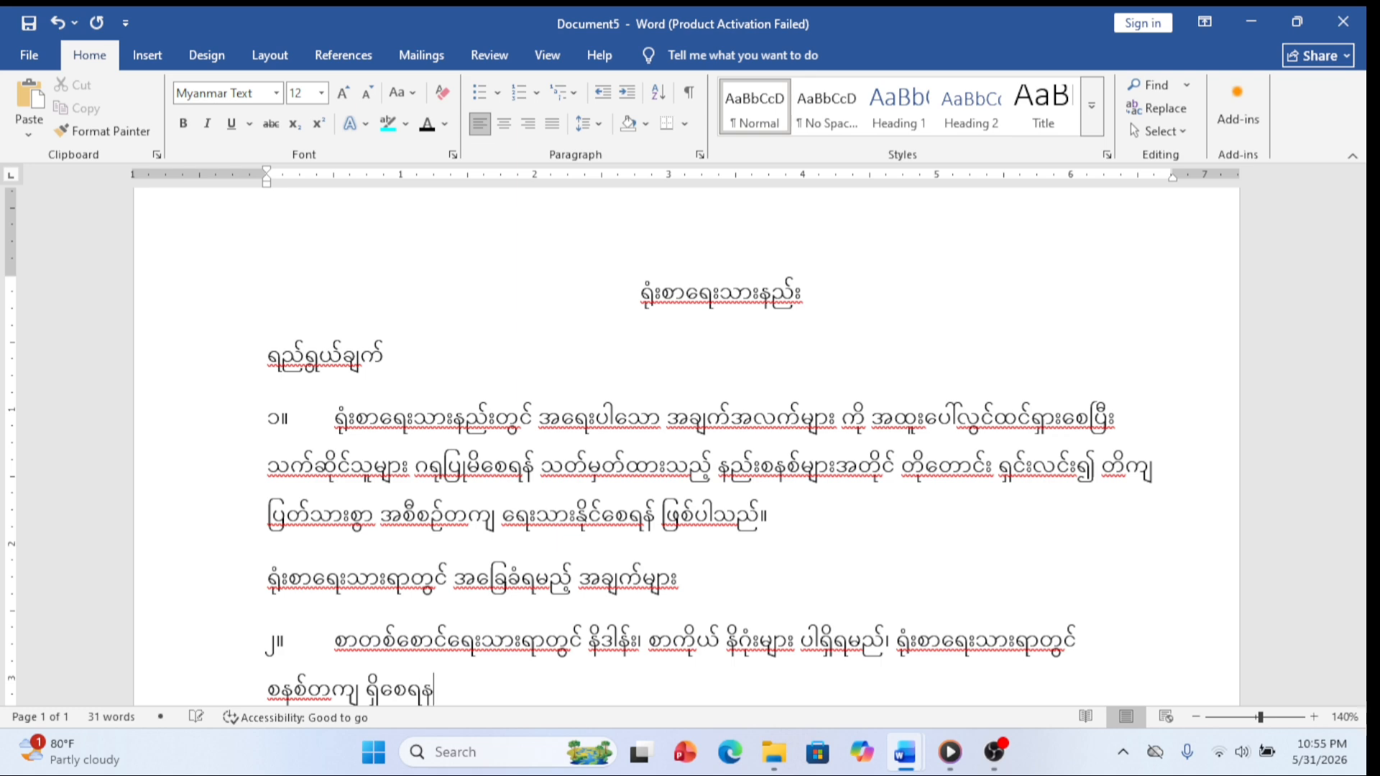
Step: Continue paragraph ၂ with "အောက်ပါအချက်များကို" after "ရှိစေရန်"
{"action": "type", "text": "် ကေ"}
{"action": "key", "text": "BackSpace"}
{"action": "key", "text": "BackSpace"}
{"action": "type", "text": "အောက်ပါ"}
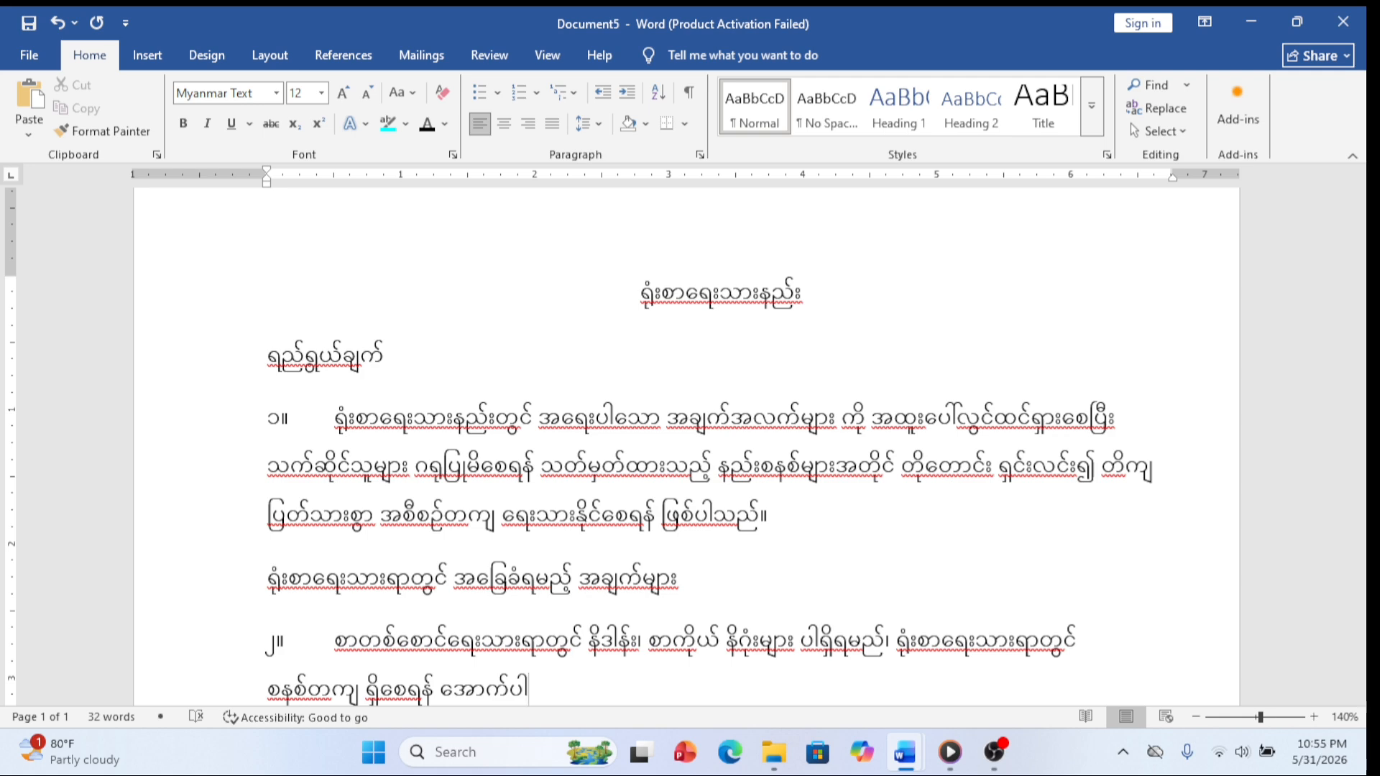
{"action": "type", "text": "အချက်"}
{"action": "scroll", "coordinate": [686, 445], "scroll_direction": "down", "scroll_amount": 1}
{"action": "scroll", "coordinate": [712, 579], "scroll_direction": "down", "scroll_amount": 2}
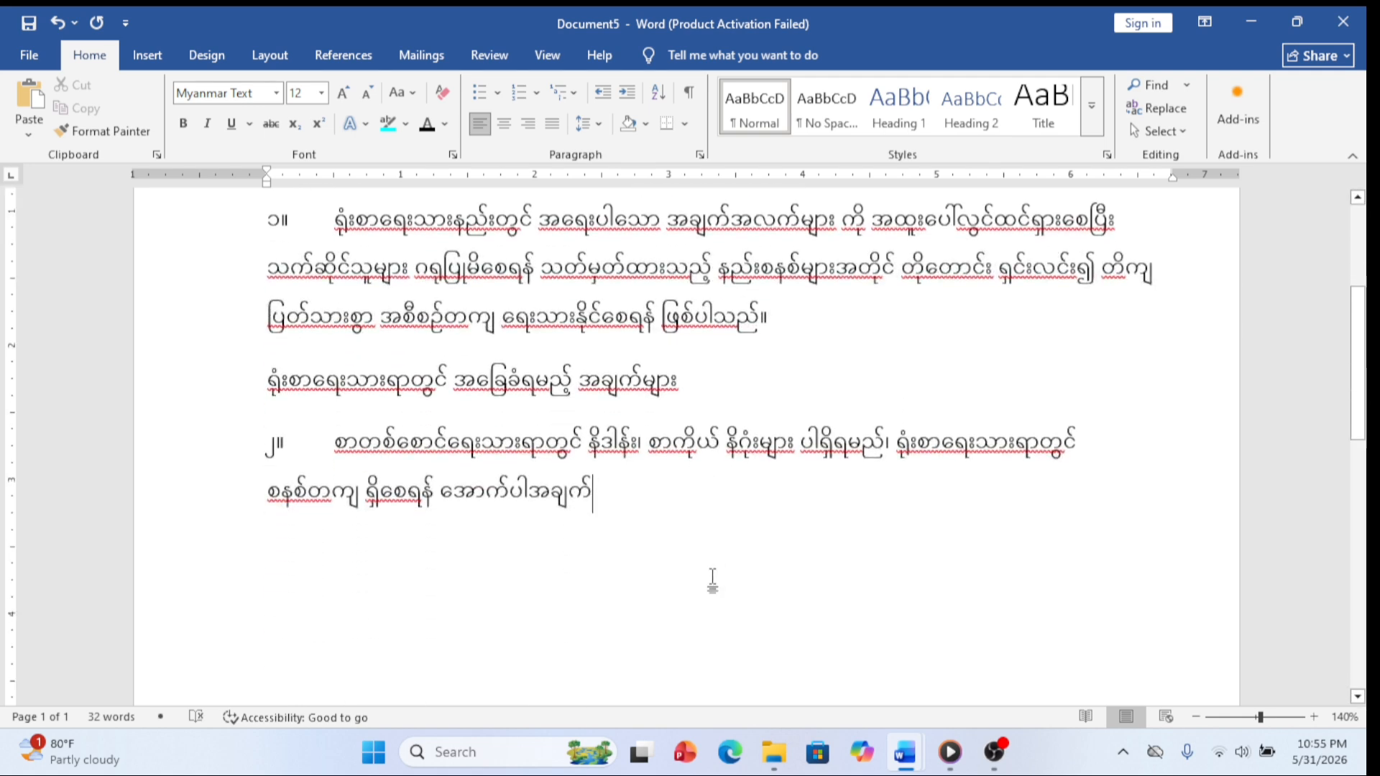
{"action": "type", "text": "များ"}
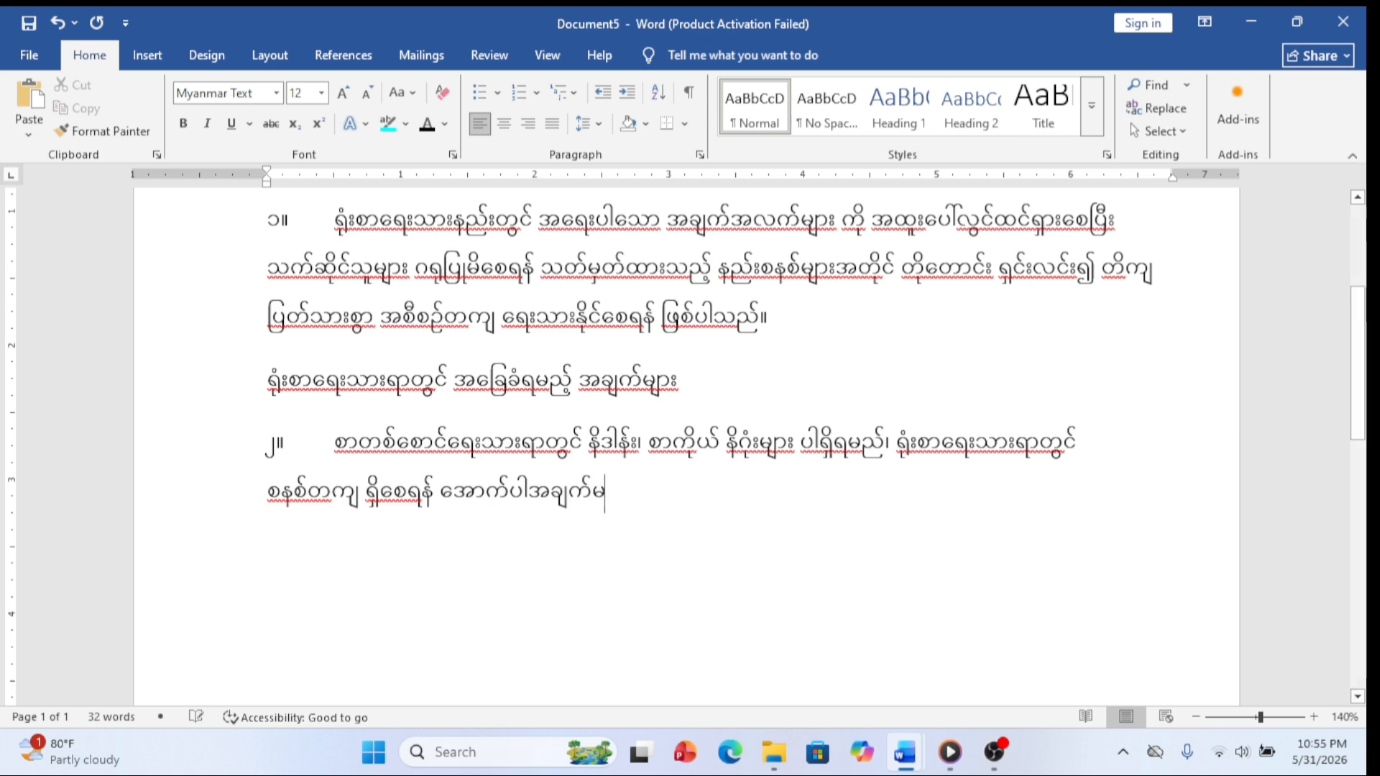
{"action": "type", "text": "ကိ"}
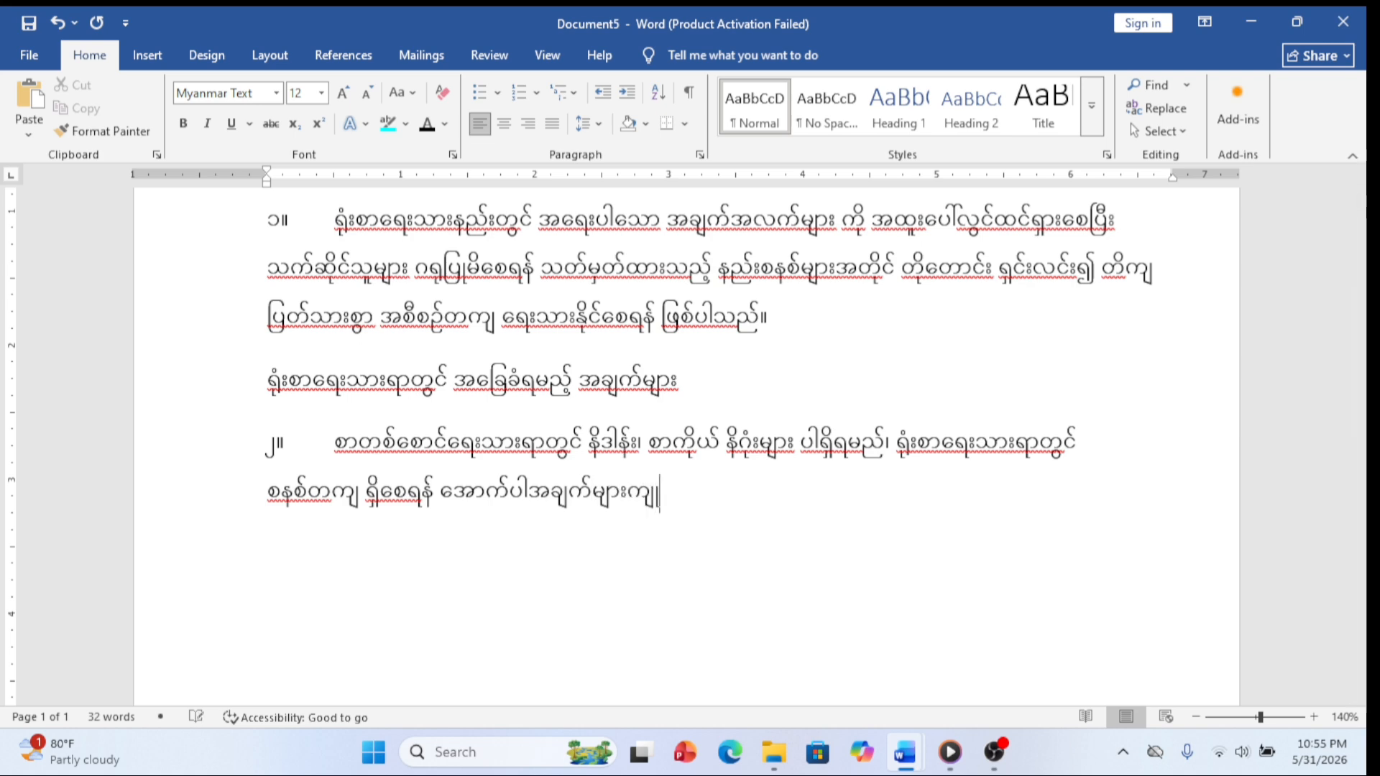
{"action": "type", "text": "ု "}
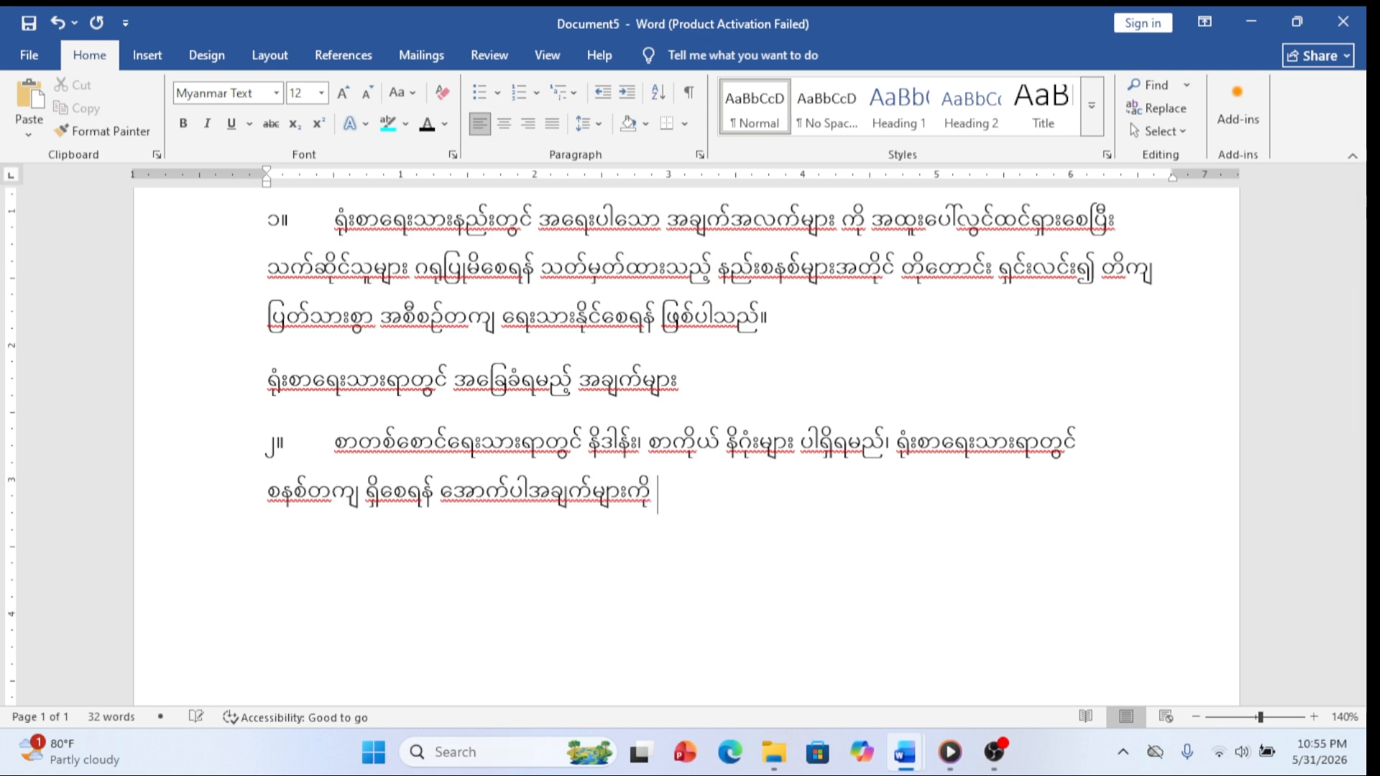
Step: End paragraph ၂ with "လိုက်နာဆောင်ရွက်ရမည်။" after "အောက်ပါအချက်များကို"
{"action": "type", "text": "လို"}
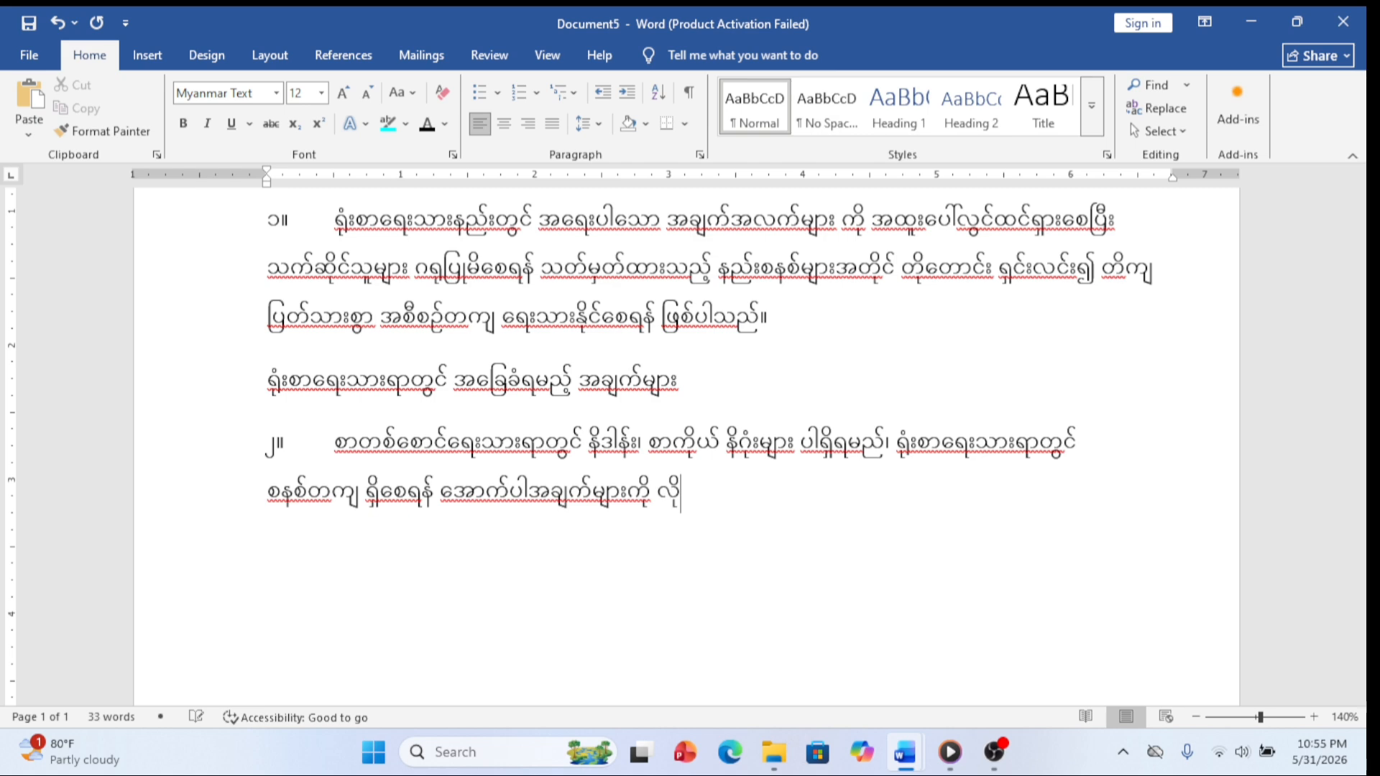
{"action": "type", "text": "က်နာဆော"}
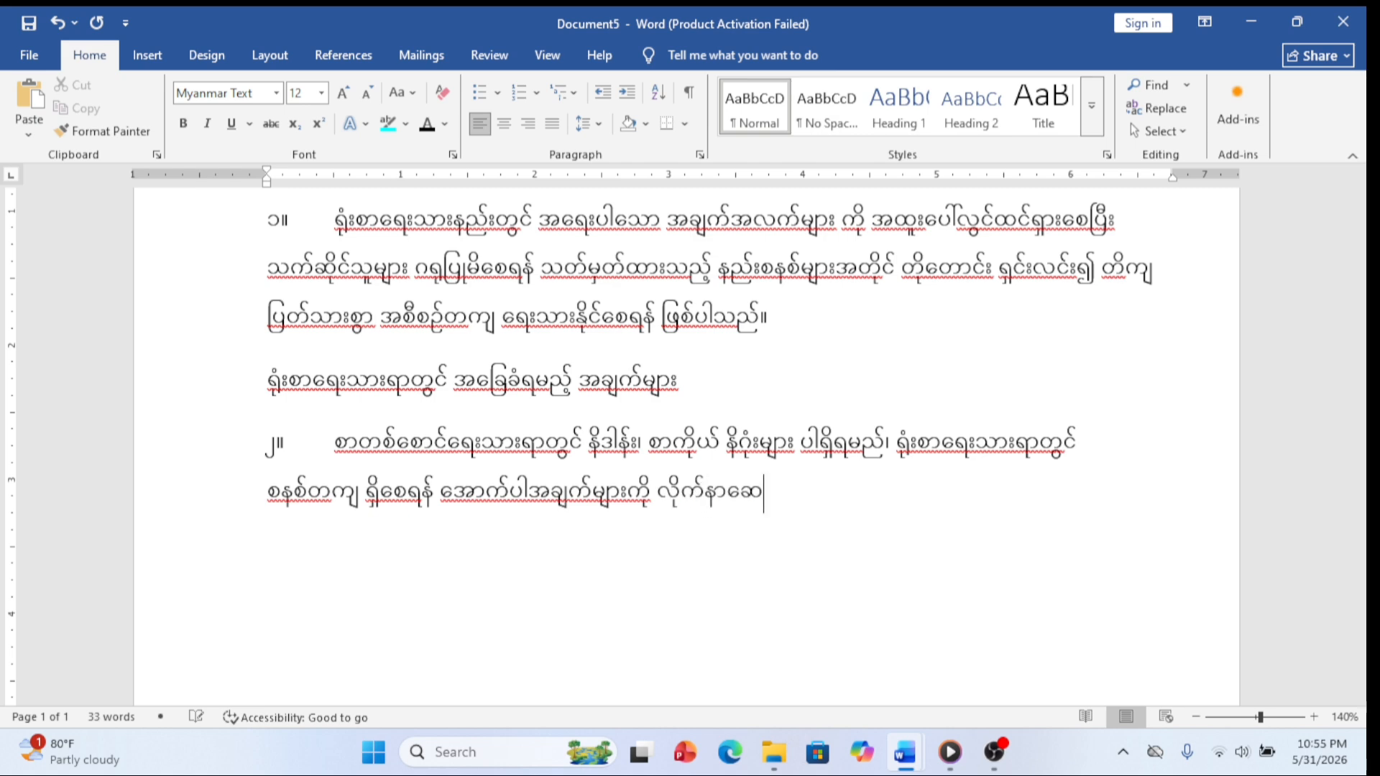
{"action": "type", "text": "င်ရ"}
{"action": "type", "text": "ှ"}
{"action": "type", "text": "က်"}
{"action": "type", "text": "ရမည်"}
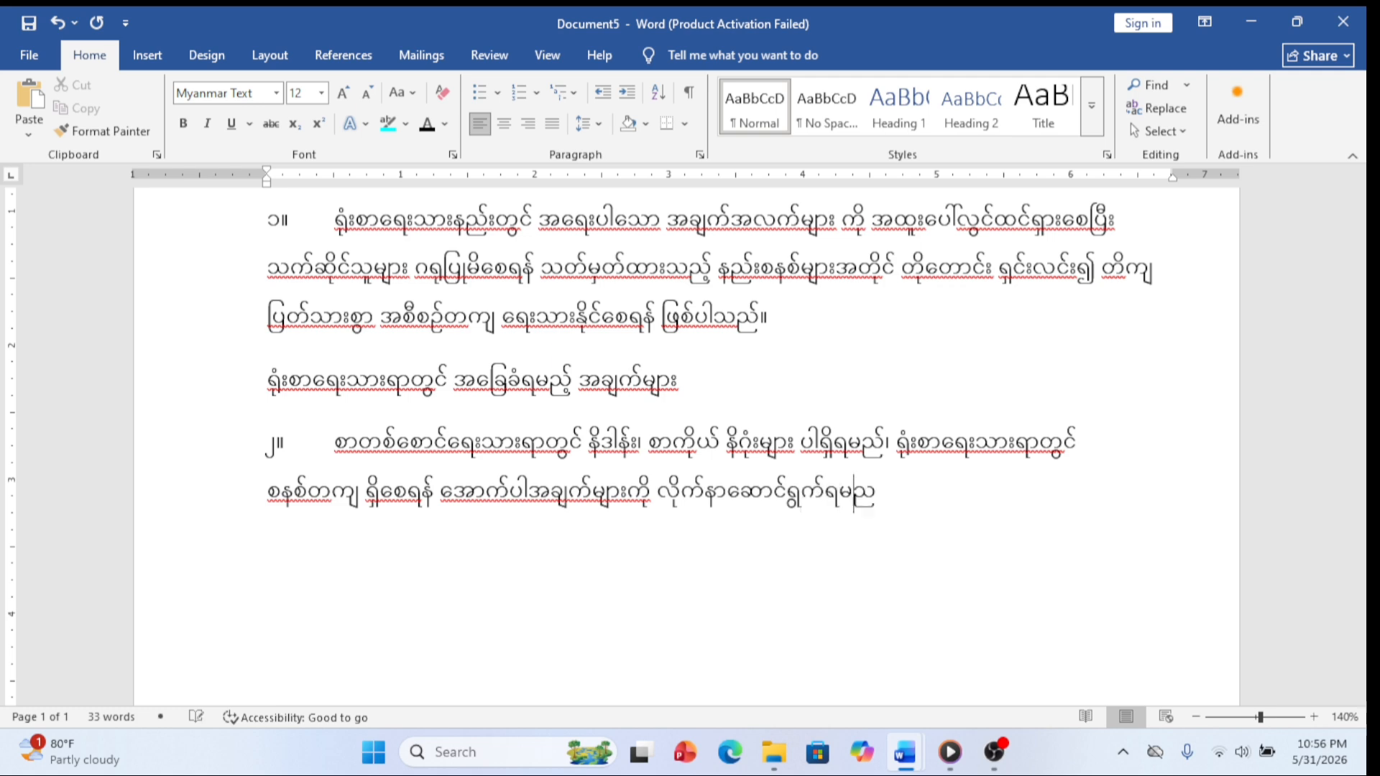
{"action": "type", "text": "။"}
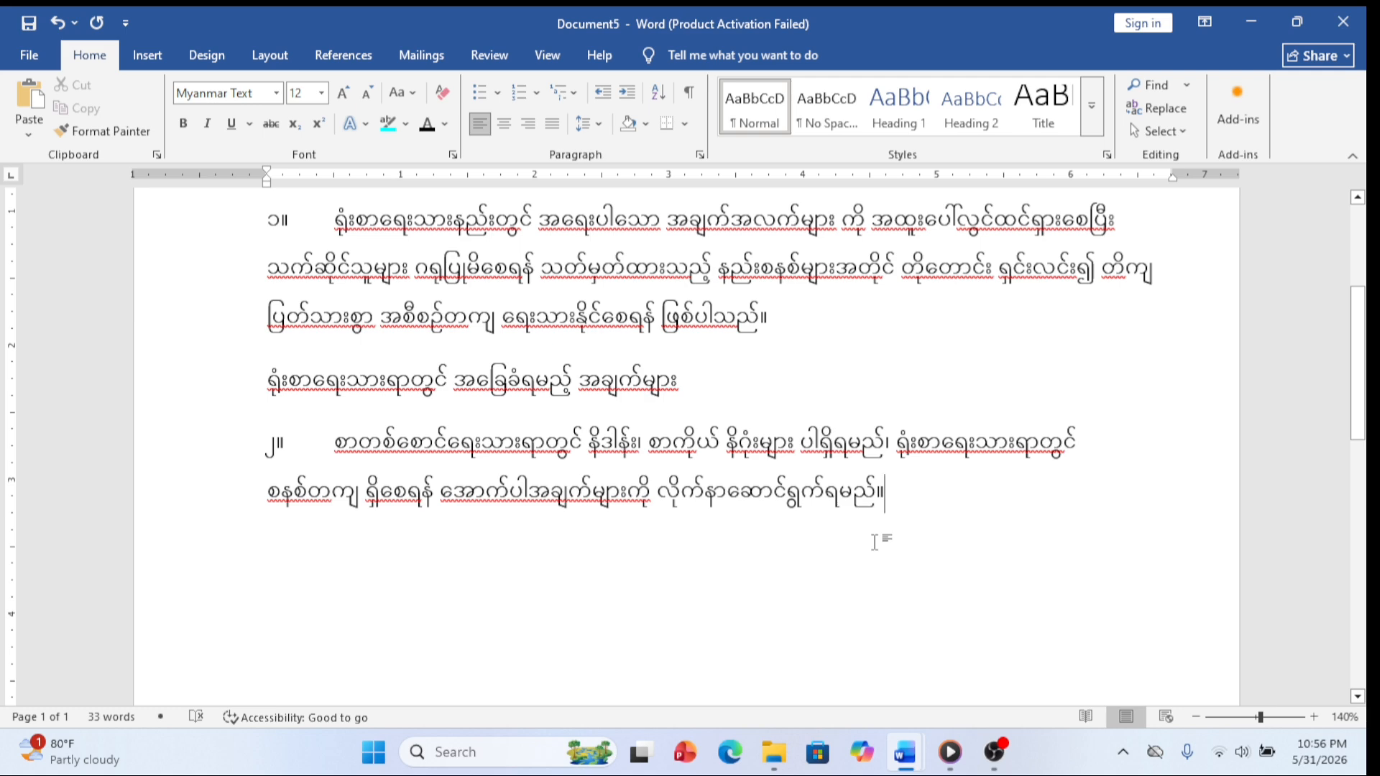
Step: Replace the closing "။" of paragraph ၂ with "၊" and start a new paragraph below it
{"action": "key", "text": "Return"}
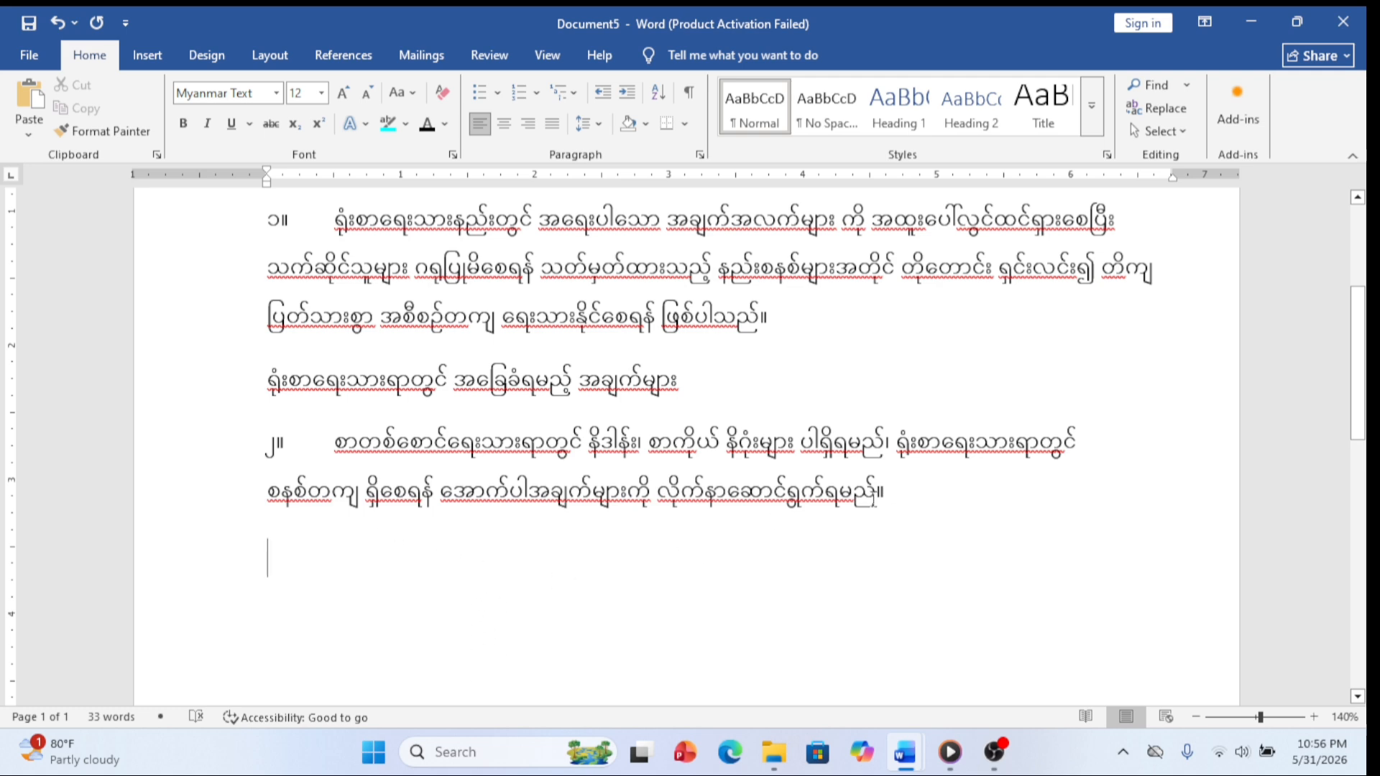
{"action": "left_click", "coordinate": [882, 494]}
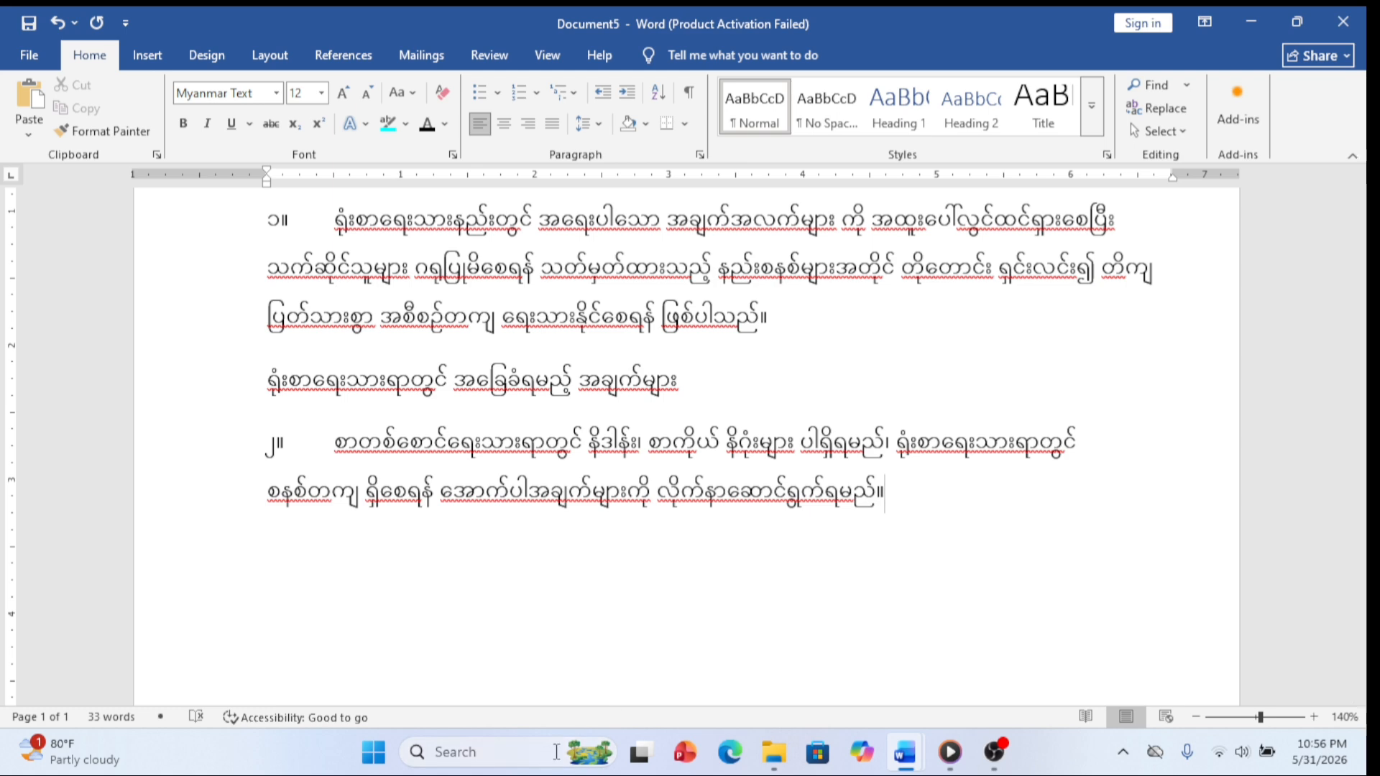
{"action": "key", "text": "BackSpace"}
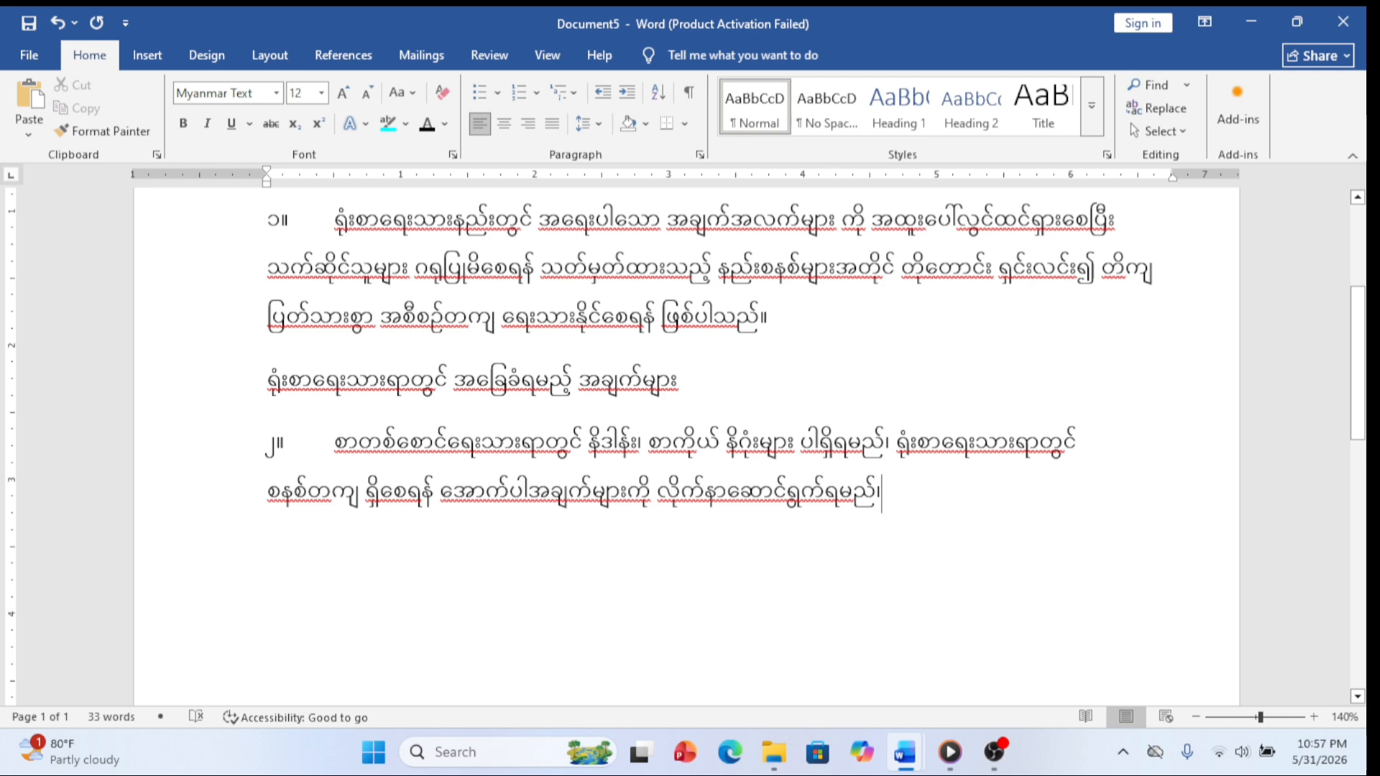
{"action": "key", "text": "Return"}
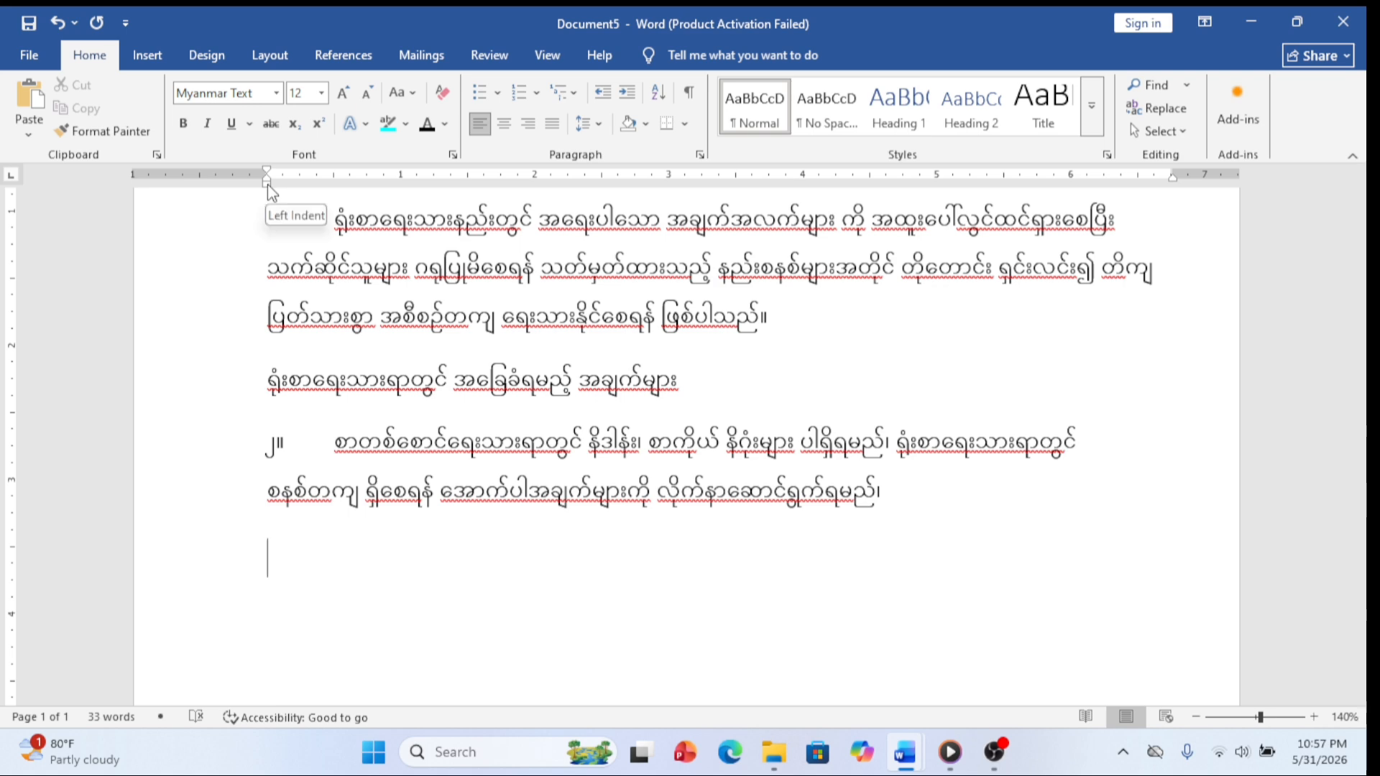
Step: Indent the new paragraph about 0.75 inch from the left margin and enter the item label "(က)" followed by a tab space
{"action": "mouse_move", "coordinate": [268, 185]}
{"action": "left_mouse_down"}
{"action": "mouse_move", "coordinate": [384, 184]}
{"action": "mouse_move", "coordinate": [370, 186]}
{"action": "left_mouse_up"}
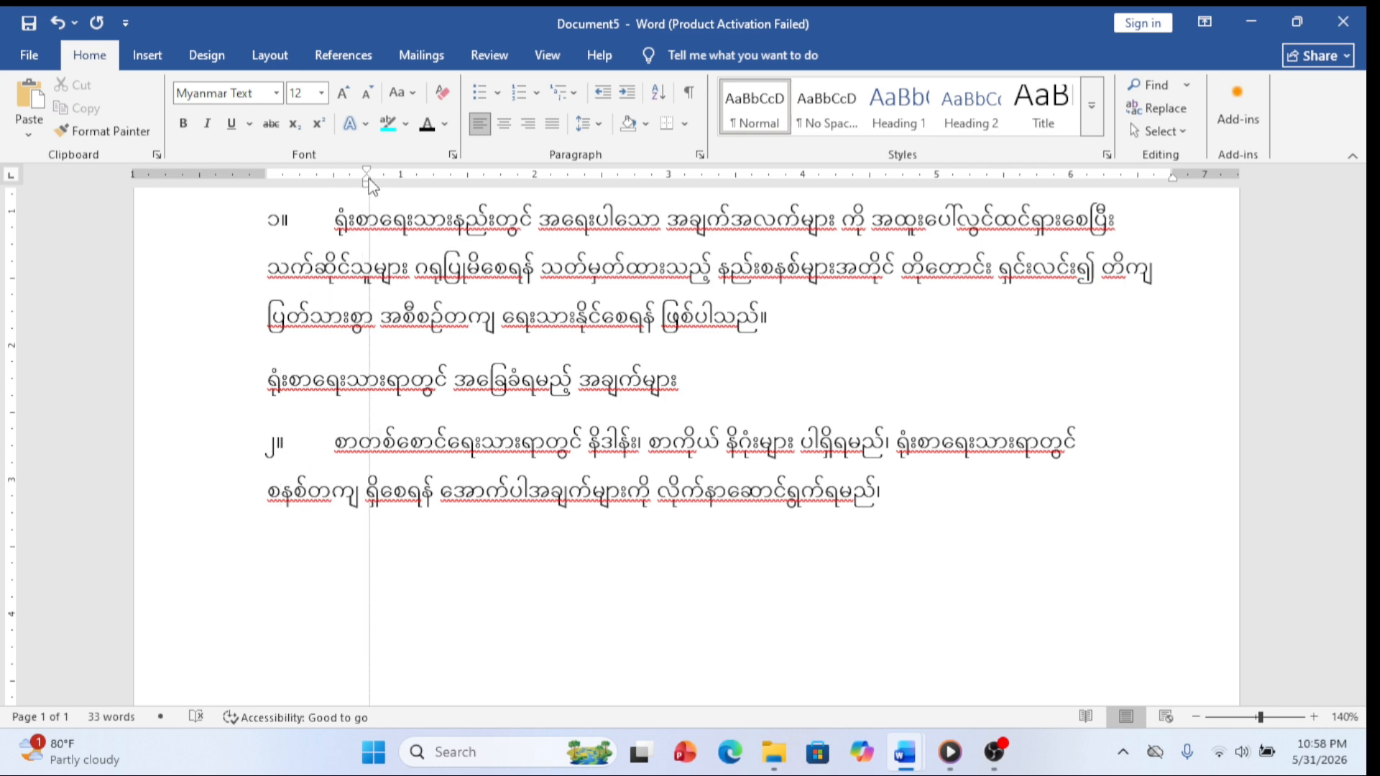
{"action": "left_click_drag", "start_coordinate": [370, 185], "coordinate": [371, 185]}
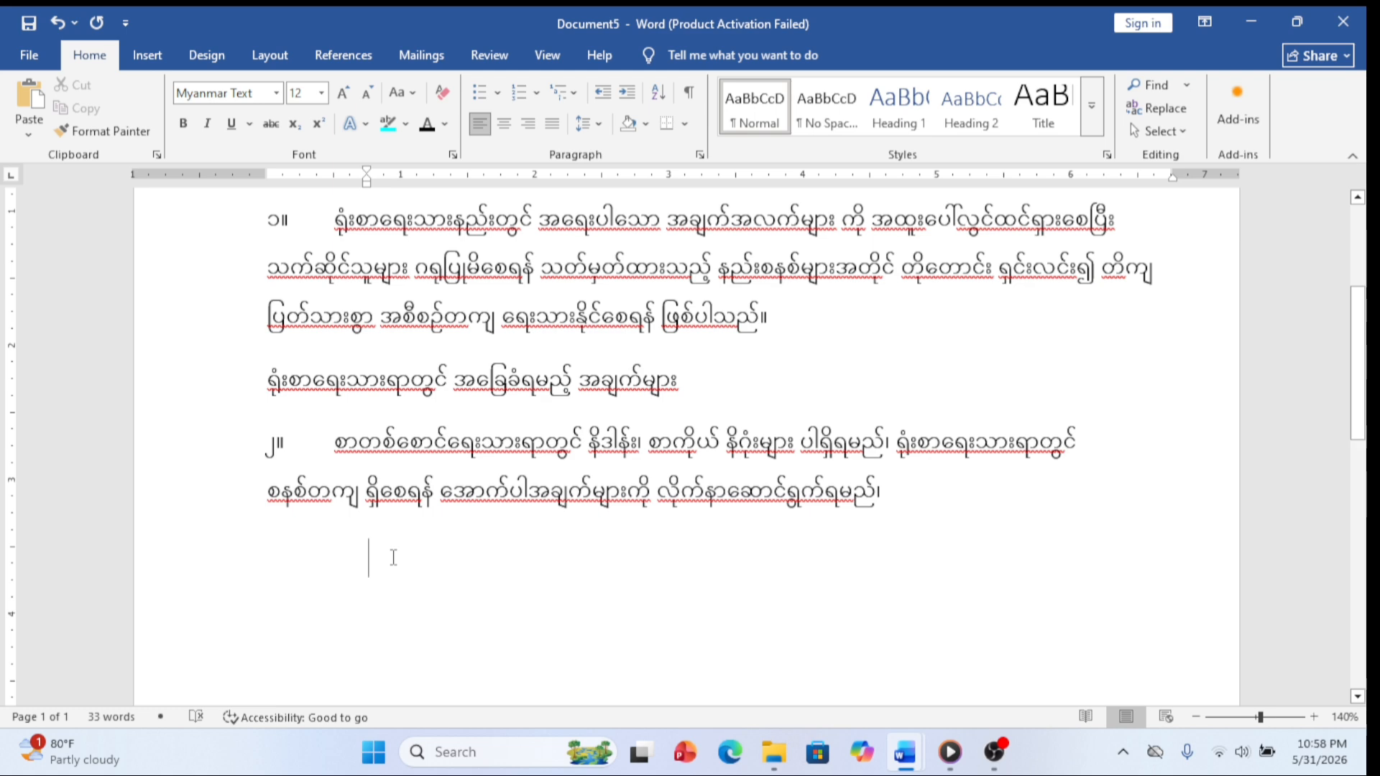
{"action": "type", "text": "("}
{"action": "type", "text": "ကျ)"}
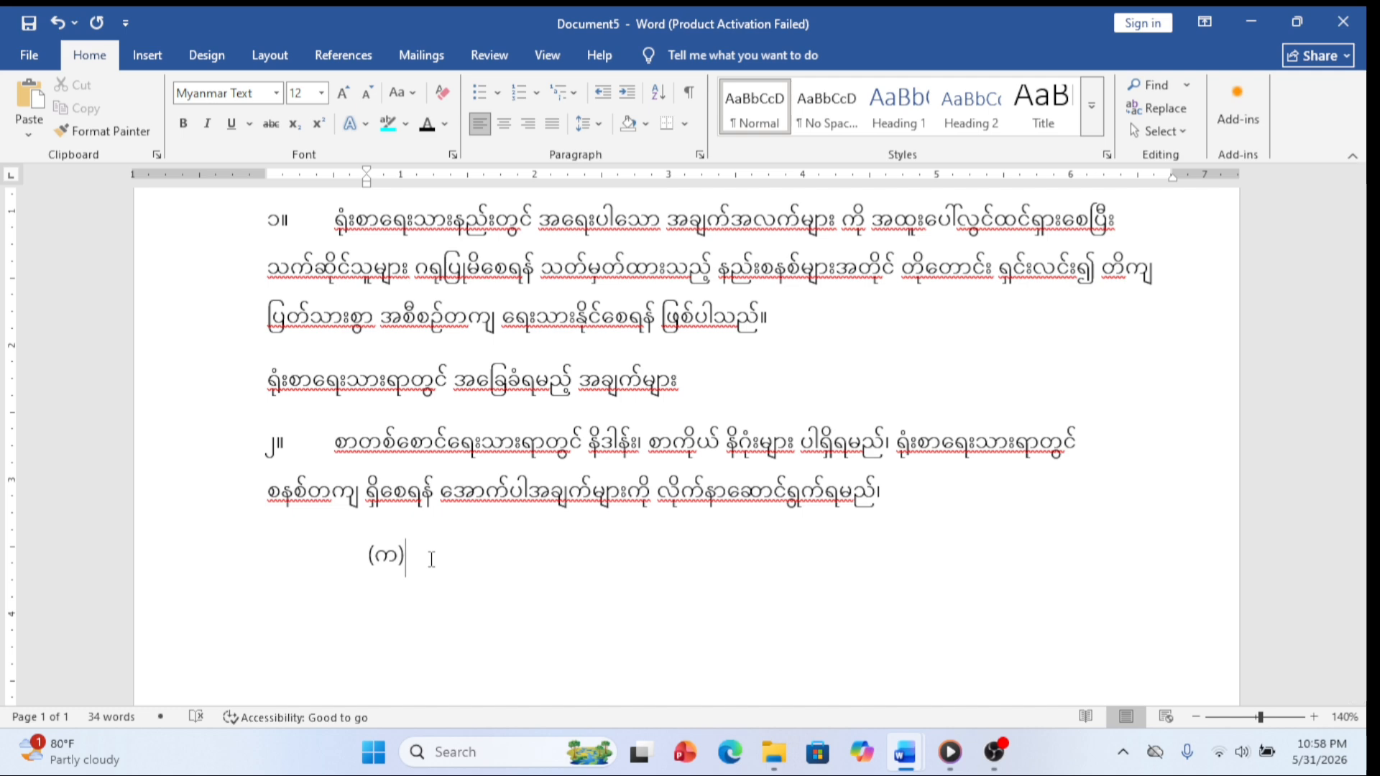
{"action": "key", "text": "Tab"}
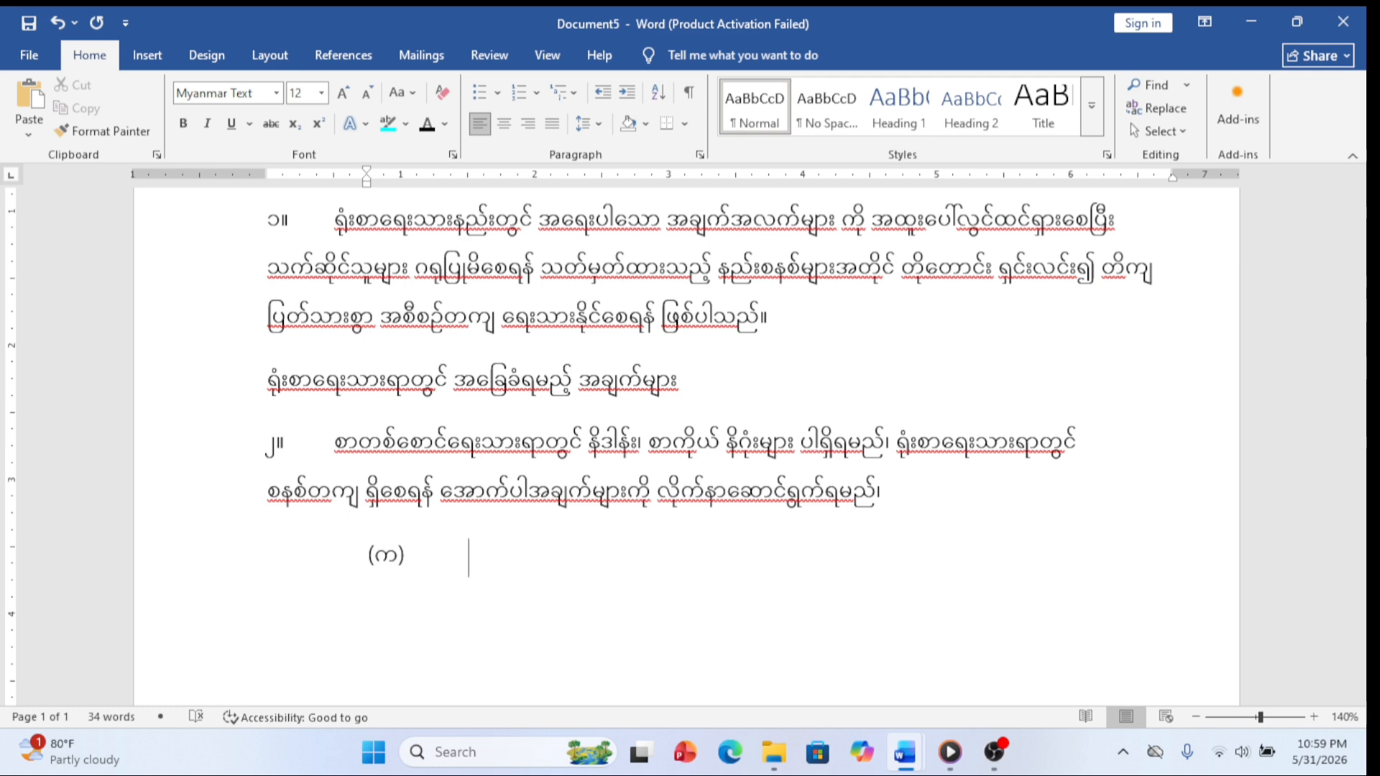
Step: Enter "စာလက်ခံဖတ်ရှုသူအား သိစေလိုသော" as the opening text of item (က)
{"action": "type", "text": "စာလက်ခ"}
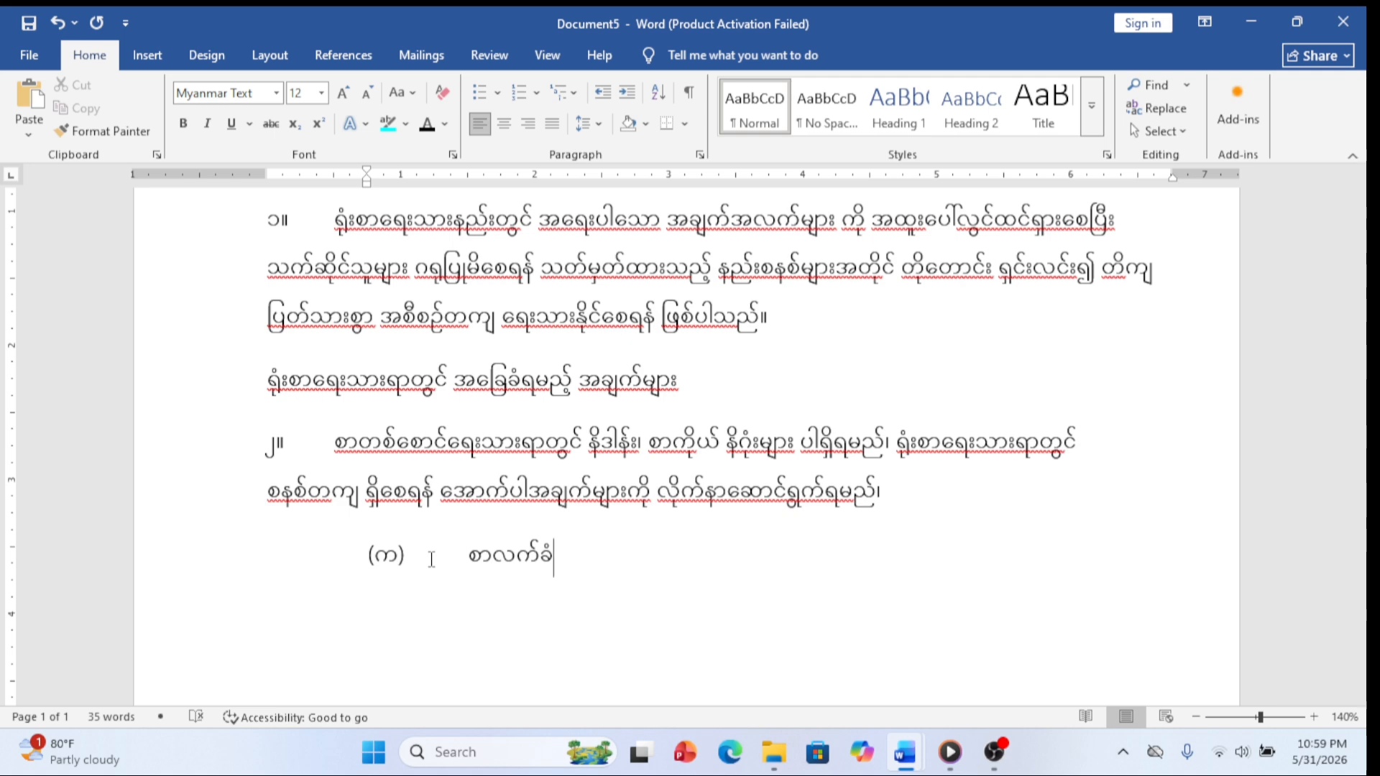
{"action": "type", "text": "ံဖတ်ရှုသူအား "}
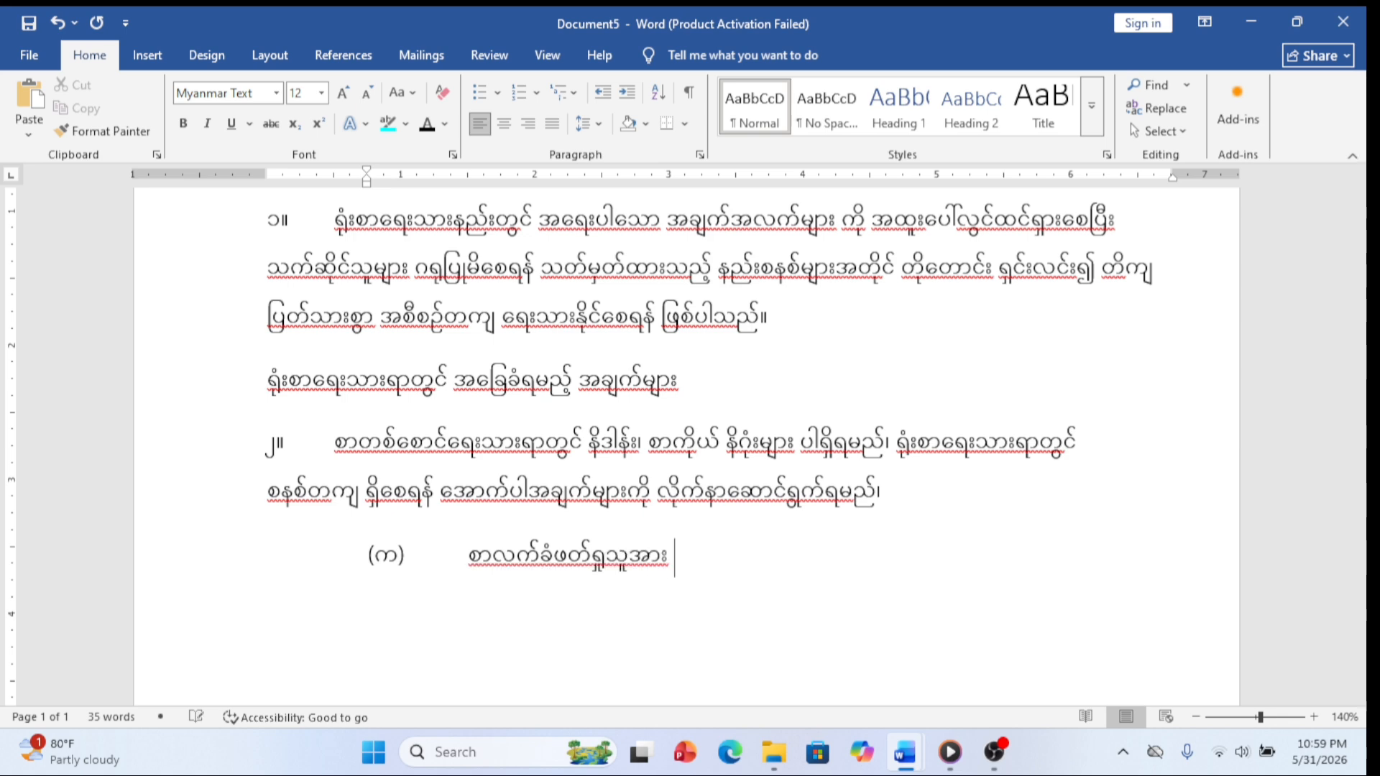
{"action": "type", "text": "သိစေလိုသော"}
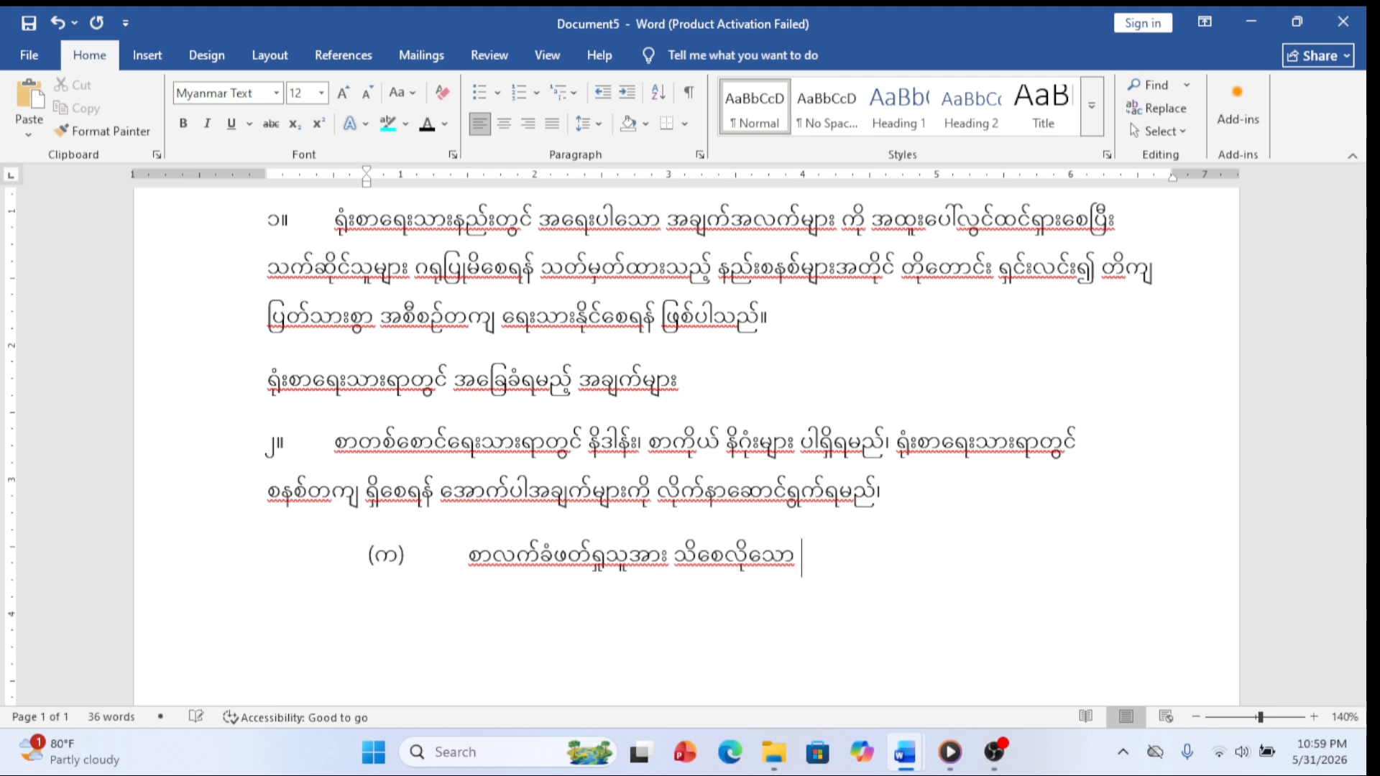
Step: Continue item (က) with "ဆောင်ရွက်ရမည့် အကြောင်းအချက်များကို" after "သိစေလိုသော"
{"action": "type", "text": " ဆောင်ရှ"}
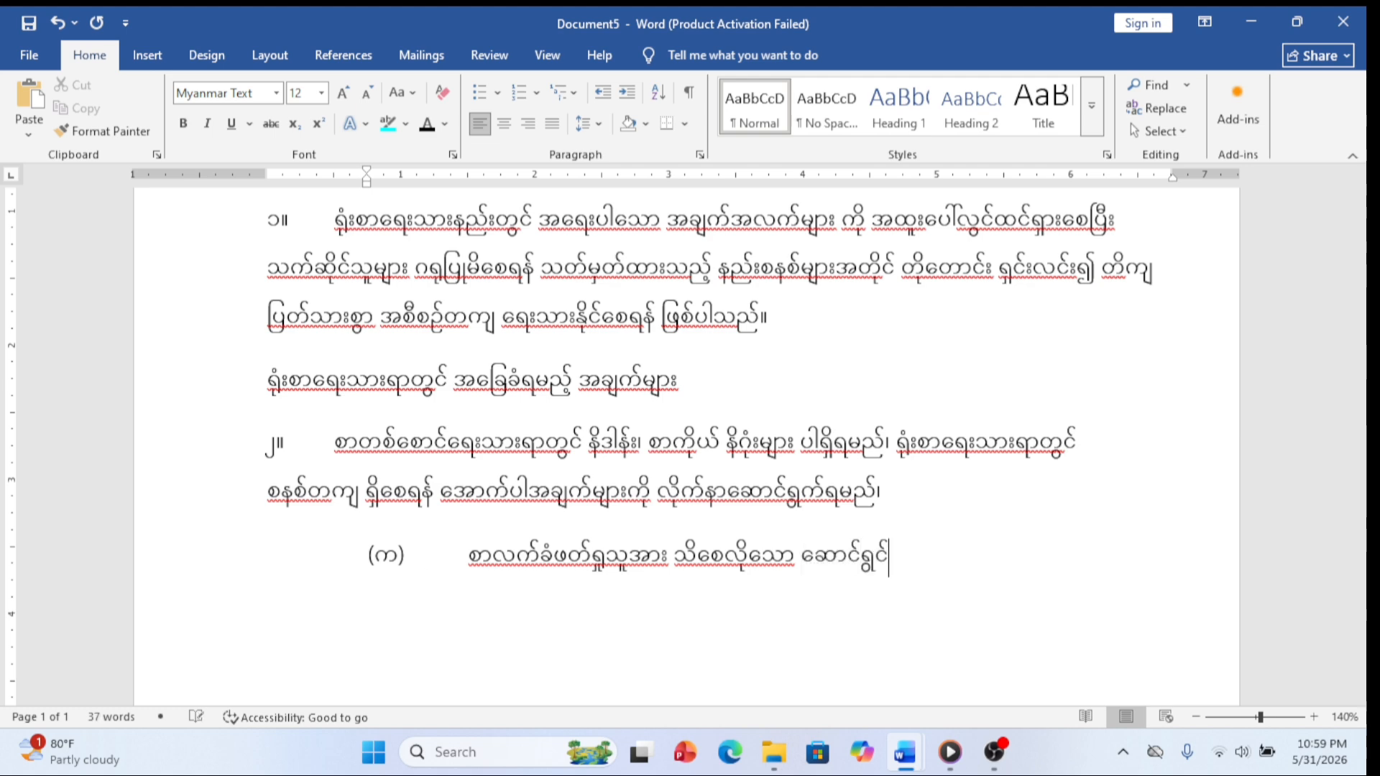
{"action": "type", "text": "က်"}
{"action": "type", "text": "ရမည်"}
{"action": "type", "text": "့ "}
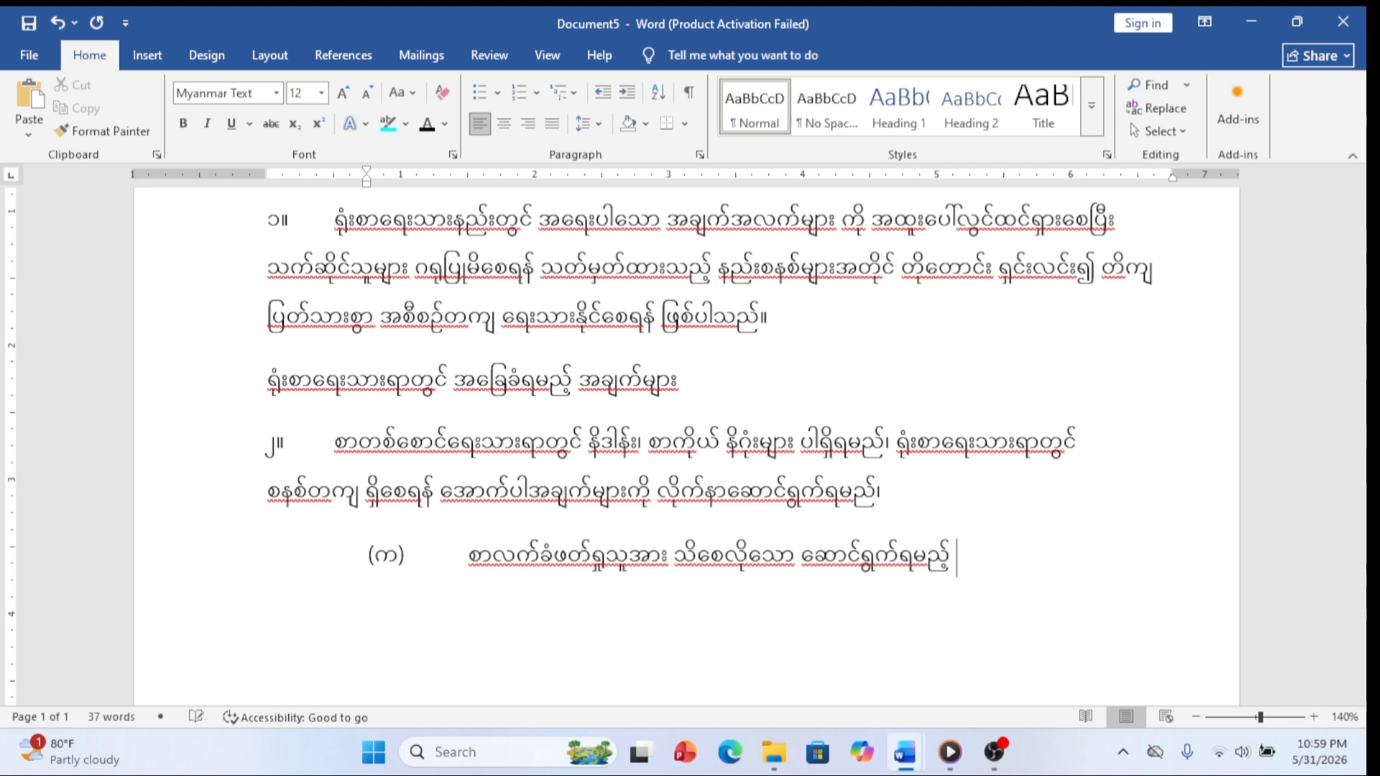
{"action": "type", "text": "အကြော်ငး"}
{"action": "key", "text": "BackSpace"}
{"action": "key", "text": "BackSpace"}
{"action": "key", "text": "BackSpace"}
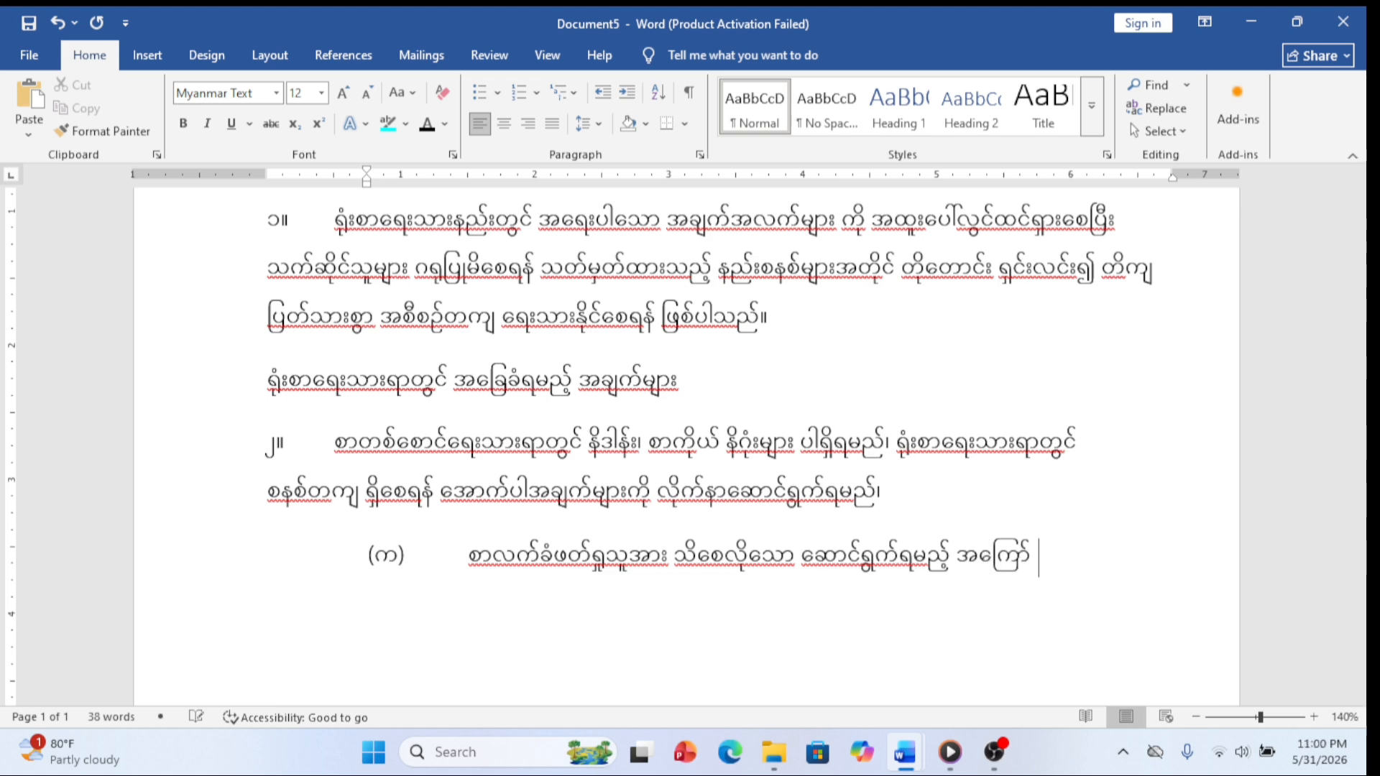
{"action": "type", "text": "င်းအချက်မျ"}
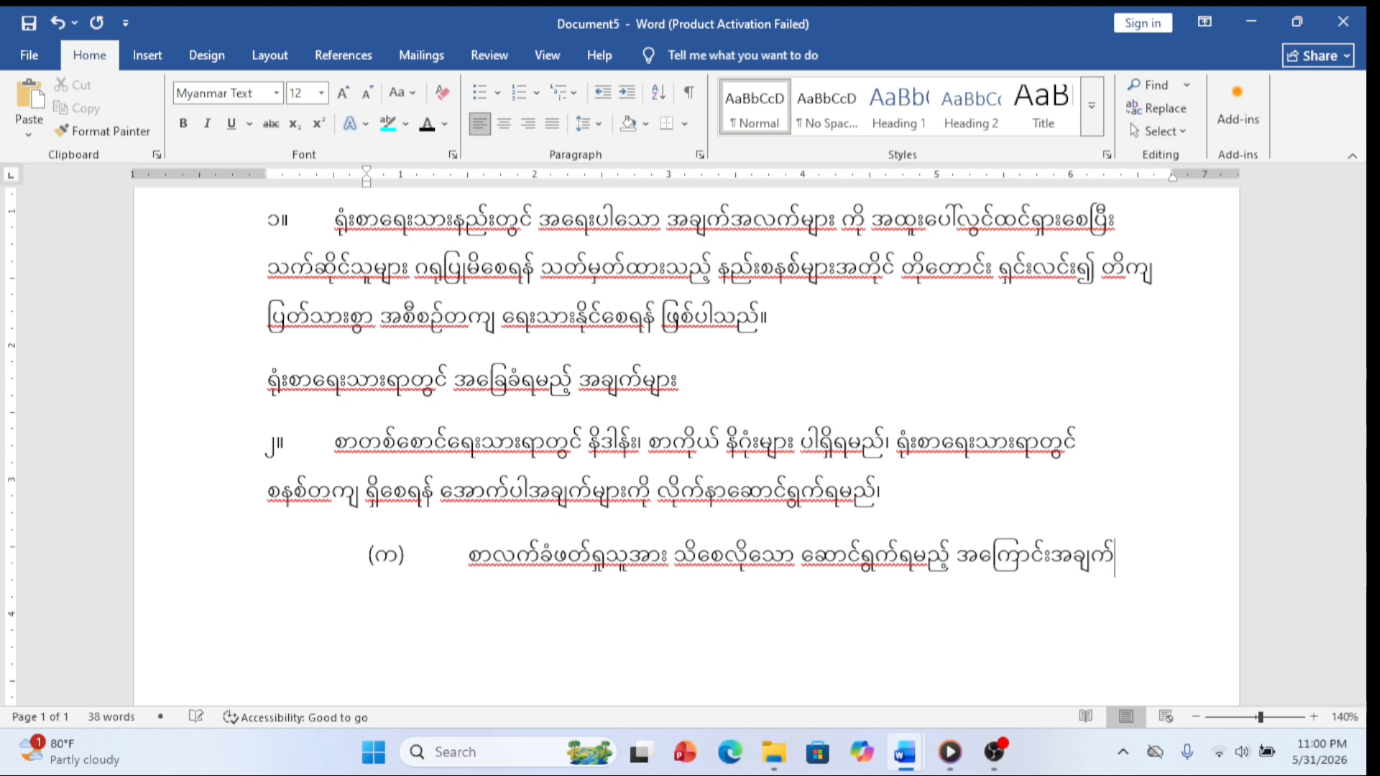
{"action": "type", "text": "ားကို"}
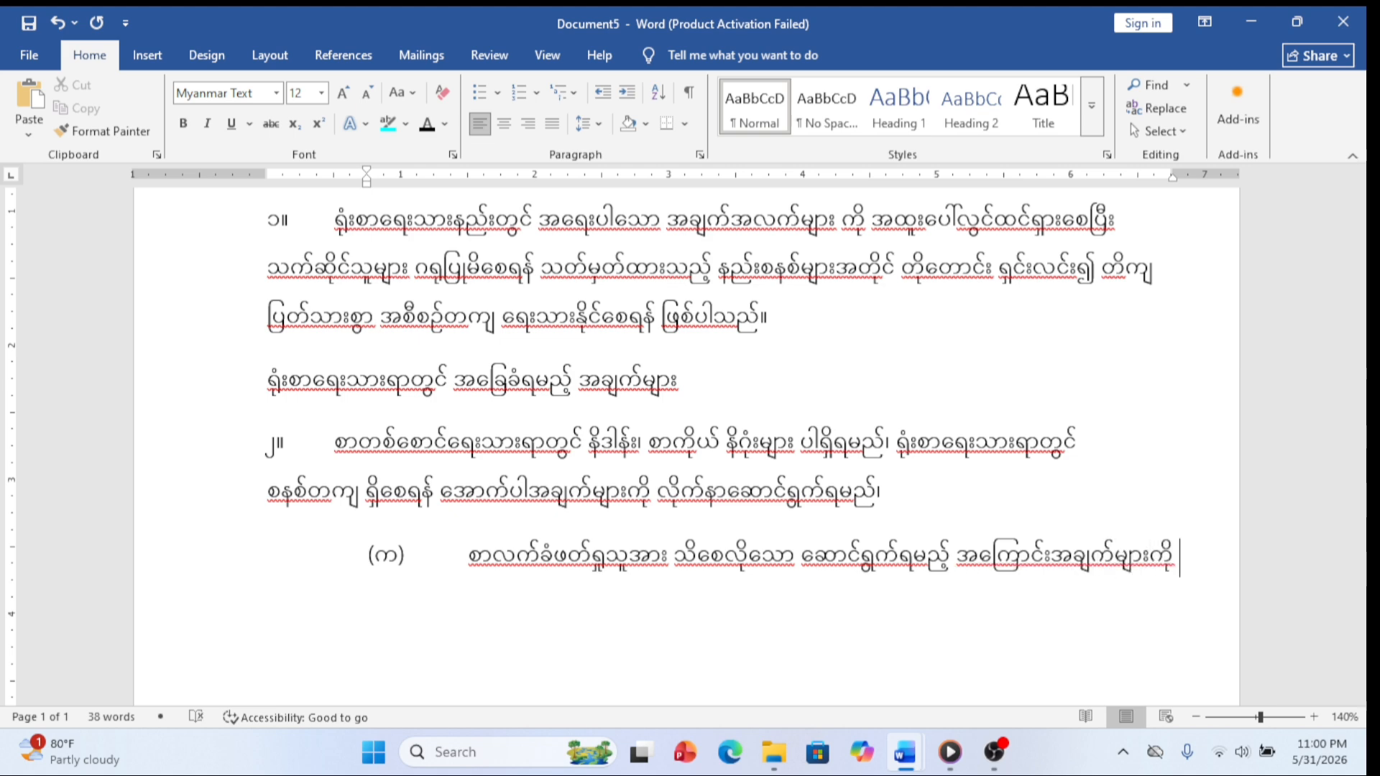
{"action": "key", "text": "Return"}
{"action": "type", "text": "စာ"}
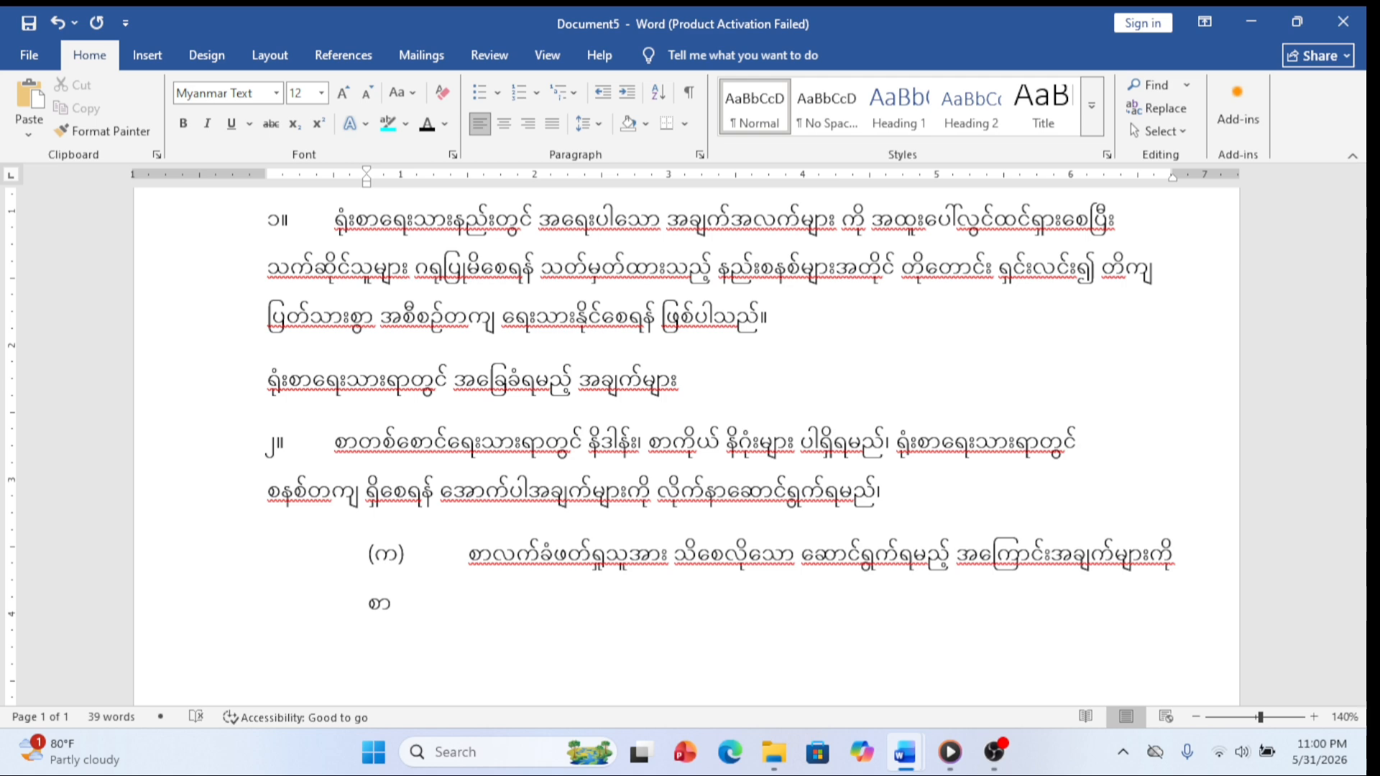
{"action": "key", "text": "BackSpace"}
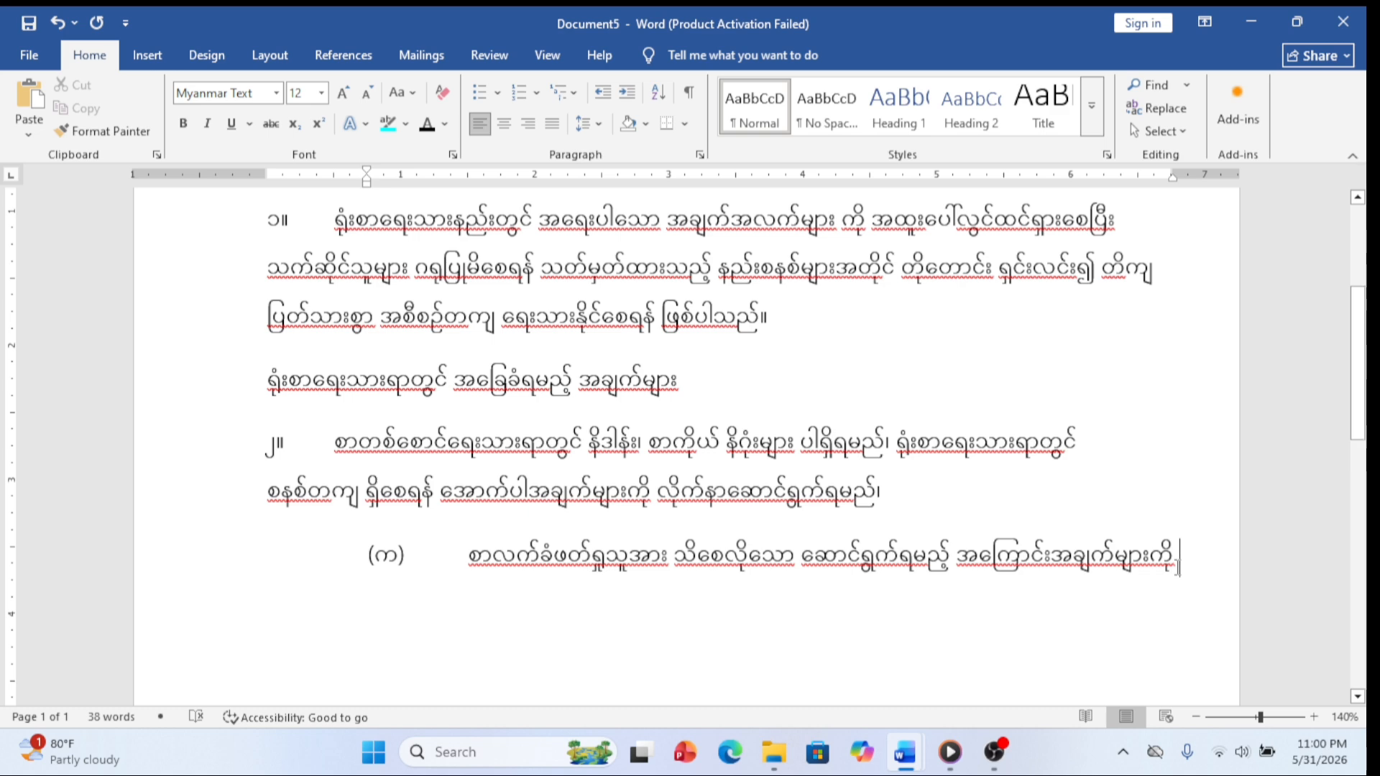
Step: Start a new paragraph tabbed into line with the text of item (က) and enter "စာရေးသူကိုယ်တိုင်"
{"action": "key", "text": "Return"}
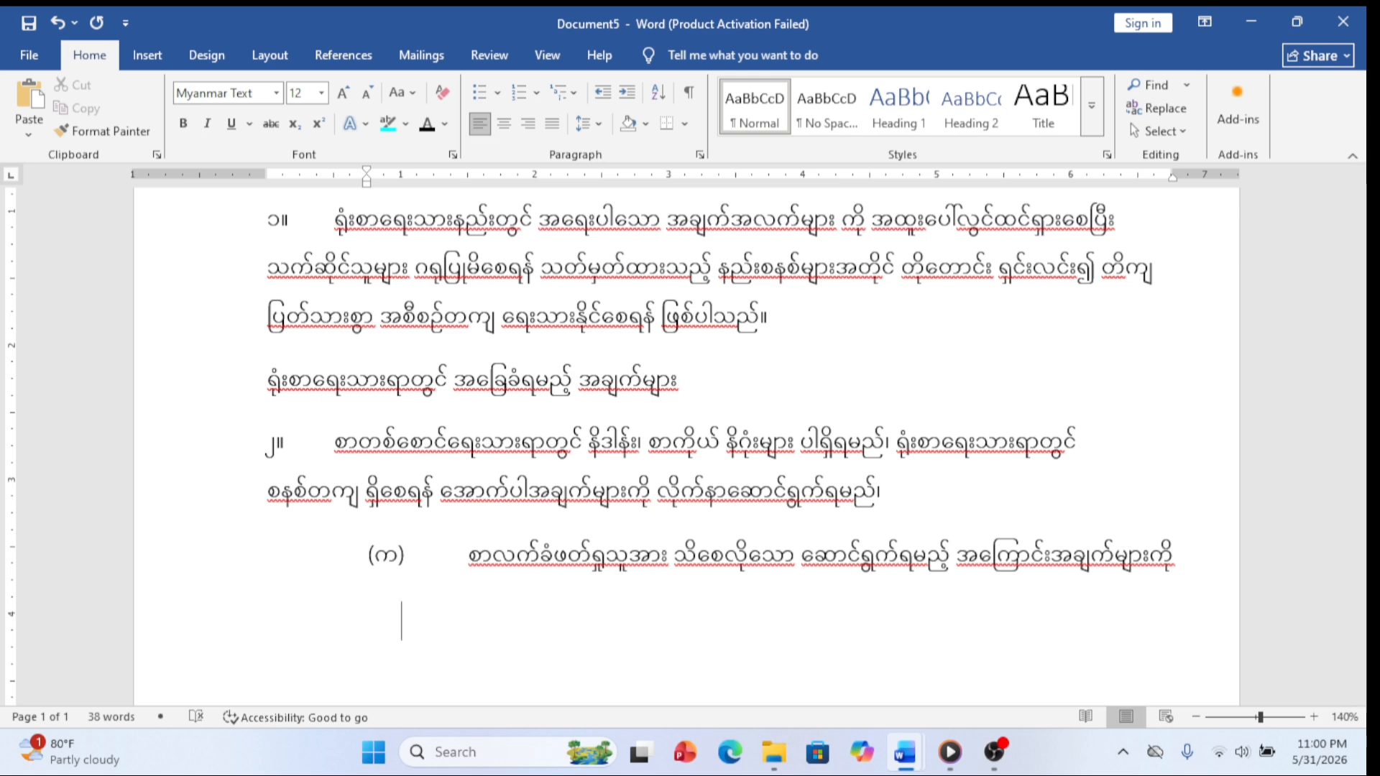
{"action": "key", "text": "Tab"}
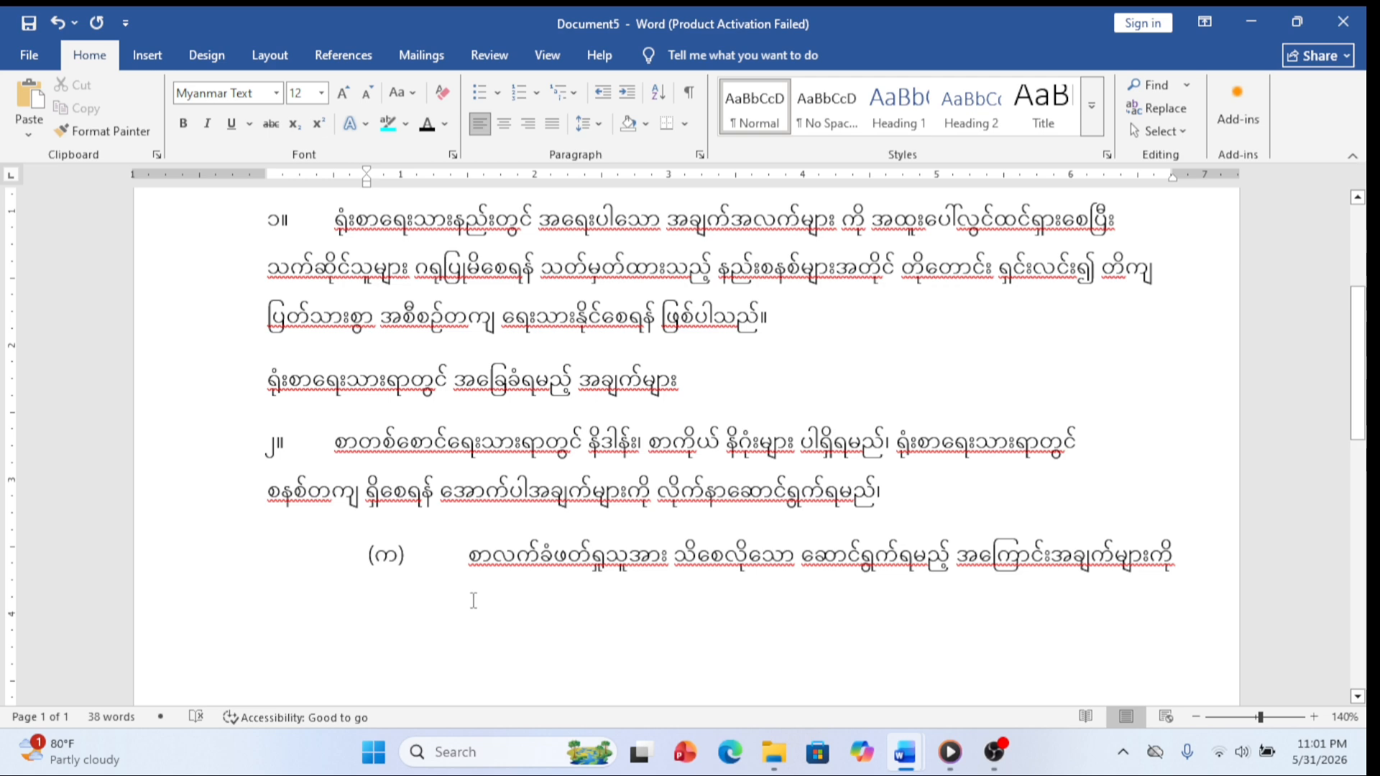
{"action": "type", "text": "တာေ"}
{"action": "type", "text": "ရး"}
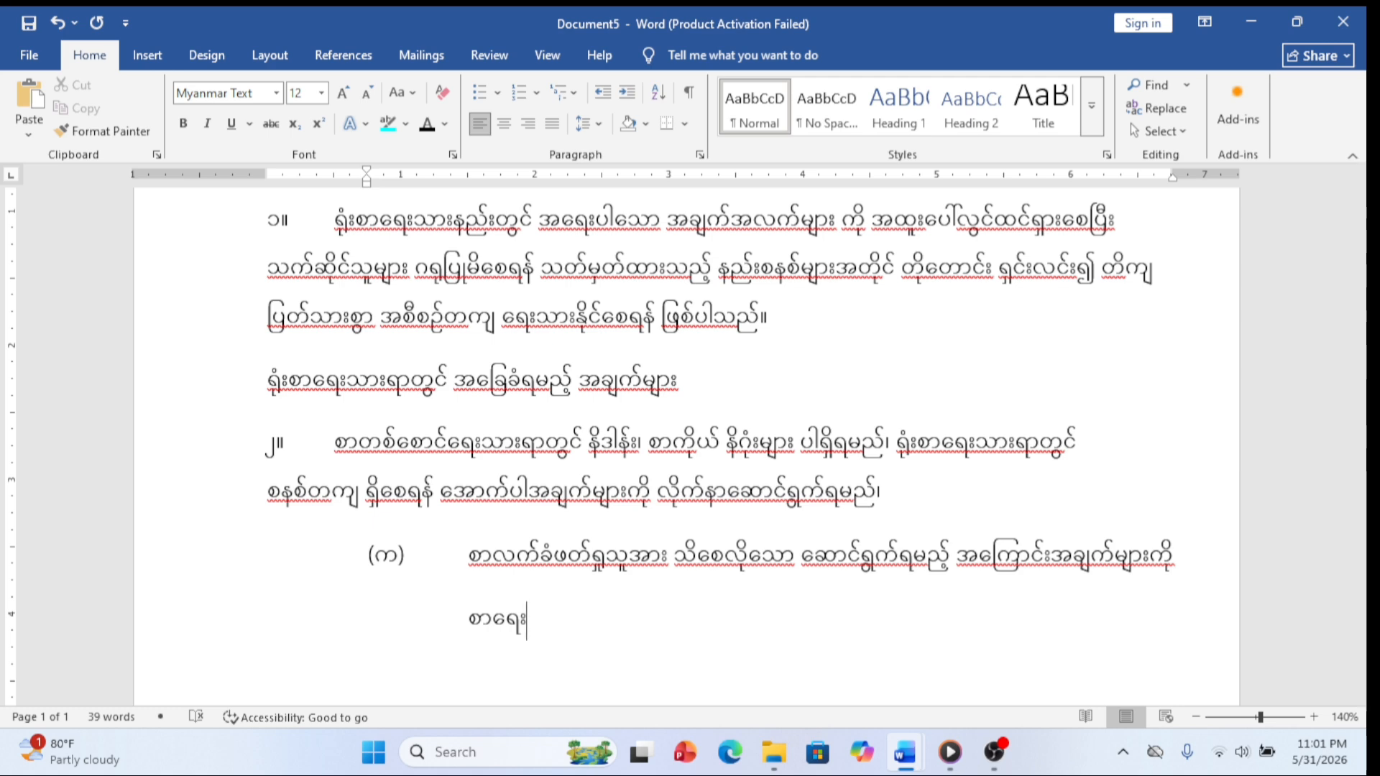
{"action": "type", "text": "သူကိုယ်"}
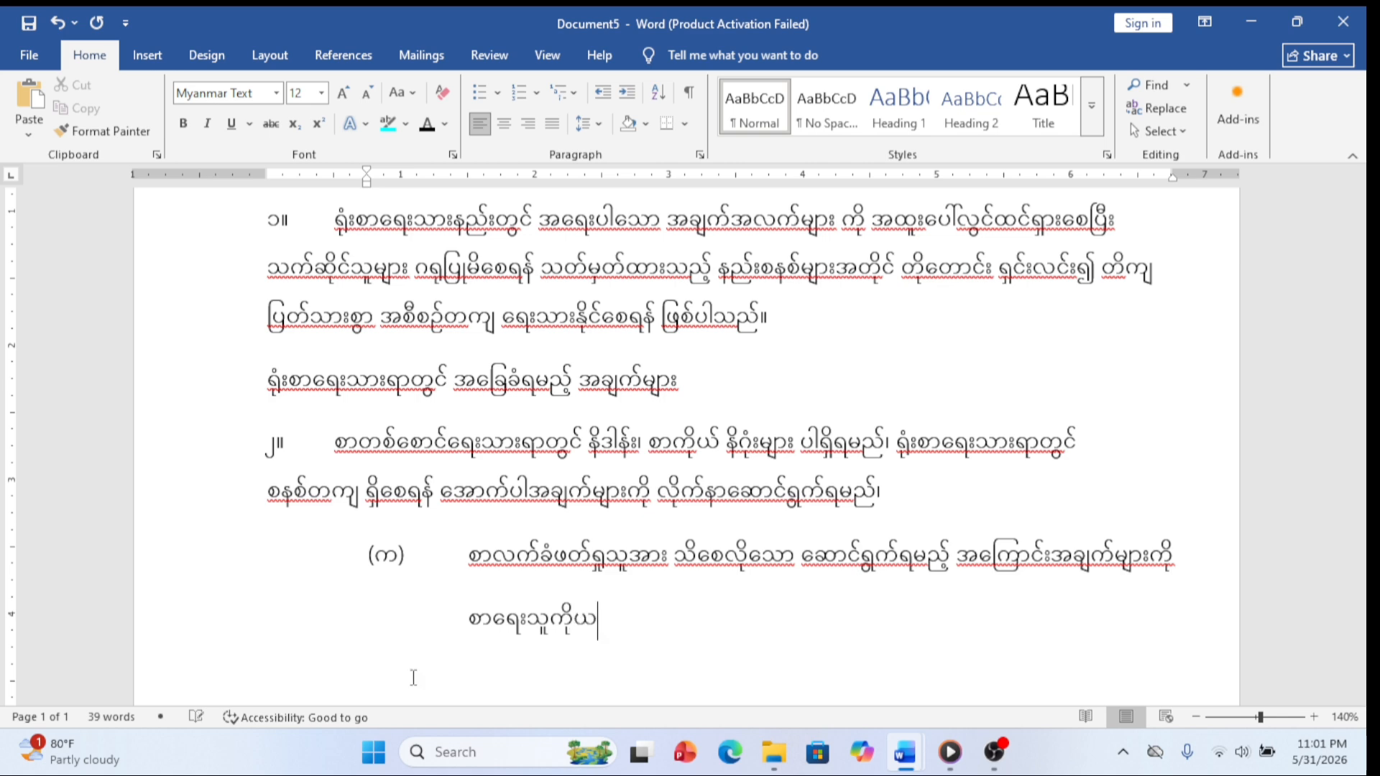
{"action": "type", "text": "တ်"}
{"action": "type", "text": "ုင်"}
{"action": "key", "text": "BackSpace"}
{"action": "key", "text": "BackSpace"}
{"action": "key", "text": "BackSpace"}
{"action": "key", "text": "BackSpace"}
{"action": "type", "text": "ိုင်"}
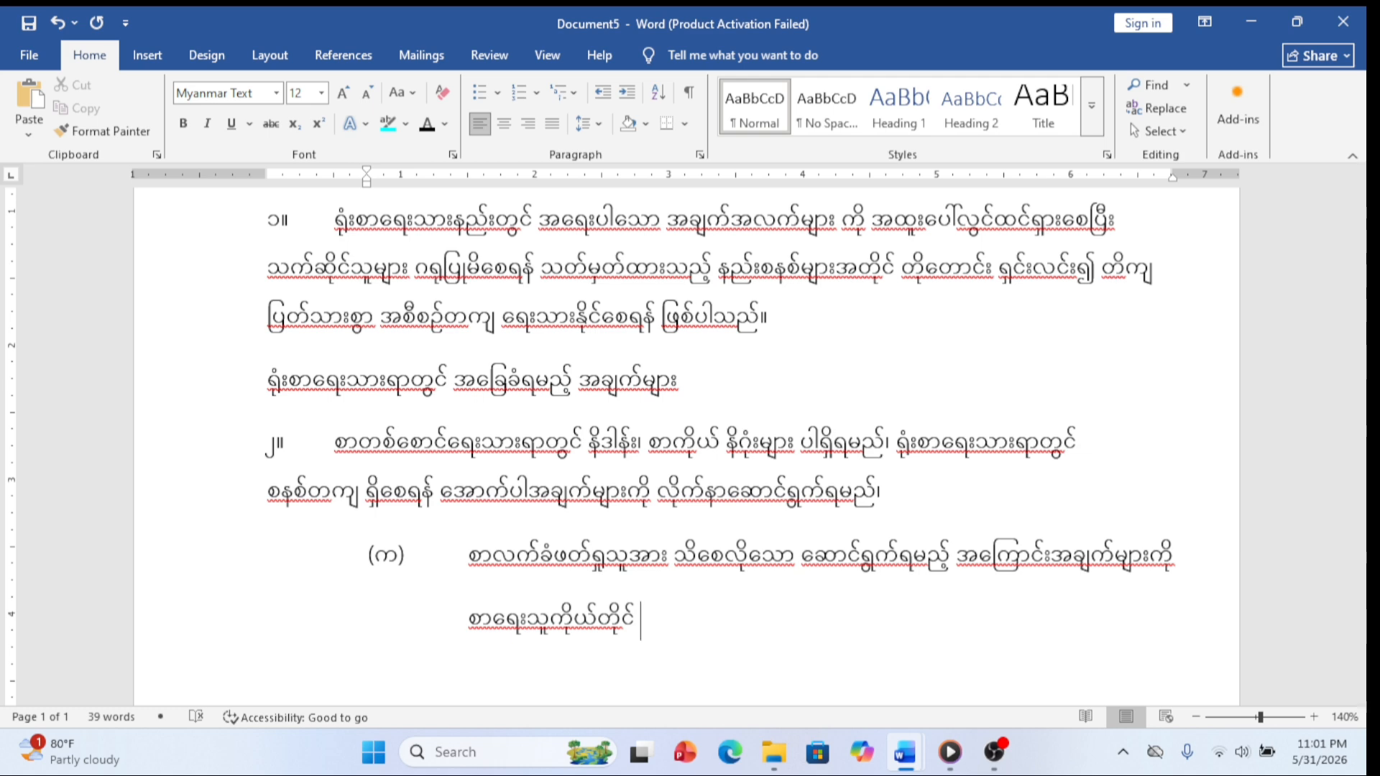
Step: Complete the sentence of item (က) by adding "က ရှင်းလင်းပြတ်သားစွာ သိရှိထားရမည်။" directly after "စာရေးသူကိုယ်တိုင်"
{"action": "key", "text": "BackSpace"}
{"action": "type", "text": "က ရ"}
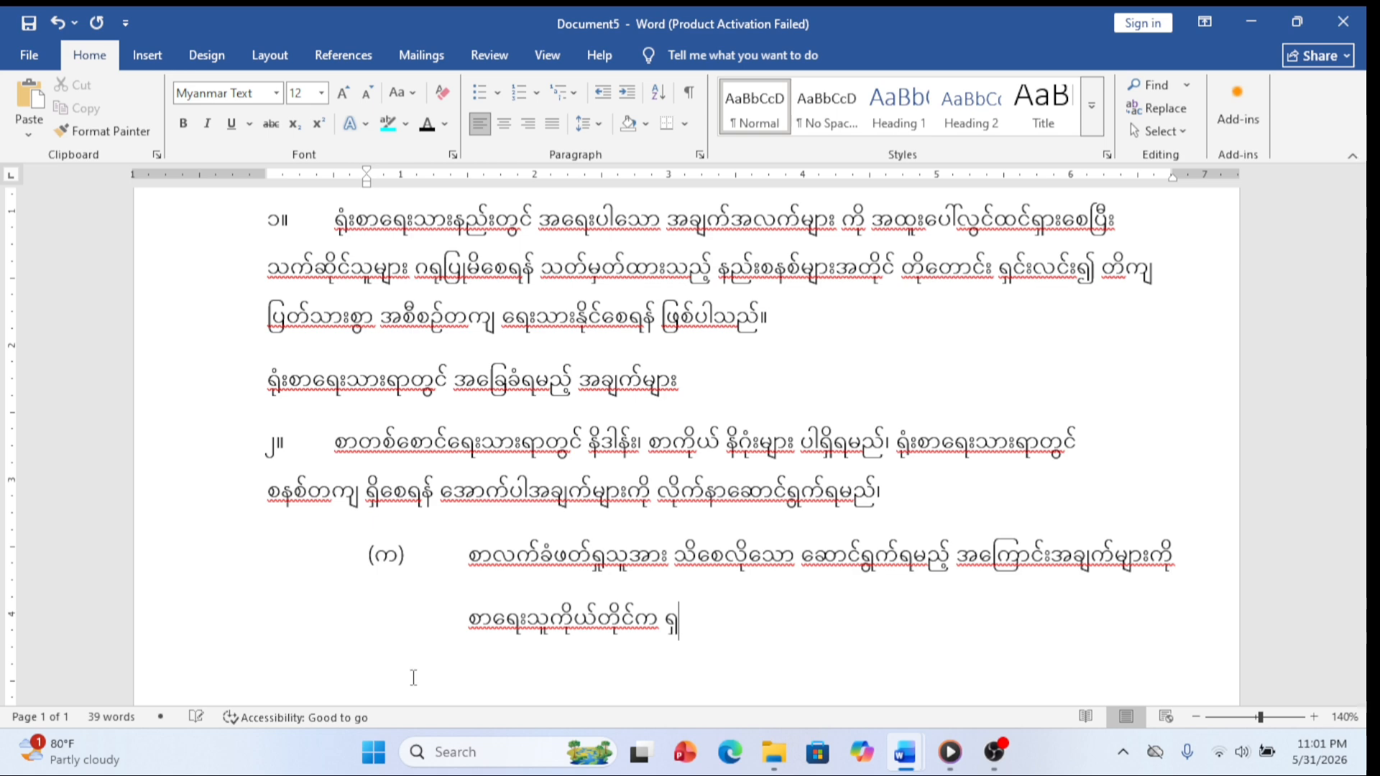
{"action": "type", "text": "ှင်းလင်းပြတ်"}
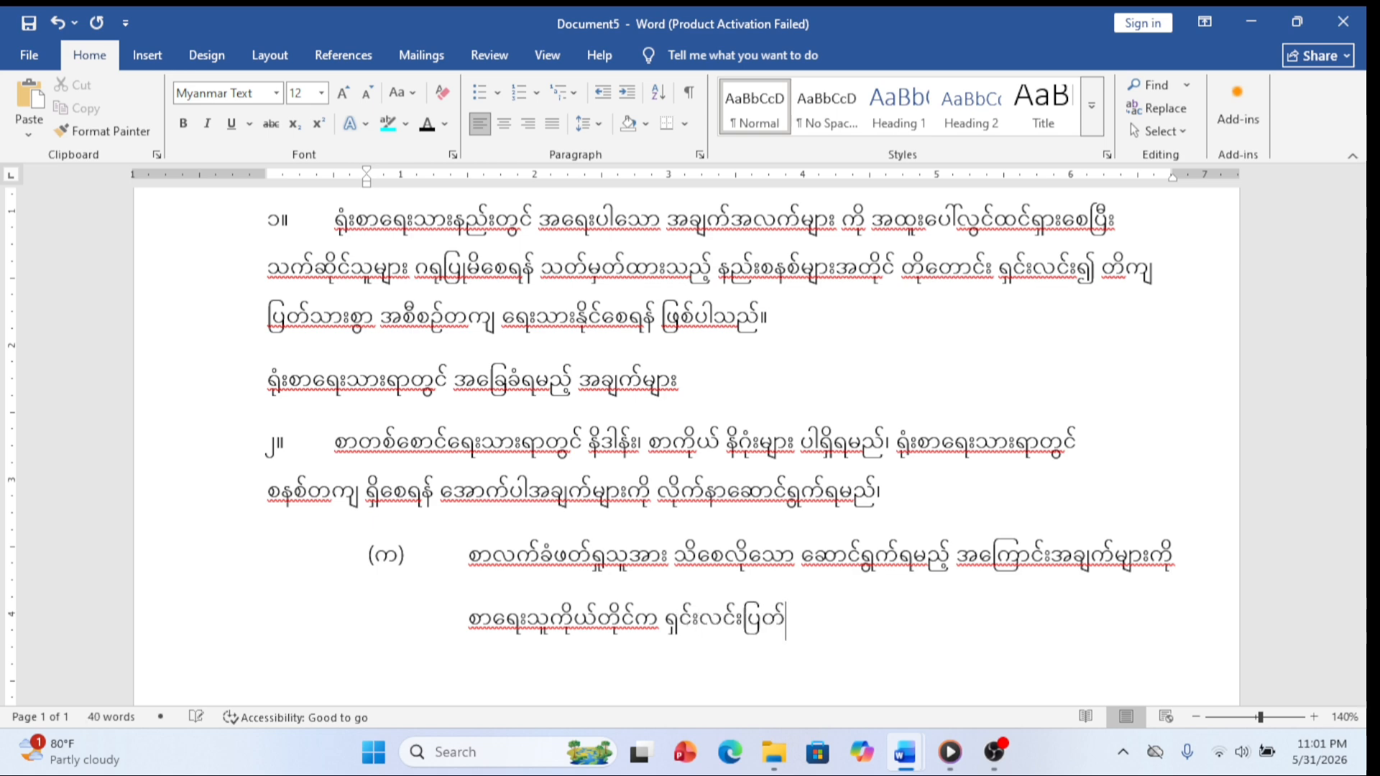
{"action": "type", "text": "သားစွာ သိ"}
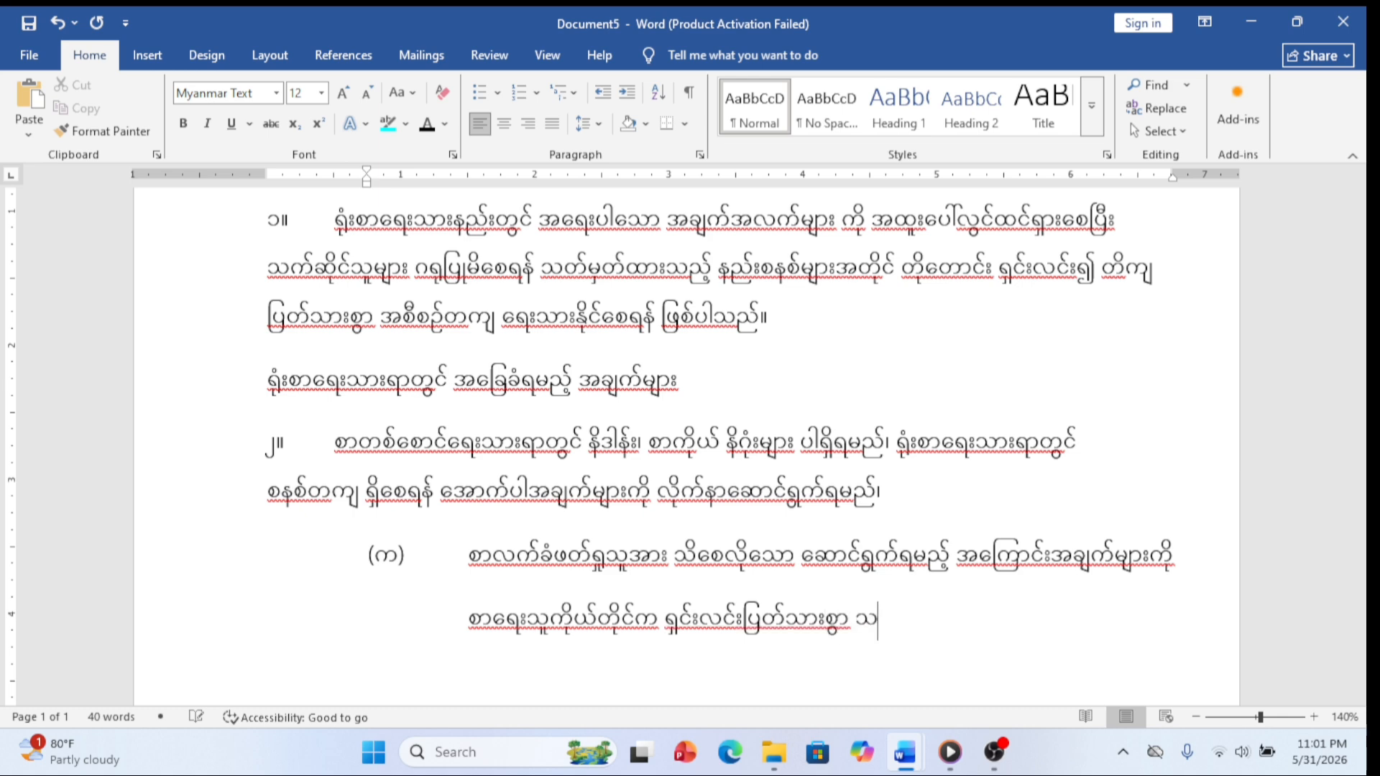
{"action": "type", "text": "ရှိထားရမ"}
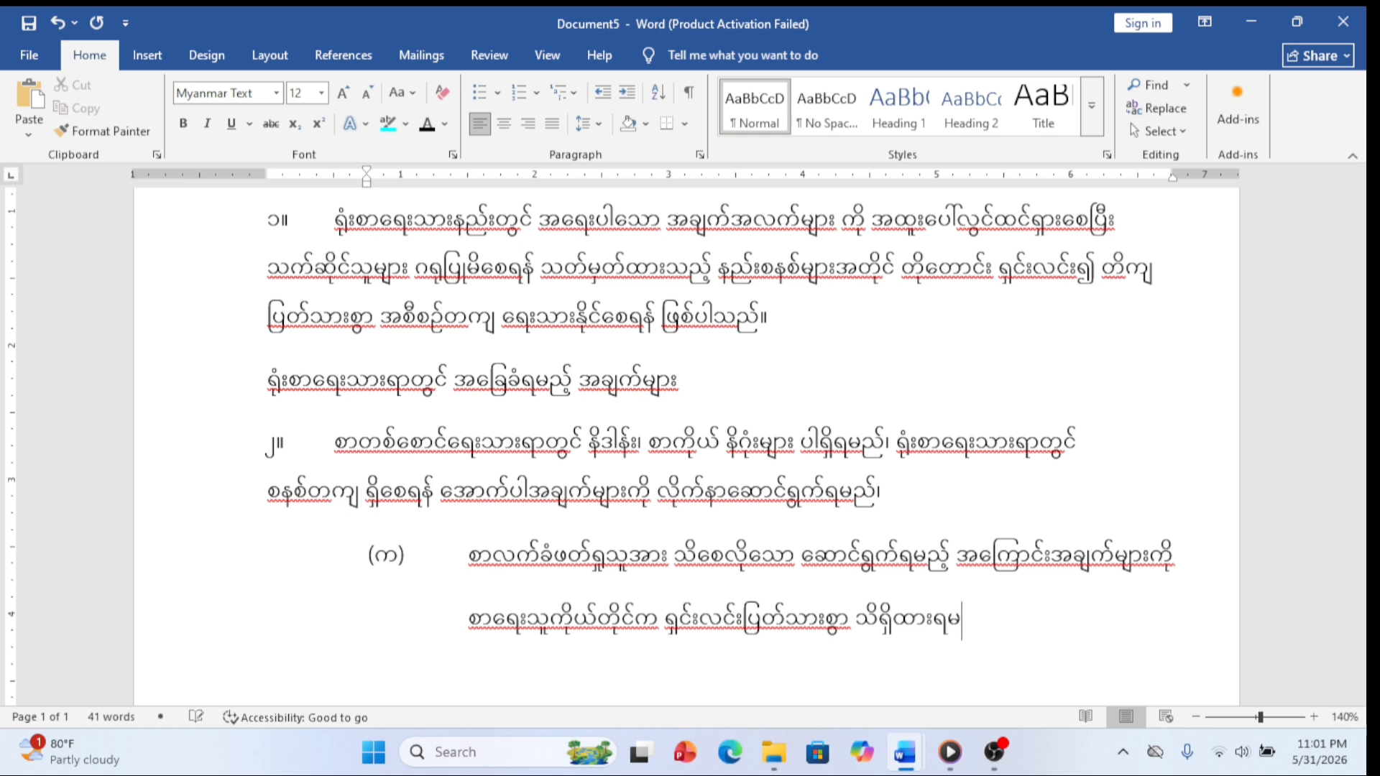
{"action": "type", "text": "ည်။"}
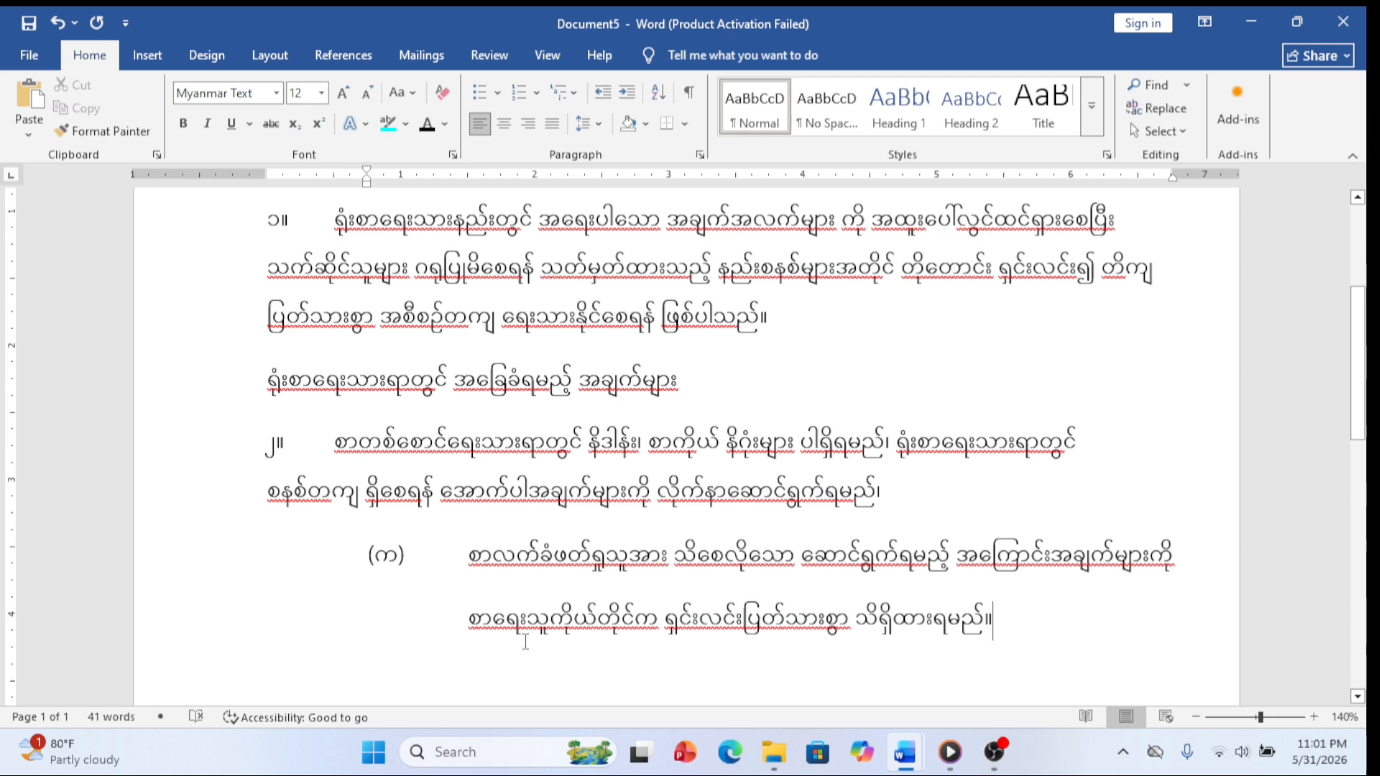
Step: Start a new paragraph below item (က) and enter the item label "(ခ)" followed by a tab space
{"action": "scroll", "coordinate": [518, 623], "scroll_direction": "down", "scroll_amount": 3}
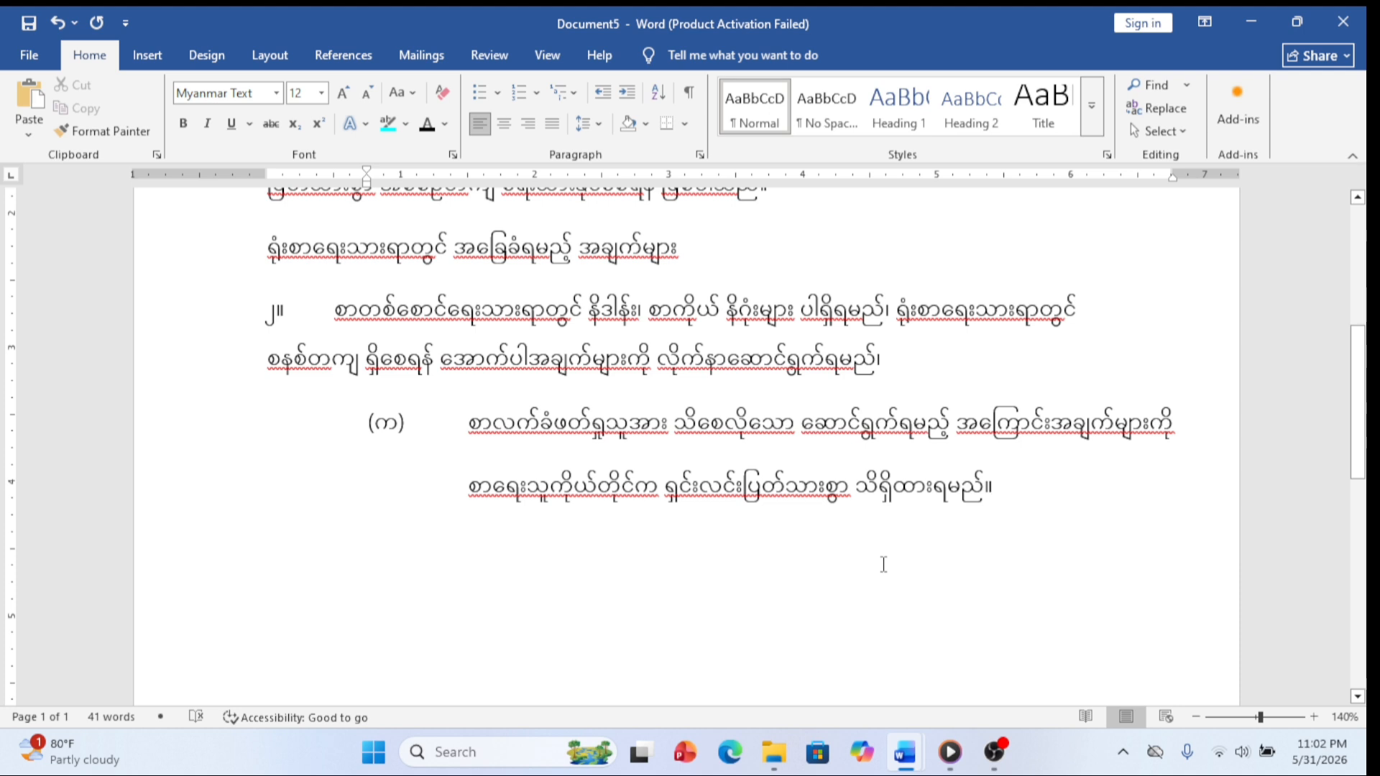
{"action": "key", "text": "Return"}
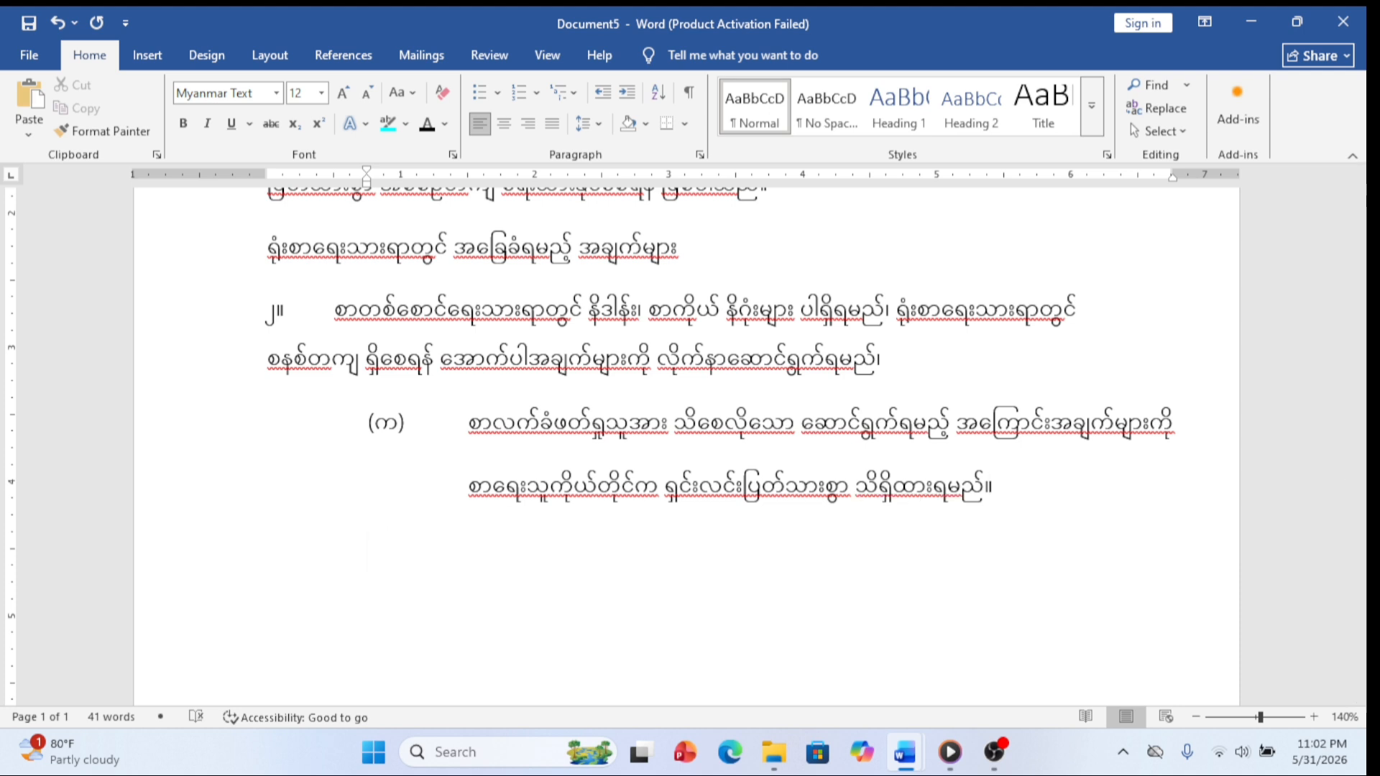
{"action": "key", "text": "Tab"}
{"action": "key", "text": "Tab"}
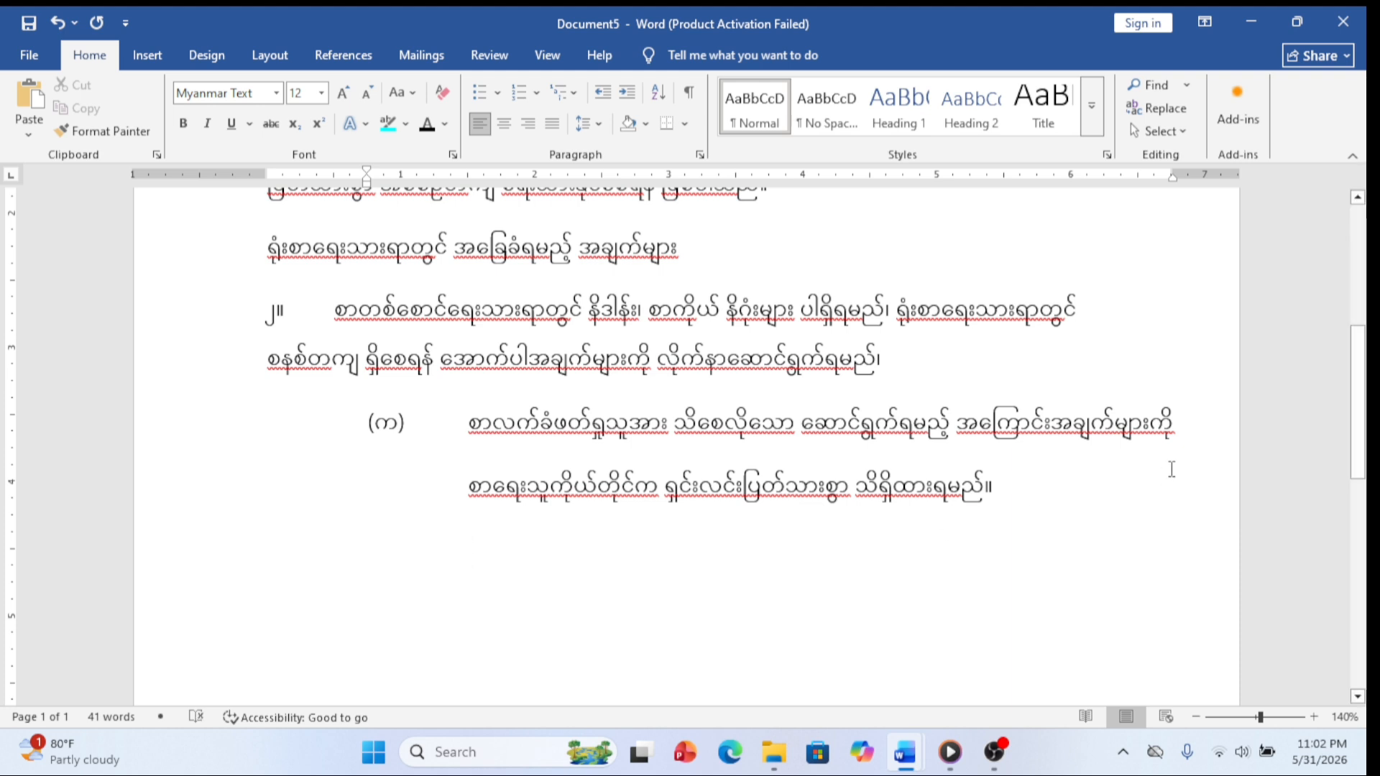
{"action": "key", "text": "Return"}
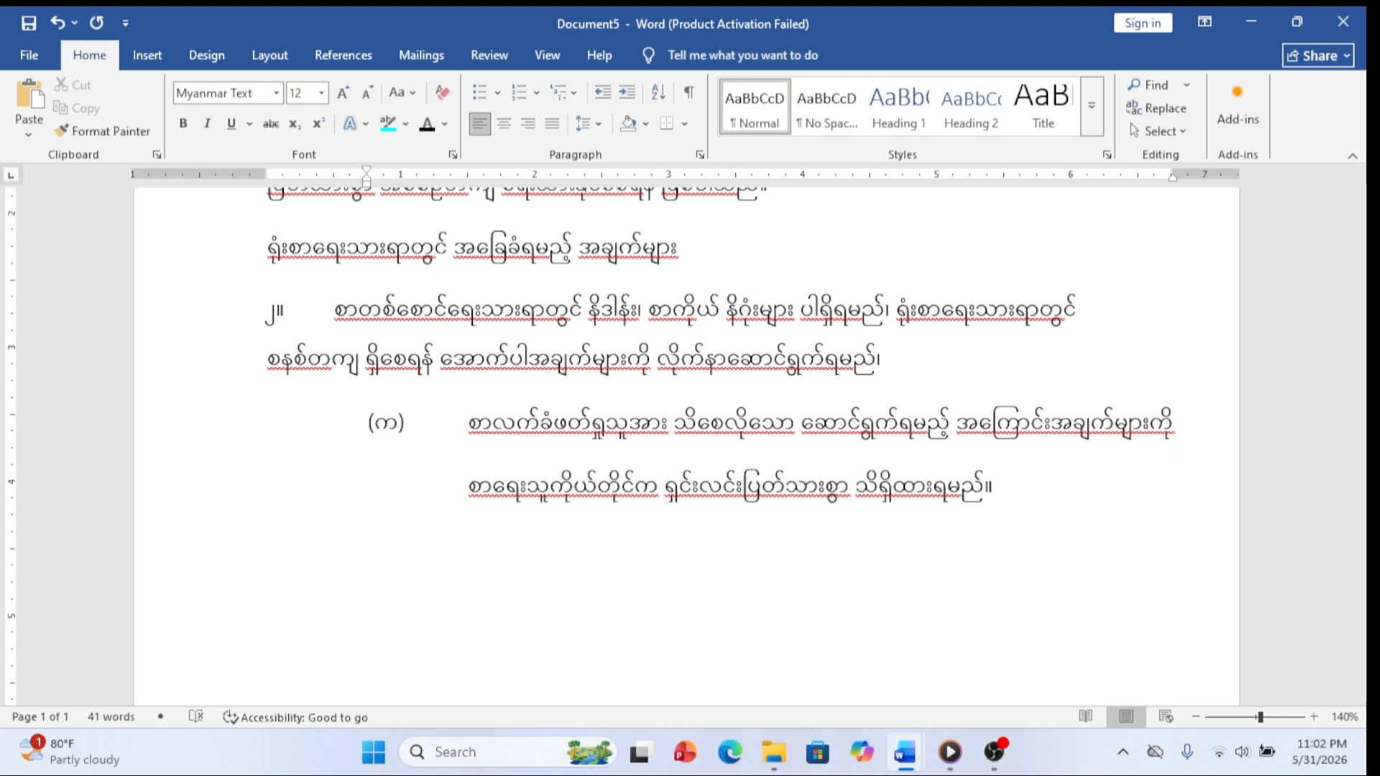
{"action": "type", "text": "(ခ)"}
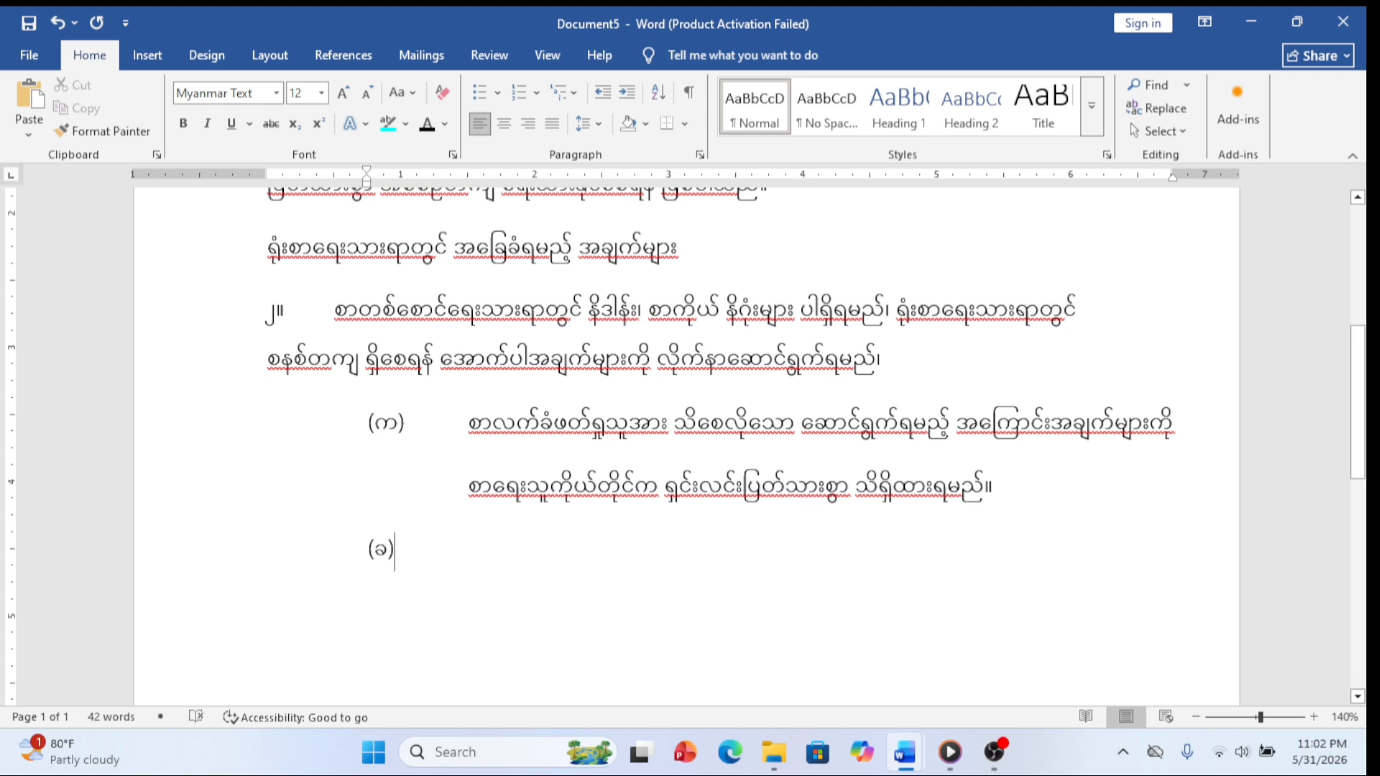
{"action": "key", "text": "Tab"}
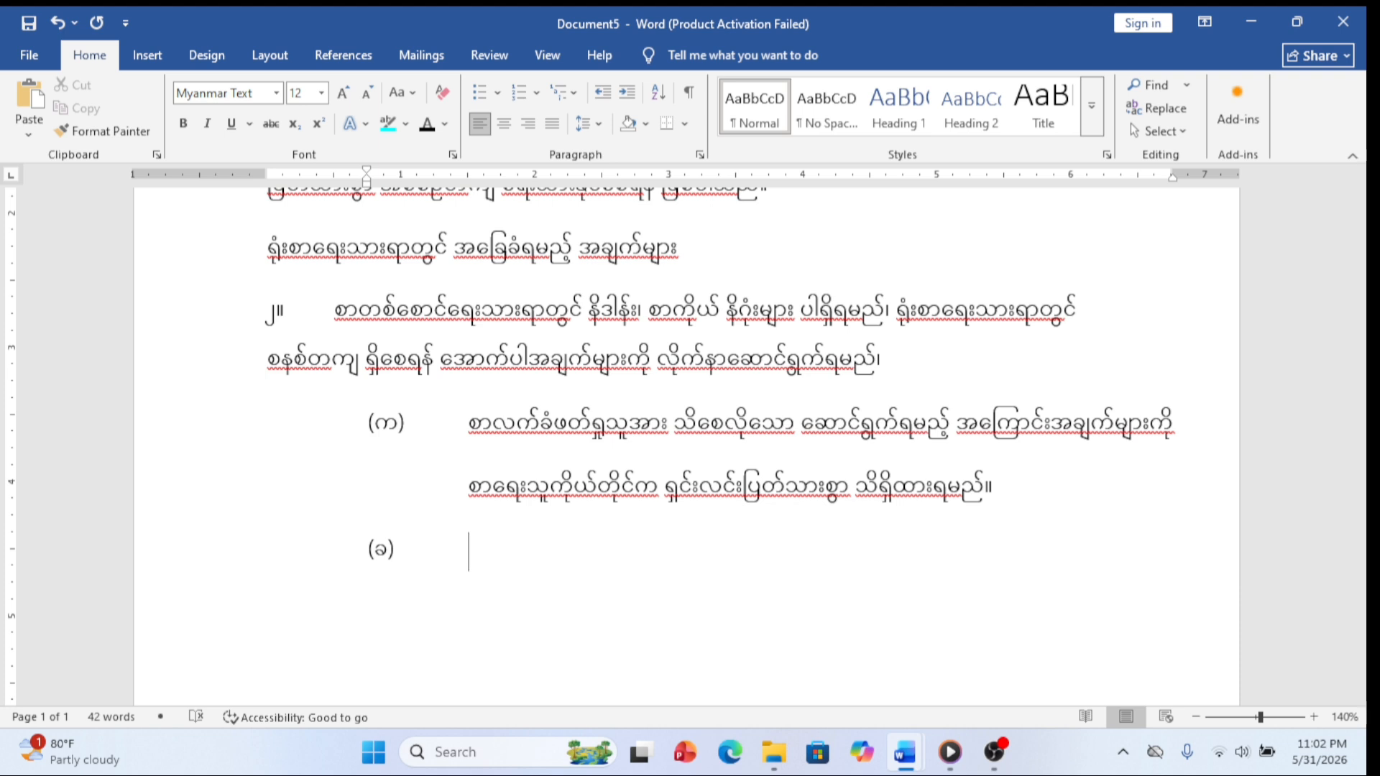
Step: Enter "စာတွင်ပါရှိမည့် အချက်များကို" as the opening text of item (ခ)
{"action": "type", "text": "စာတါ"}
{"action": "key", "text": "BackSpace"}
{"action": "type", "text": "ွင်"}
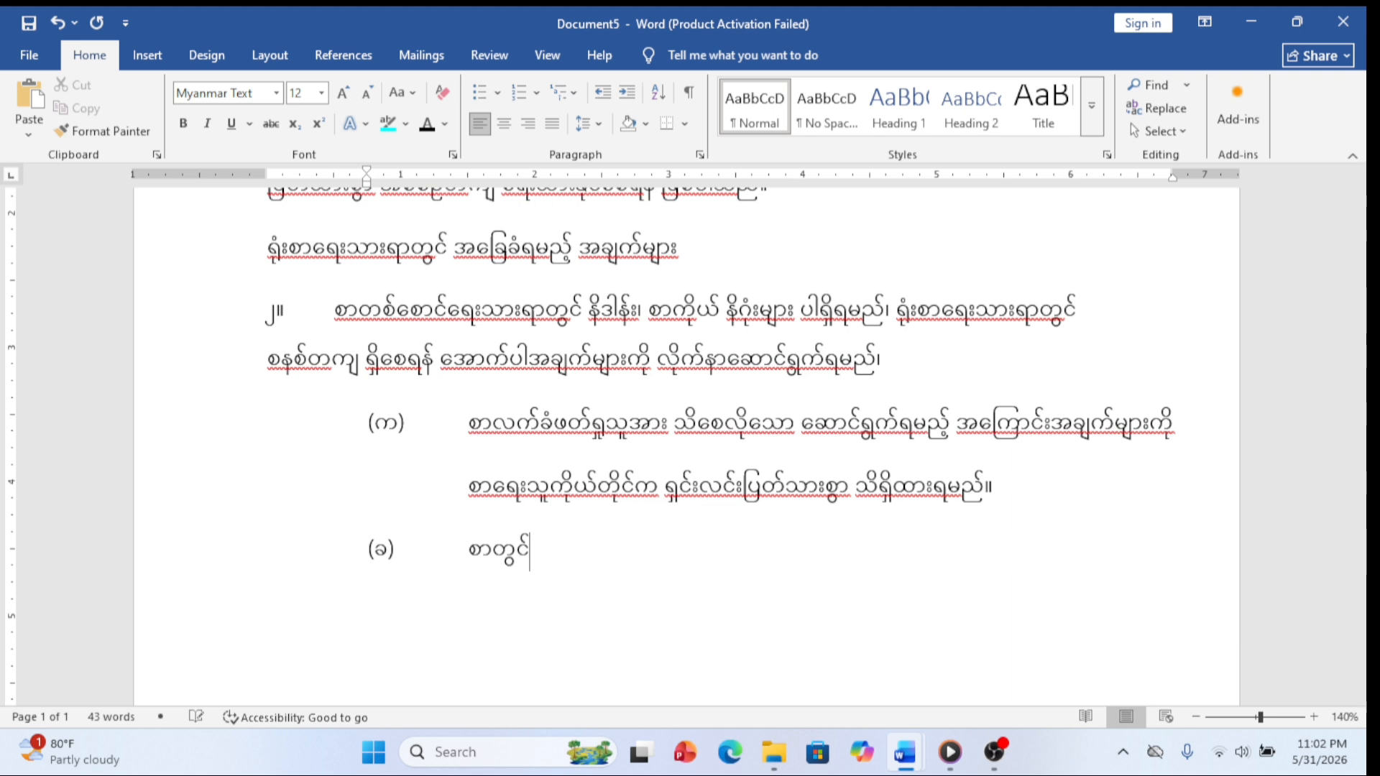
{"action": "type", "text": "ပါရှိမည့် "}
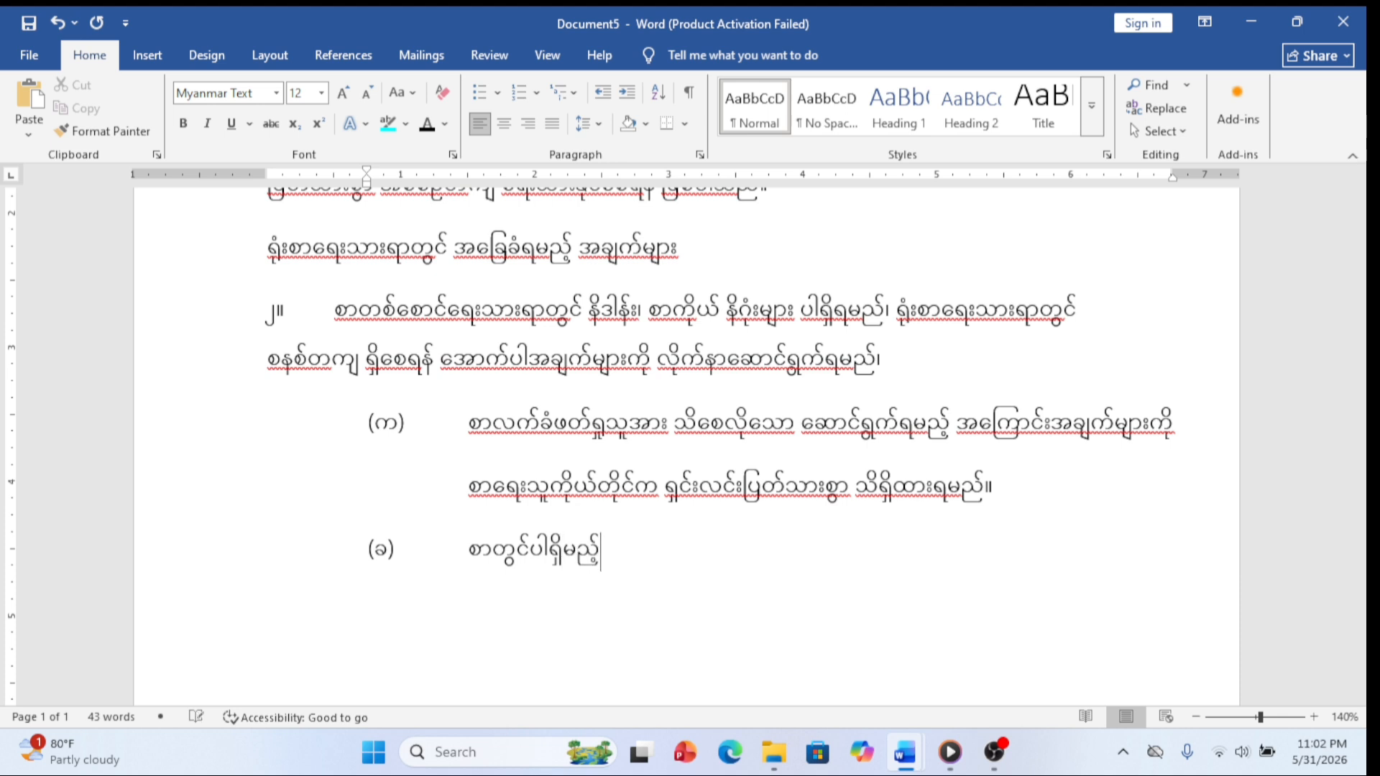
{"action": "type", "text": "အချက်များကို"}
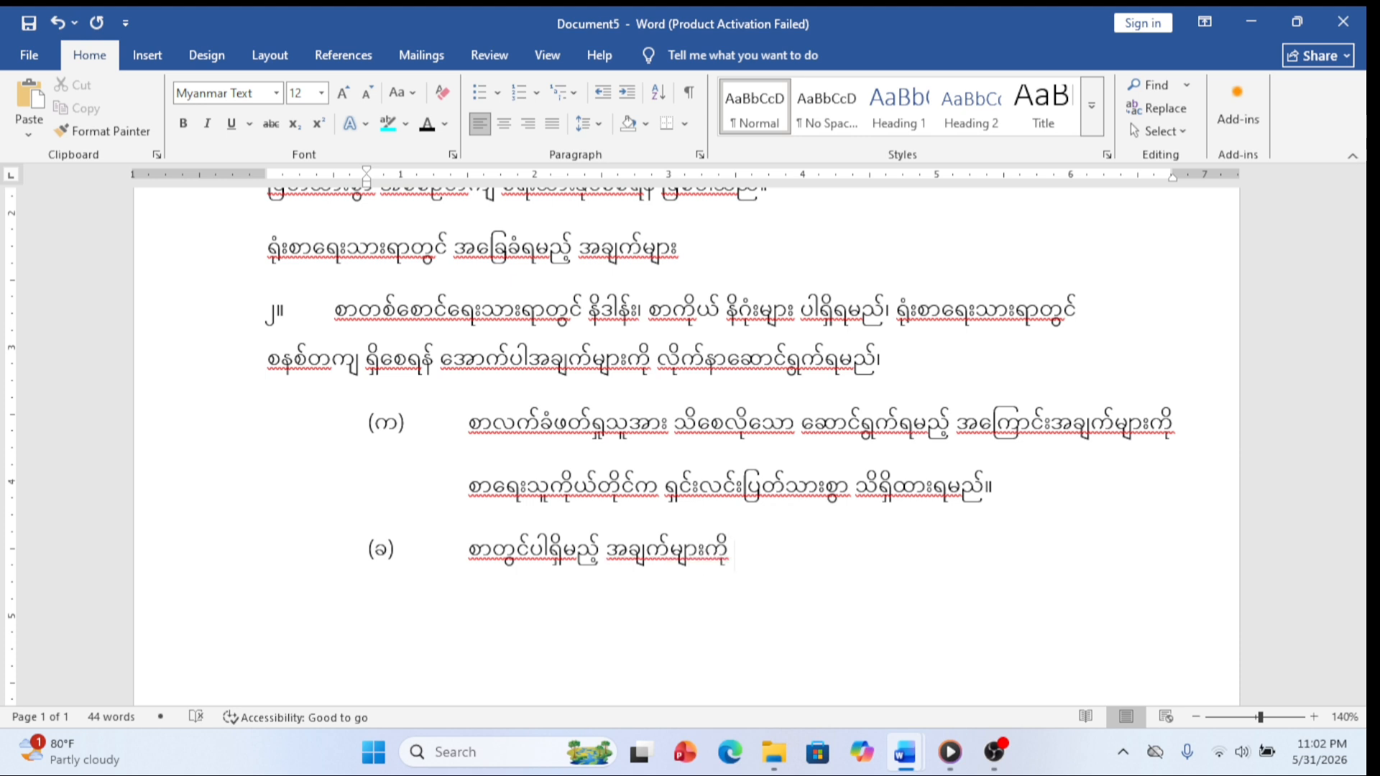
Step: Continue item (ခ) with "ပြည့်စုံရန်နှင့်" after "အချက်များကို"
{"action": "type", "text": " ပြည့်စ"}
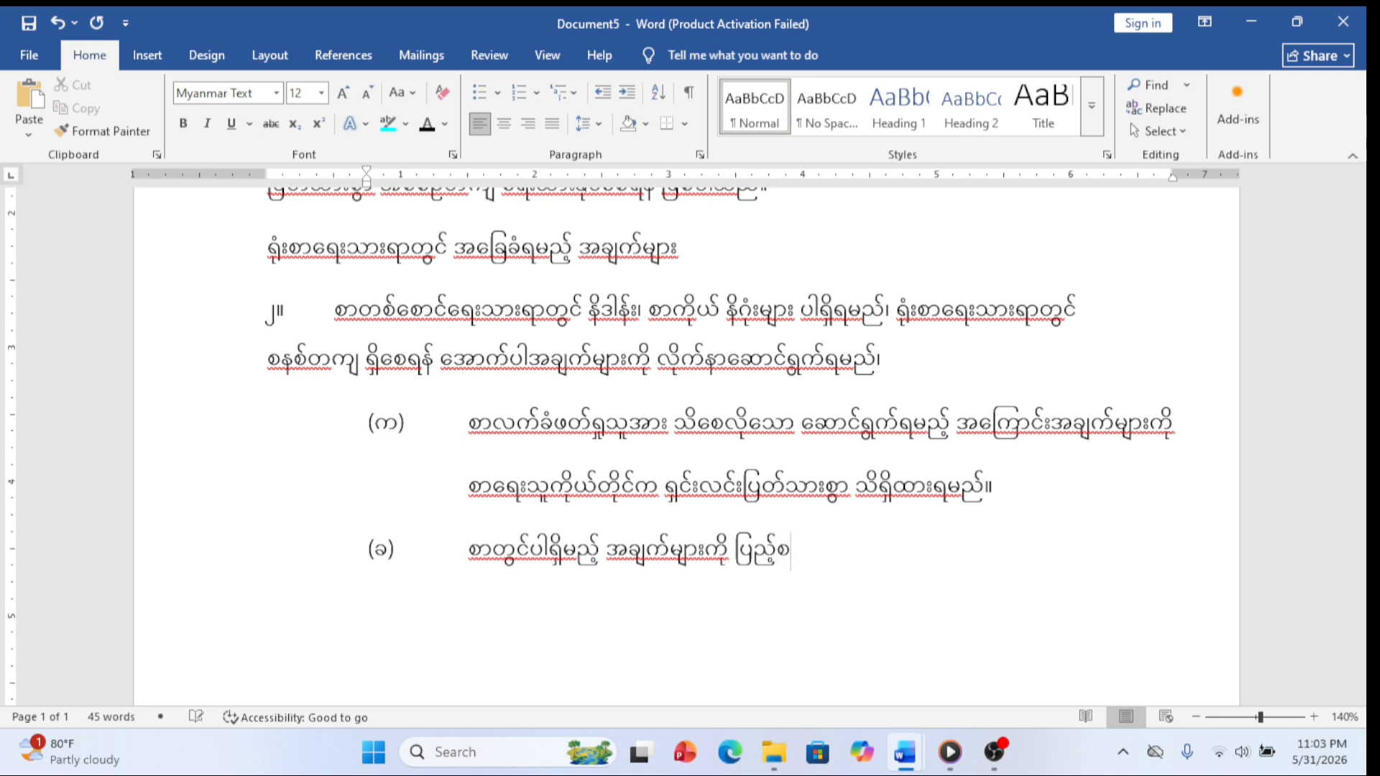
{"action": "type", "text": "ုံရန်မ"}
{"action": "key", "text": "BackSpace"}
{"action": "type", "text": "နှင်"}
{"action": "type", "text": "့်"}
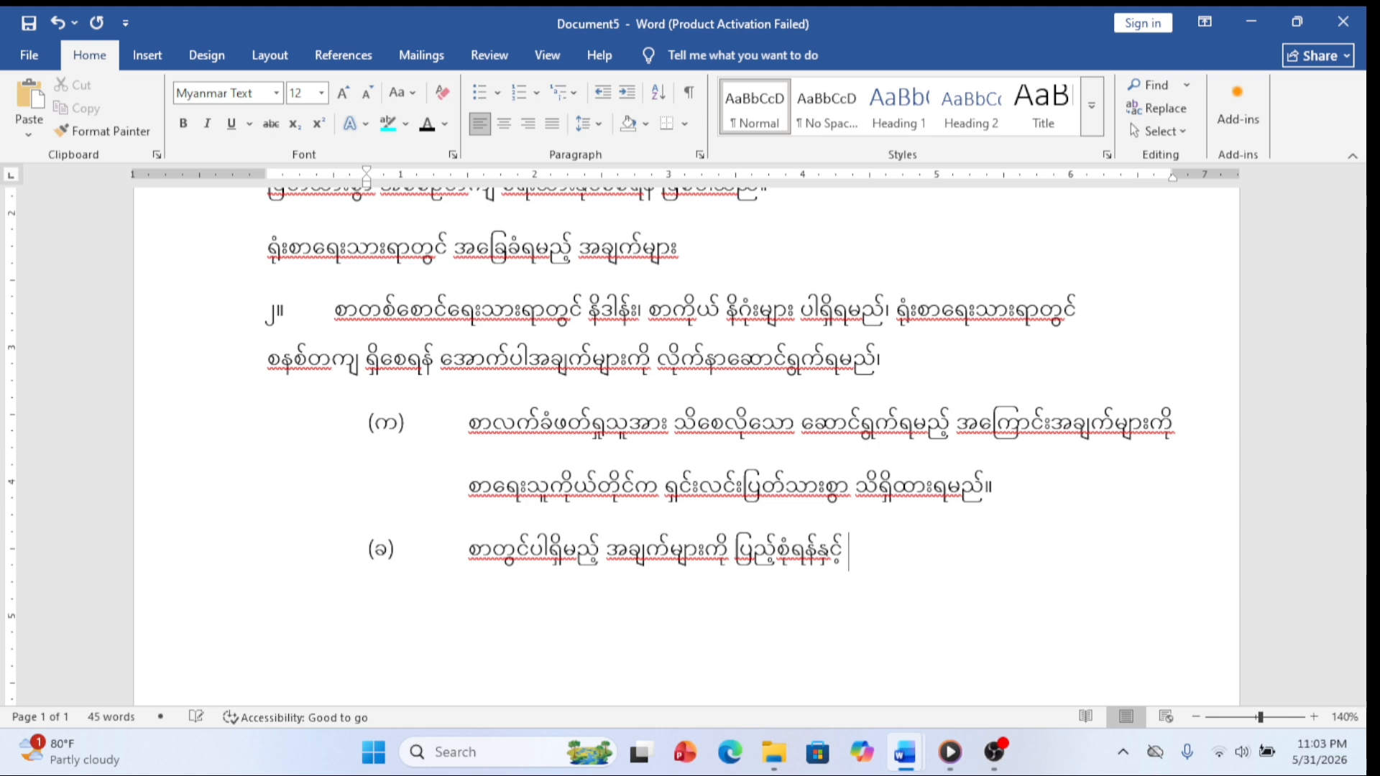
Step: Add "တိကျမှန်ကန်မှု ရှိစေရန်" to item (ခ) after "ပြည့်စုံရန်နှင့်"
{"action": "type", "text": " တိကျမှ"}
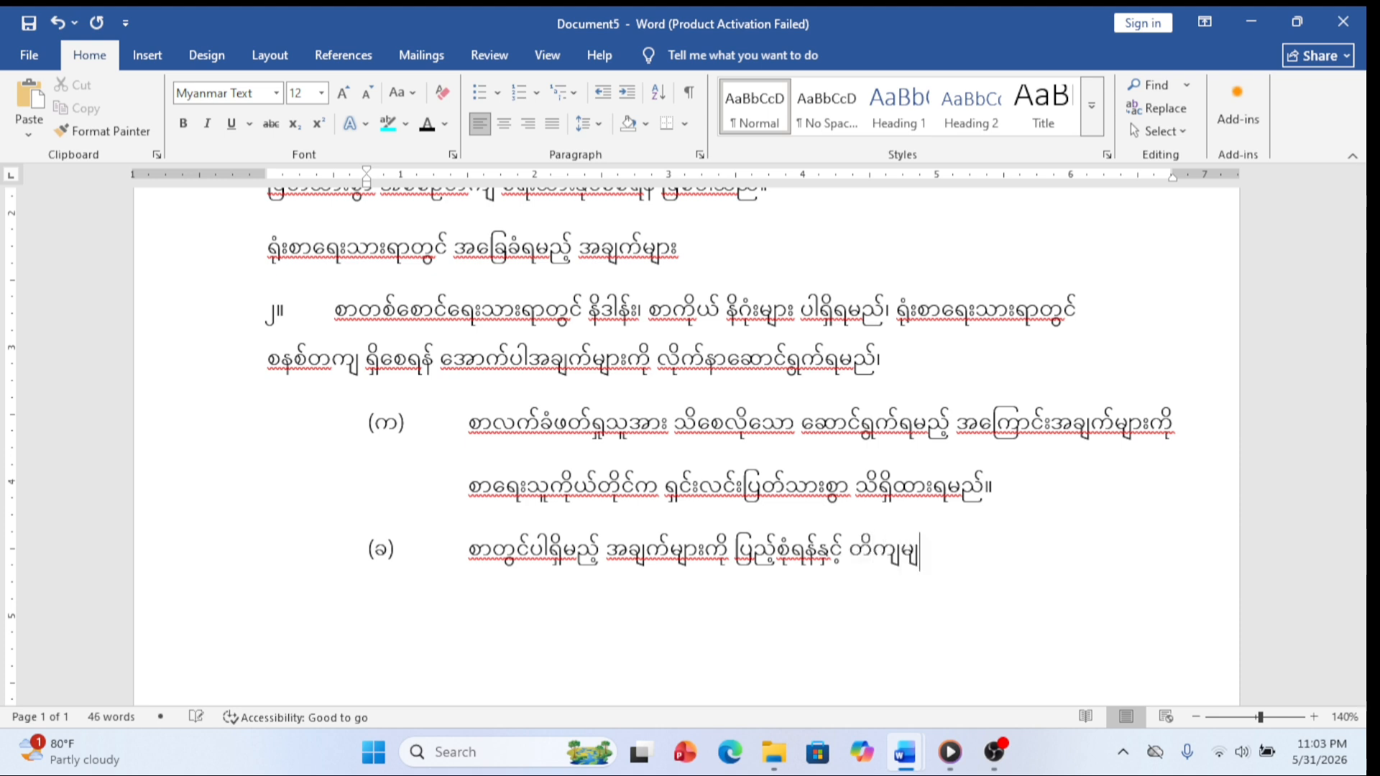
{"action": "type", "text": "န်ကန်န"}
{"action": "key", "text": "BackSpace"}
{"action": "type", "text": "မှု"}
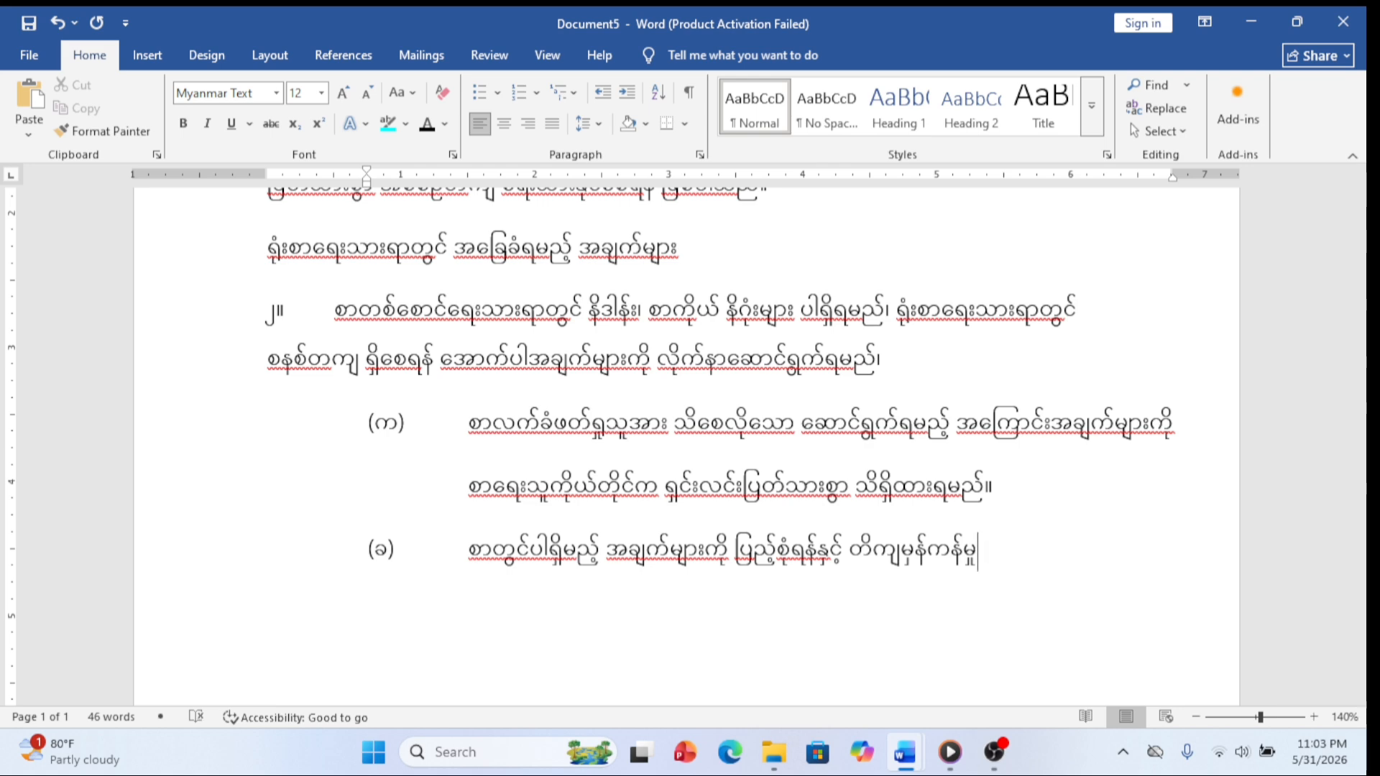
{"action": "type", "text": "ရှိစေ"}
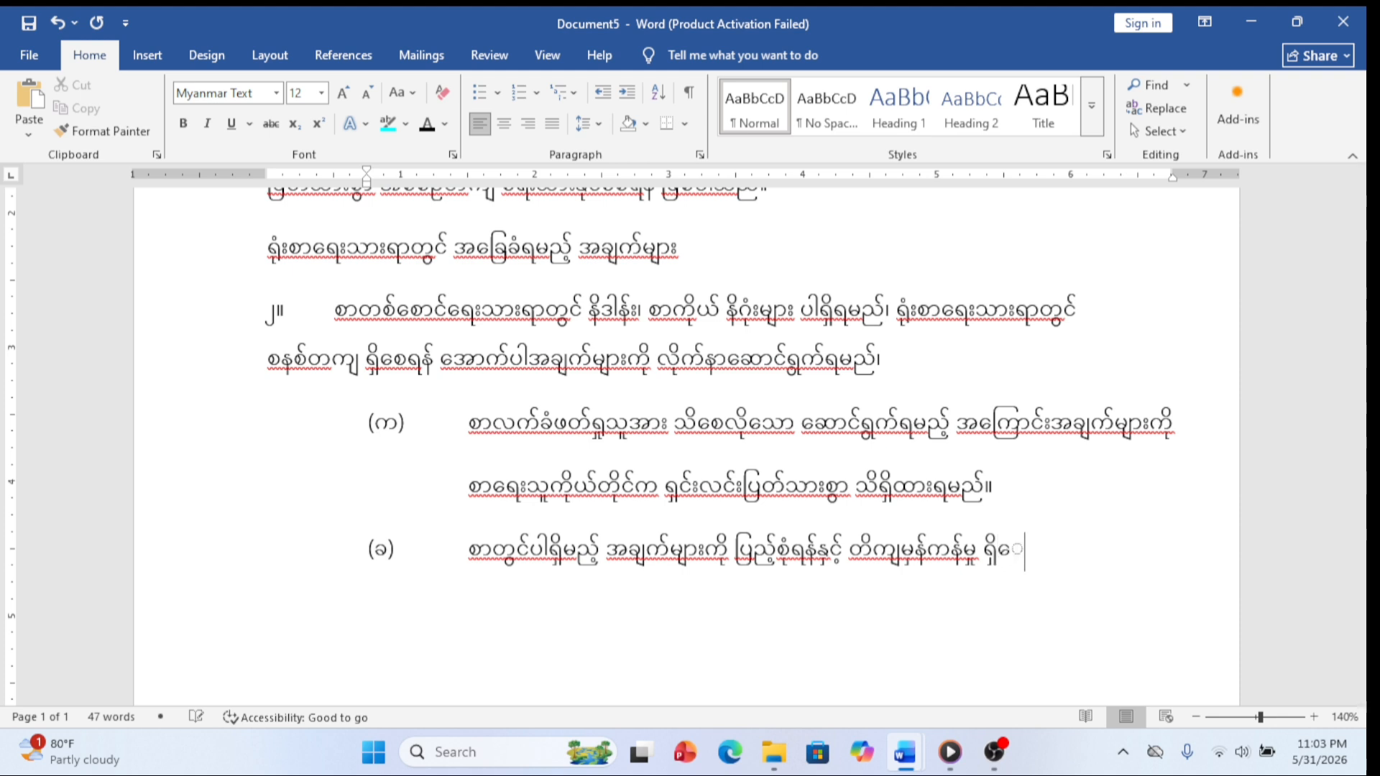
{"action": "type", "text": "ရန်"}
Step: Finish the sentence of item (ခ) with "ဂရုပြုရမည်။", ending in the Burmese full stop
{"action": "type", "text": " ဂ"}
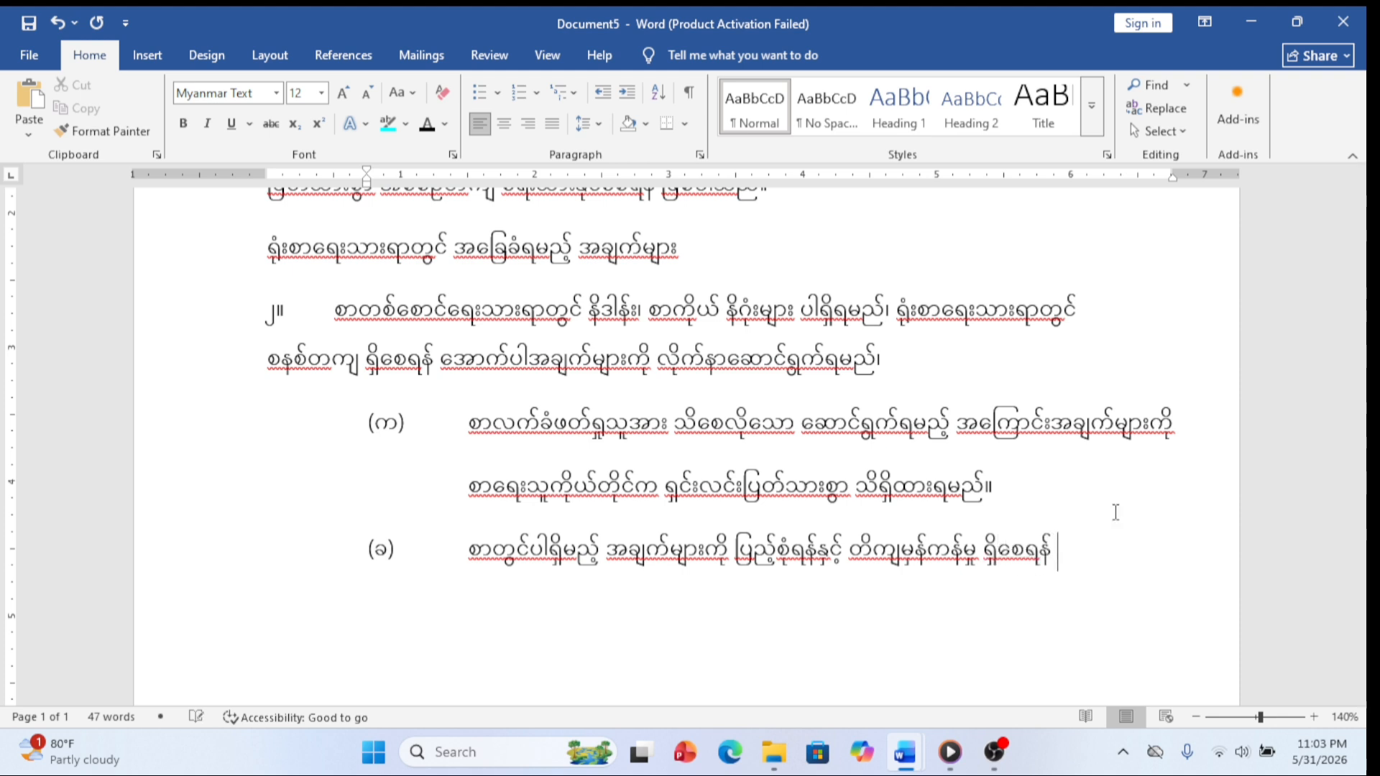
{"action": "type", "text": "ရဒ"}
{"action": "key", "text": "BackSpace"}
{"action": "type", "text": "ပြု"}
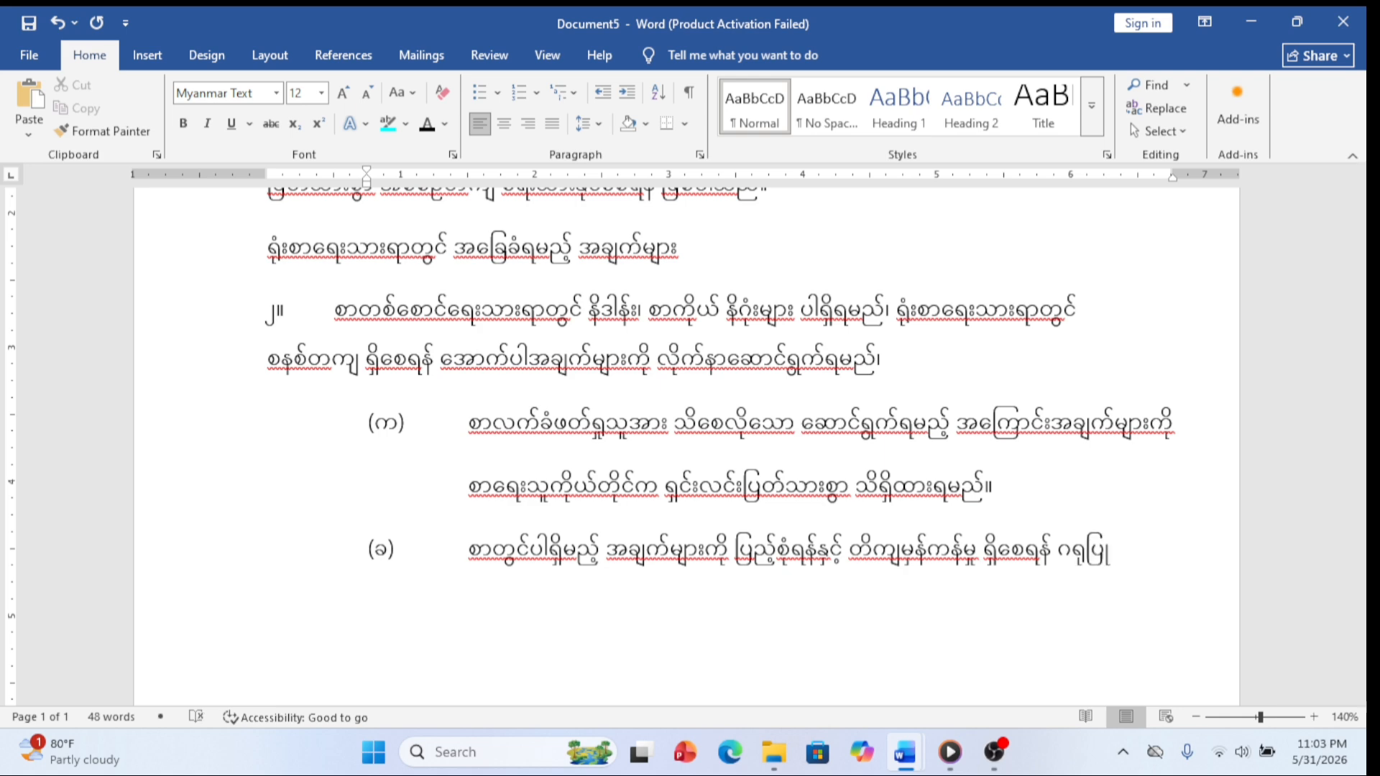
{"action": "type", "text": "ရမ"}
{"action": "type", "text": "ဂ"}
{"action": "key", "text": "BackSpace"}
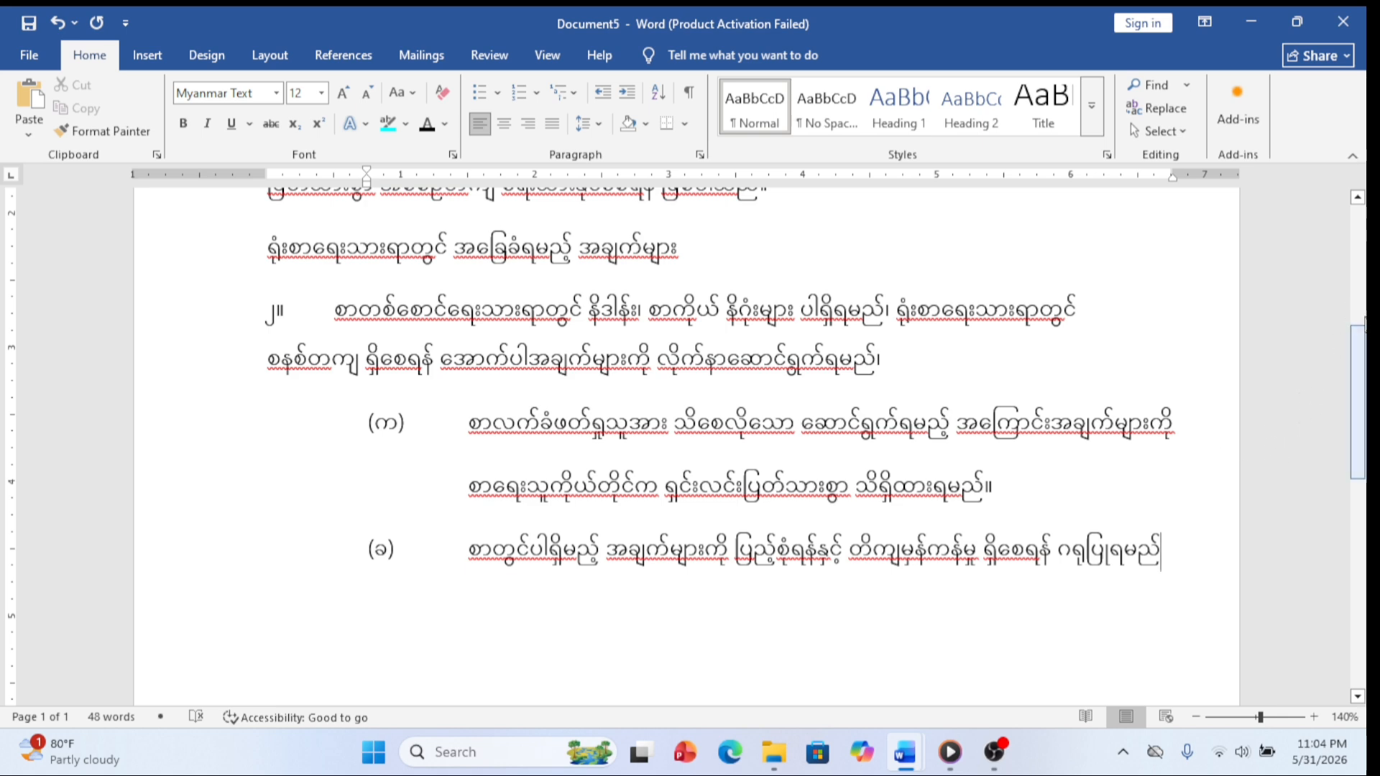
{"action": "type", "text": "."}
{"action": "key", "text": "BackSpace"}
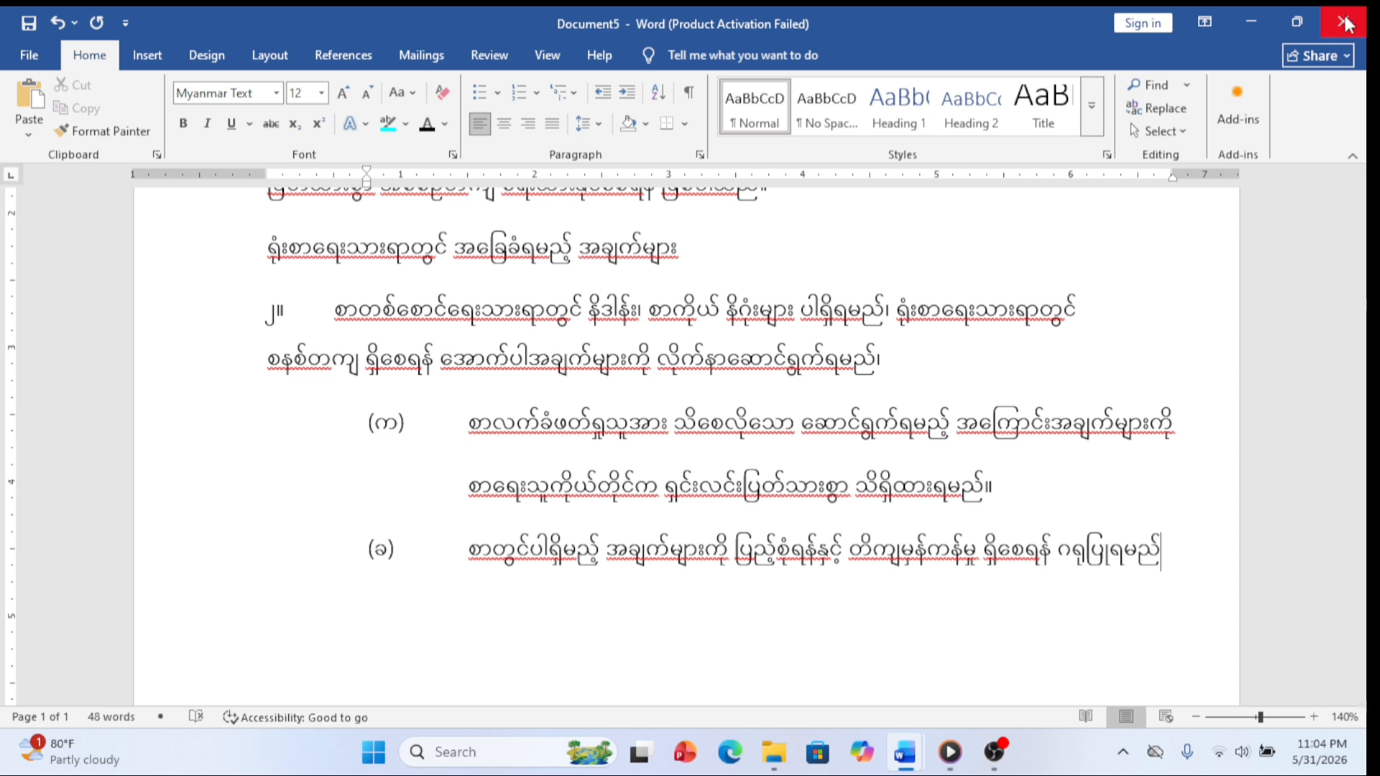
{"action": "type", "text": "။"}
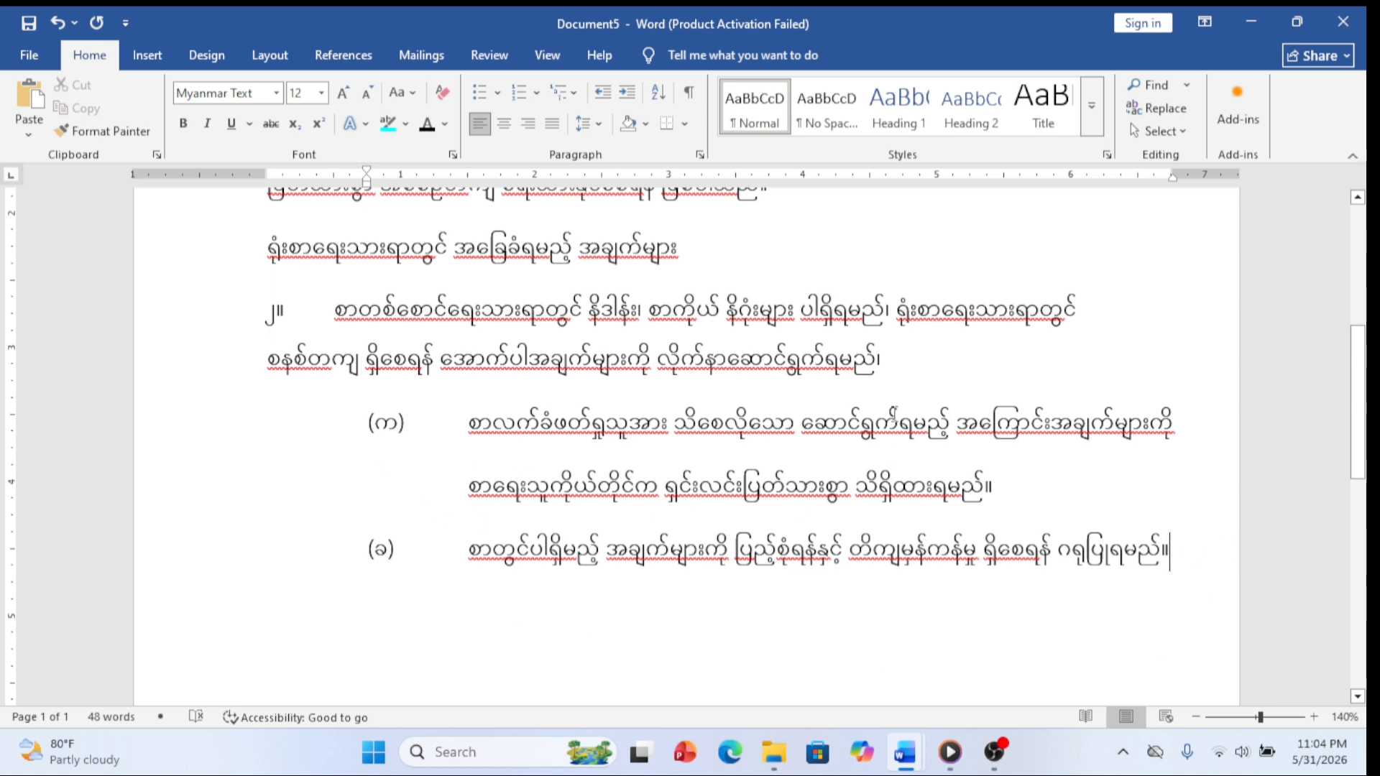
Step: Start a new paragraph with the label "(ဂ)" and a tab space, and enter "အချက်အလက်များကို" as its opening text
{"action": "key", "text": "Return"}
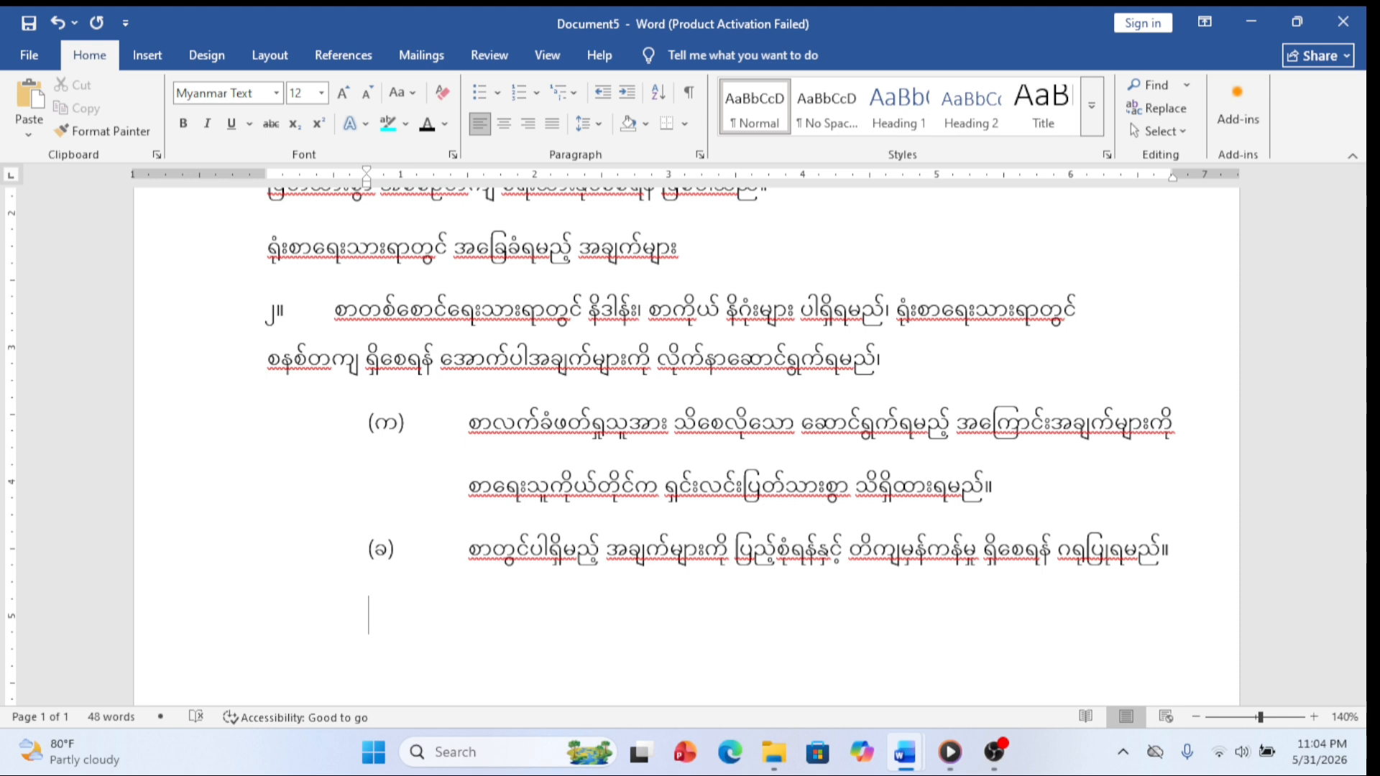
{"action": "type", "text": "(ဂ) အချက်"}
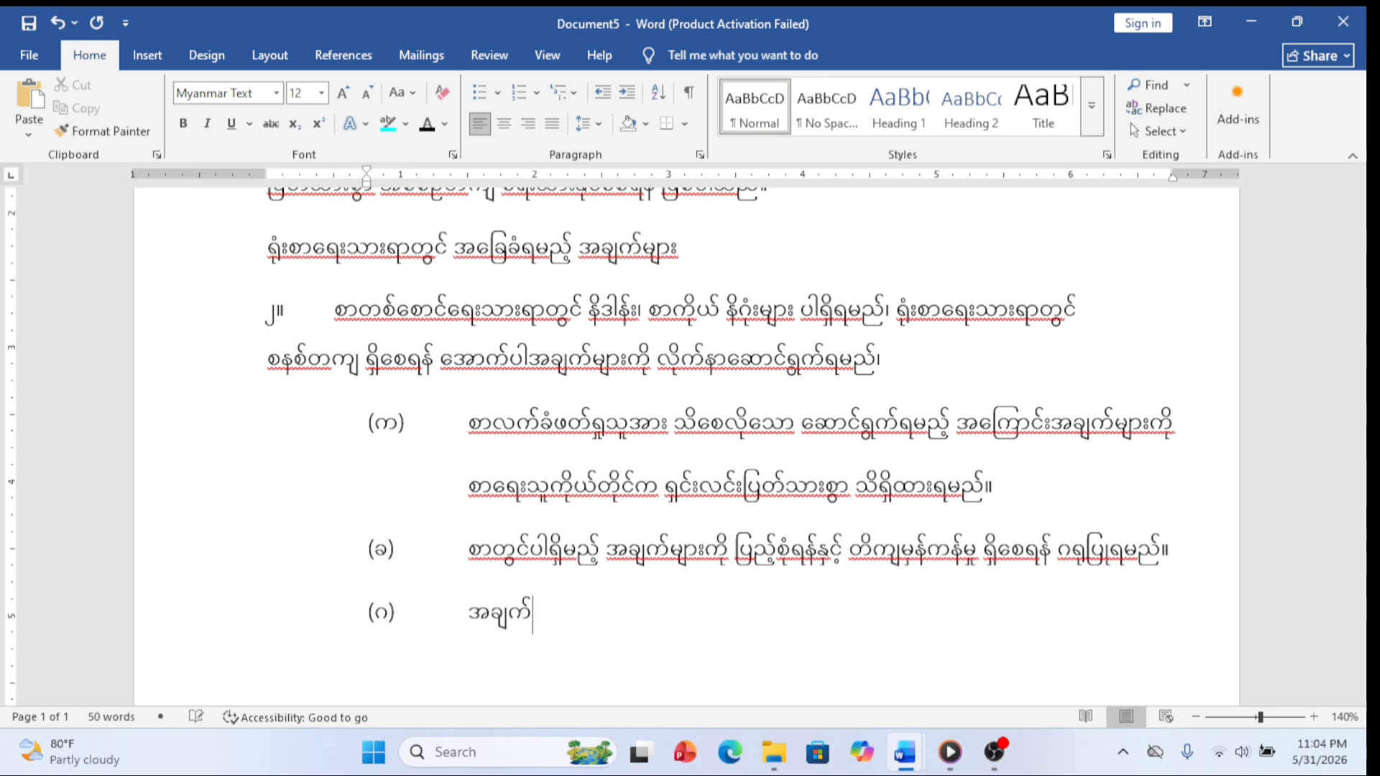
{"action": "type", "text": "အလက်များ"}
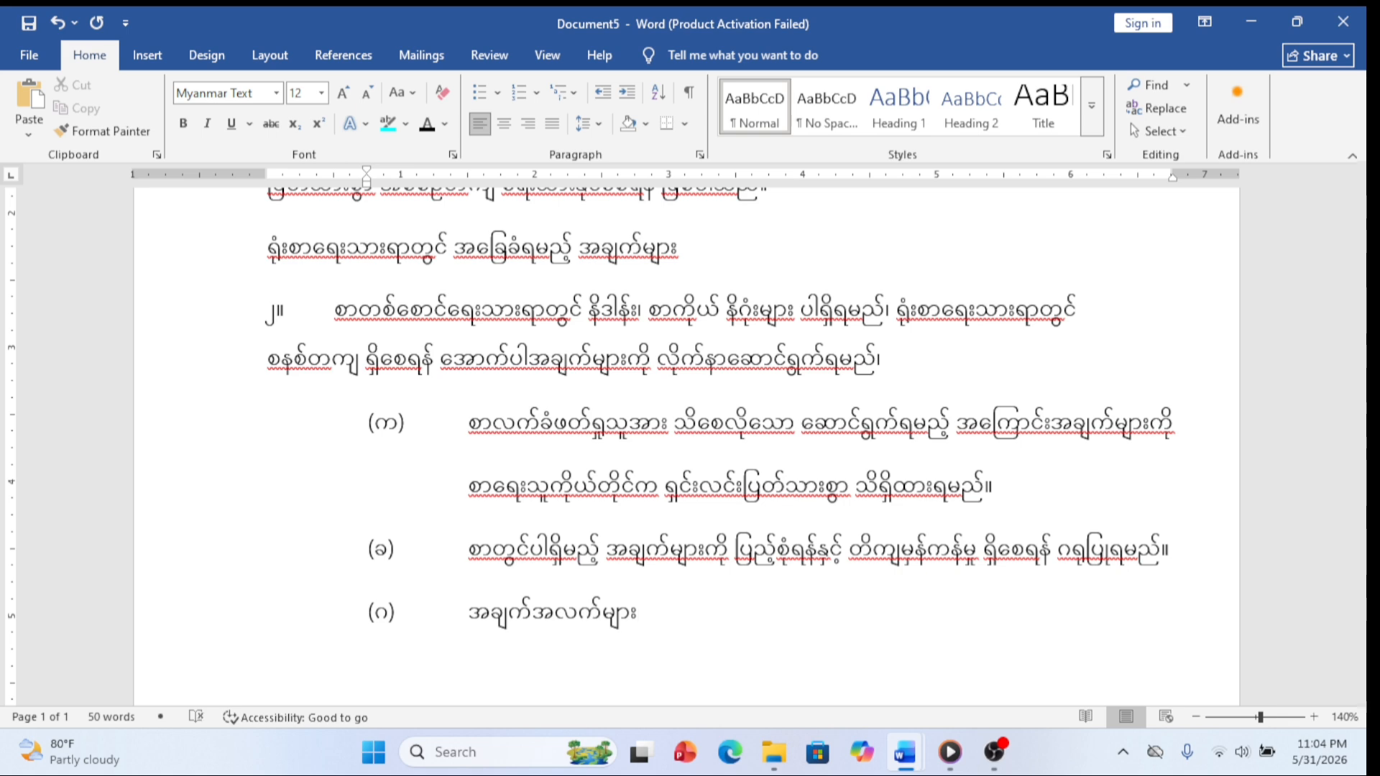
{"action": "type", "text": "ကို "}
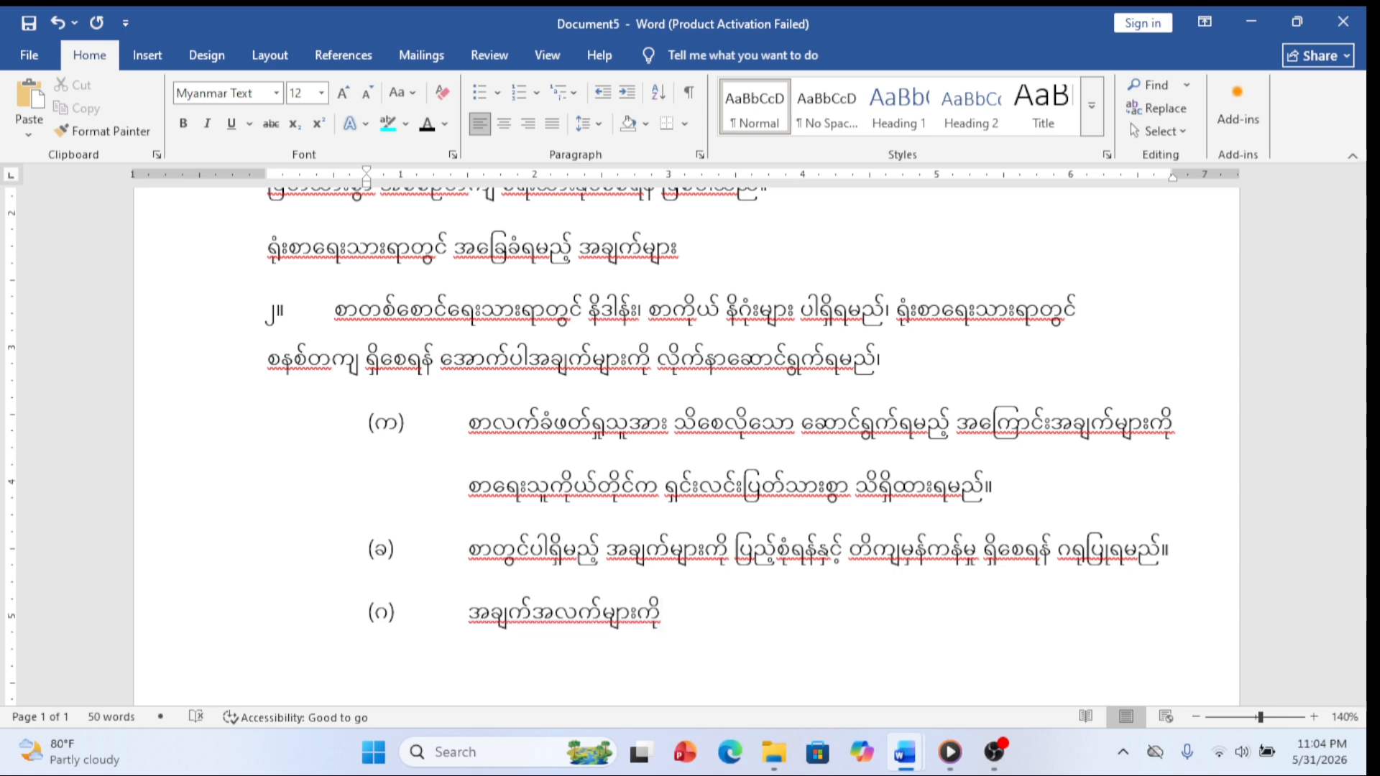
Step: Complete item (ဂ) with "အစီအစဉ်တကျ ဖော်ပြရမည်။" after "အချက်အလက်များကို"
{"action": "type", "text": "အစိ"}
{"action": "key", "text": "BackSpace"}
{"action": "type", "text": "ီအစဉ်"}
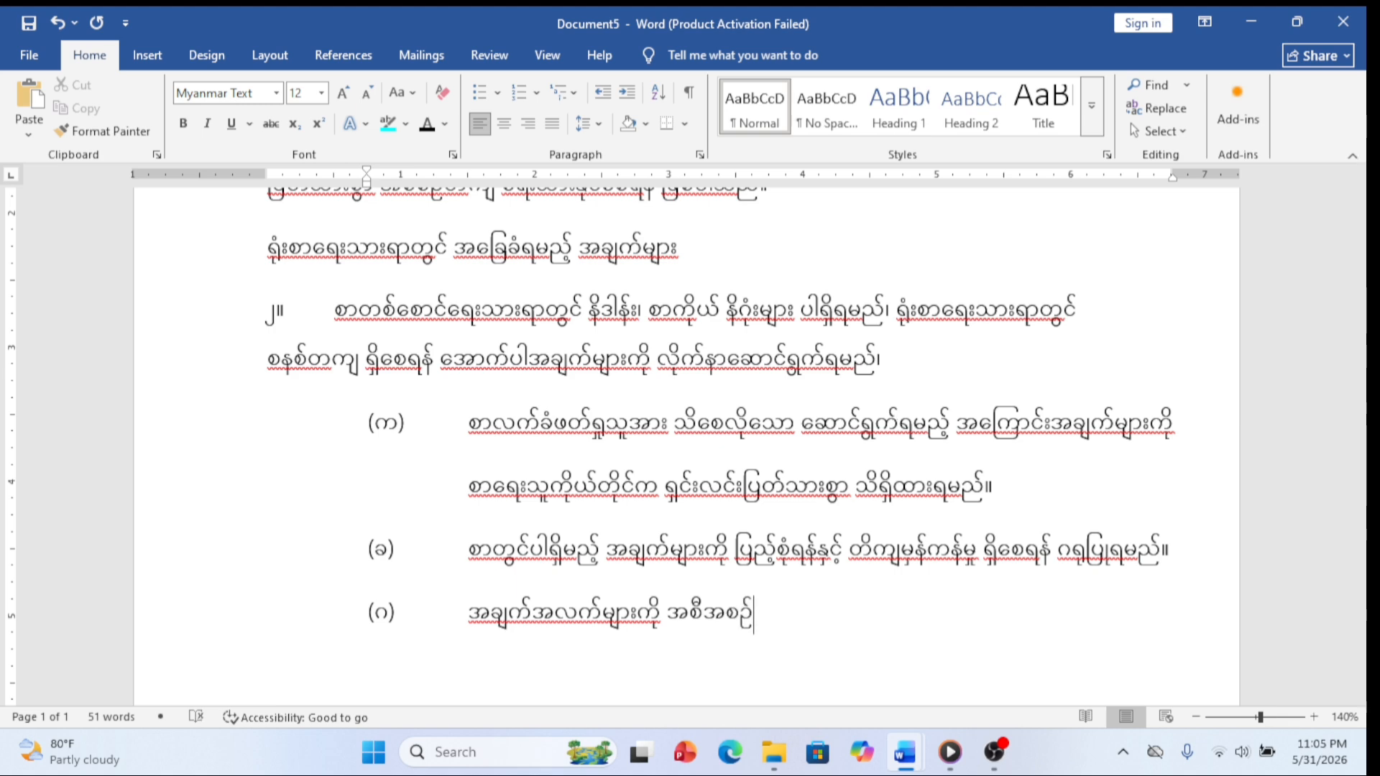
{"action": "type", "text": "တကျ ဖော်"}
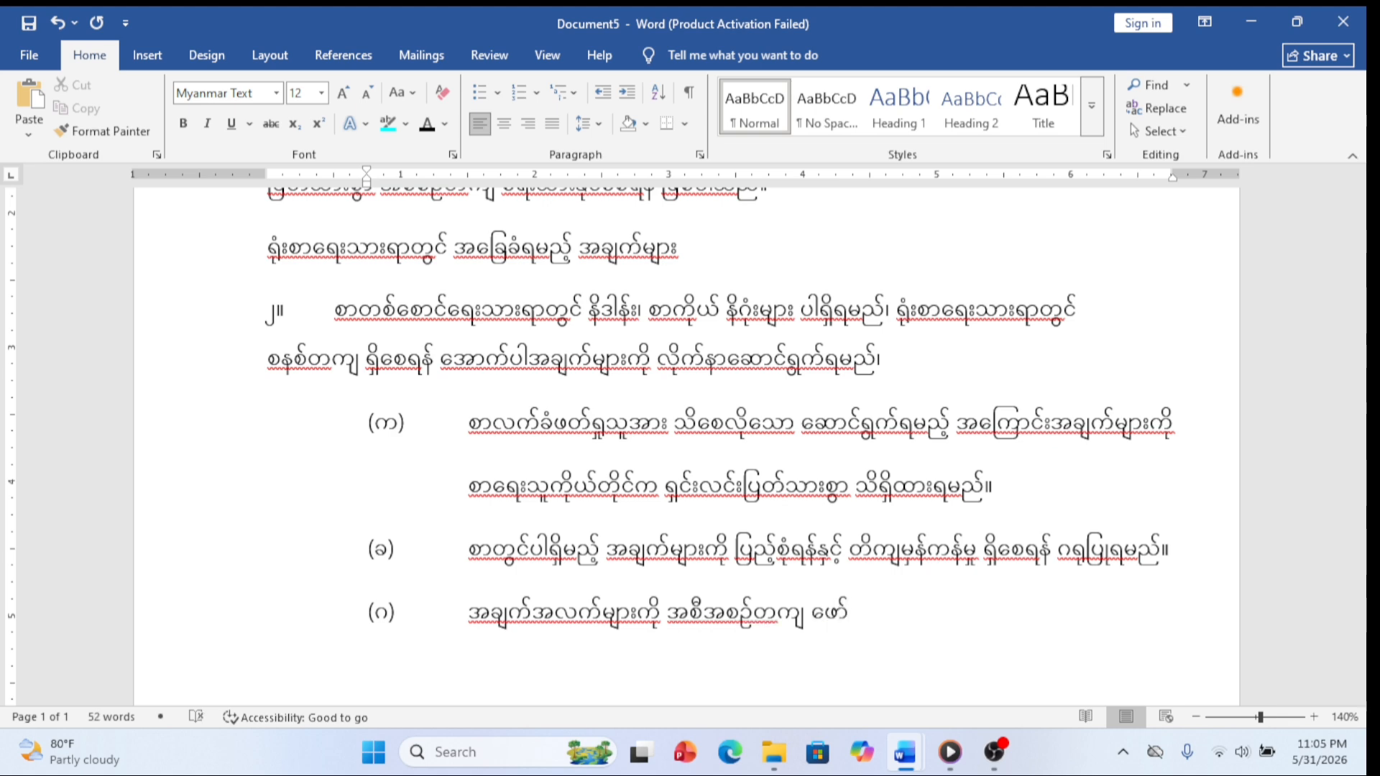
{"action": "type", "text": "ပြရမည်"}
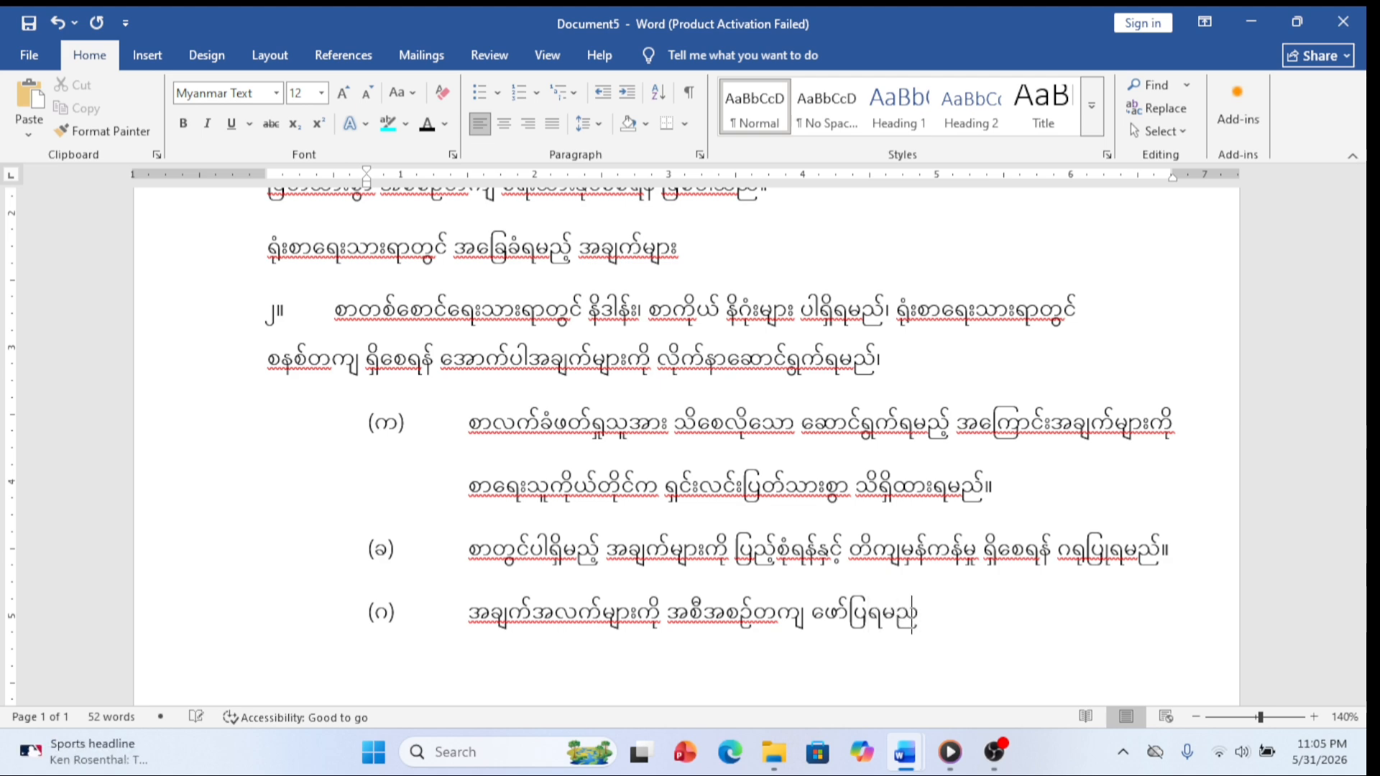
{"action": "type", "text": "။"}
Step: Start a new paragraph with the label "(ဃ)" and a tab space, and enter "လိုရင်းကို တိုတို" as its opening text
{"action": "key", "text": "Return"}
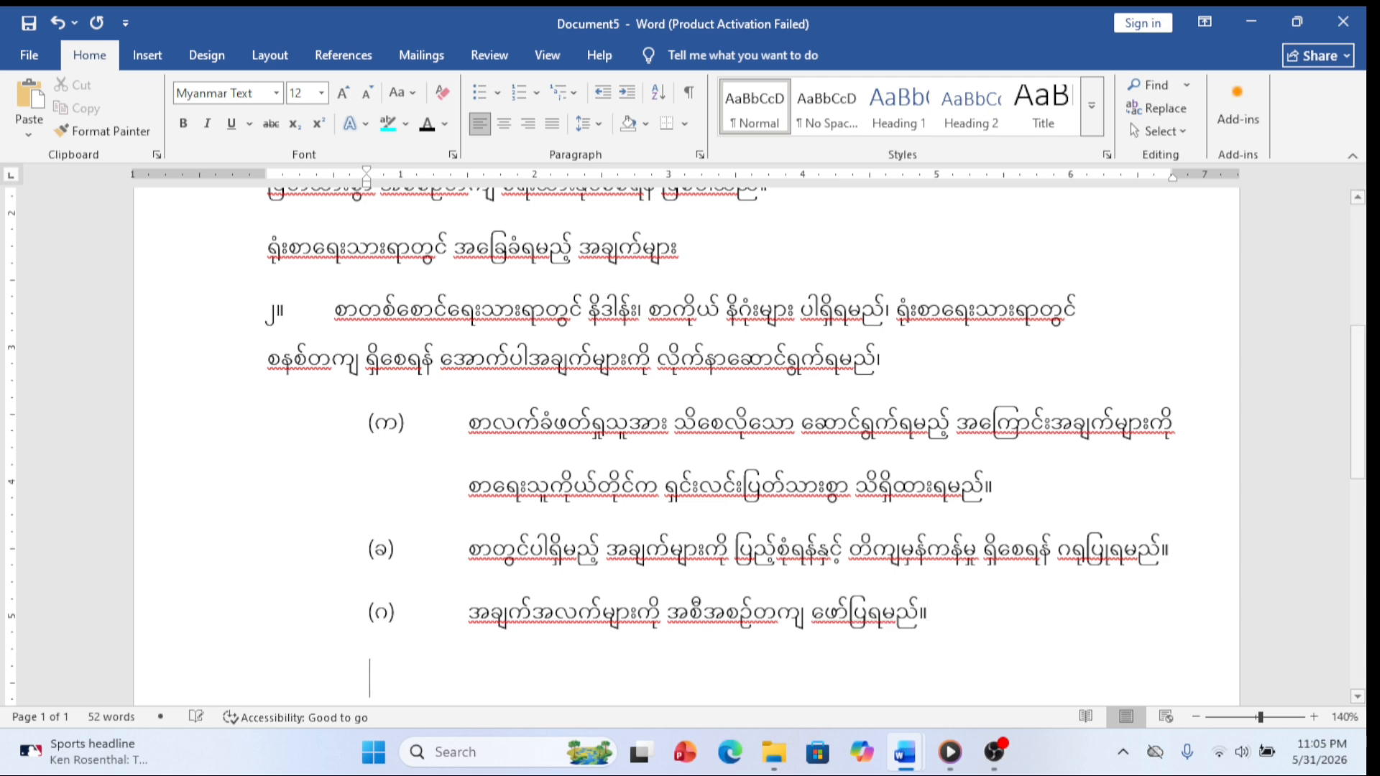
{"action": "scroll", "coordinate": [967, 548], "scroll_direction": "down", "scroll_amount": 3}
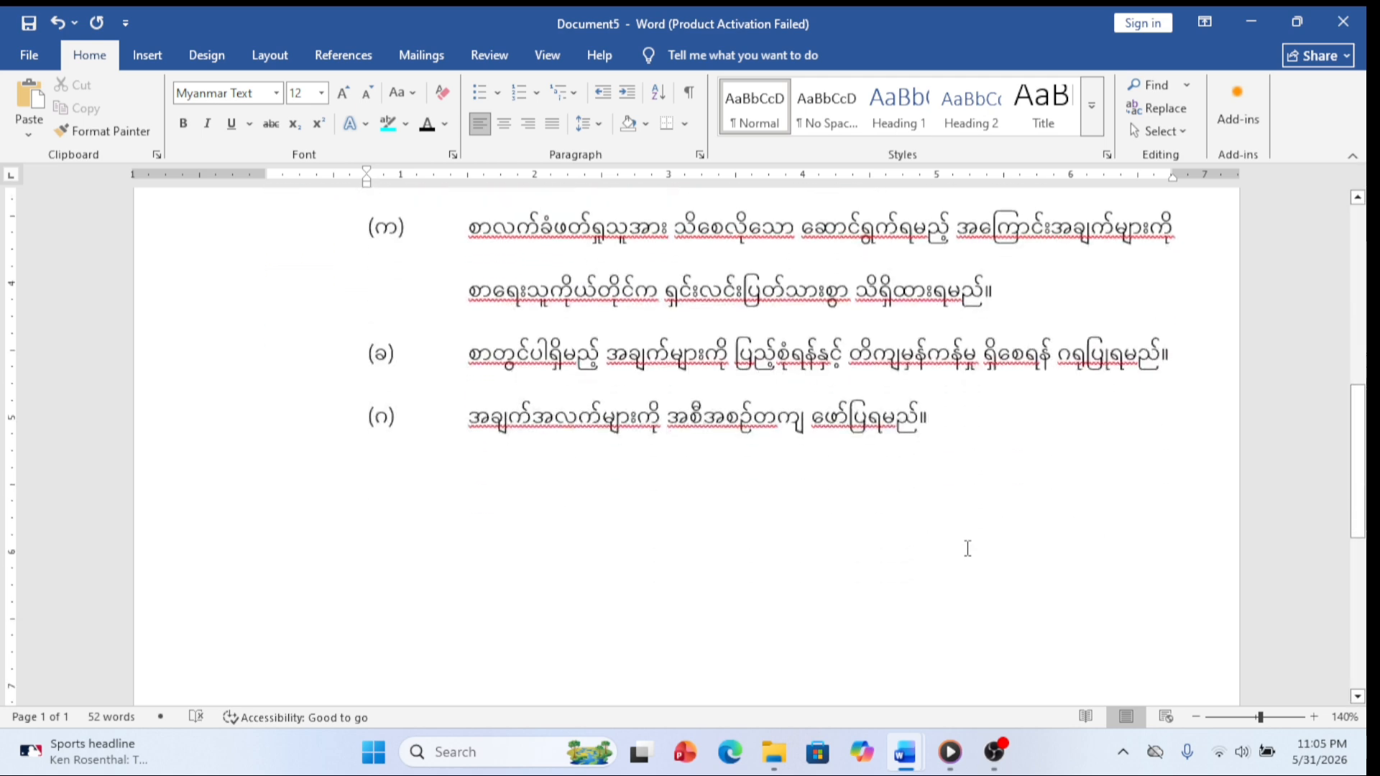
{"action": "scroll", "coordinate": [970, 543], "scroll_direction": "up", "scroll_amount": 1}
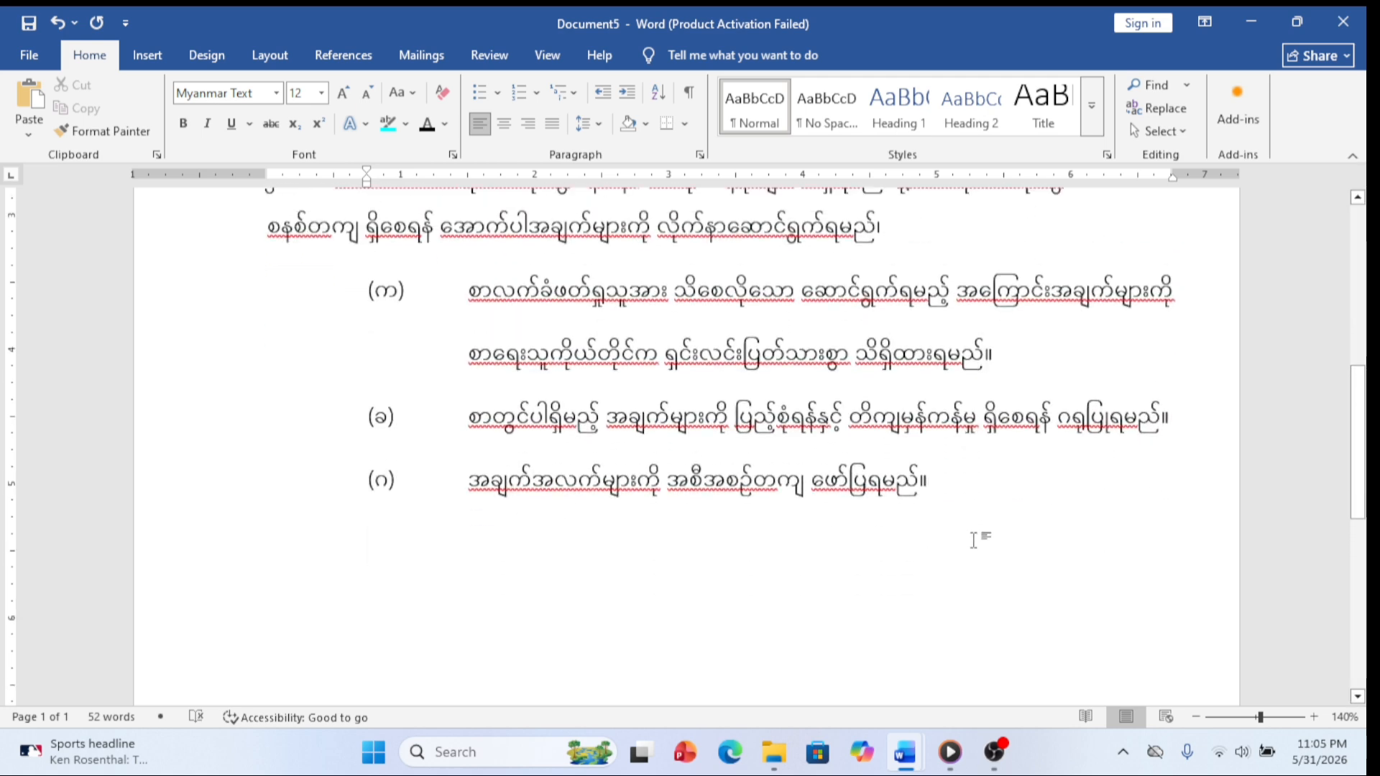
{"action": "type", "text": "("}
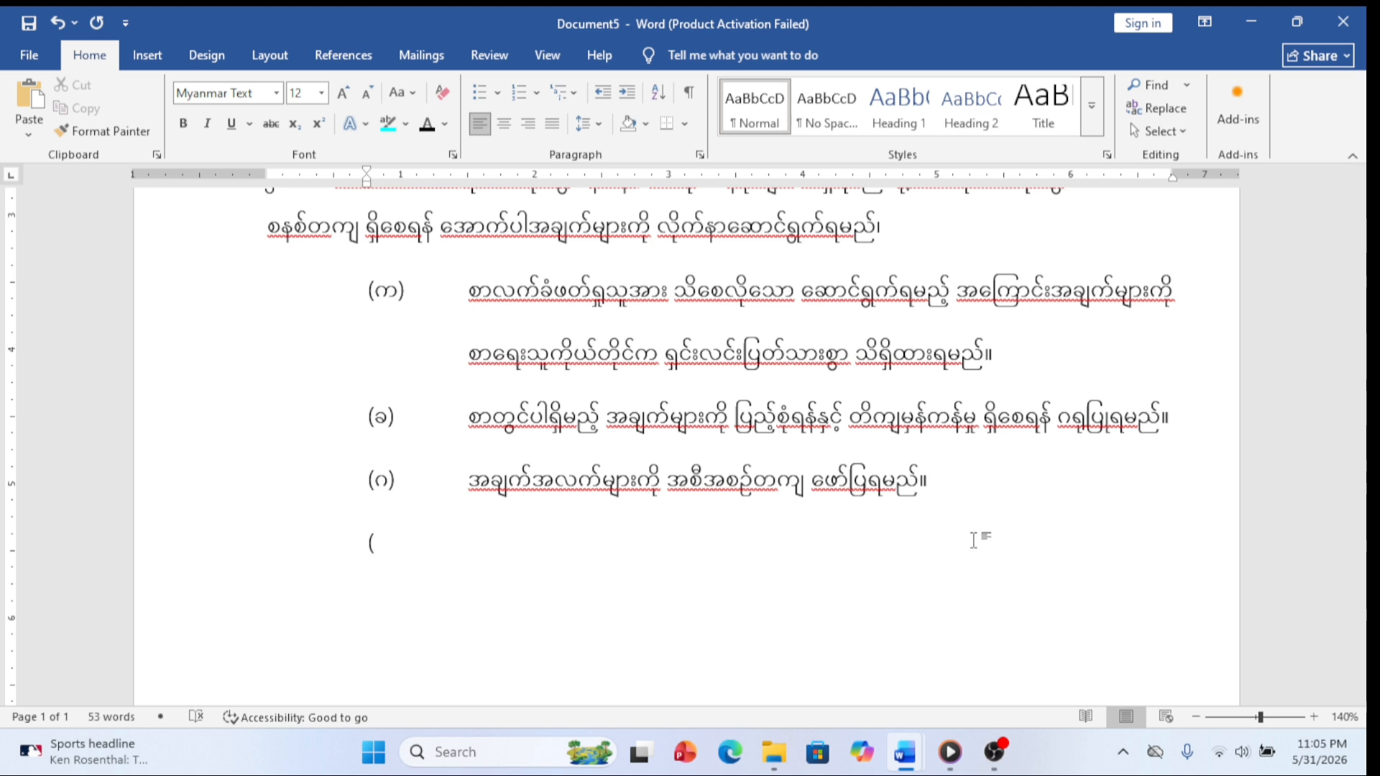
{"action": "type", "text": "ဃ)"}
{"action": "key", "text": "Tab"}
{"action": "type", "text": "လိုရင"}
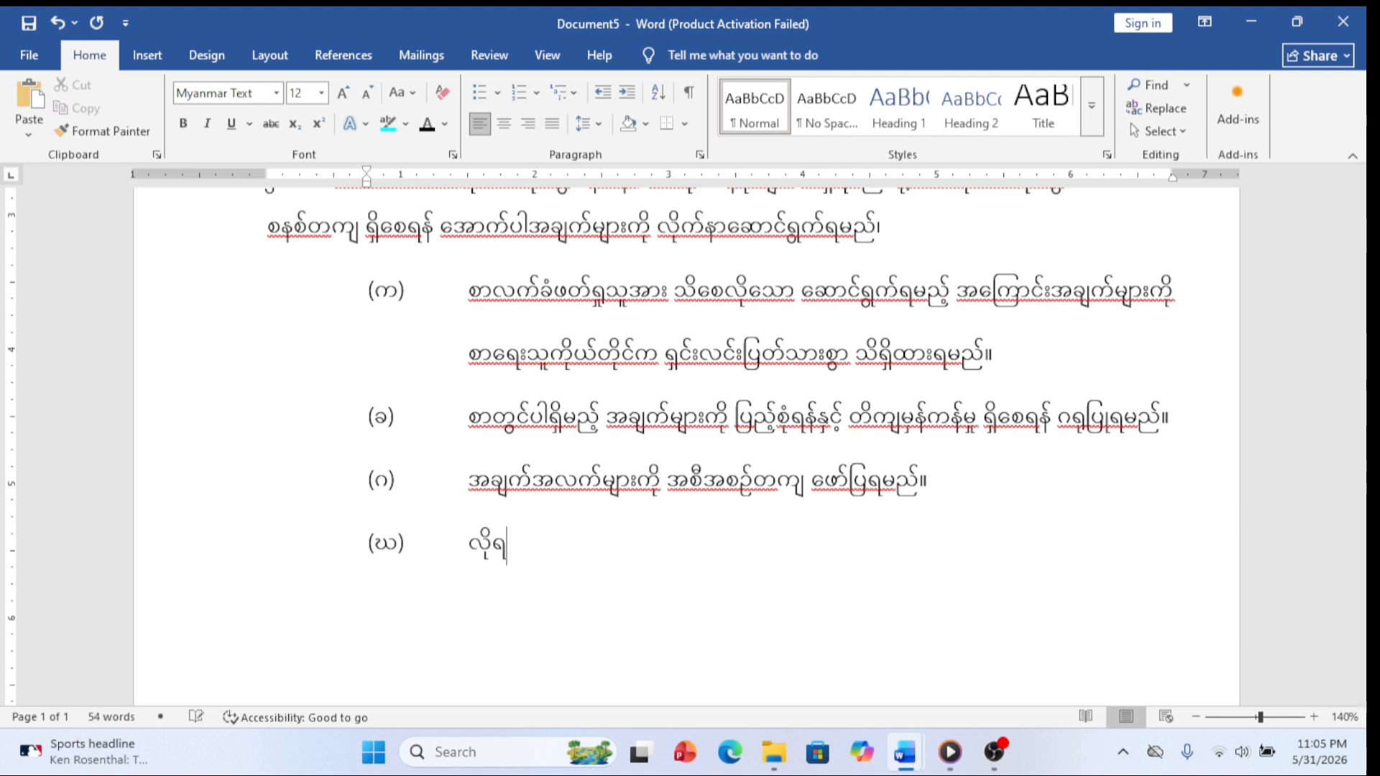
{"action": "key", "text": "BackSpace"}
{"action": "type", "text": "င်း"}
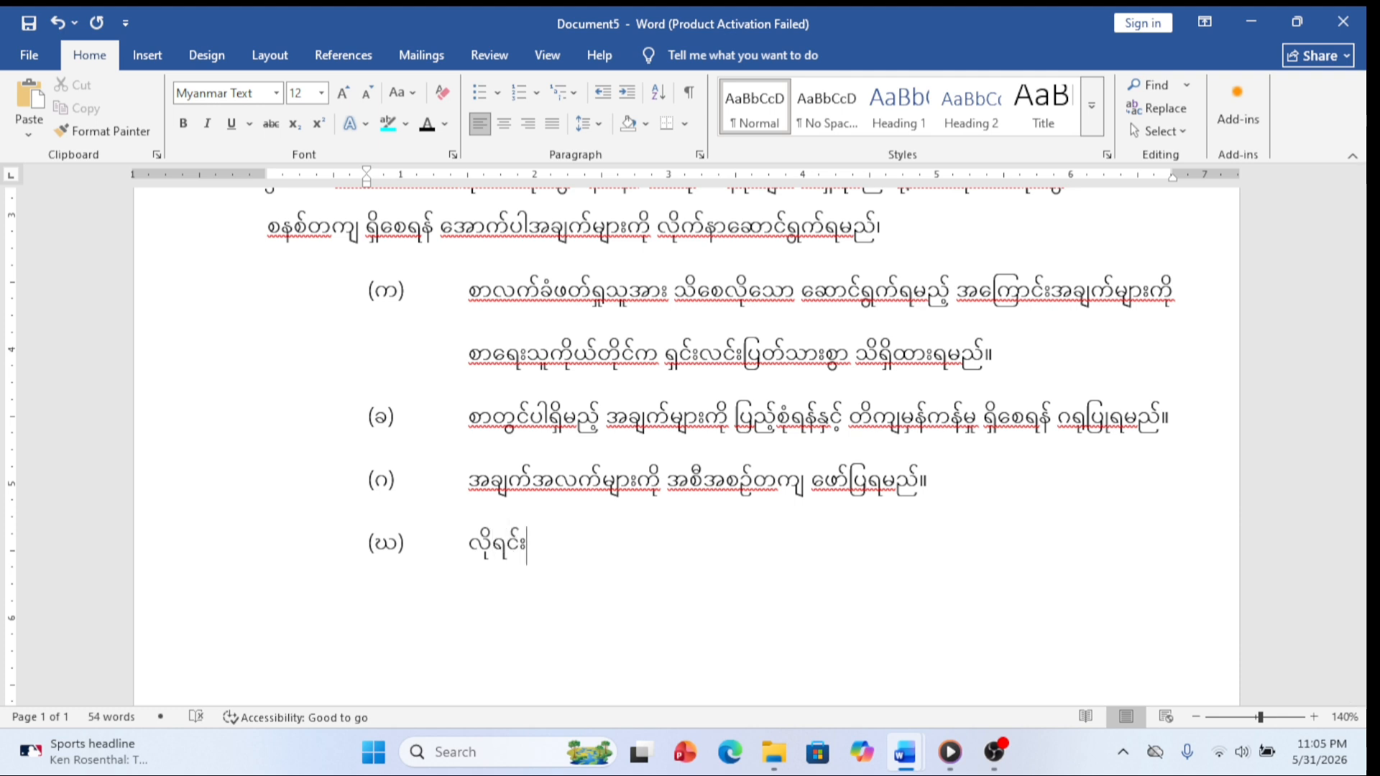
{"action": "type", "text": "ကို"}
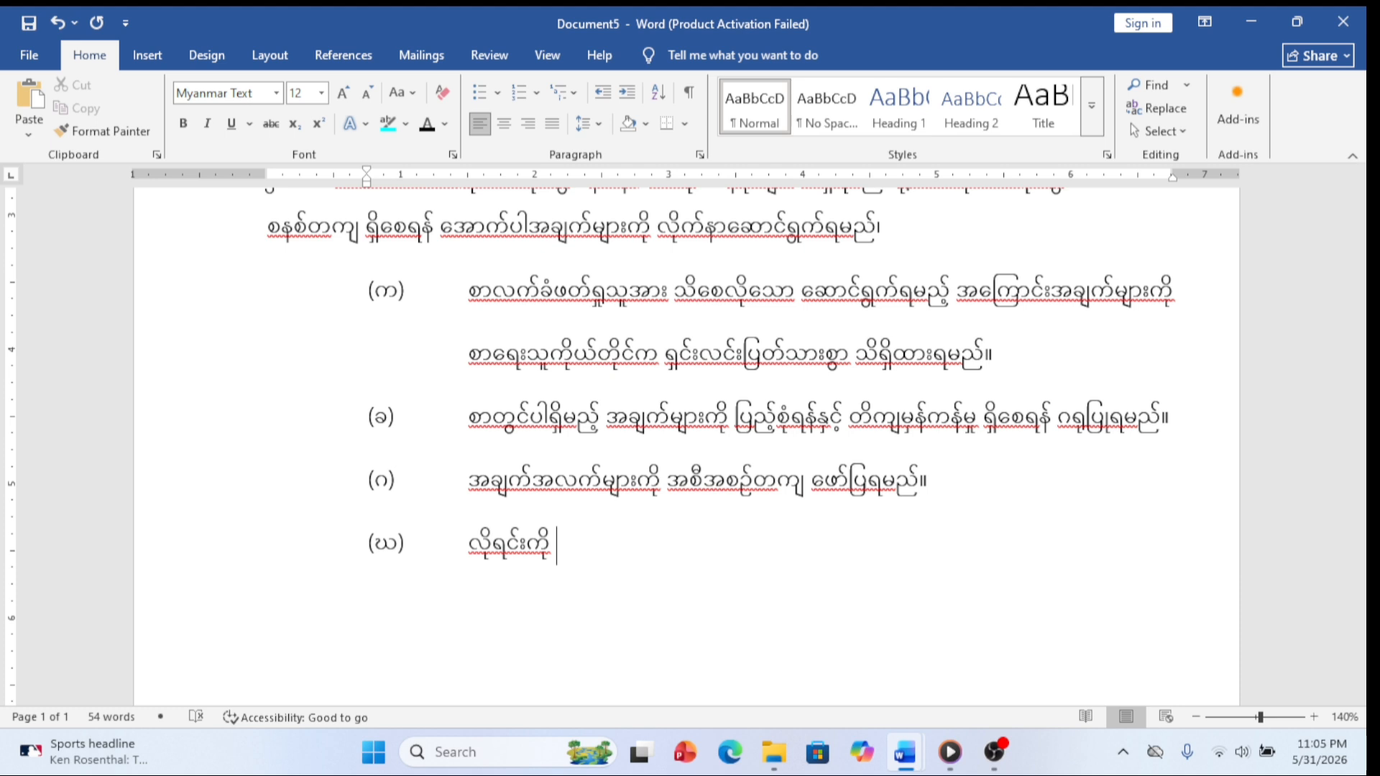
{"action": "type", "text": " တိုတို"}
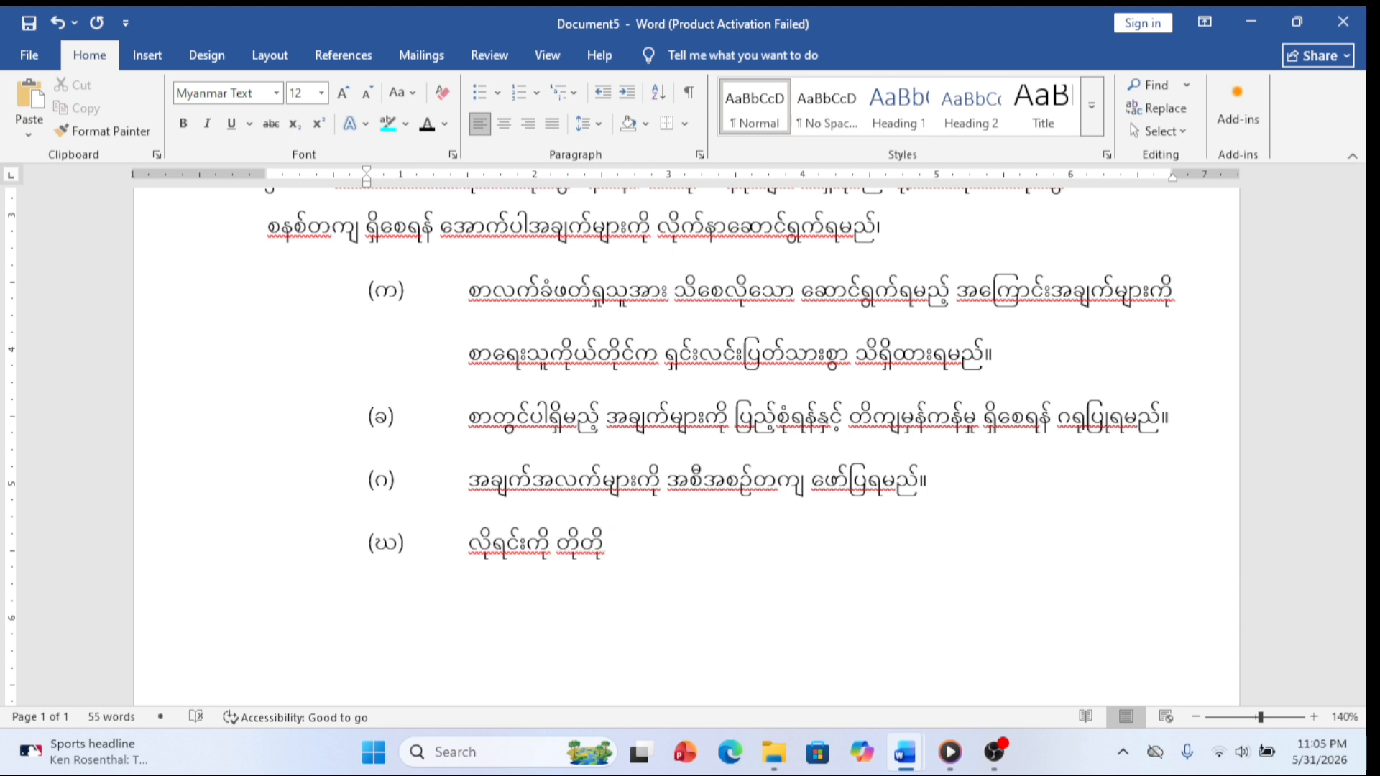
Step: Add "နှင့် တိကျ ရှင်းလင်းစွာ" to item (ဃ) after "တိုတို"
{"action": "type", "text": " မ"}
{"action": "key", "text": "BackSpace"}
{"action": "type", "text": "နှင့် တိျ"}
{"action": "key", "text": "BackSpace"}
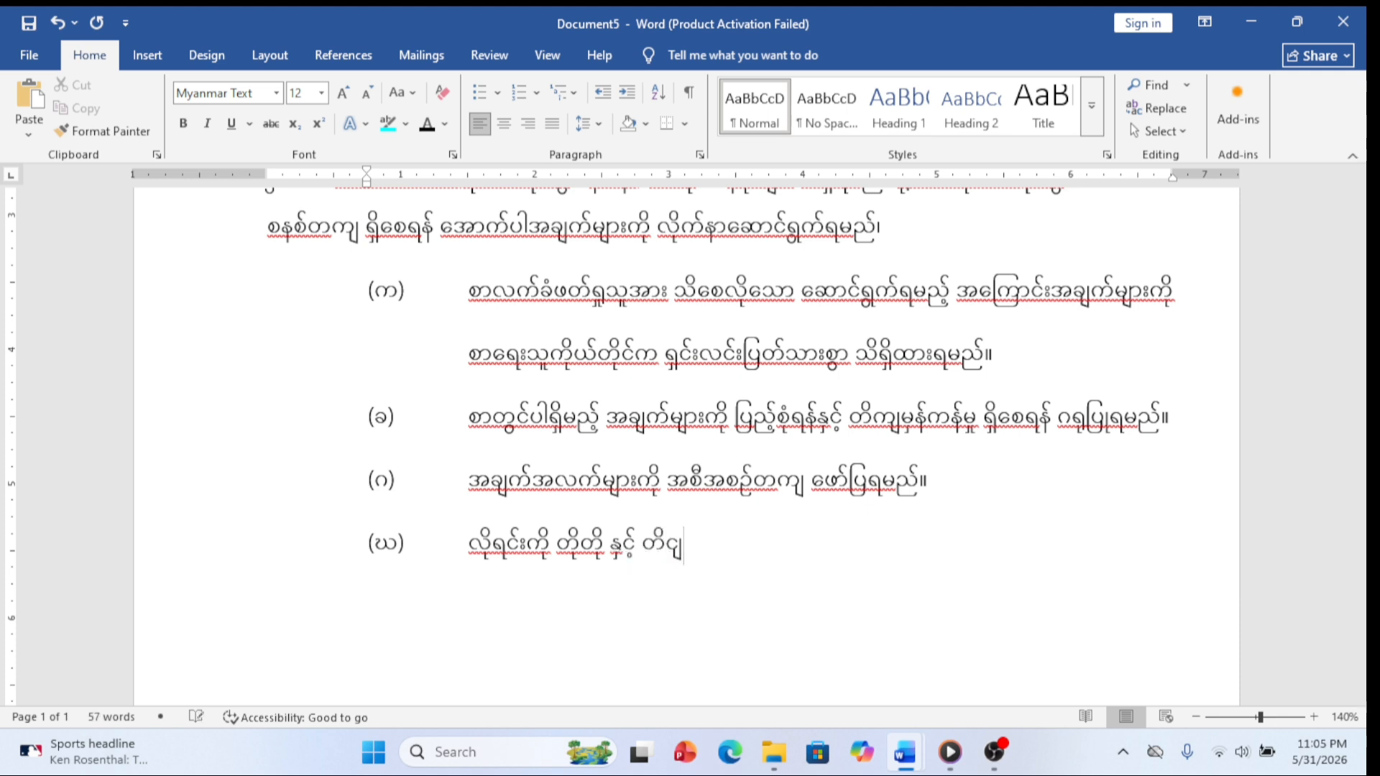
{"action": "type", "text": "ကျ ရှင်းလင်း"}
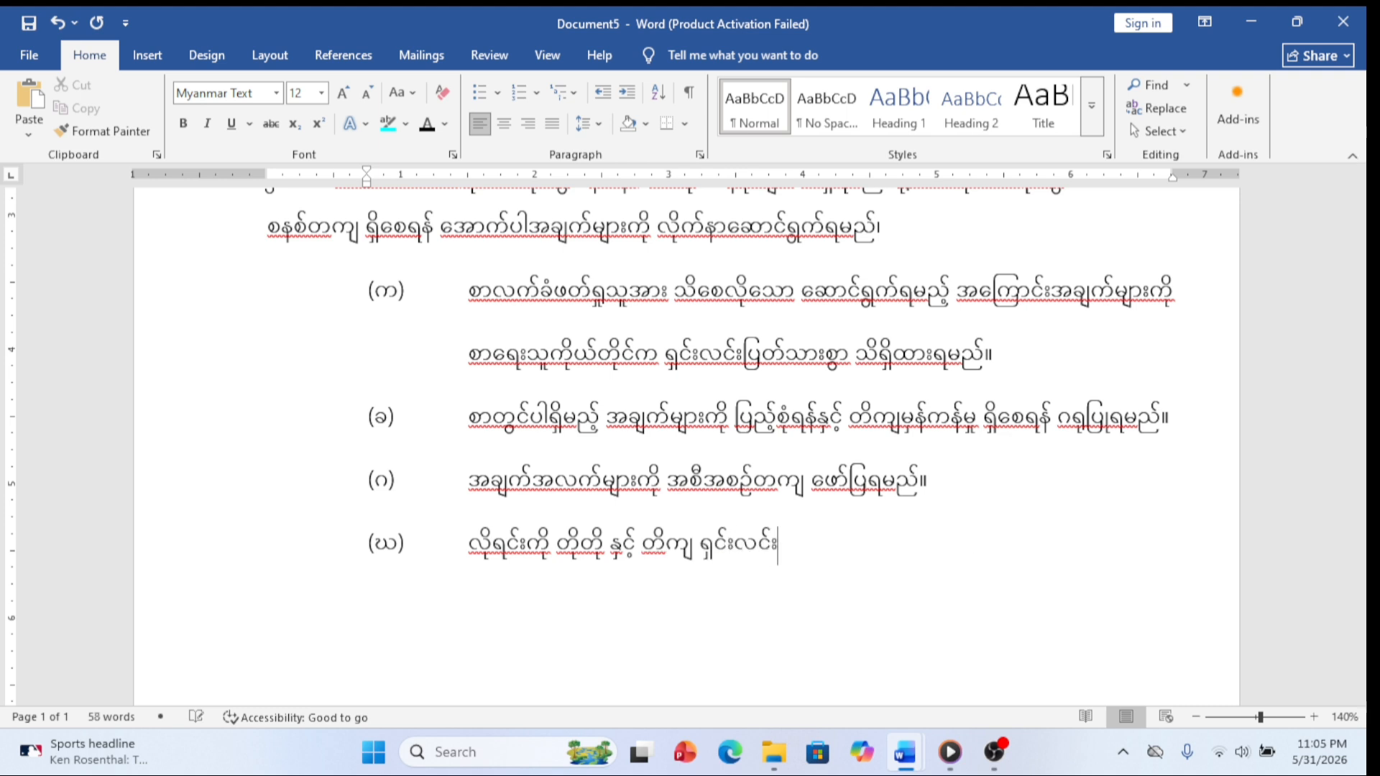
{"action": "type", "text": "ဟ"}
{"action": "key", "text": "BackSpace"}
{"action": "type", "text": "စွာ"}
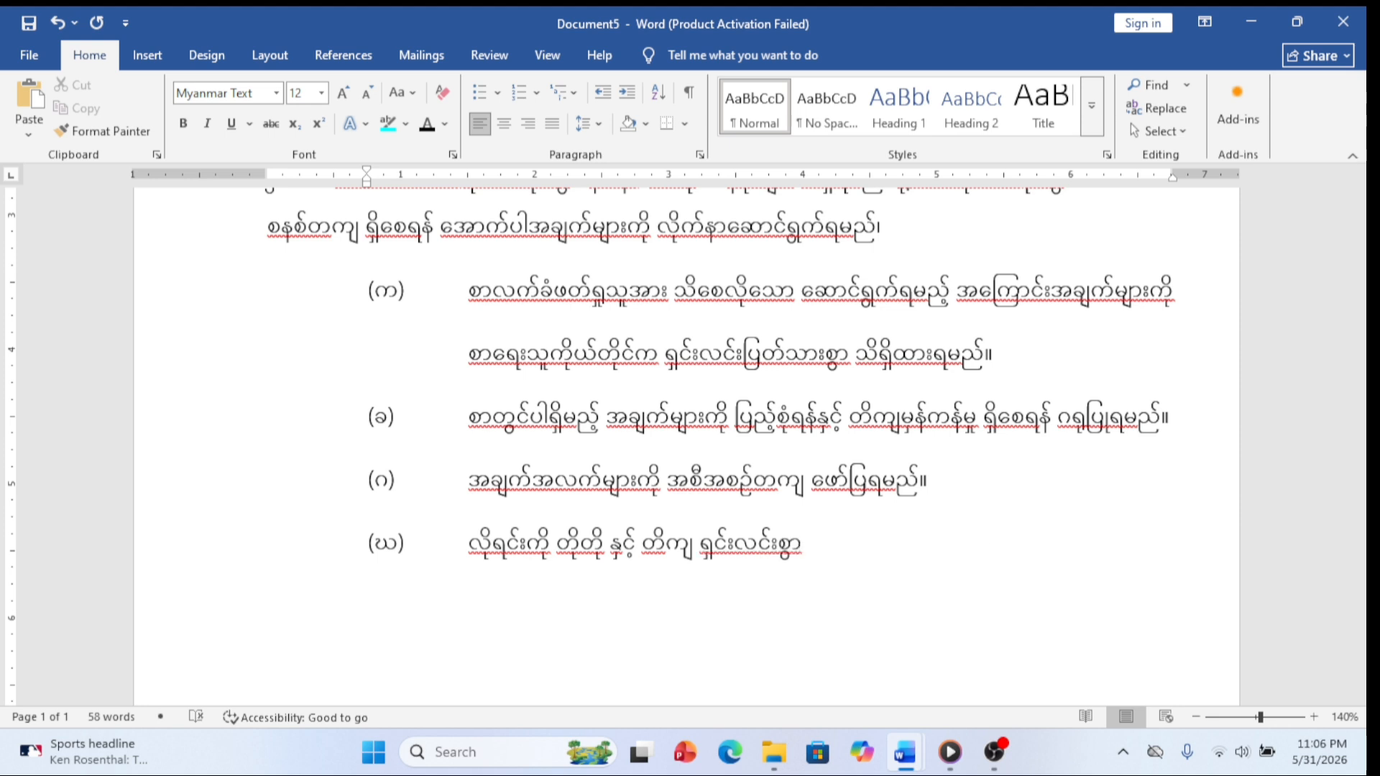
Step: Continue item (ဃ) with "ရေးသားရမည်၊ သို့ရာတွင်" after "ရှင်းလင်းစွာ"
{"action": "type", "text": " ေရးသားရ"}
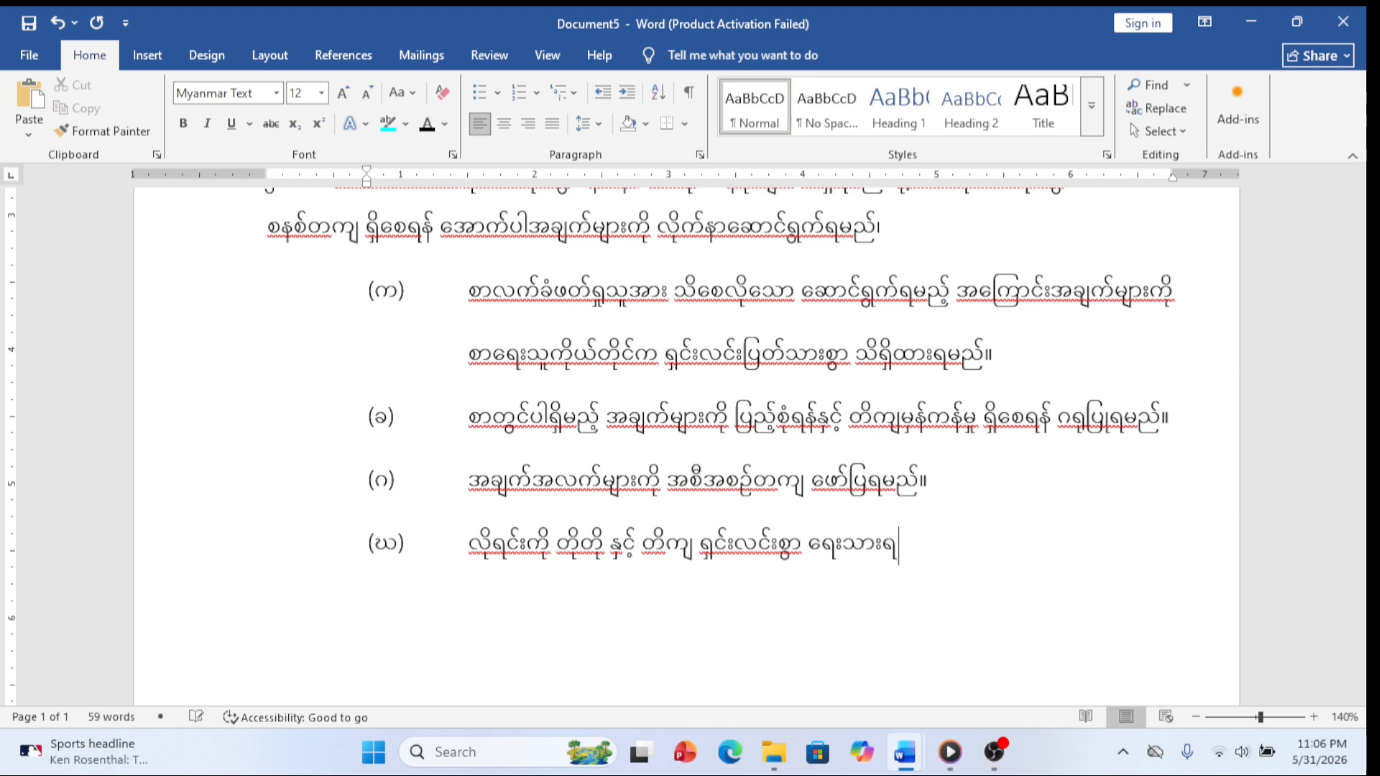
{"action": "type", "text": "မည်၊"}
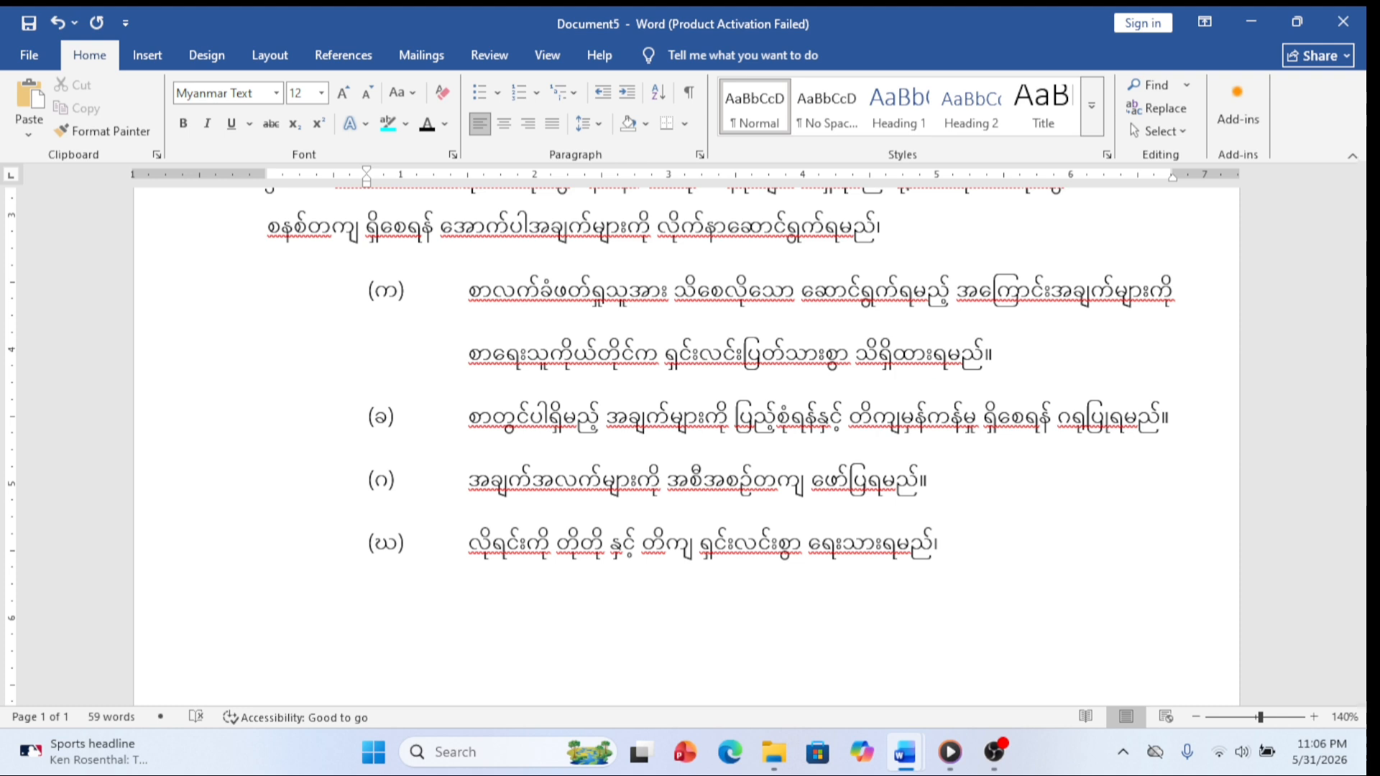
{"action": "type", "text": " သို့ရာတွ"}
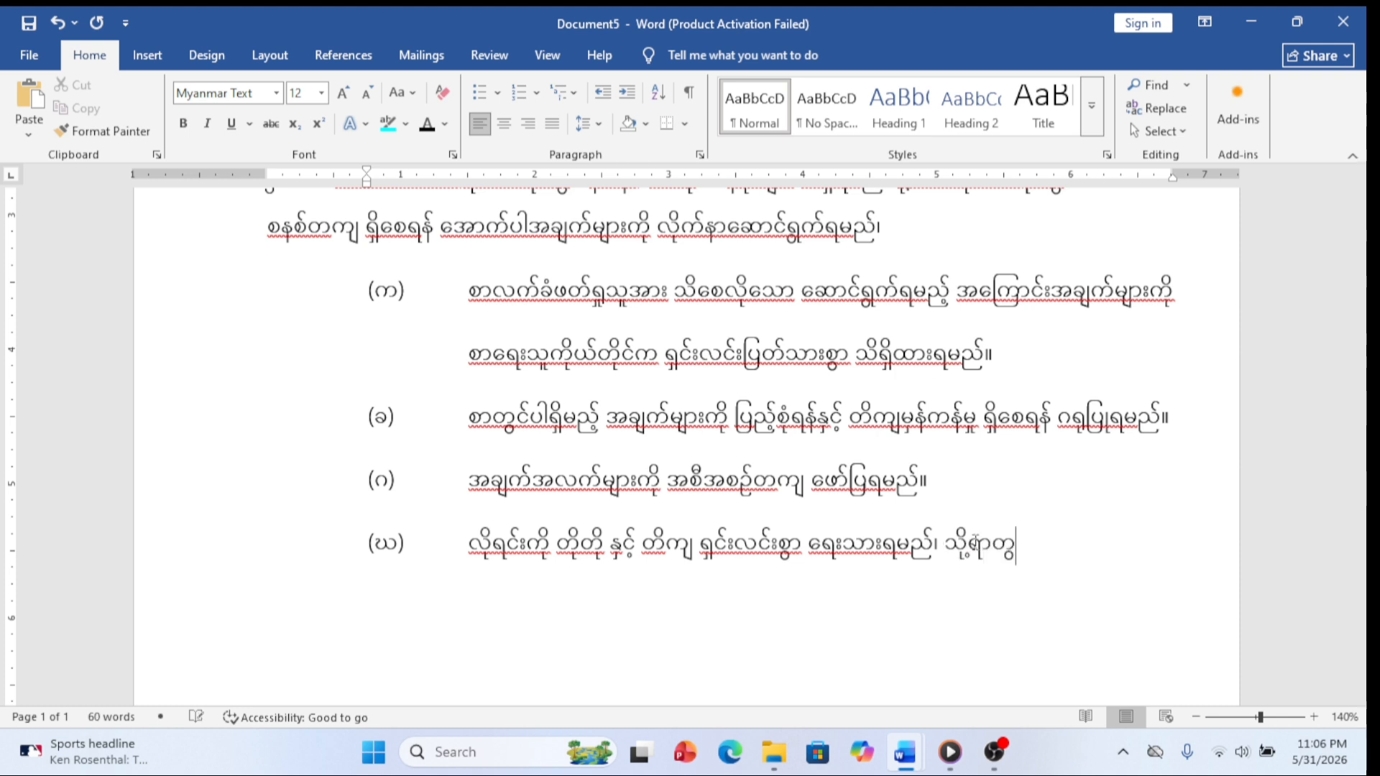
{"action": "type", "text": "င်"}
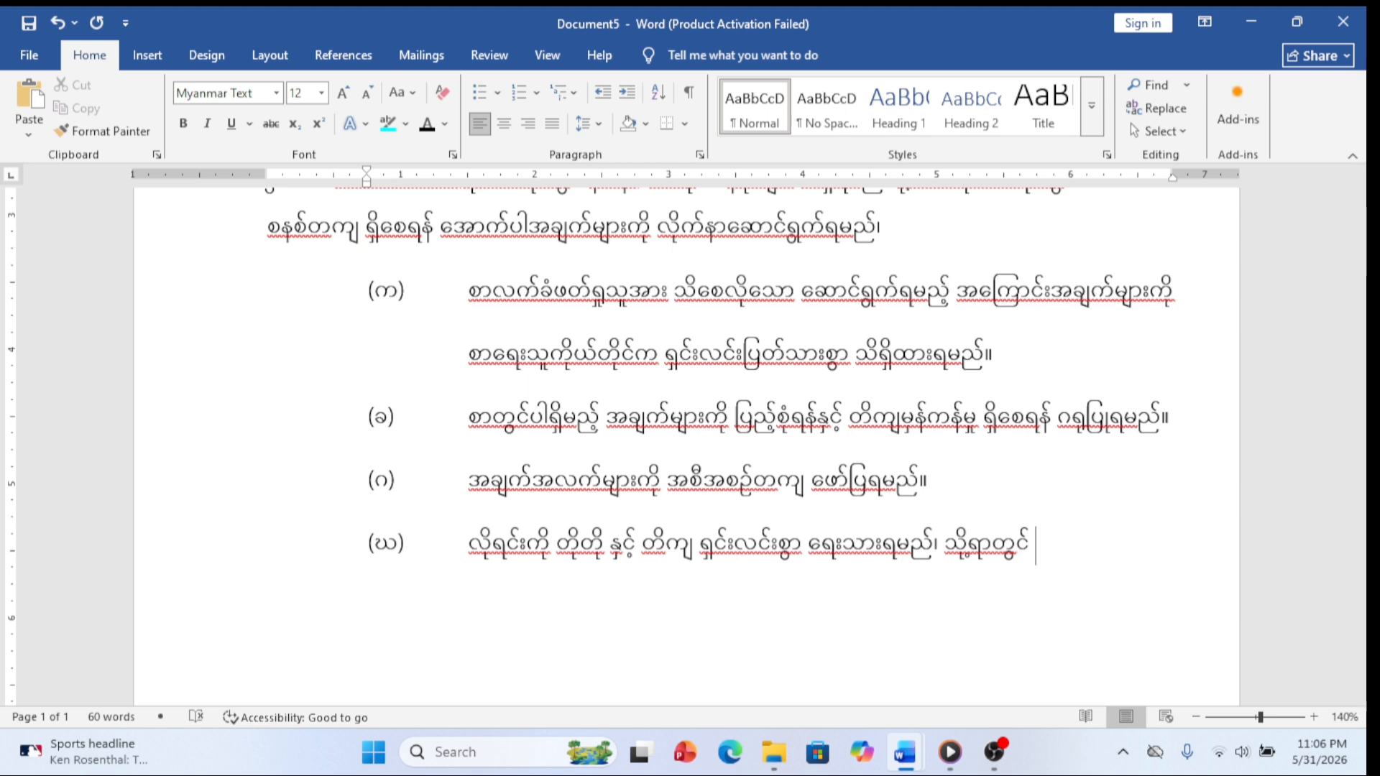
Step: Add the word "အဓိပ္ပာယ်" to item (ဃ) after "သို့ရာတွင်"
{"action": "type", "text": " အဓိပ္ပ"}
{"action": "key", "text": "BackSpace"}
{"action": "key", "text": "BackSpace"}
{"action": "type", "text": "္ပာယ"}
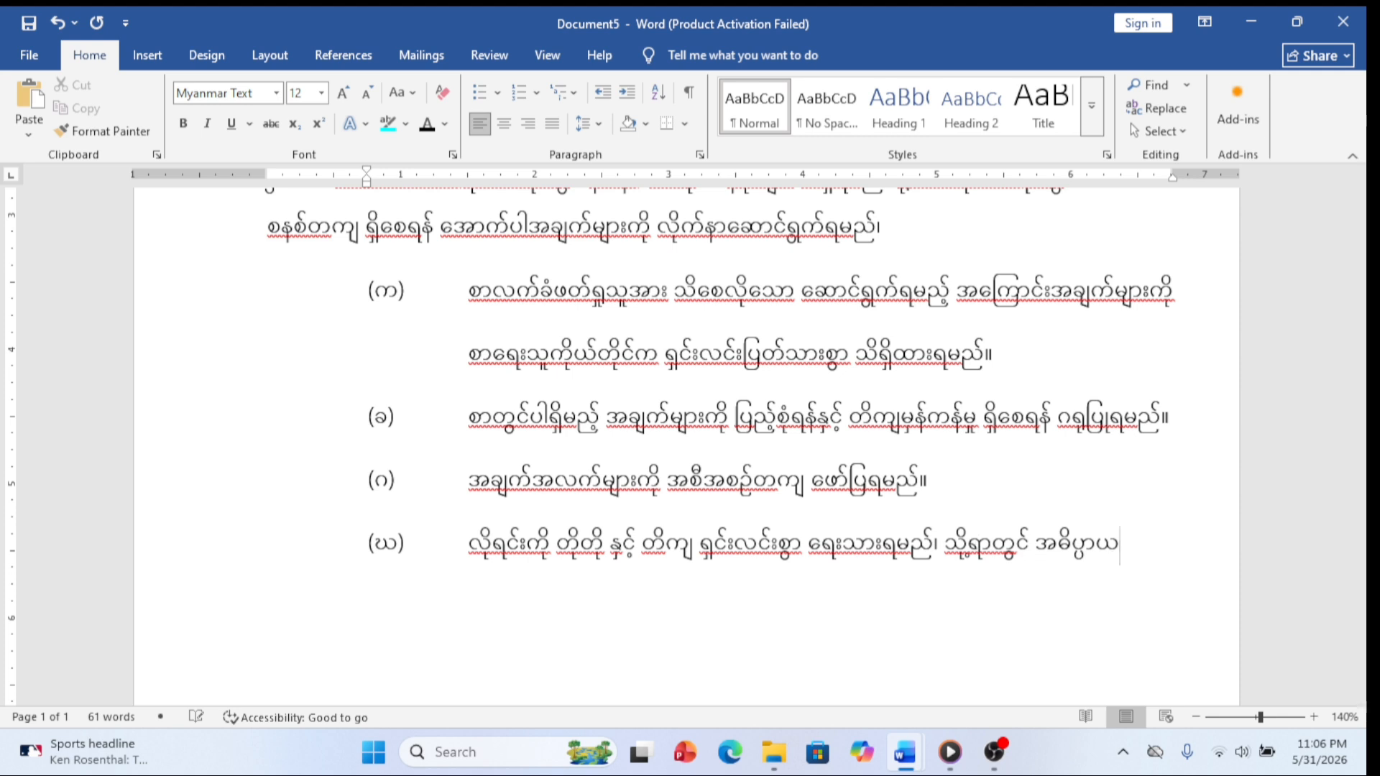
{"action": "type", "text": "် "}
{"action": "type", "text": "ေ"}
{"action": "key", "text": "BackSpace"}
{"action": "key", "text": "BackSpace"}
{"action": "type", "text": "ပေါ်"}
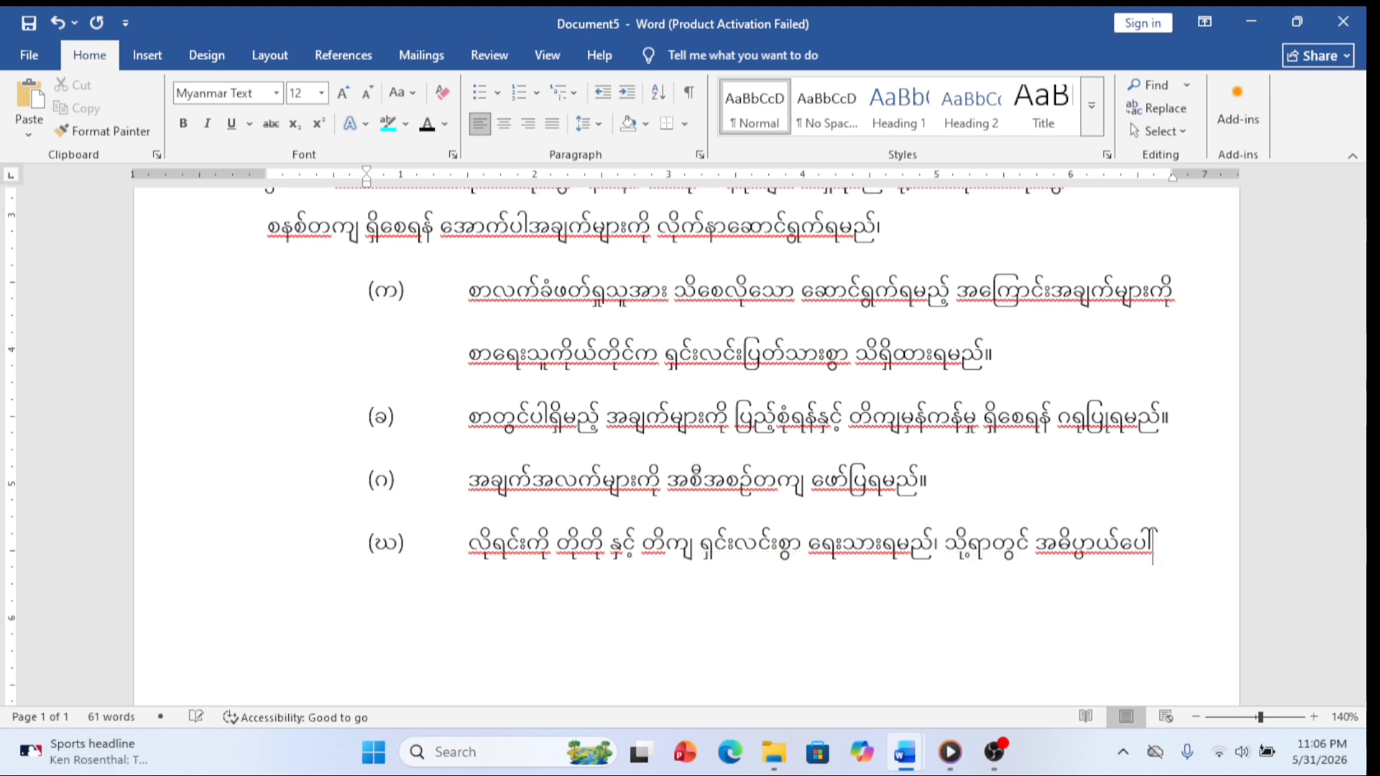
{"action": "type", "text": "လ"}
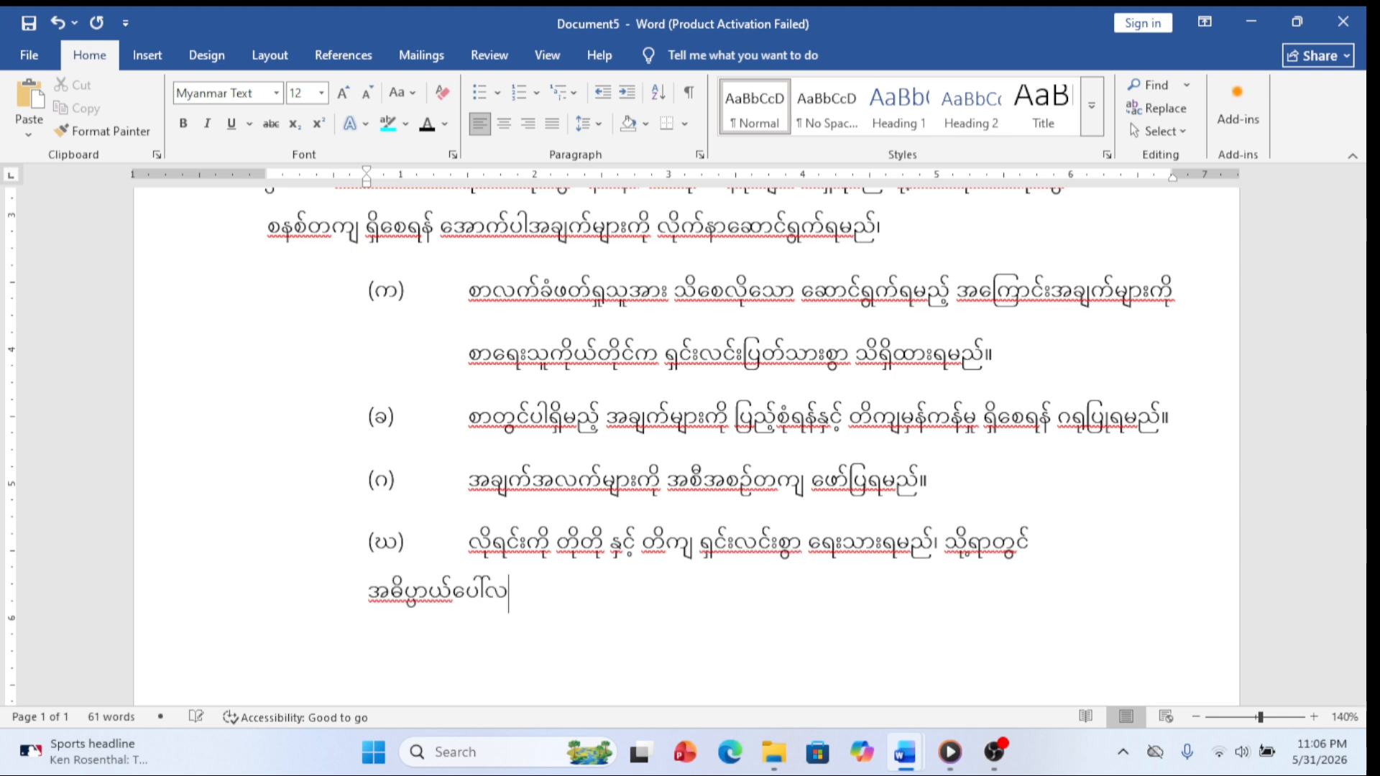
{"action": "key", "text": "BackSpace"}
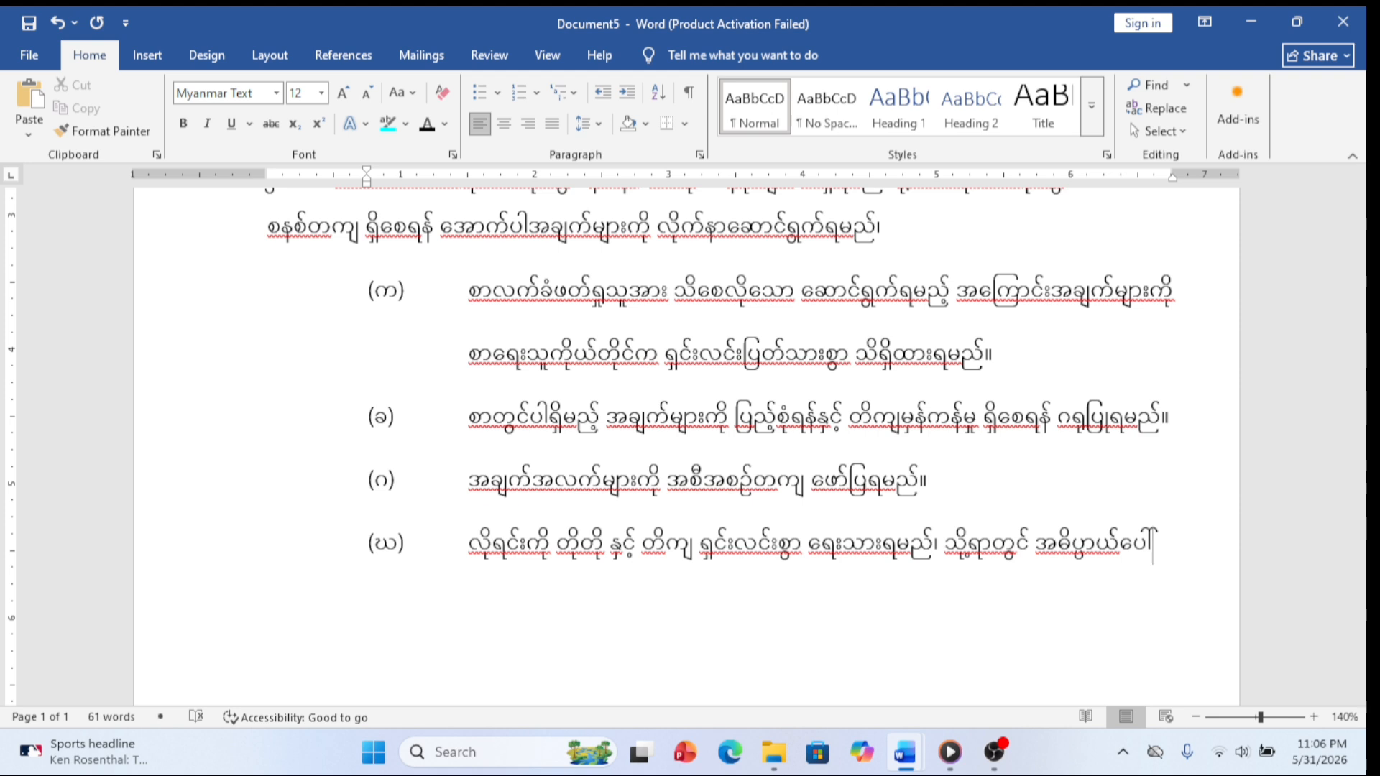
{"action": "key", "text": "BackSpace"}
{"action": "key", "text": "BackSpace"}
{"action": "key", "text": "BackSpace"}
{"action": "key", "text": "BackSpace"}
Step: Continue item (ဃ) on a new line indented by two tabs with "ပေါ်လွင်၍ သိသာထင်ရှားအောင်"
{"action": "key", "text": "Return"}
{"action": "key", "text": "Tab"}
{"action": "key", "text": "Tab"}
{"action": "type", "text": "ပေါလ"}
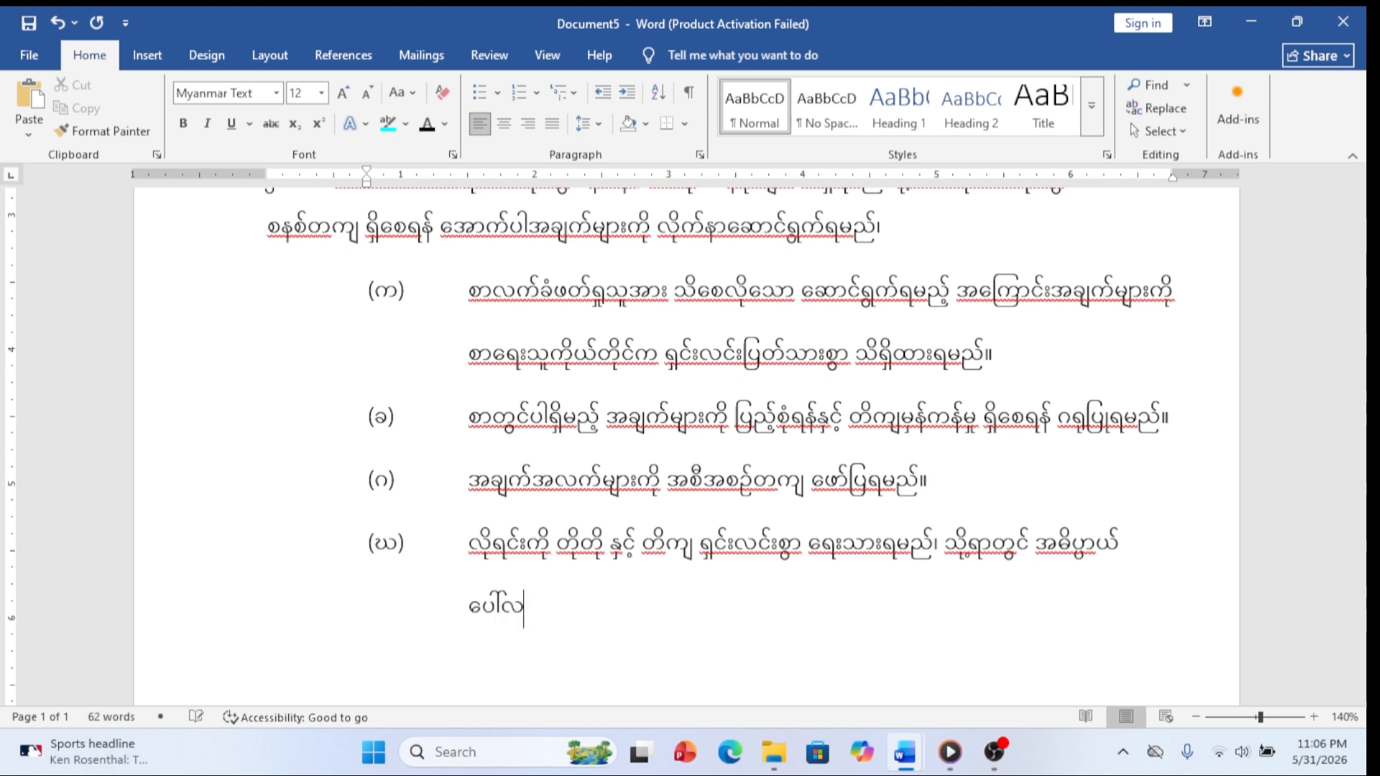
{"action": "type", "text": "ွင်၍ သိသာ"}
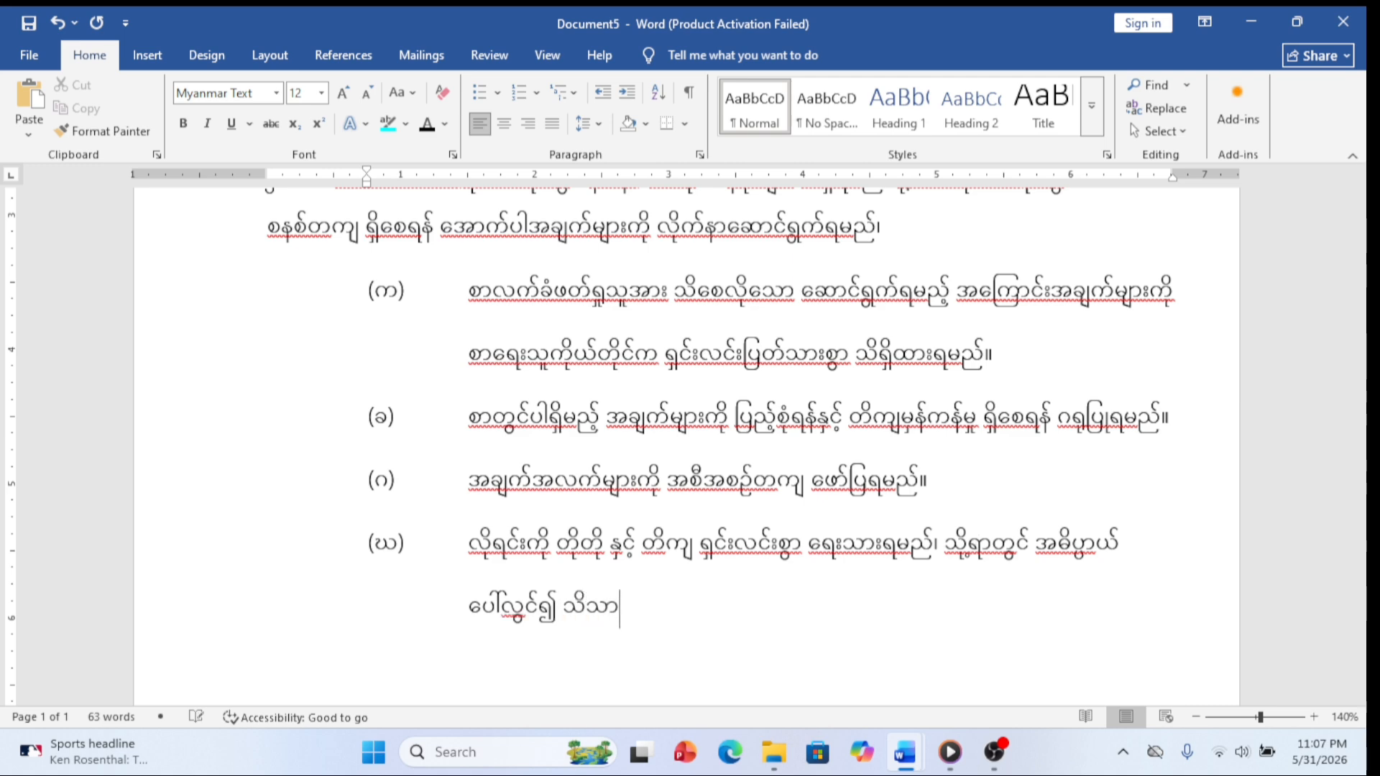
{"action": "type", "text": "ထင်ရှား"}
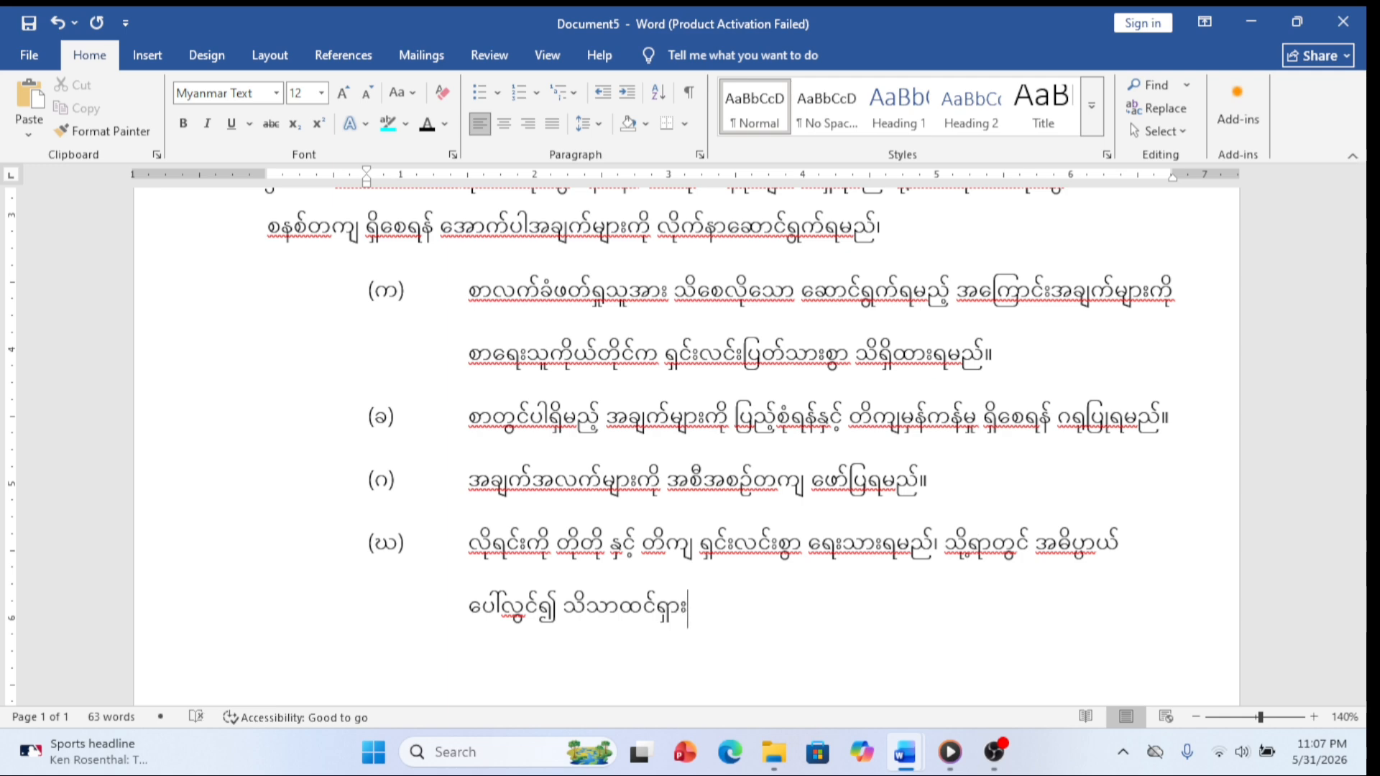
{"action": "type", "text": "အောင် ဗ"}
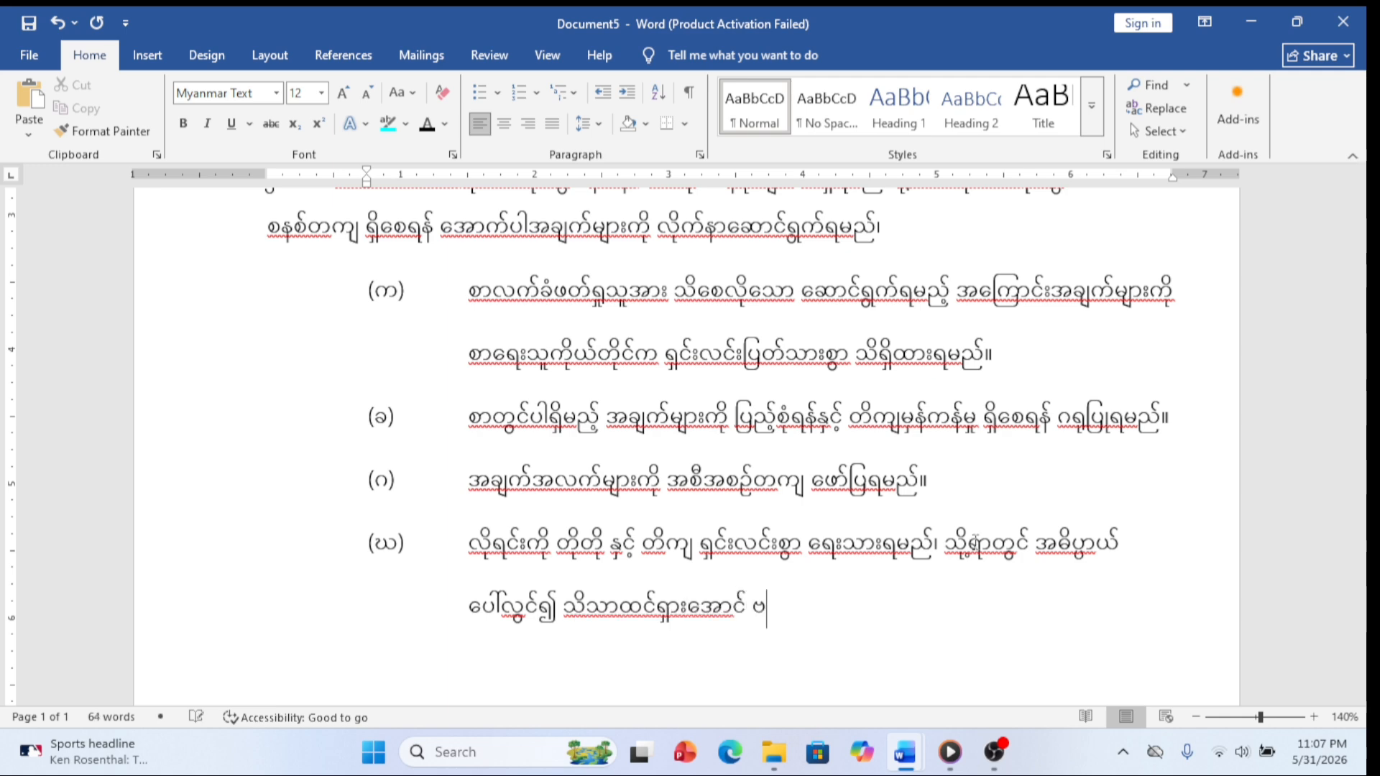
Step: Finish the sentence of item (ဃ) with "ဂရုပြု ရေးသားရမည်။" after "သိသာထင်ရှားအောင်"
{"action": "key", "text": "BackSpace"}
{"action": "type", "text": "ဂရ"}
{"action": "type", "text": "ုပြ"}
{"action": "type", "text": "ု ရေးသ"}
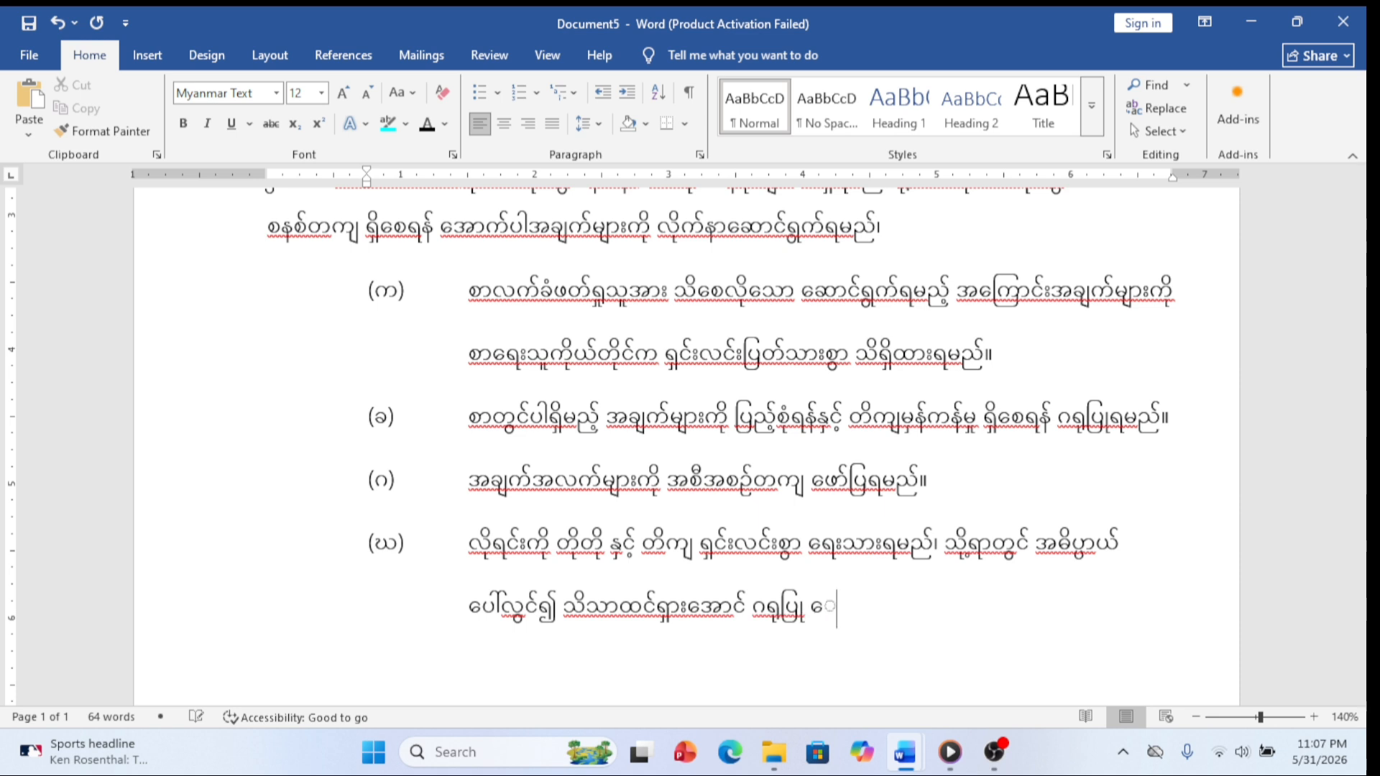
{"action": "type", "text": "ားရမည်။"}
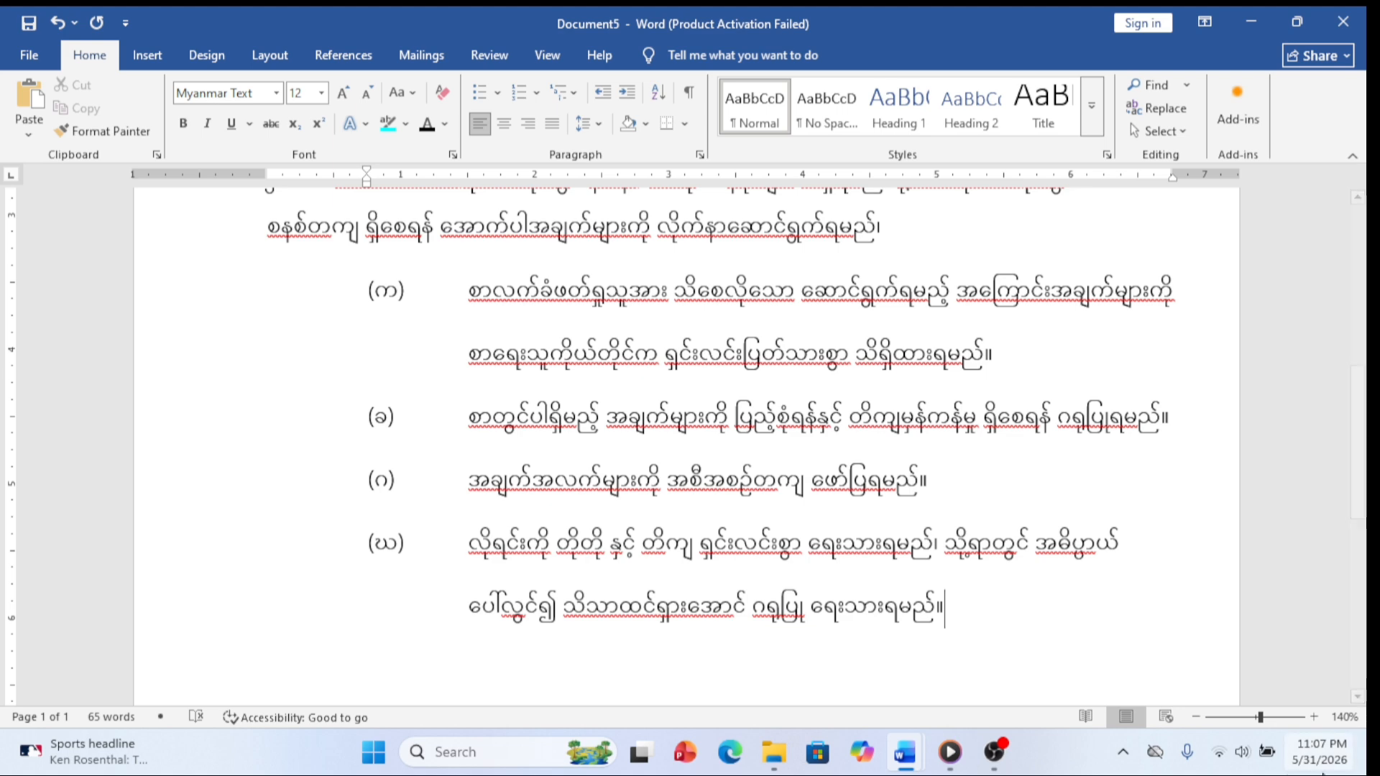
Step: Zoom the page out to 70% and examine the layout of the whole document from title to page end
{"action": "left_click", "coordinate": [1196, 718]}
{"action": "left_click", "coordinate": [1196, 717]}
{"action": "left_click", "coordinate": [1196, 717]}
{"action": "left_click", "coordinate": [1195, 717]}
{"action": "left_click", "coordinate": [1196, 717]}
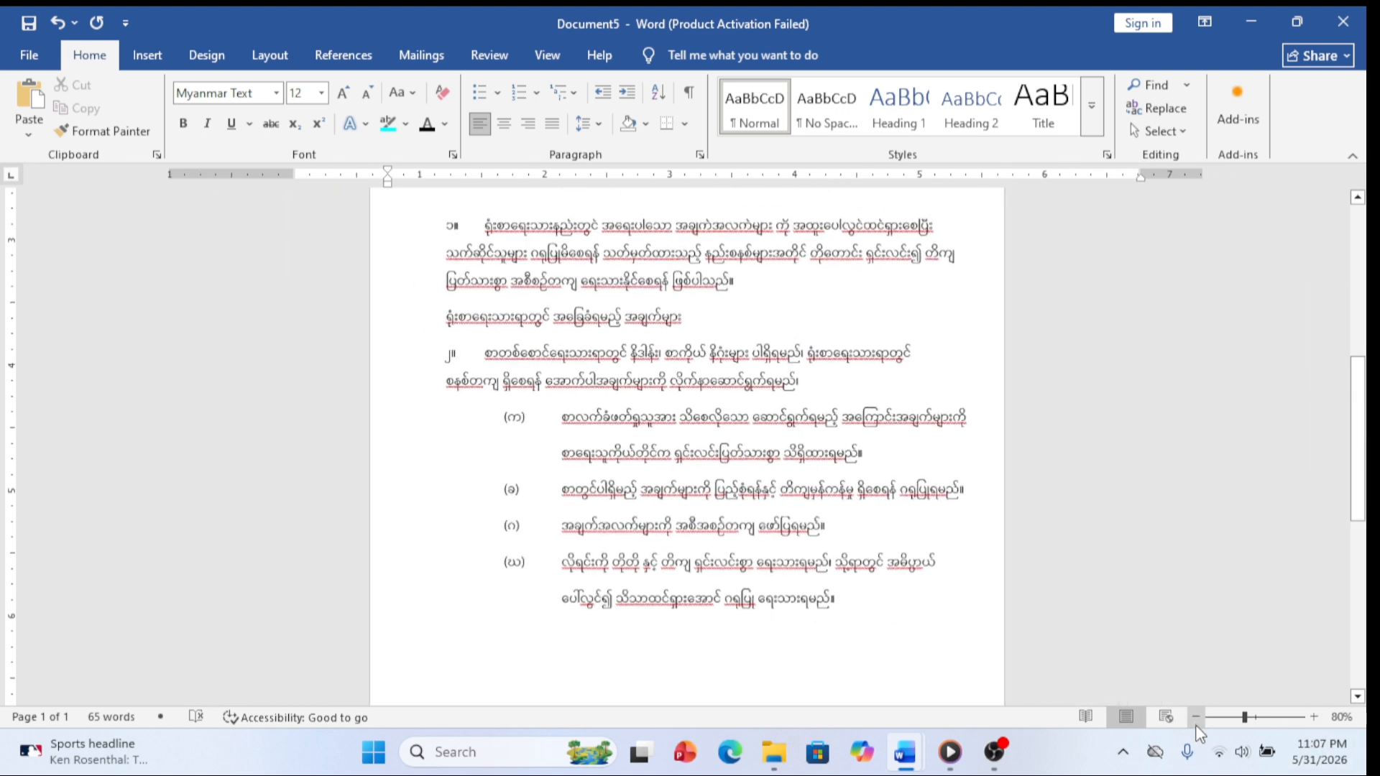
{"action": "left_click", "coordinate": [1196, 717]}
{"action": "left_click", "coordinate": [1195, 718]}
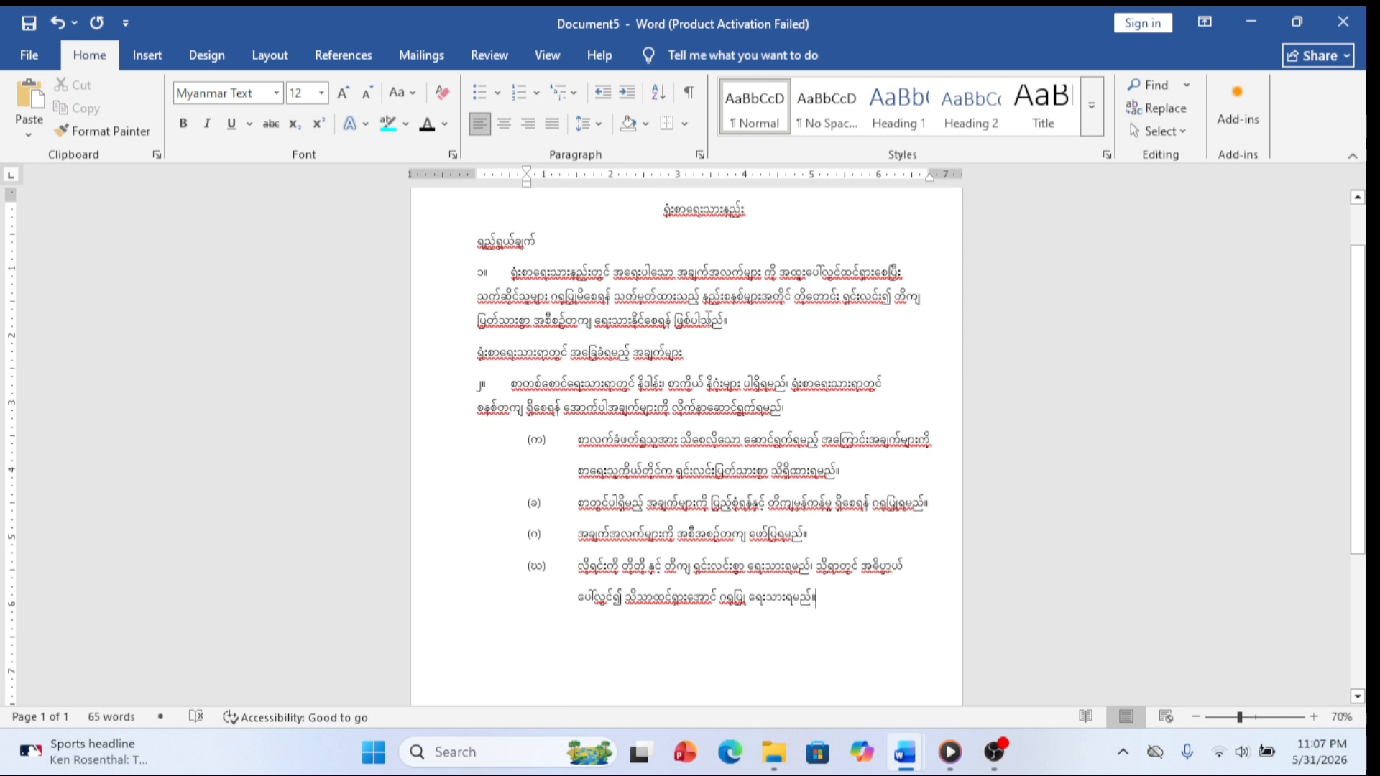
{"action": "scroll", "coordinate": [690, 354], "scroll_direction": "down", "scroll_amount": 5}
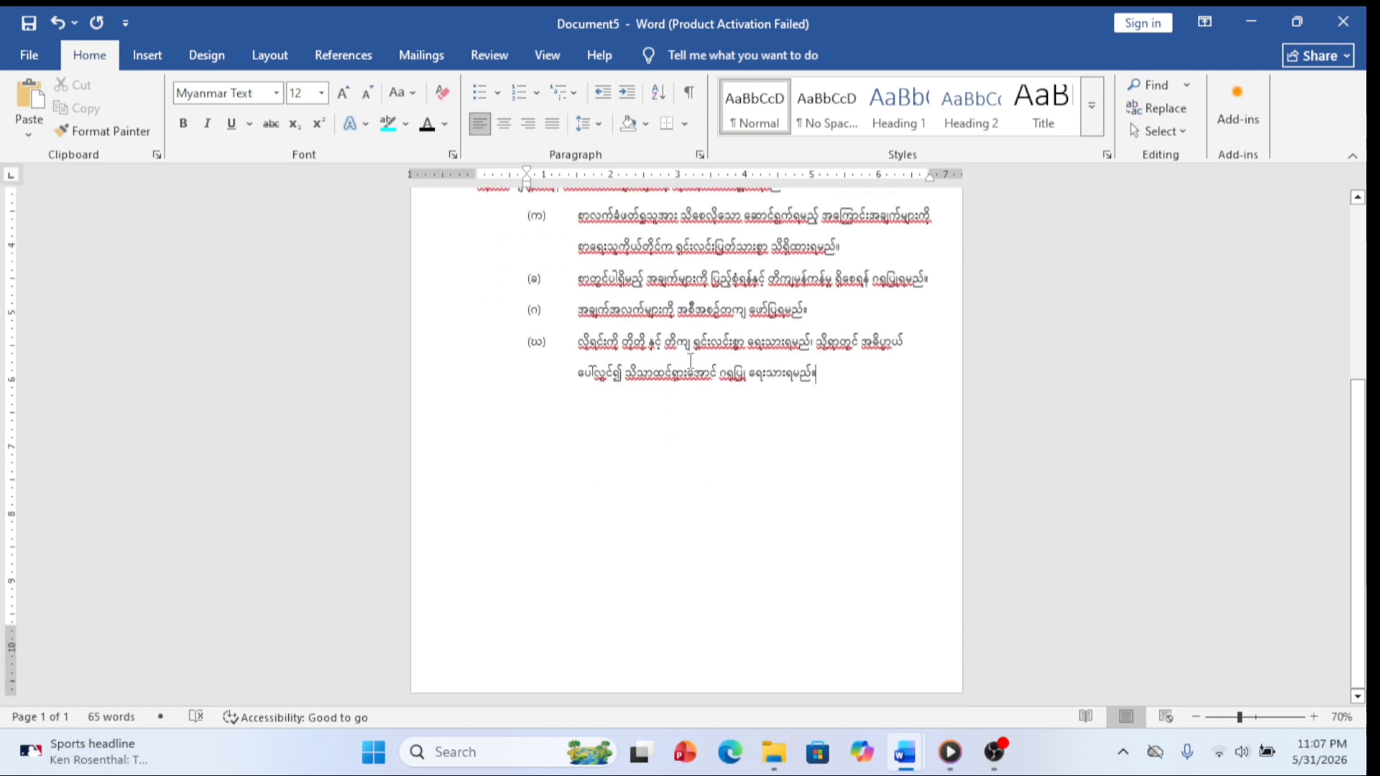
{"action": "scroll", "coordinate": [690, 364], "scroll_direction": "up", "scroll_amount": 1}
{"action": "scroll", "coordinate": [690, 359], "scroll_direction": "up", "scroll_amount": 3}
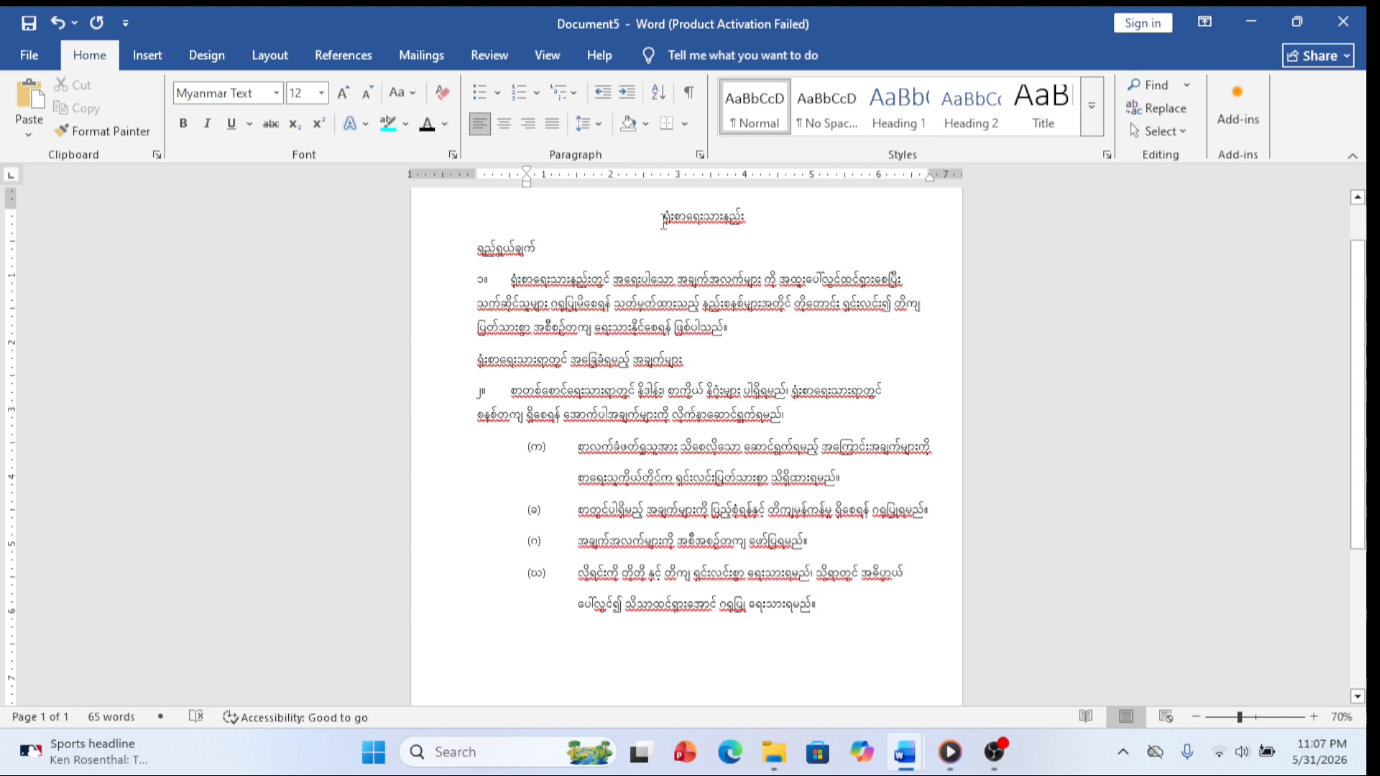
Step: Make the title "ရုံးစာရေးသားနည်း" and the headings "ရည်ရွယ်ချက်" and "ရုံးစာရေးသားရာတွင် အခြေခံရမည့် အချက်များ" bold
{"action": "left_click_drag", "start_coordinate": [663, 216], "coordinate": [769, 219]}
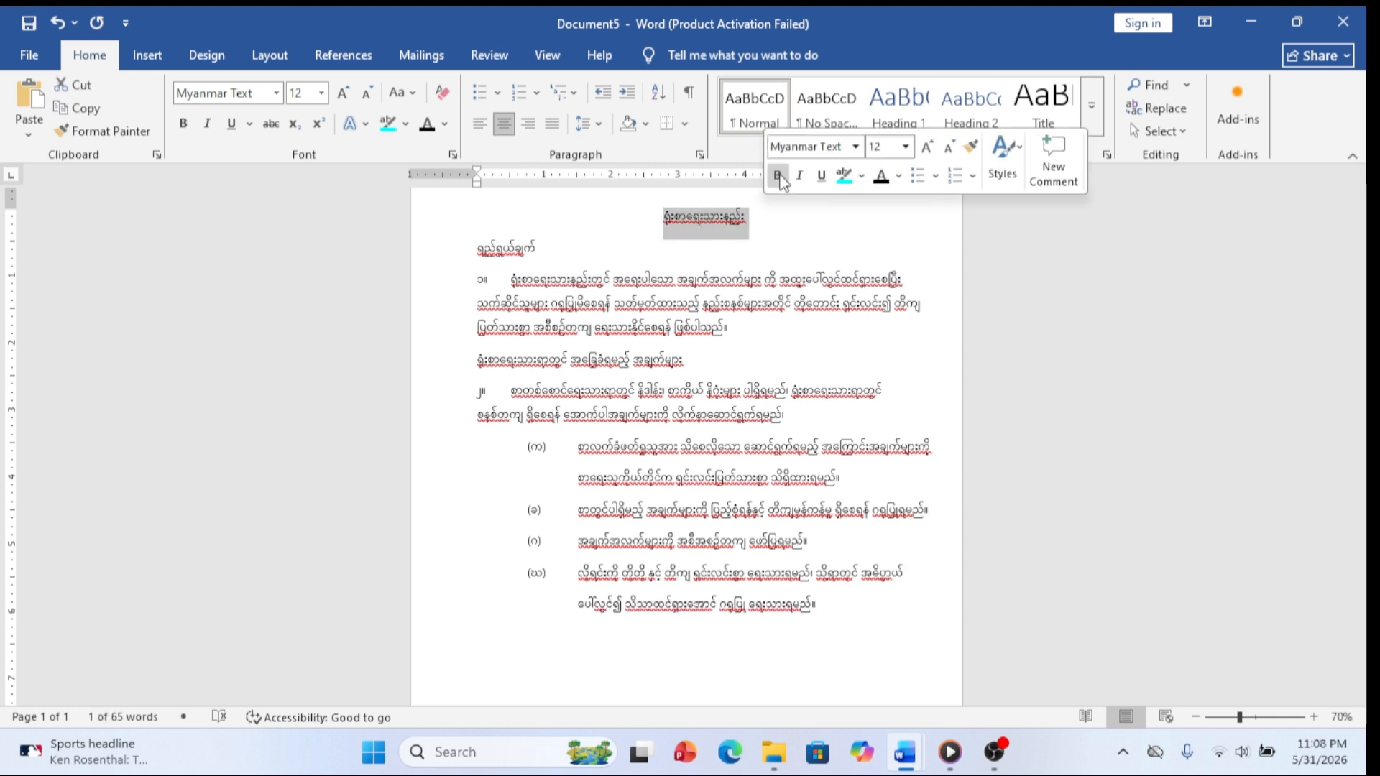
{"action": "left_click", "coordinate": [779, 179]}
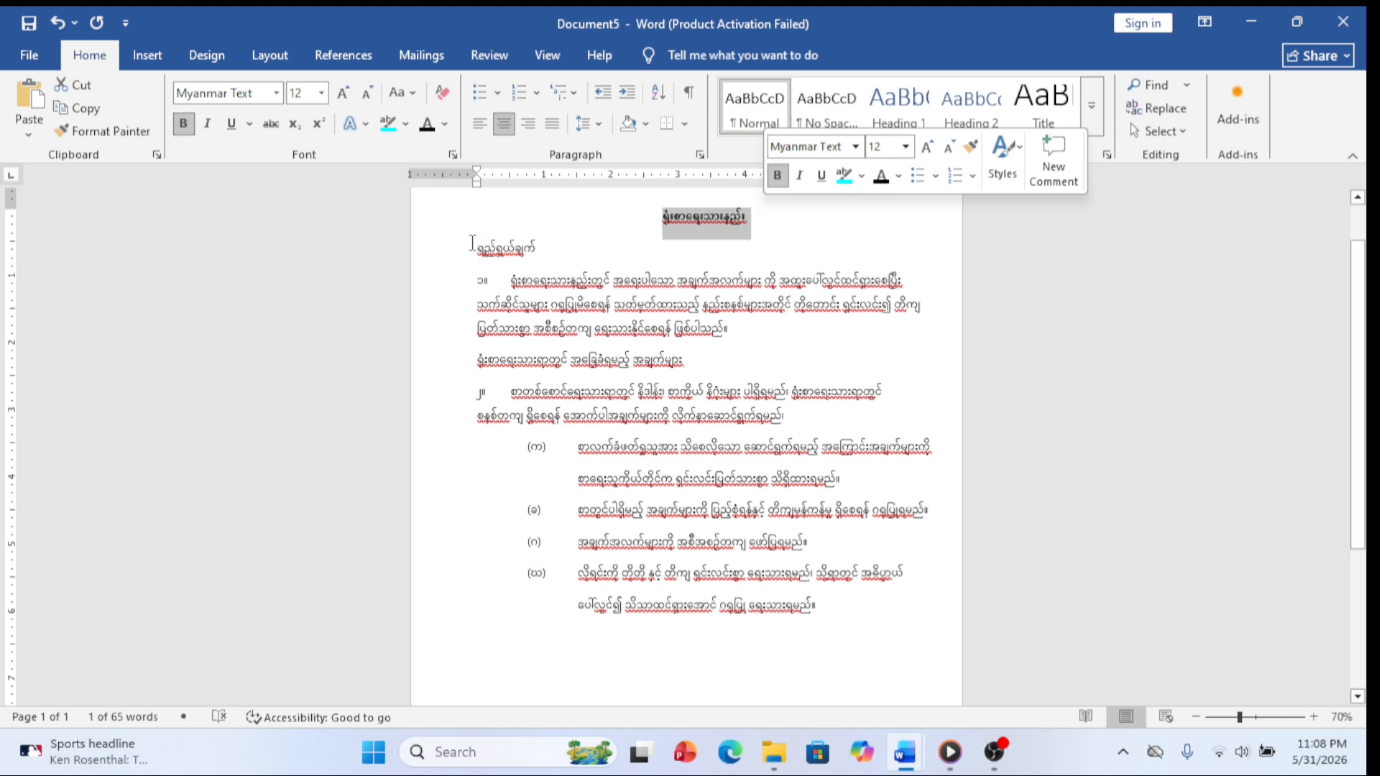
{"action": "left_click_drag", "start_coordinate": [472, 243], "coordinate": [552, 251]}
{"action": "left_click", "coordinate": [560, 207]}
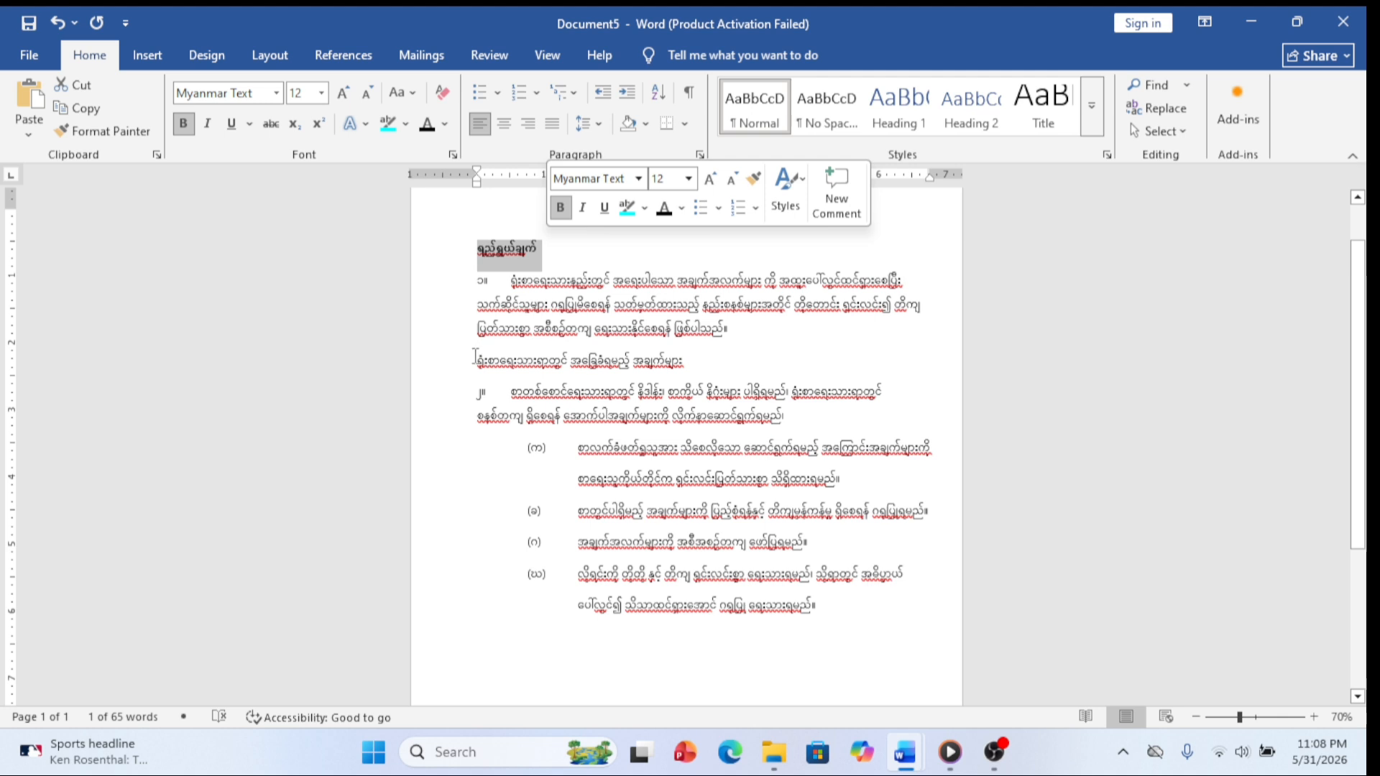
{"action": "left_click_drag", "start_coordinate": [474, 360], "coordinate": [702, 363]}
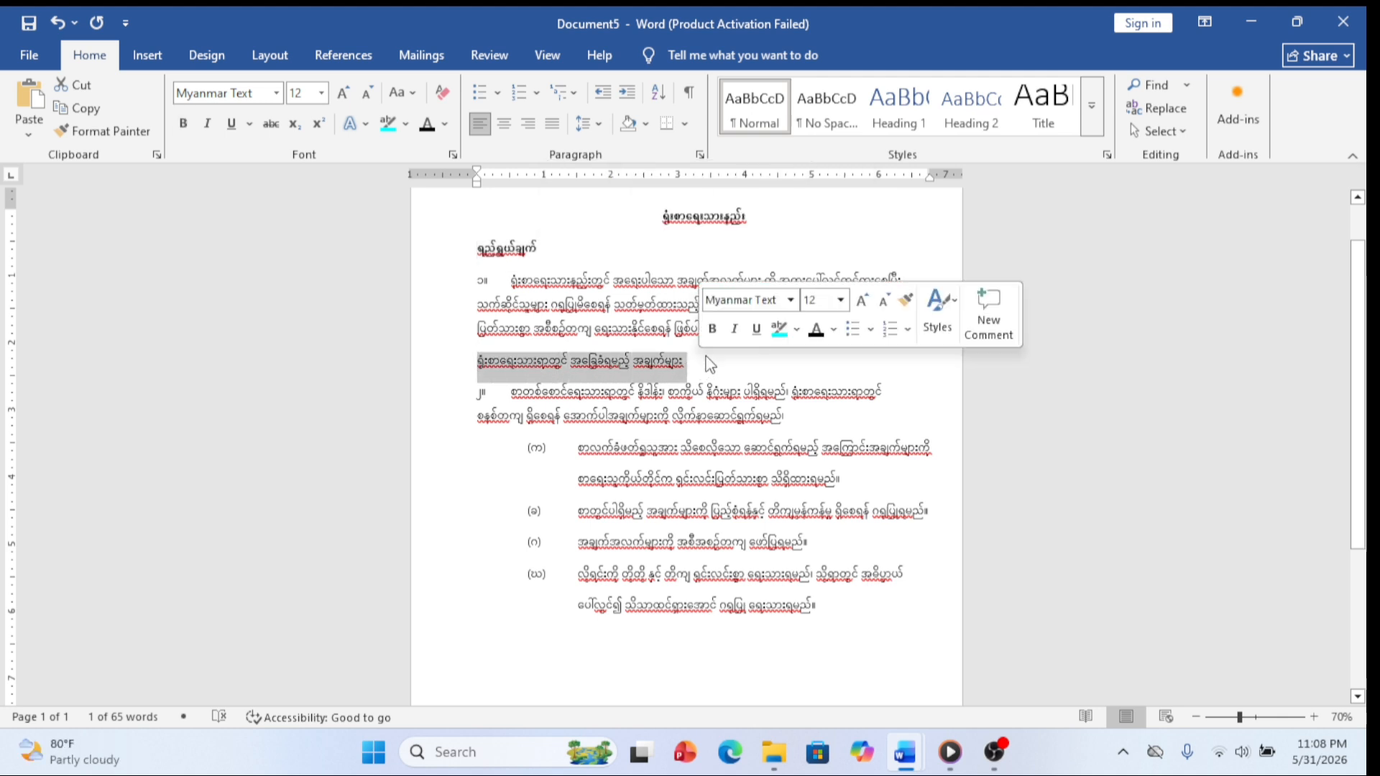
{"action": "left_click", "coordinate": [712, 329]}
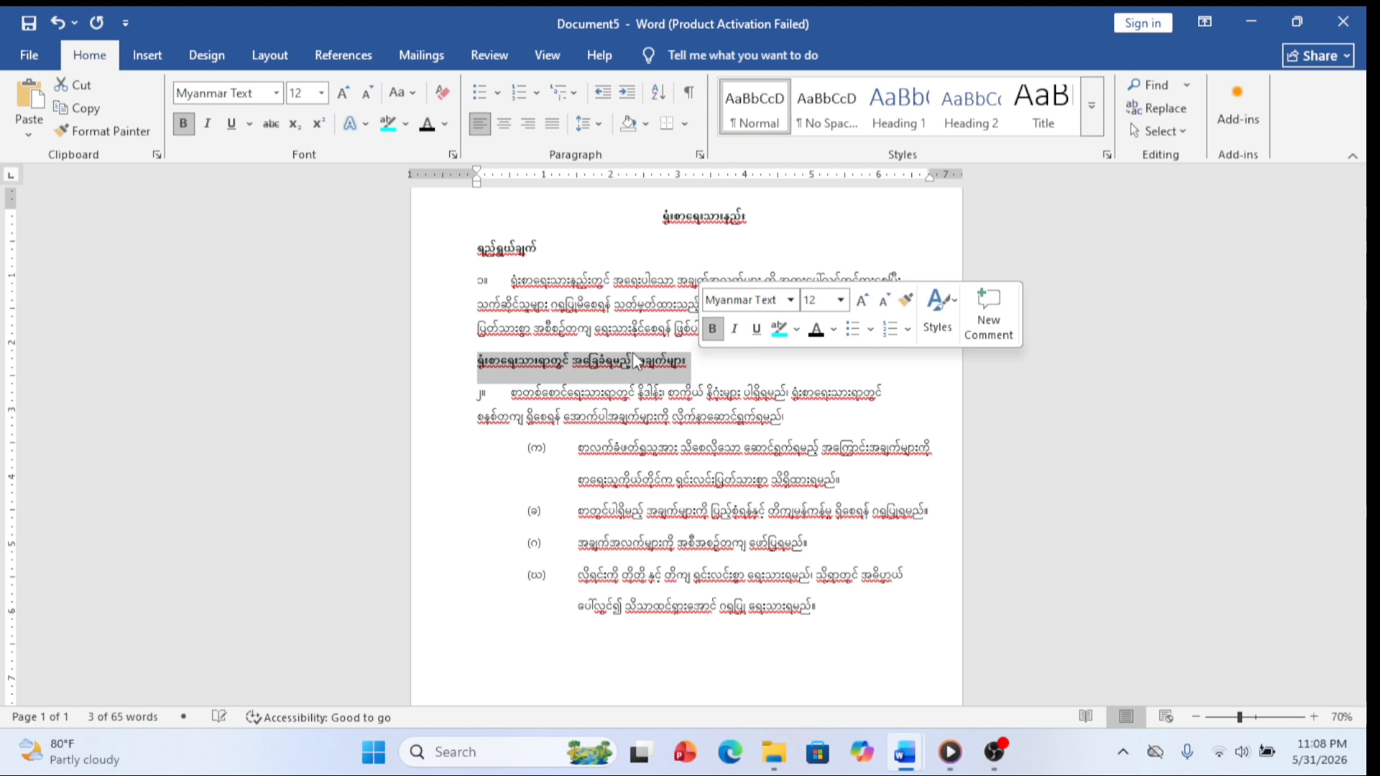
{"action": "left_click", "coordinate": [456, 307]}
{"action": "left_click", "coordinate": [878, 243]}
{"action": "scroll", "coordinate": [891, 242], "scroll_direction": "up", "scroll_amount": 1}
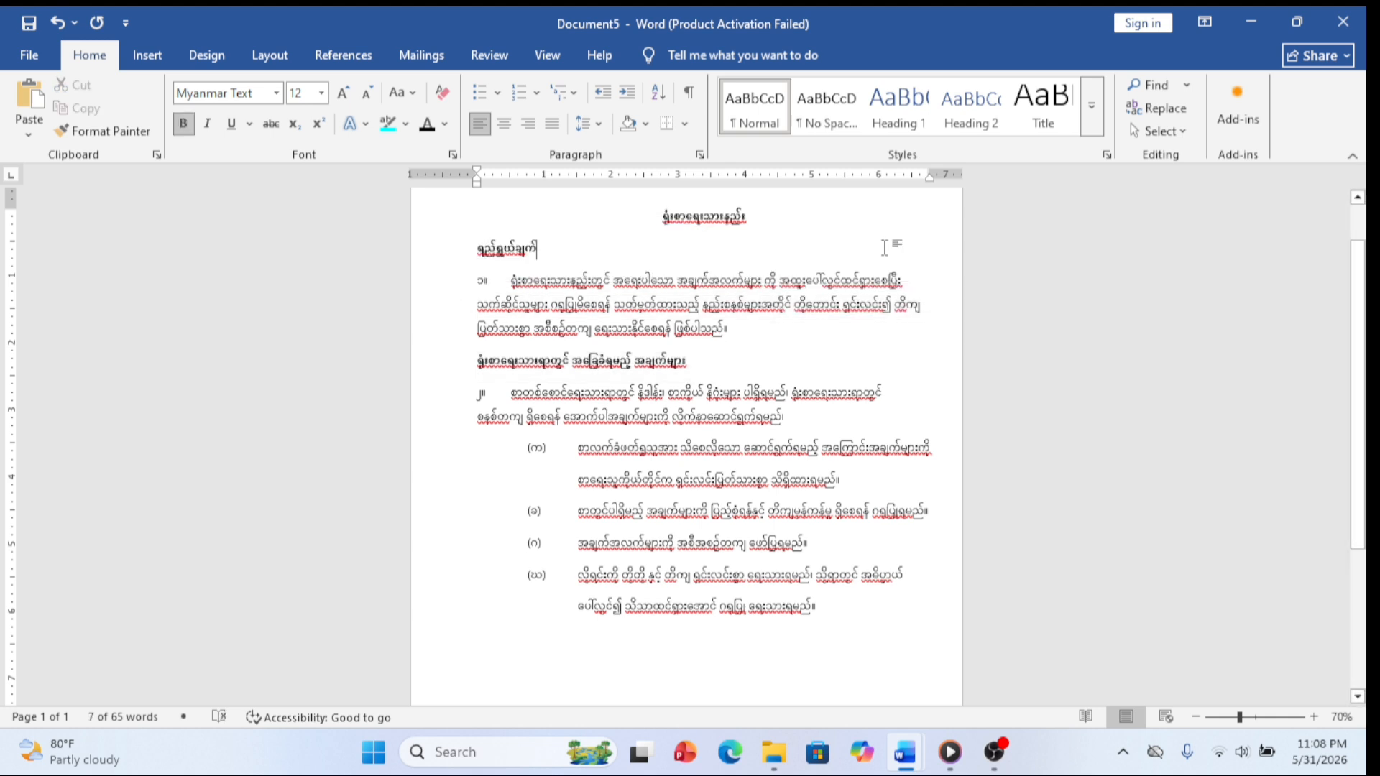
Step: Insert a blank line after paragraph ၁, after the heading "ရုံးစာရေးသားရာတွင် အခြေခံရမည့် အချက်များ" and after paragraph ၂
{"action": "scroll", "coordinate": [719, 345], "scroll_direction": "down", "scroll_amount": 2}
{"action": "scroll", "coordinate": [712, 374], "scroll_direction": "up", "scroll_amount": 2}
{"action": "scroll", "coordinate": [710, 381], "scroll_direction": "up", "scroll_amount": 1}
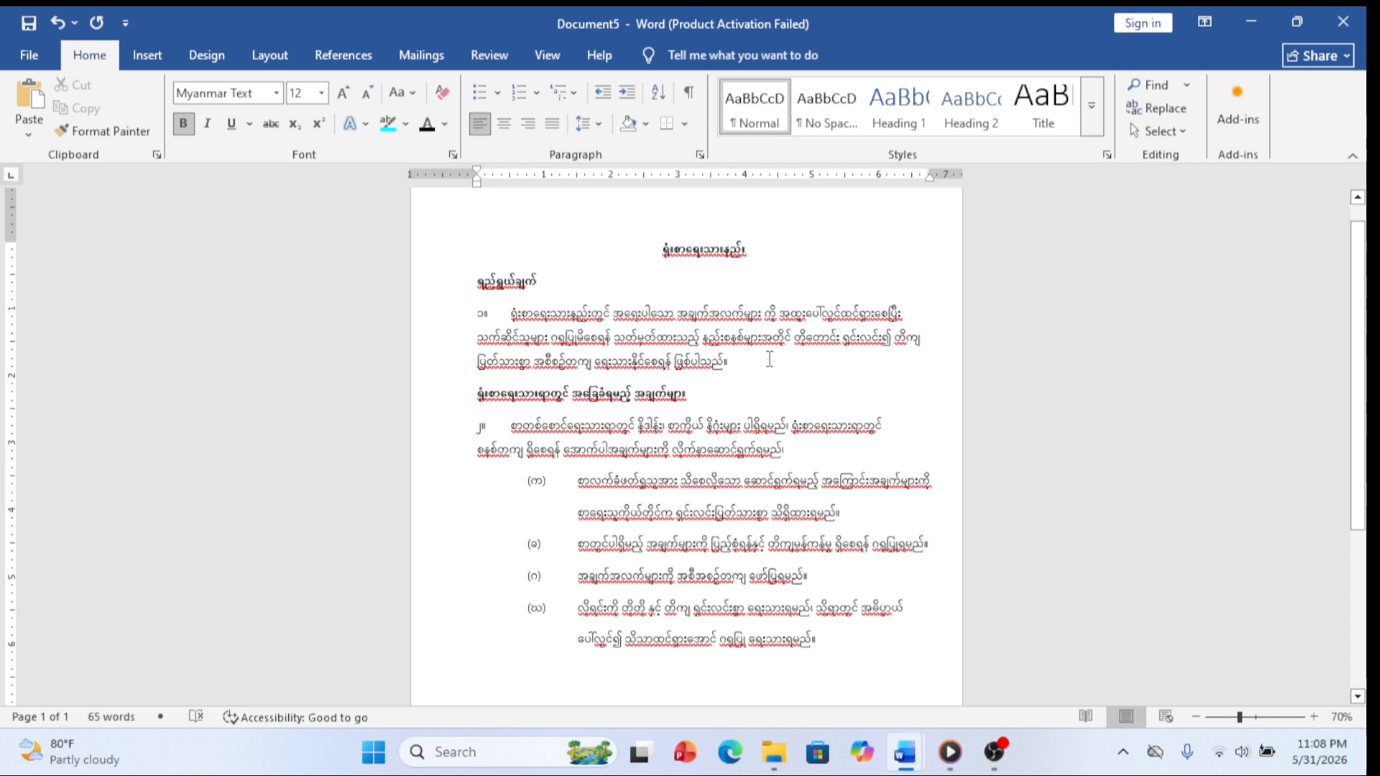
{"action": "left_click", "coordinate": [734, 364]}
{"action": "key", "text": "Return"}
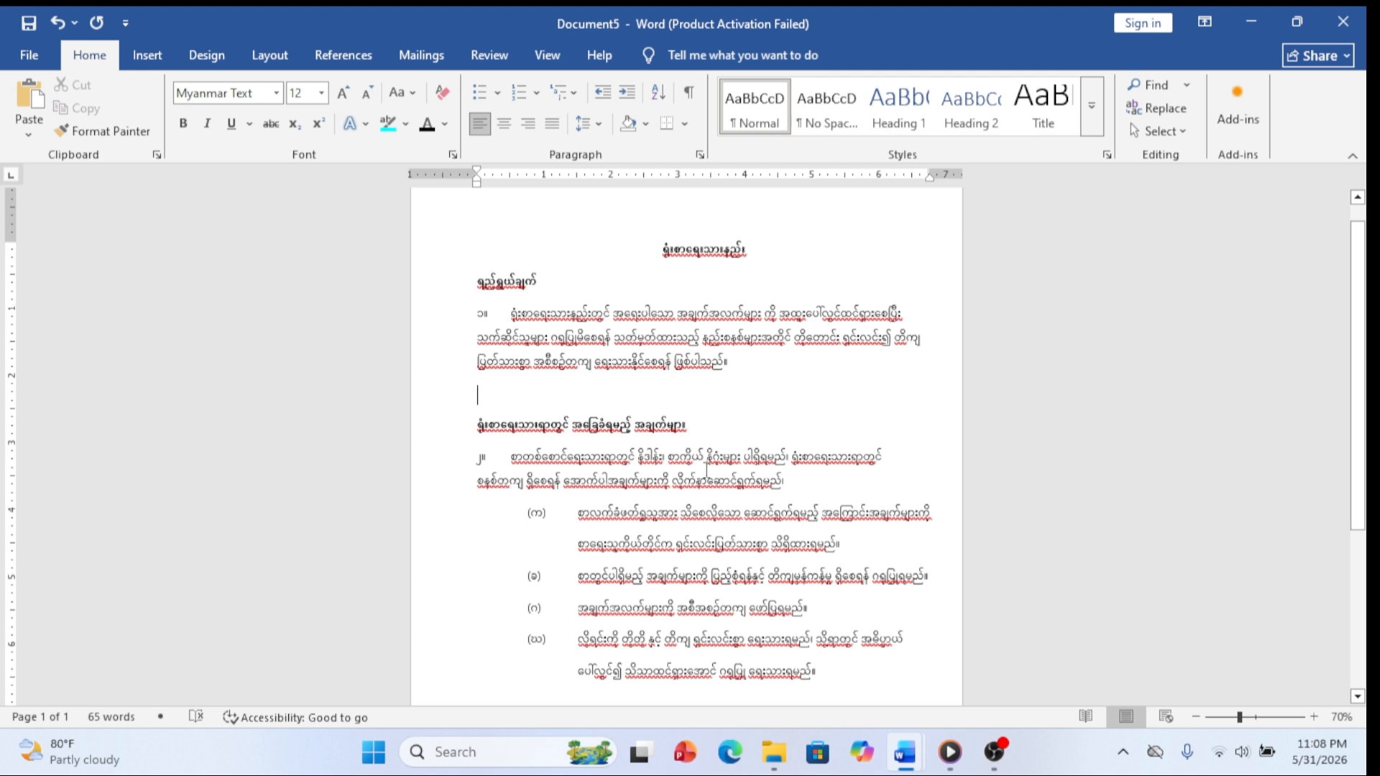
{"action": "left_click", "coordinate": [694, 429]}
{"action": "key", "text": "Return"}
{"action": "scroll", "coordinate": [600, 527], "scroll_direction": "down", "scroll_amount": 2}
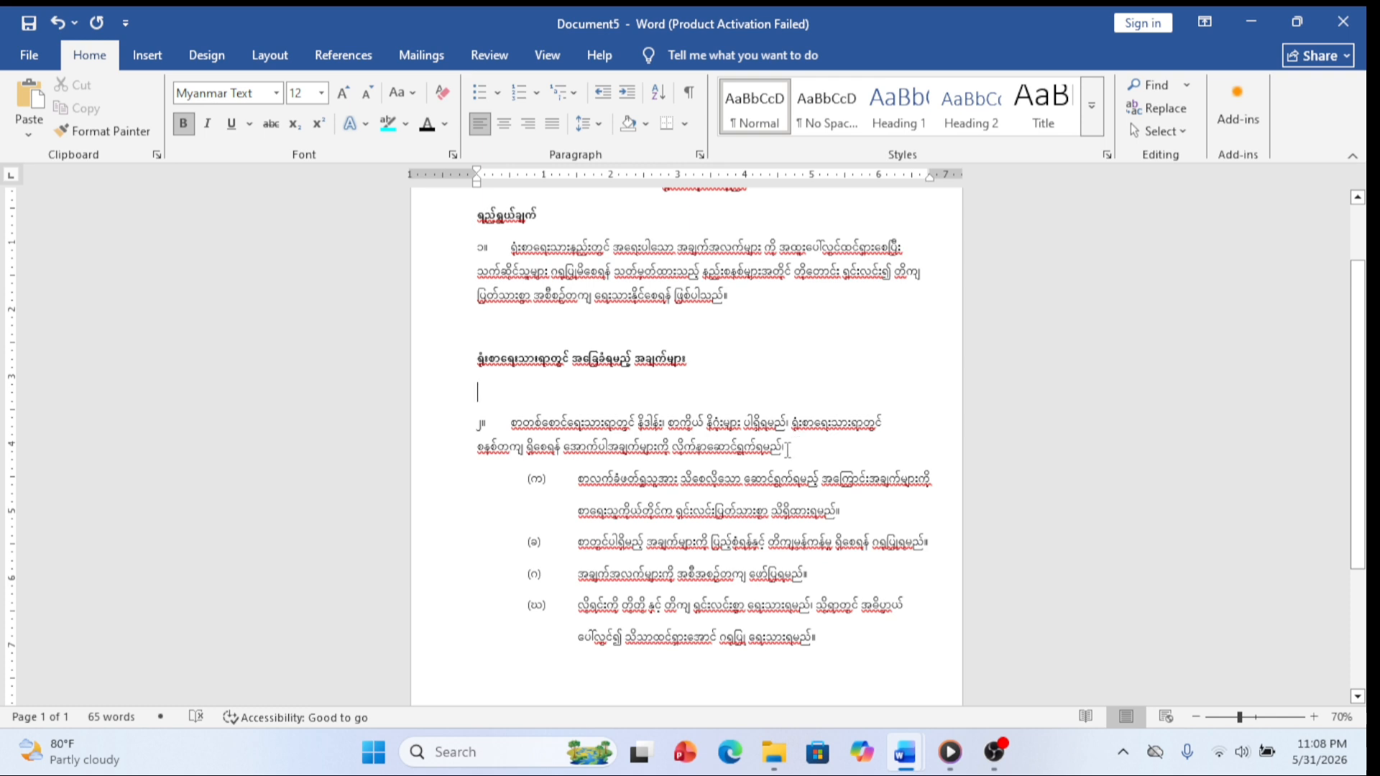
{"action": "left_click", "coordinate": [784, 451]}
{"action": "key", "text": "Return"}
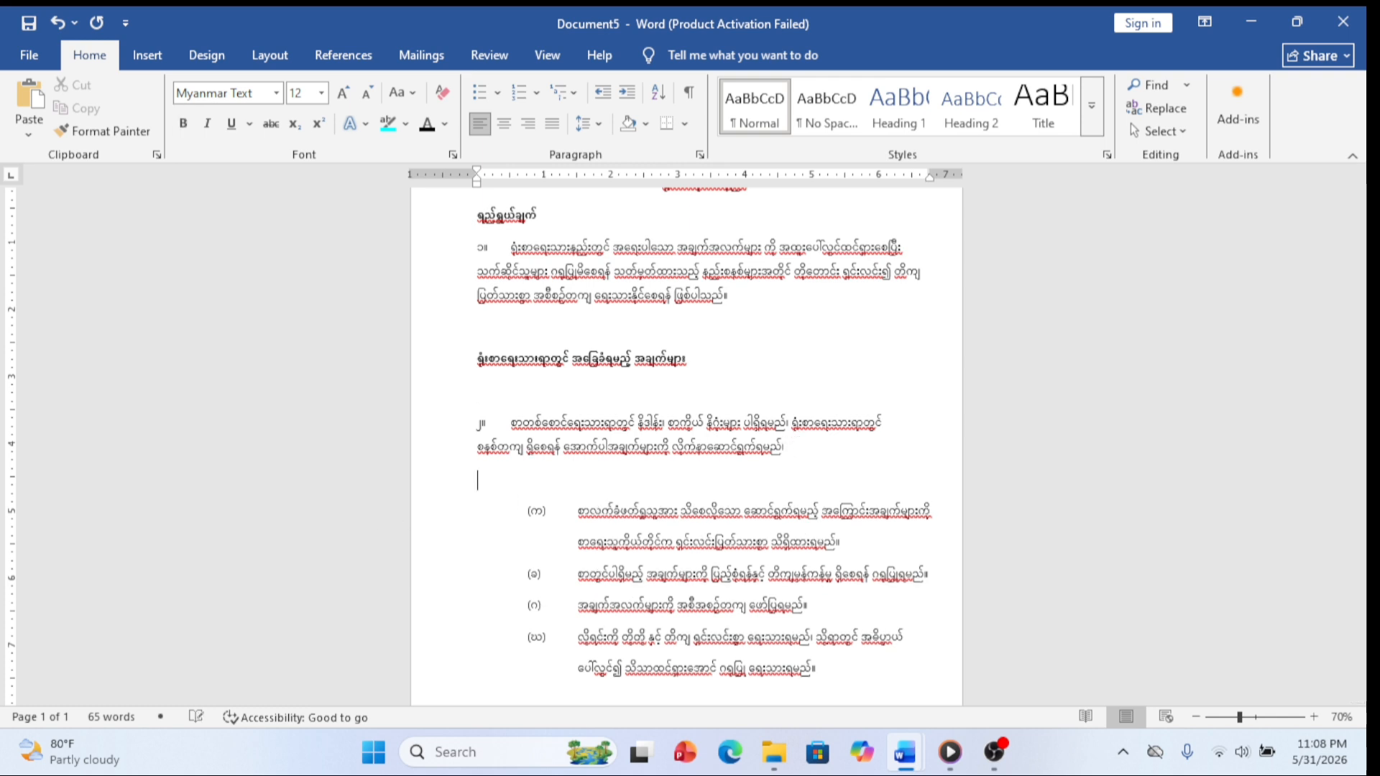
Step: Insert a blank line after each of the lettered items (က), (ခ) and (ဂ)
{"action": "scroll", "coordinate": [403, 509], "scroll_direction": "down", "scroll_amount": 2}
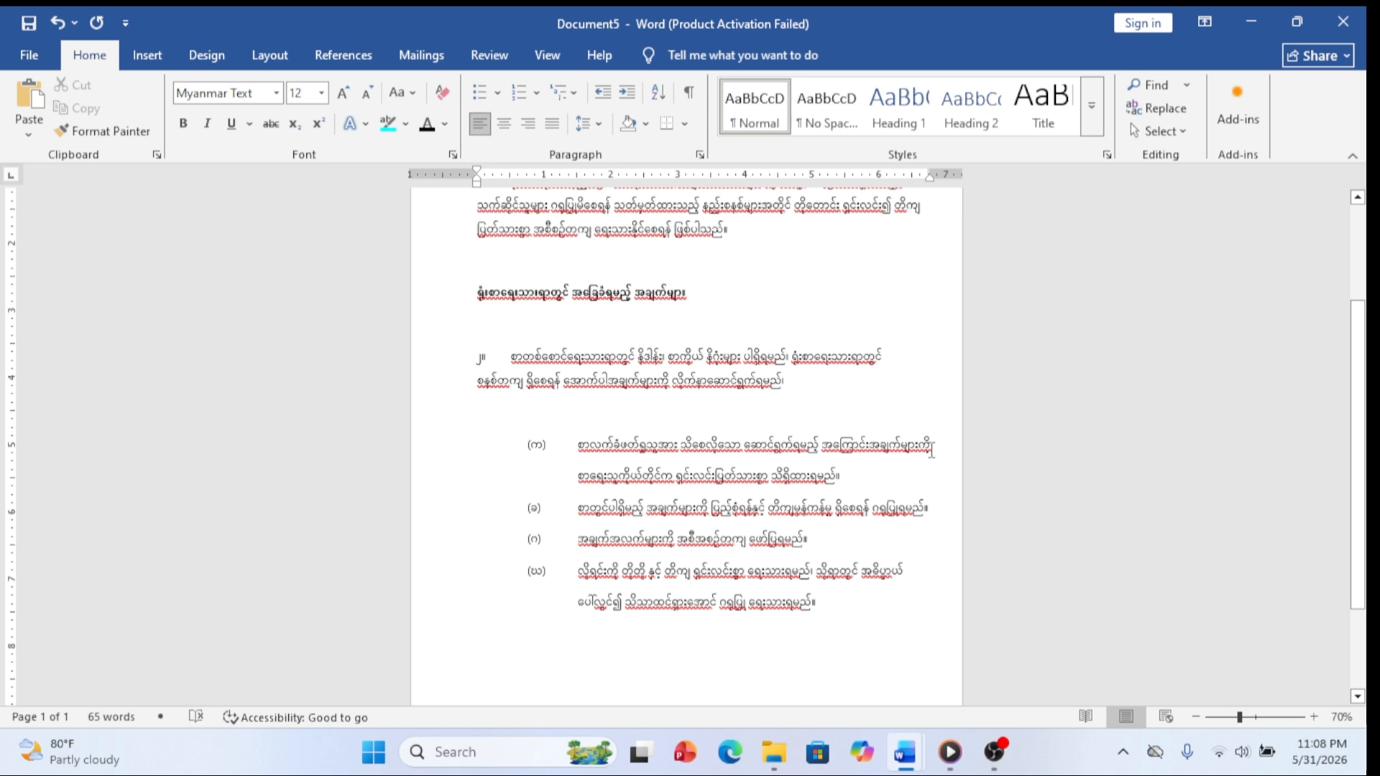
{"action": "left_click", "coordinate": [846, 480]}
{"action": "key", "text": "Return"}
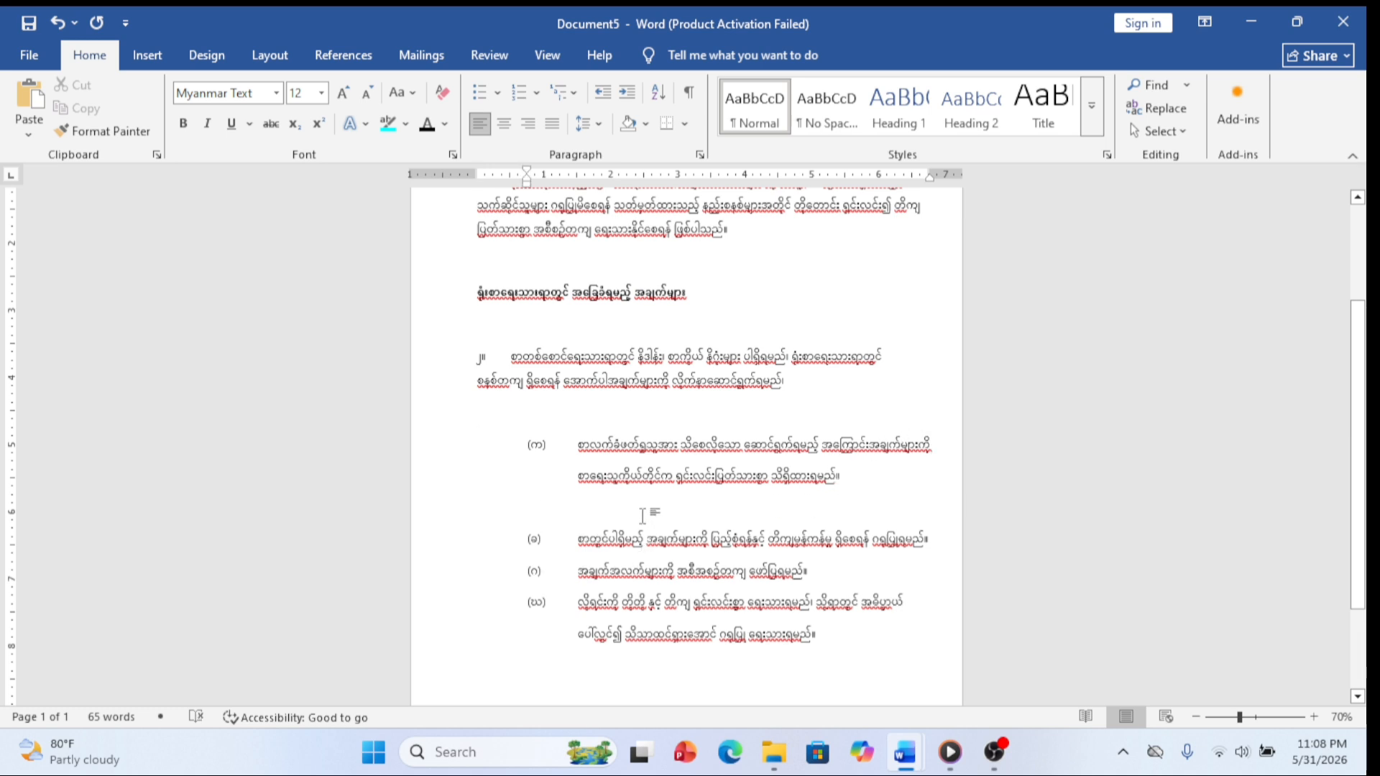
{"action": "scroll", "coordinate": [642, 515], "scroll_direction": "down", "scroll_amount": 3}
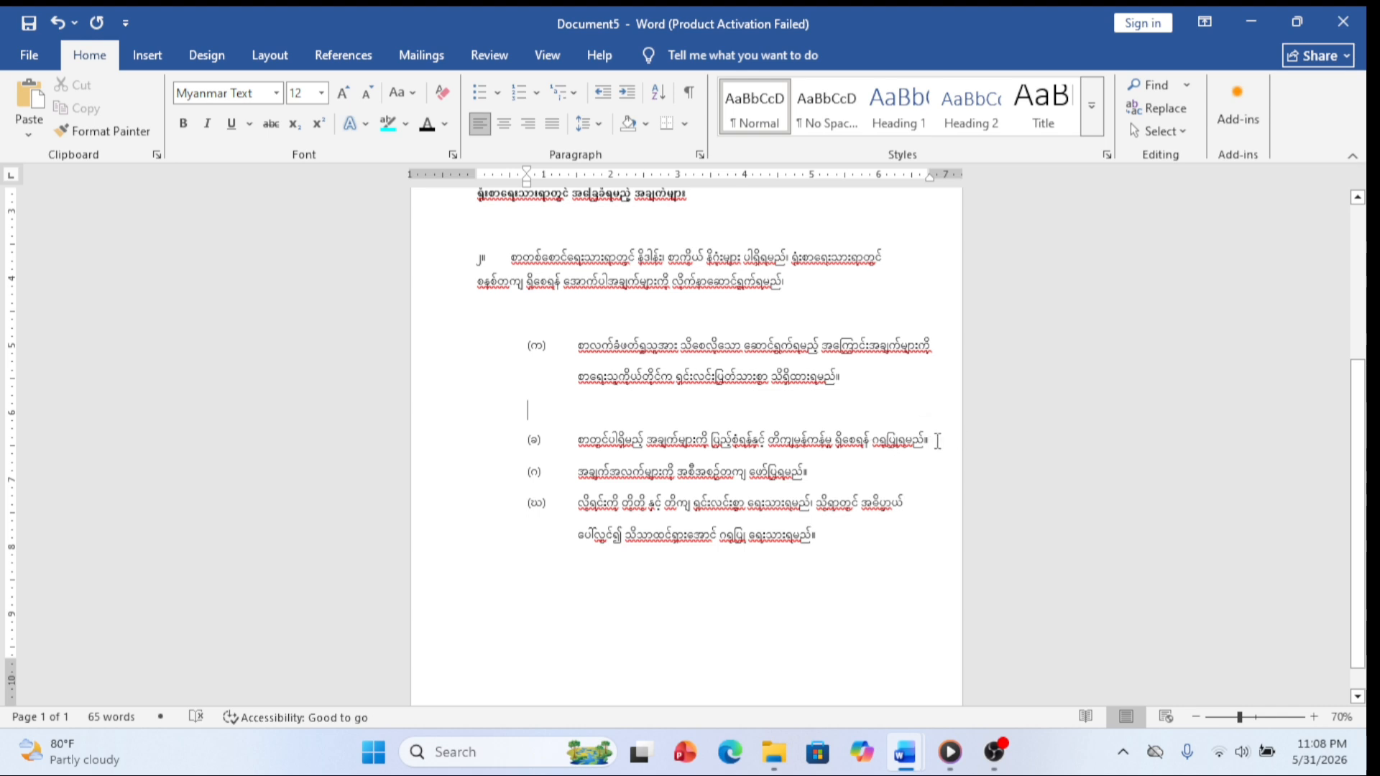
{"action": "key", "text": "Return"}
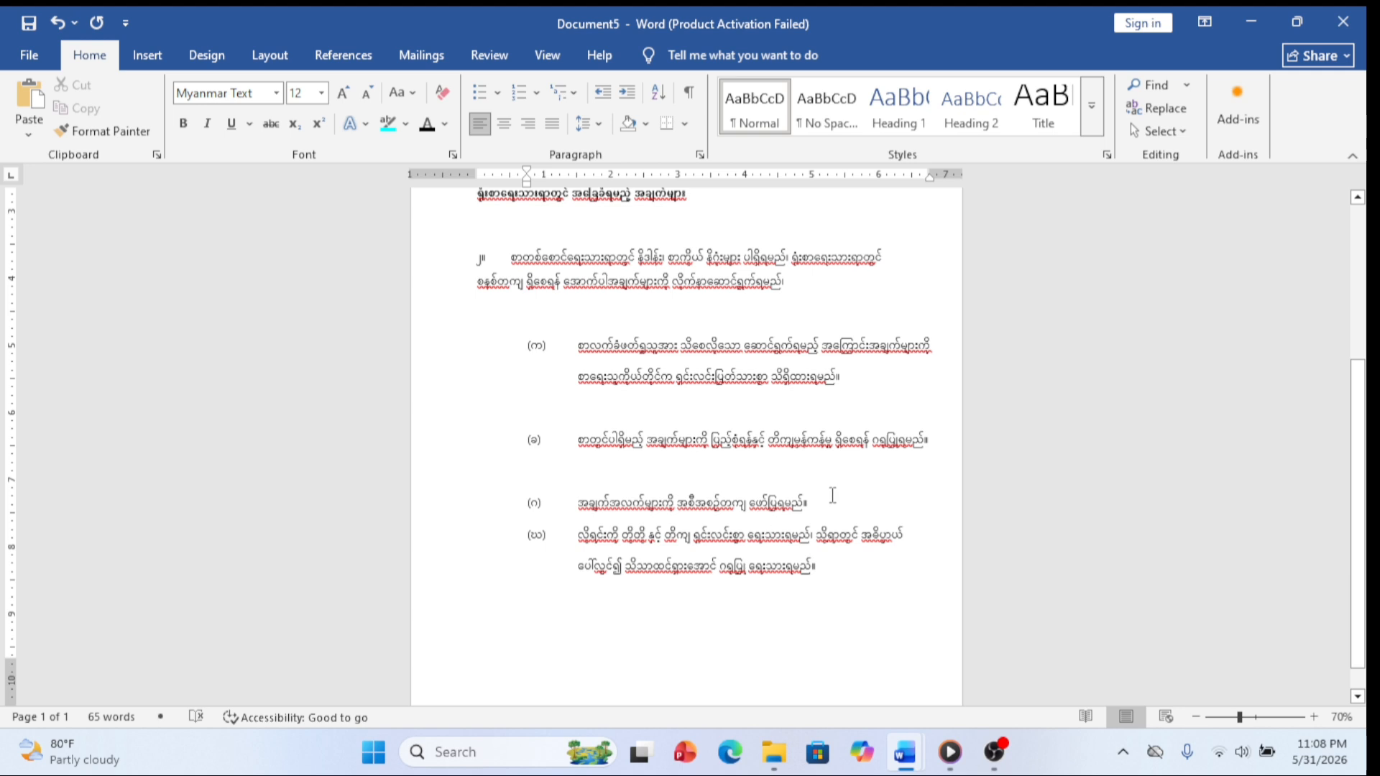
{"action": "key", "text": "Return"}
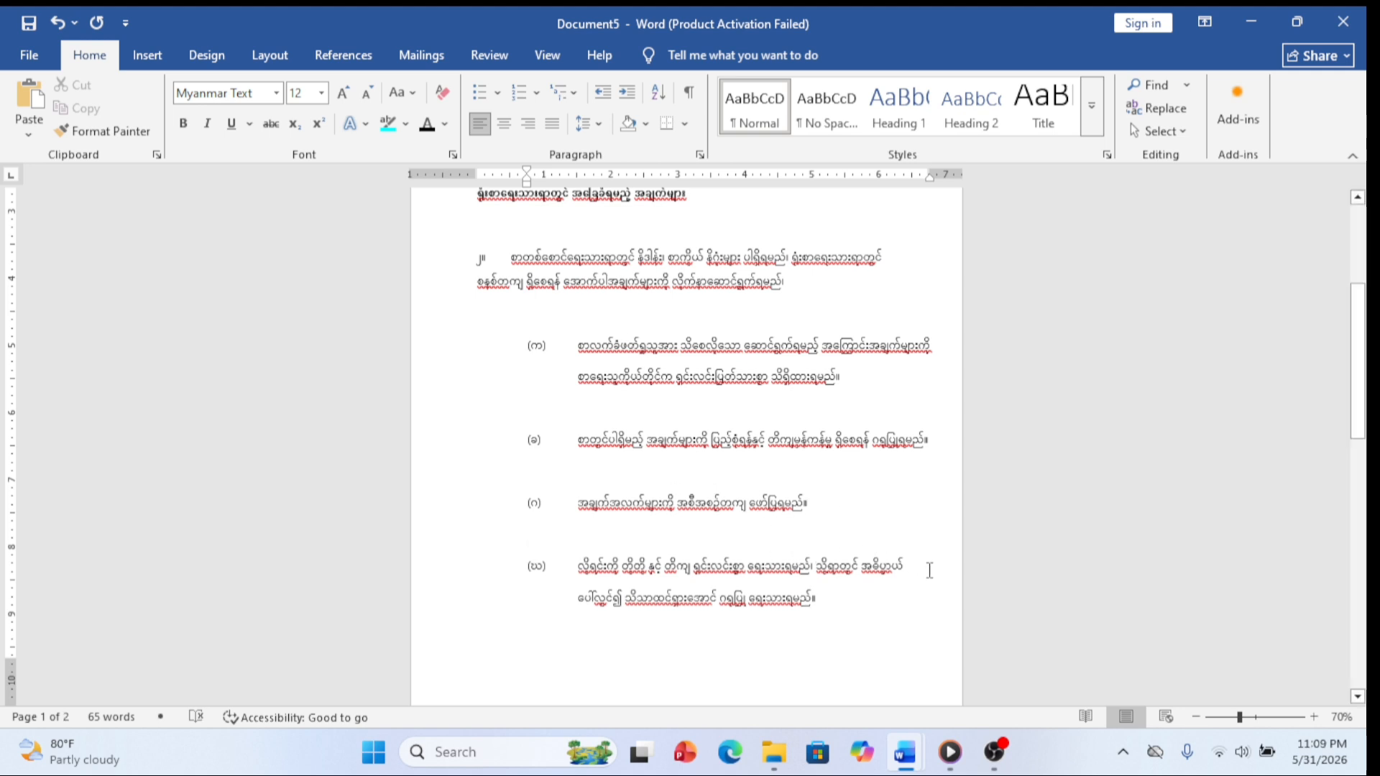
{"action": "scroll", "coordinate": [596, 294], "scroll_direction": "down", "scroll_amount": 3}
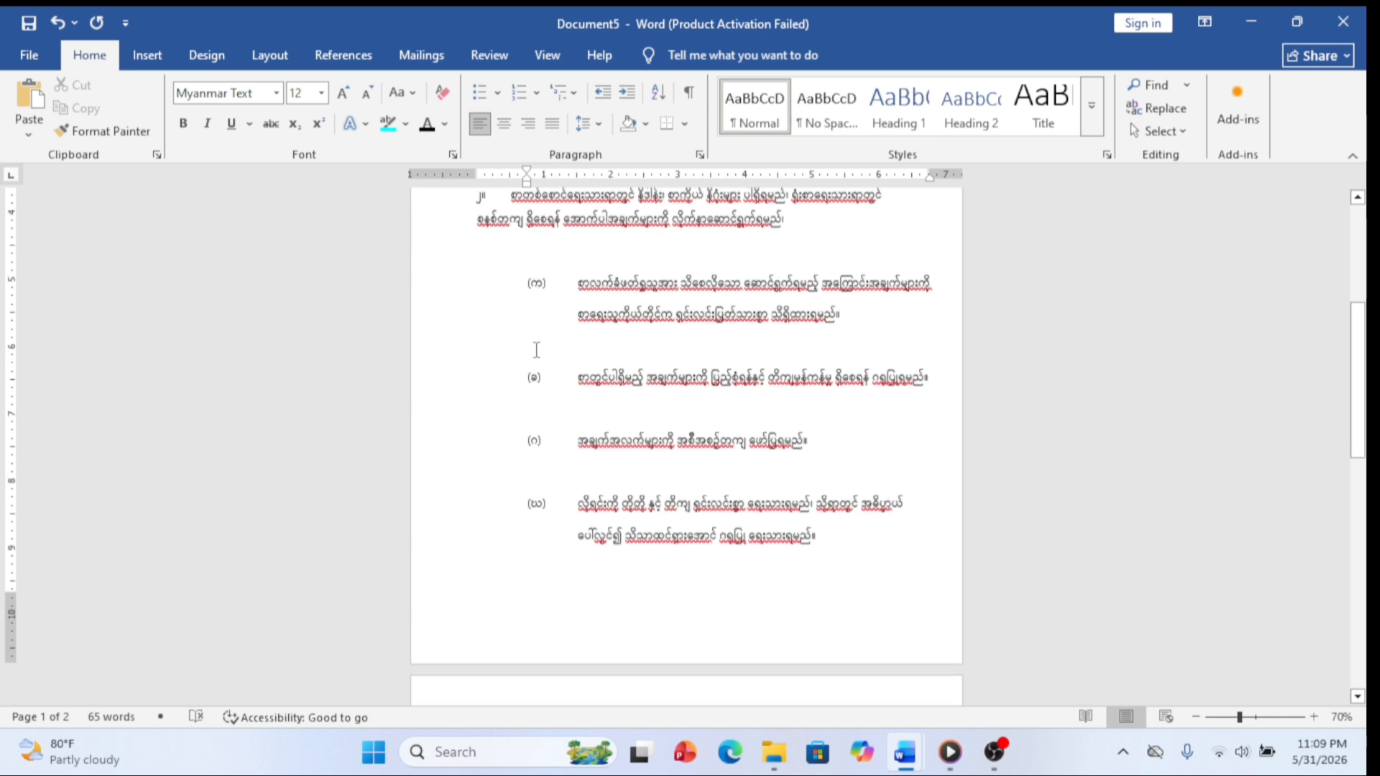
Step: Set the font size of the centred title "ရုံးစာရေးသားနည်း" to 14
{"action": "scroll", "coordinate": [596, 295], "scroll_direction": "up", "scroll_amount": 4}
{"action": "scroll", "coordinate": [595, 295], "scroll_direction": "up", "scroll_amount": 3}
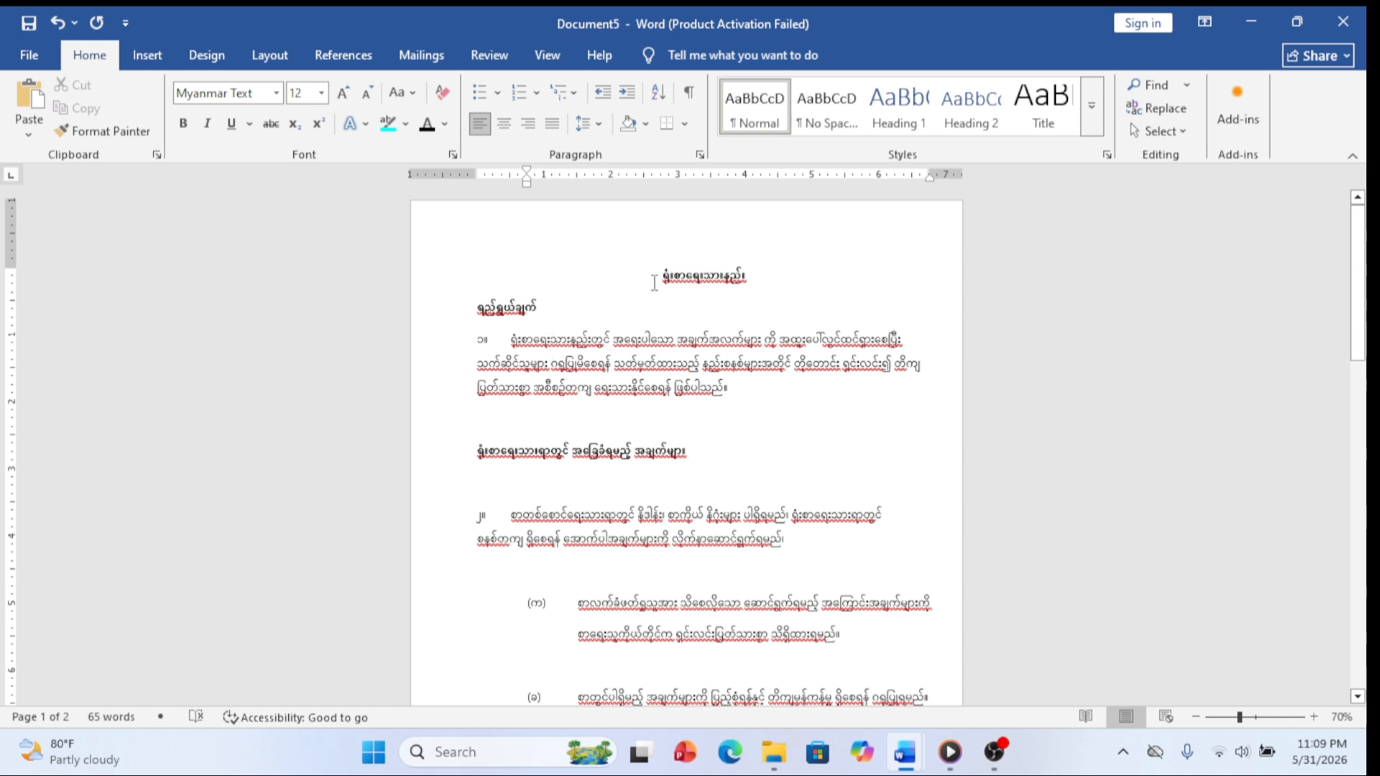
{"action": "left_click_drag", "start_coordinate": [656, 279], "coordinate": [753, 284]}
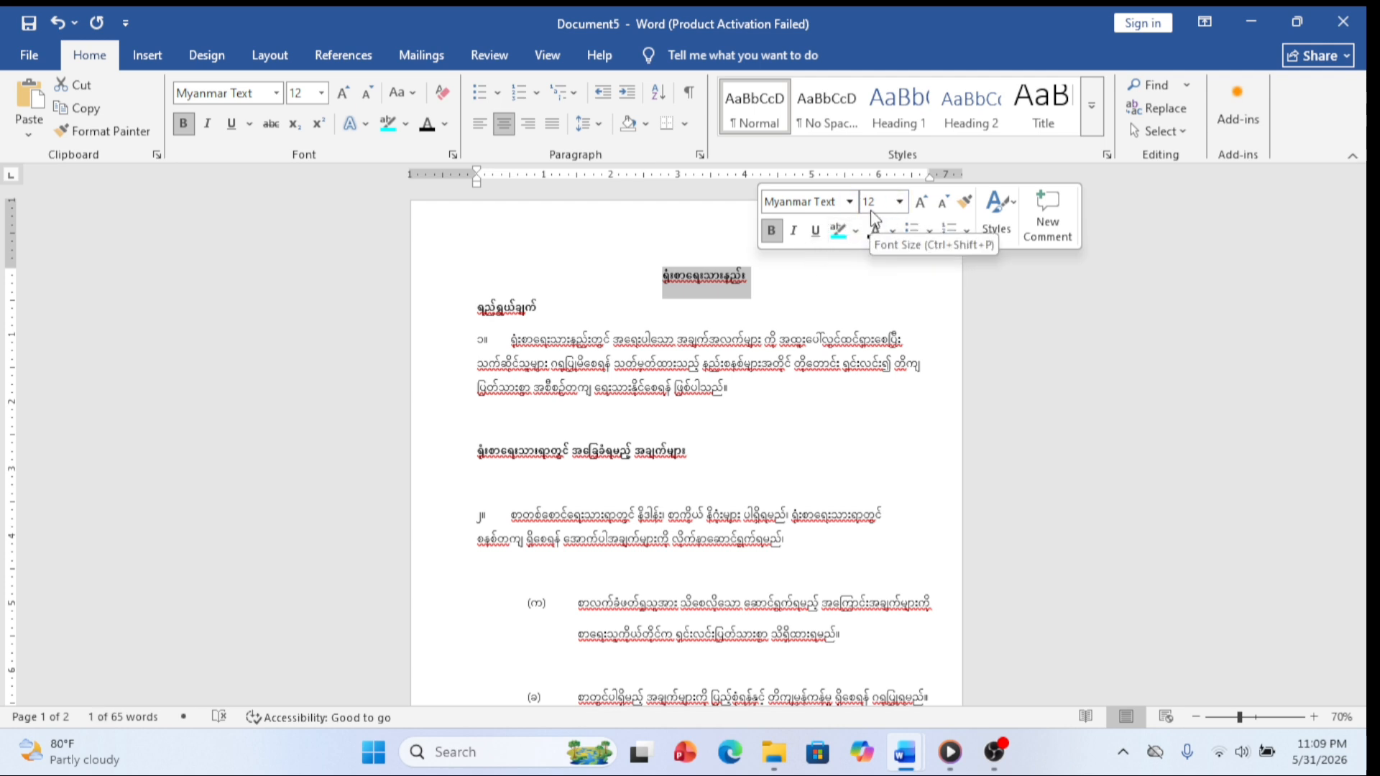
{"action": "left_click", "coordinate": [899, 203]}
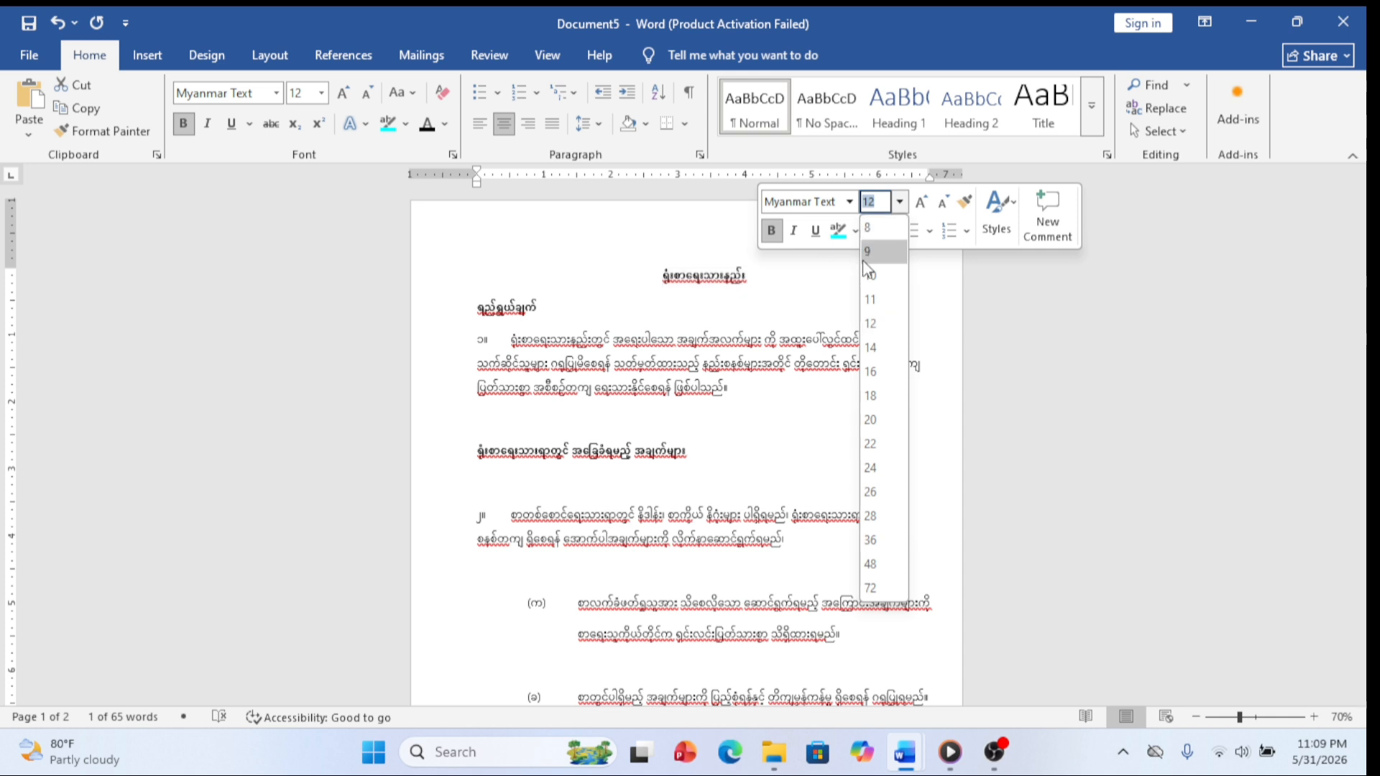
{"action": "left_click", "coordinate": [871, 348]}
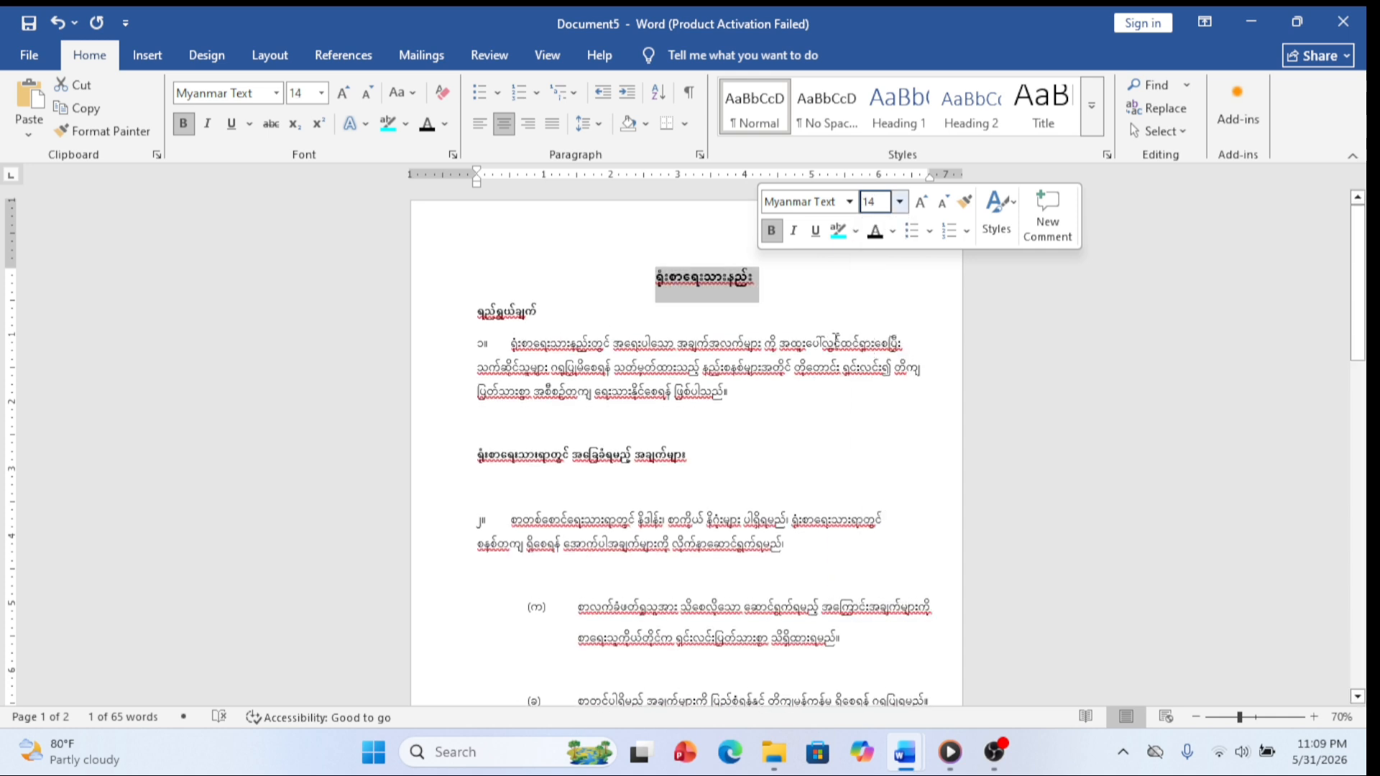
{"action": "left_click", "coordinate": [836, 343]}
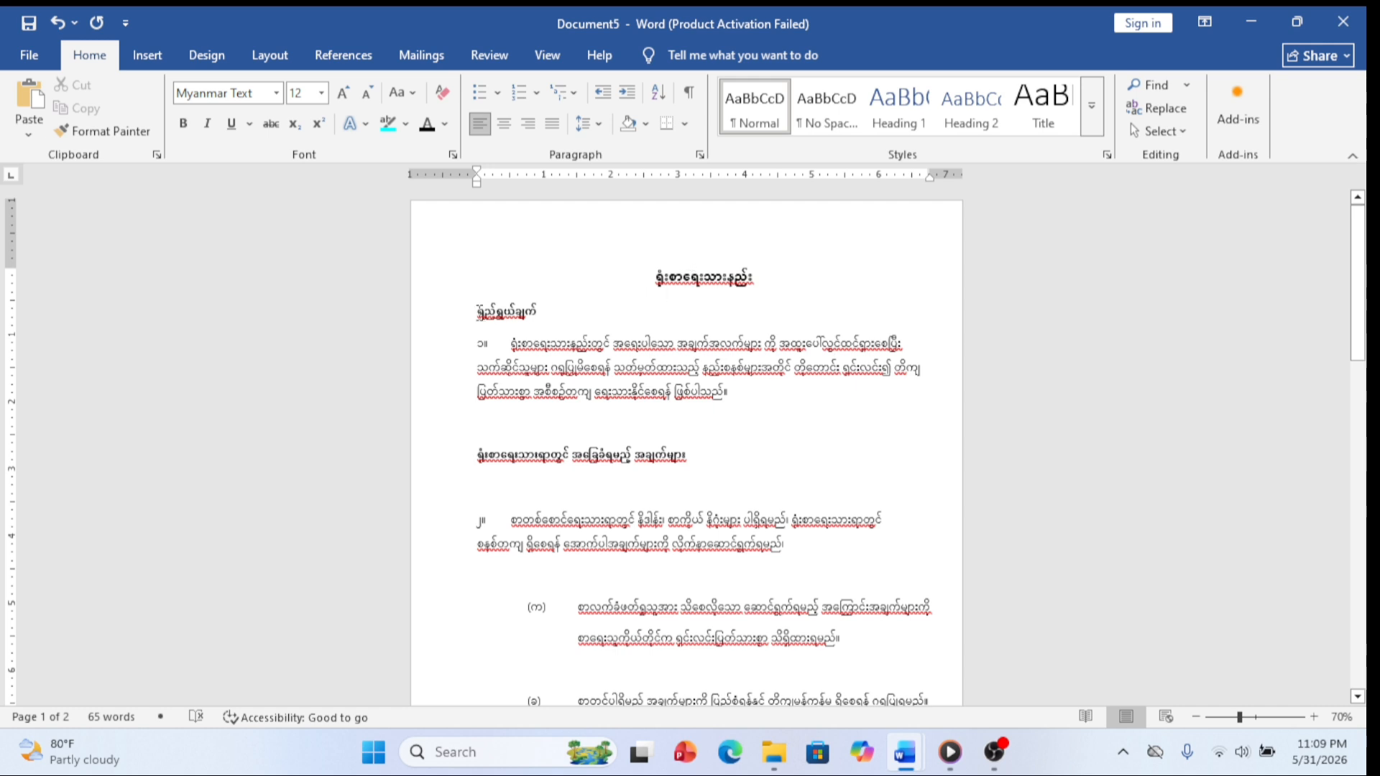
Step: Set the font size of the heading "ရည်ရွယ်ချက်" to 14
{"action": "left_click_drag", "start_coordinate": [477, 312], "coordinate": [550, 305]}
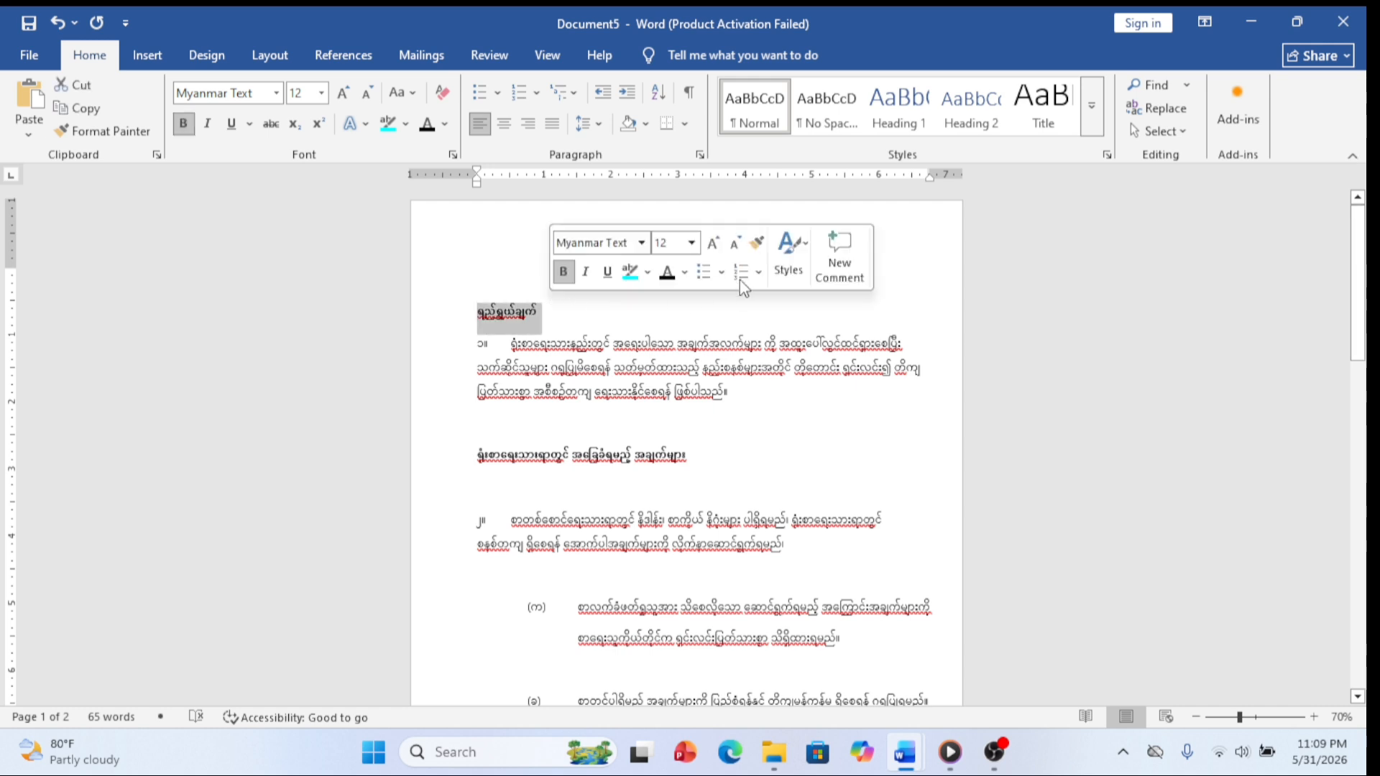
{"action": "left_click", "coordinate": [691, 243]}
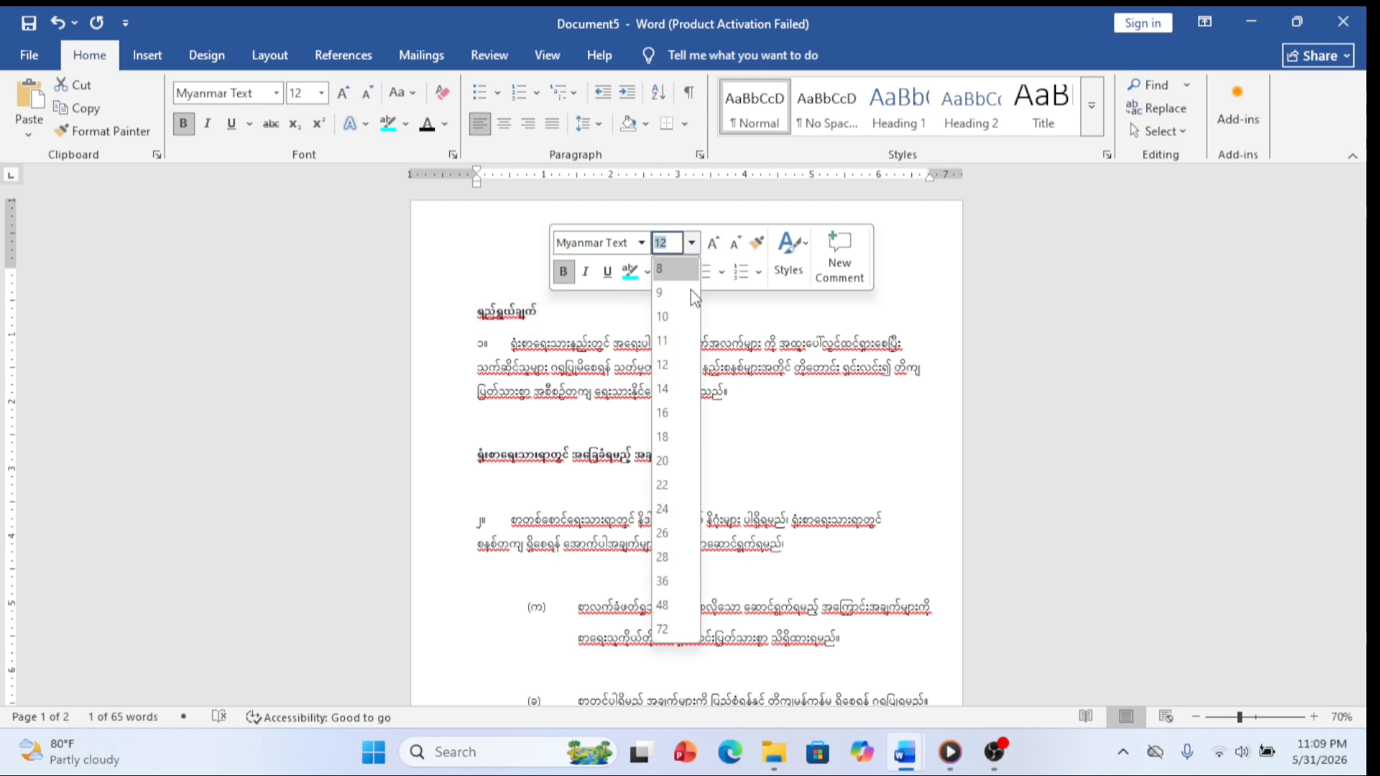
{"action": "left_click", "coordinate": [662, 389]}
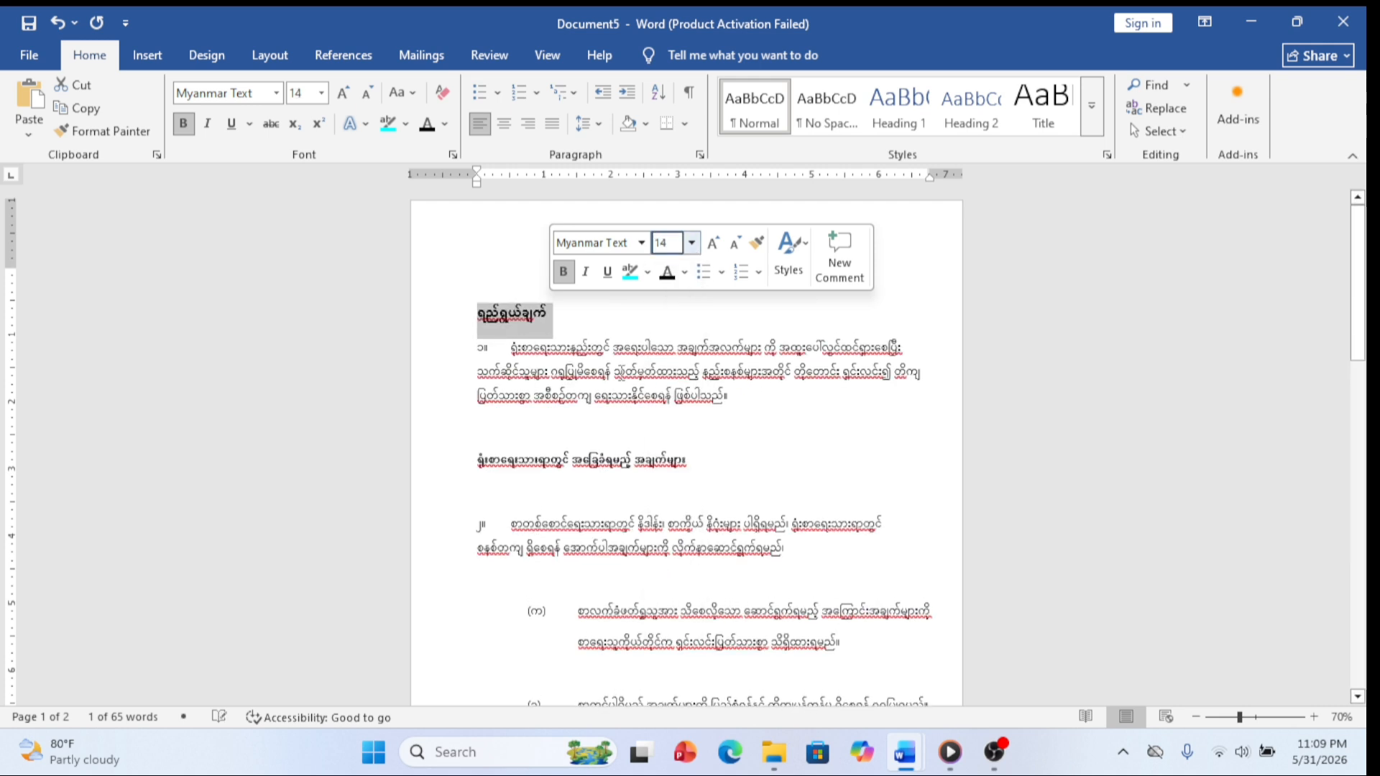
{"action": "left_click", "coordinate": [454, 281]}
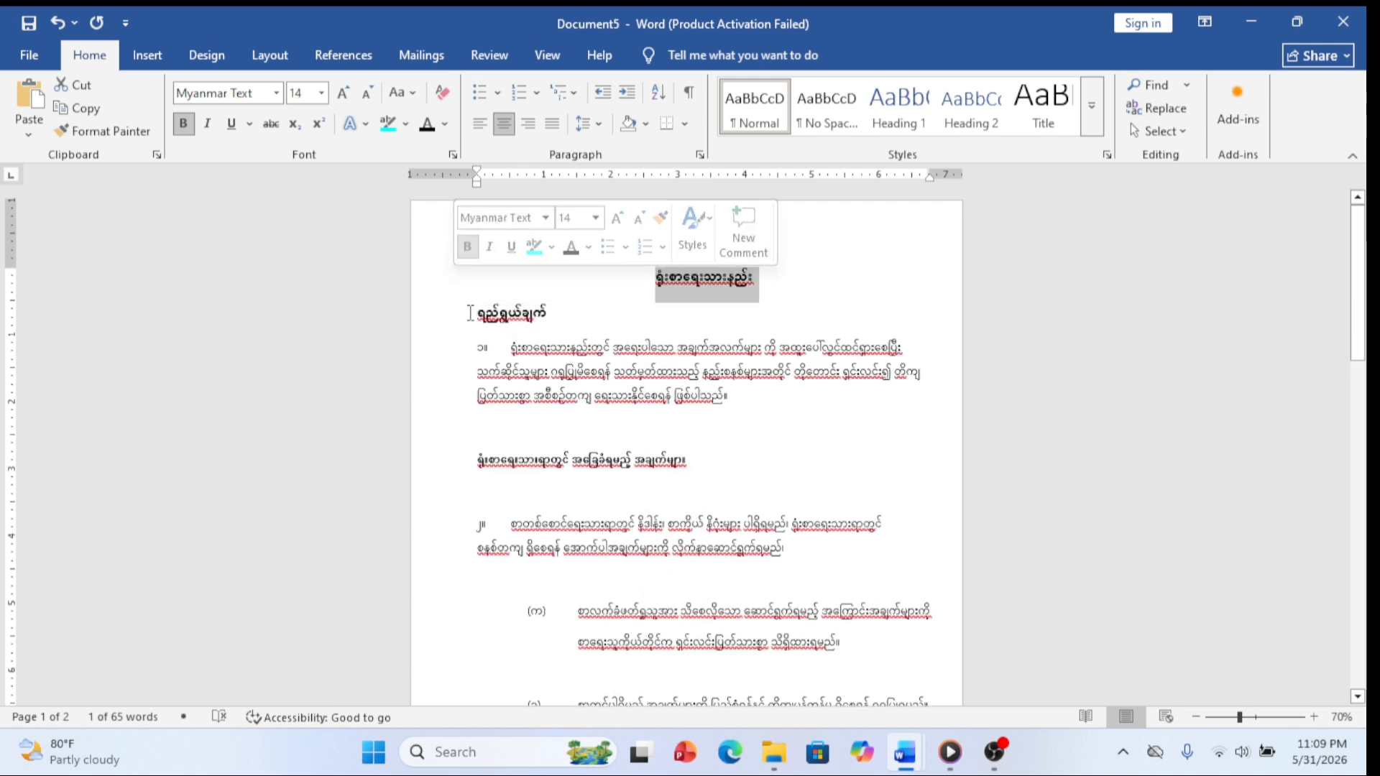
{"action": "left_click", "coordinate": [852, 281]}
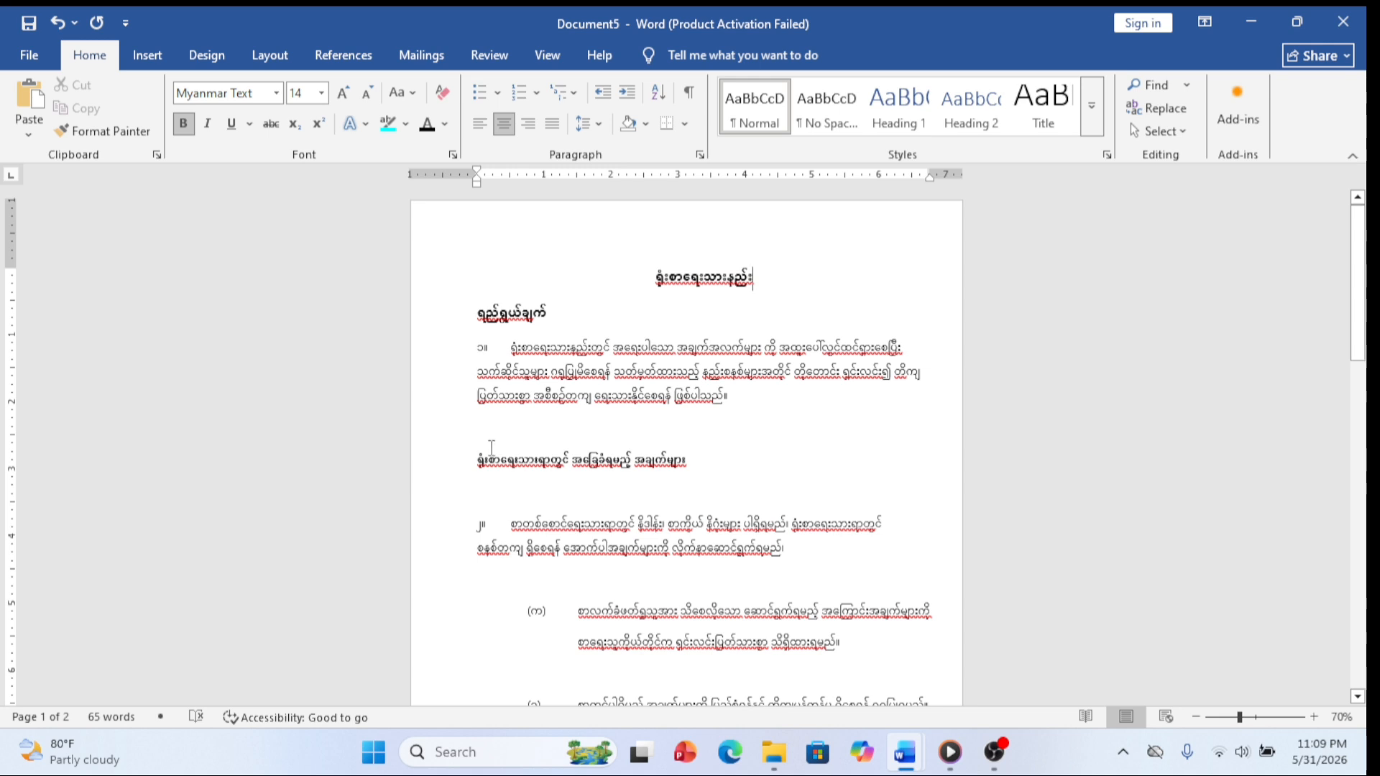
Step: Set the font size of the heading "ရုံးစာရေးသားရာတွင် အခြေခံရမည့် အချက်များ" to 14
{"action": "left_click_drag", "start_coordinate": [486, 461], "coordinate": [653, 480]}
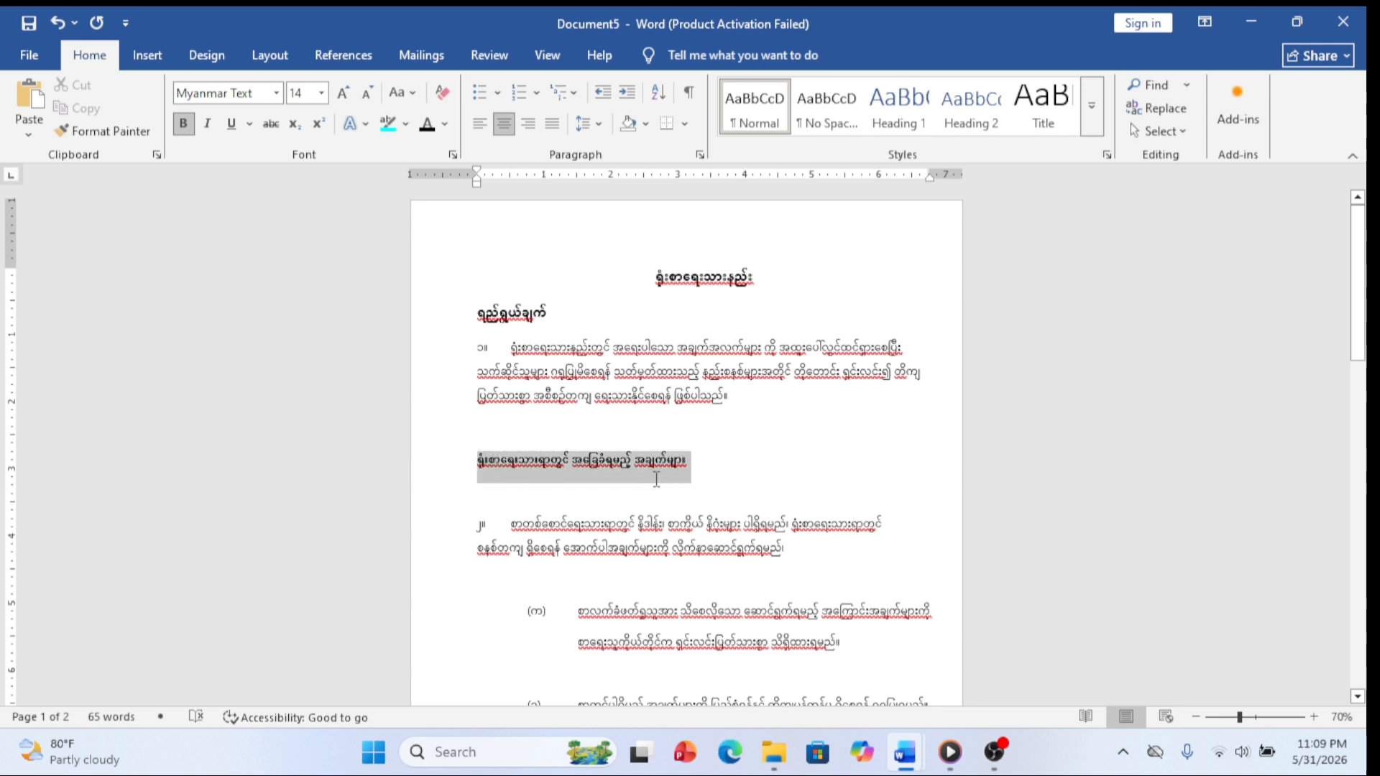
{"action": "left_click", "coordinate": [773, 416]}
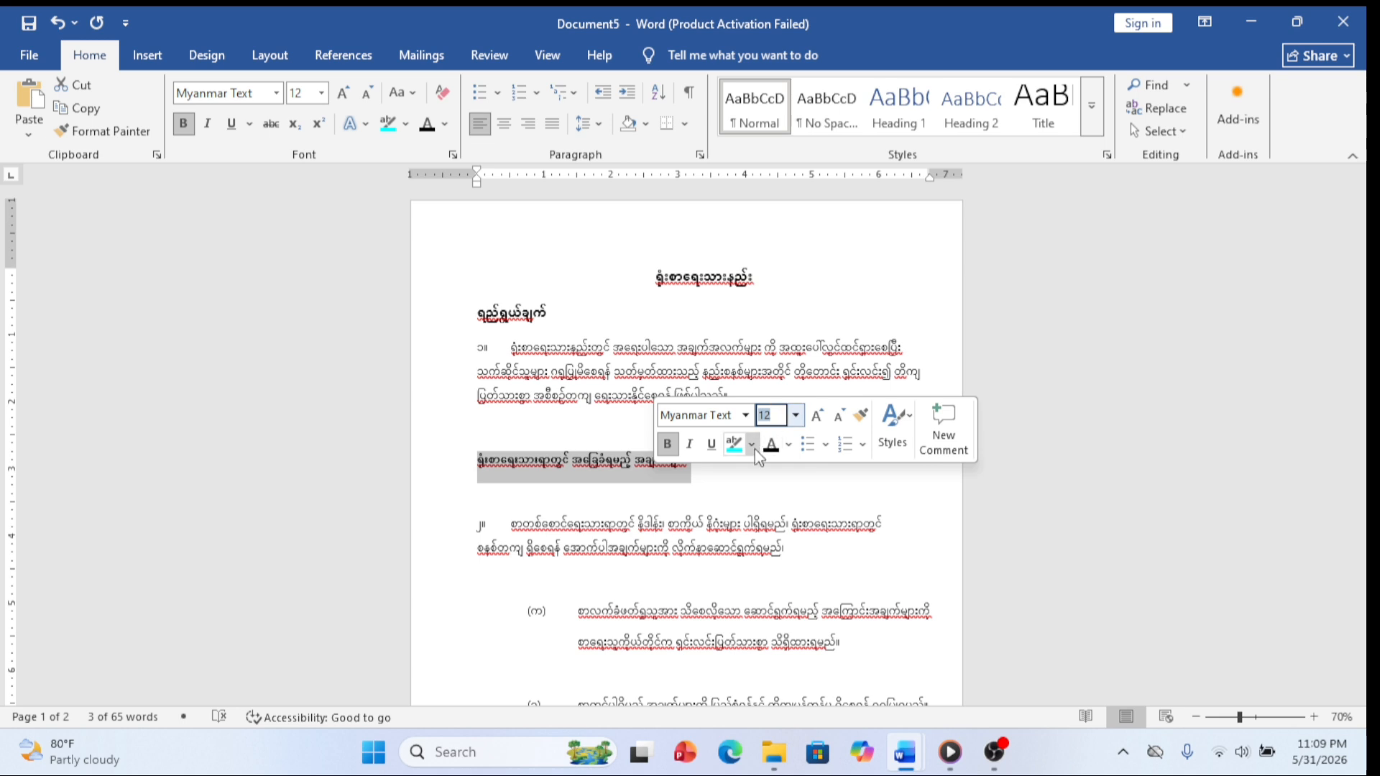
{"action": "left_click", "coordinate": [794, 416]}
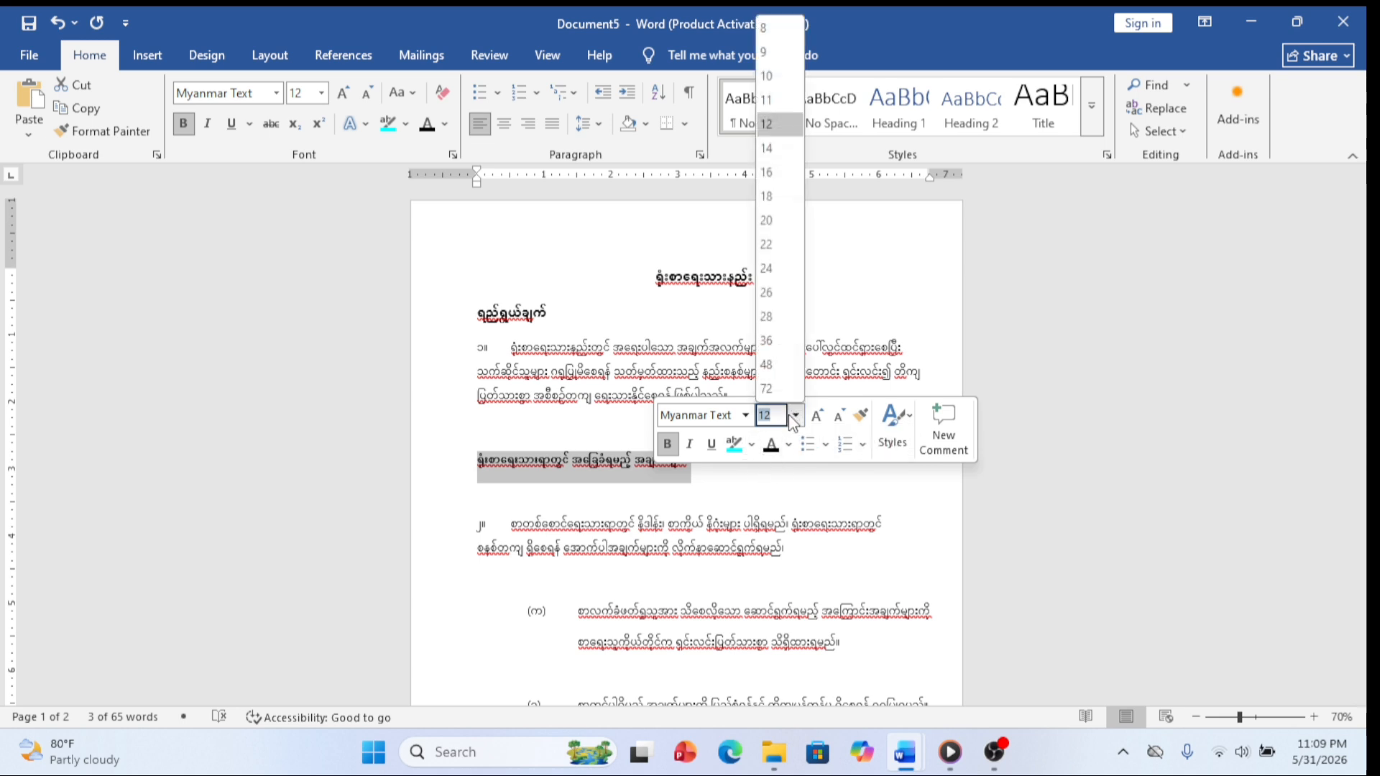
{"action": "left_click", "coordinate": [776, 149]}
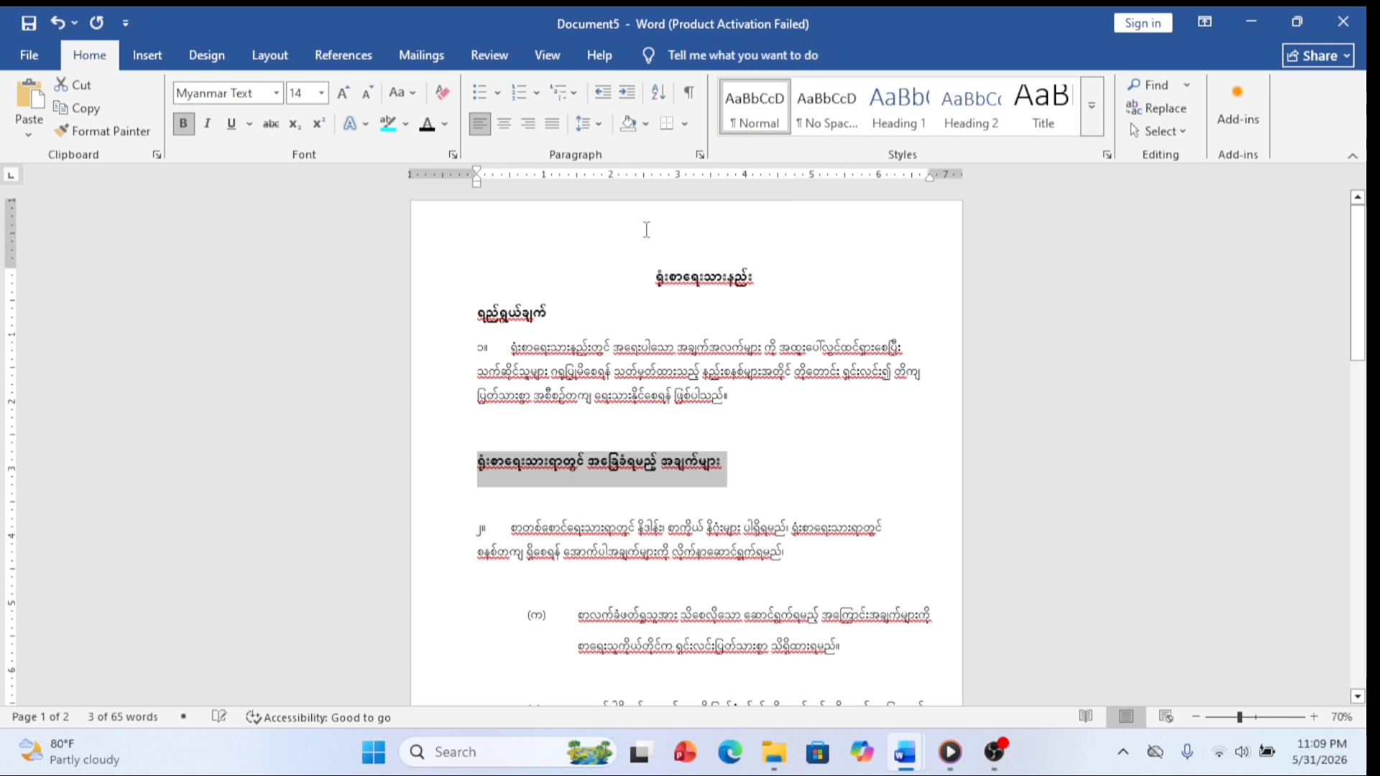
{"action": "left_click", "coordinate": [675, 239]}
Step: Examine the spacing and page layout of the document with the page zoomed out to 40%, and return the zoom to 100%
{"action": "scroll", "coordinate": [633, 388], "scroll_direction": "down", "scroll_amount": 9}
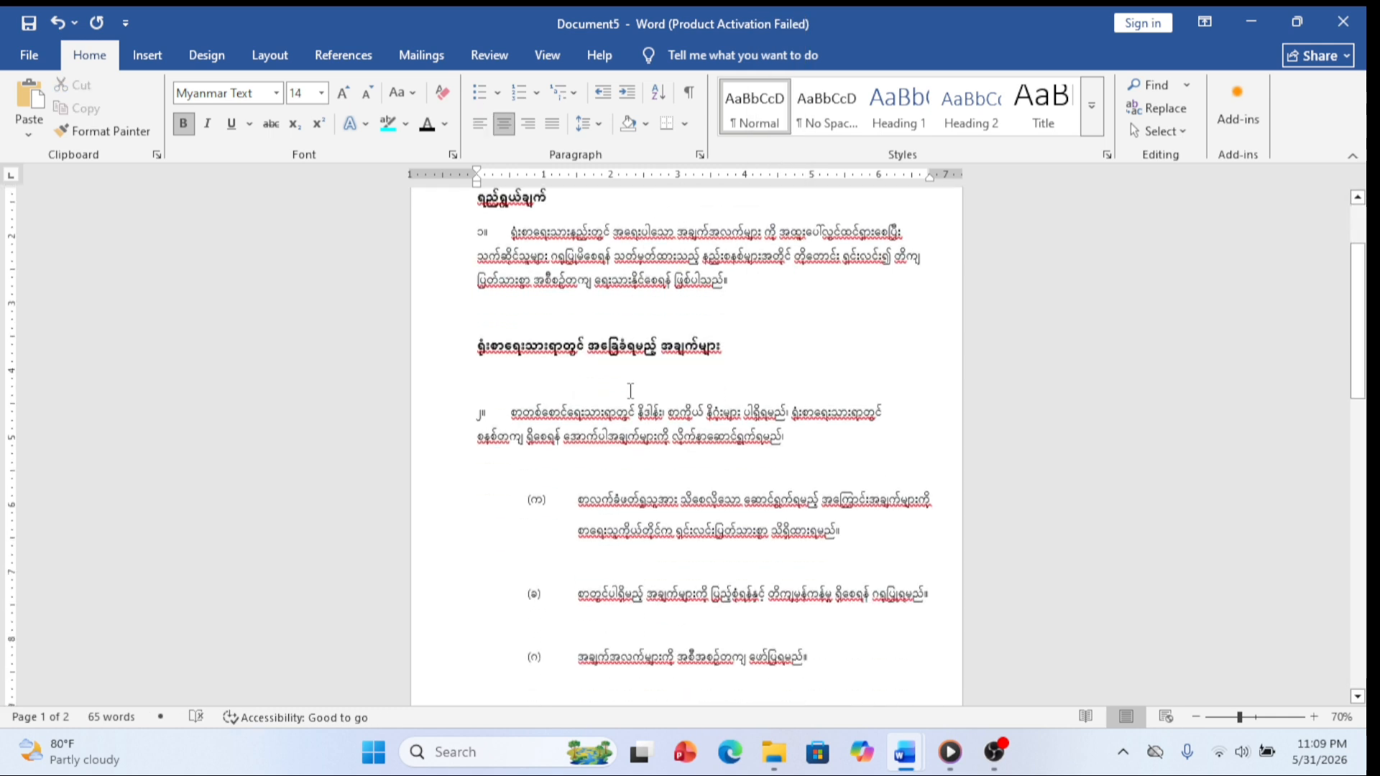
{"action": "scroll", "coordinate": [633, 388], "scroll_direction": "up", "scroll_amount": 9}
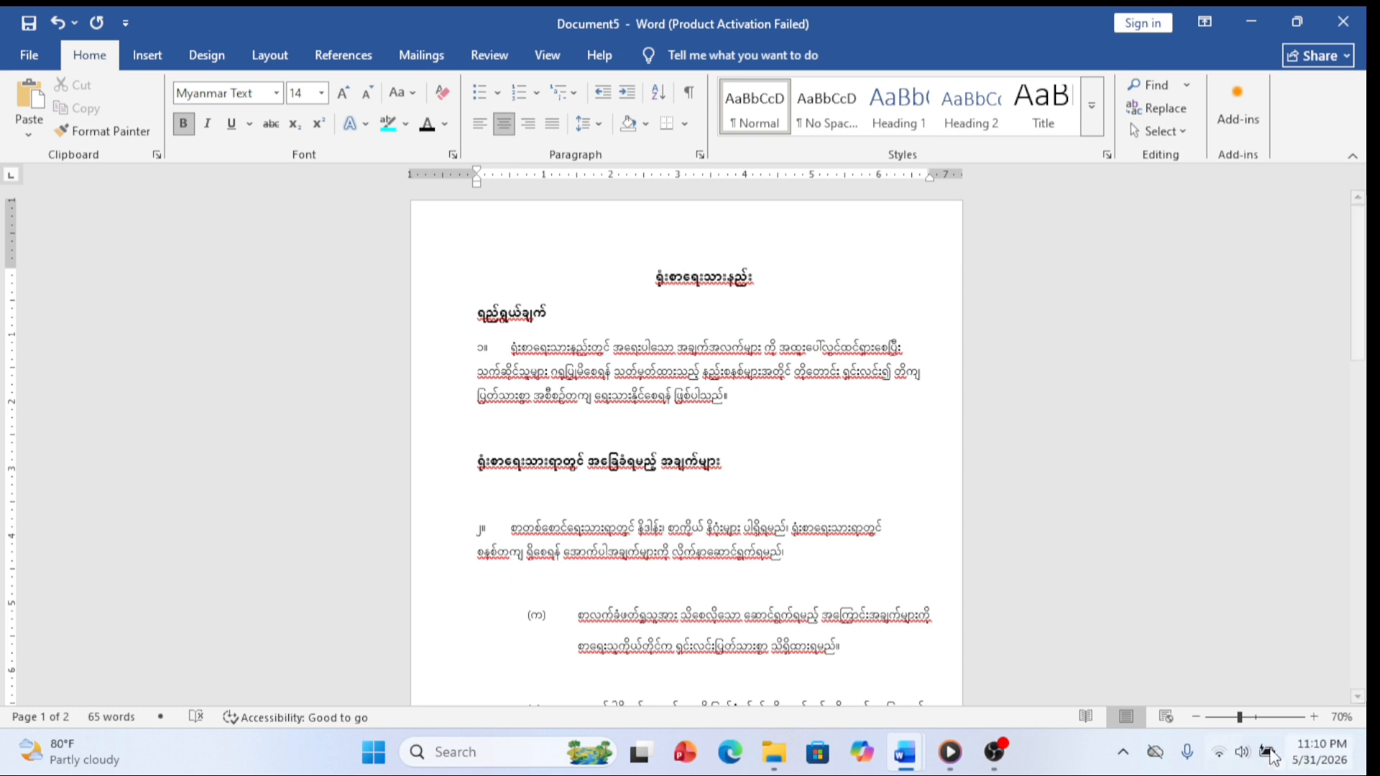
{"action": "left_click", "coordinate": [1195, 717]}
{"action": "left_click", "coordinate": [1195, 716]}
{"action": "left_click", "coordinate": [1195, 716]}
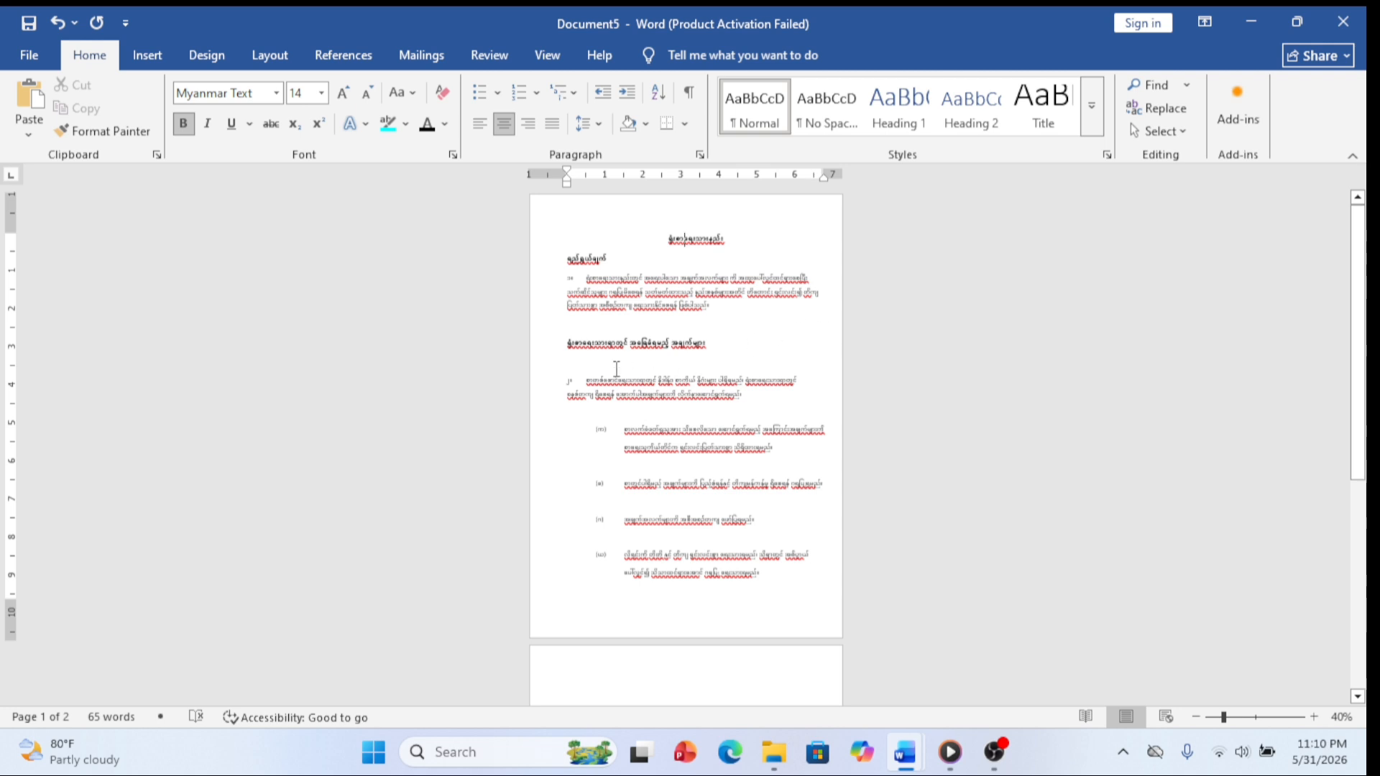
{"action": "left_click", "coordinate": [1313, 719]}
{"action": "left_click", "coordinate": [1314, 718]}
{"action": "left_click", "coordinate": [1314, 718]}
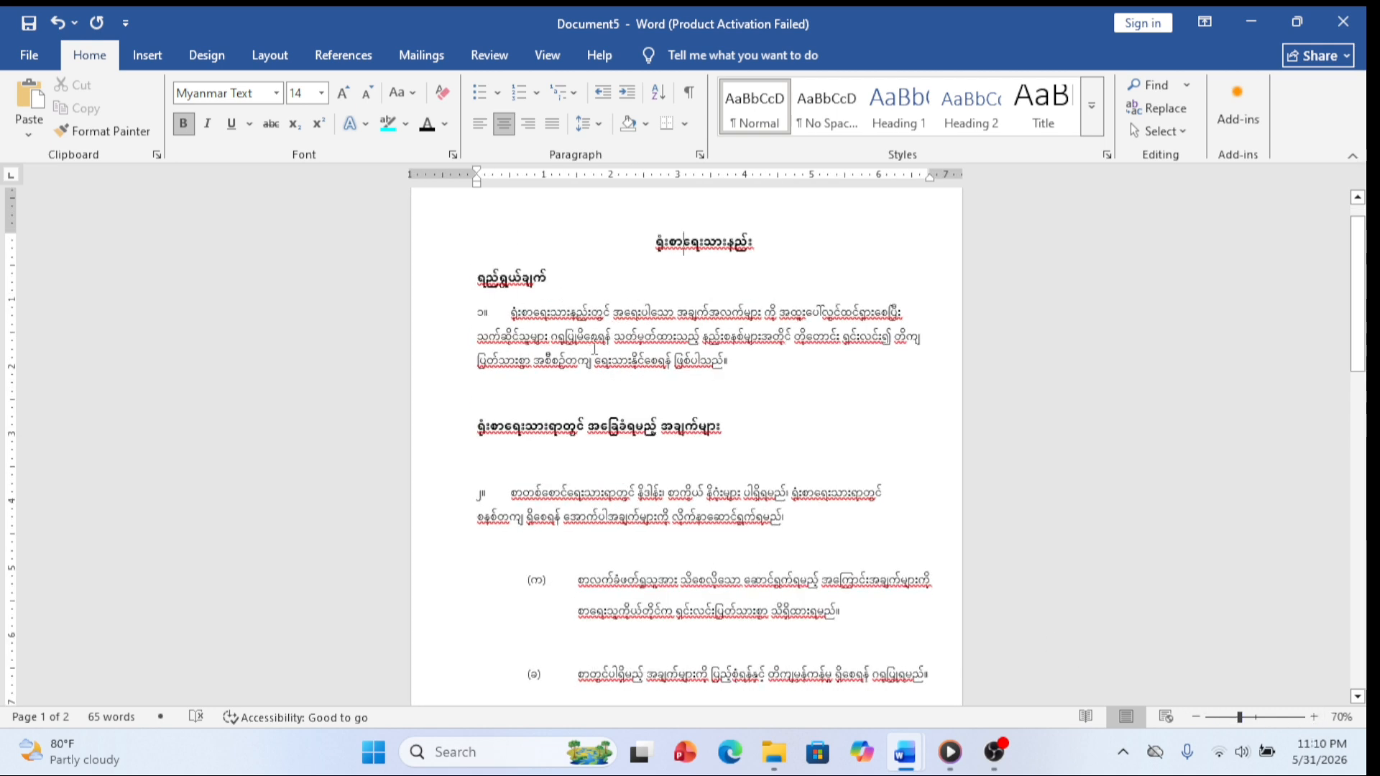
{"action": "left_click", "coordinate": [1314, 716]}
{"action": "left_click", "coordinate": [1314, 717]}
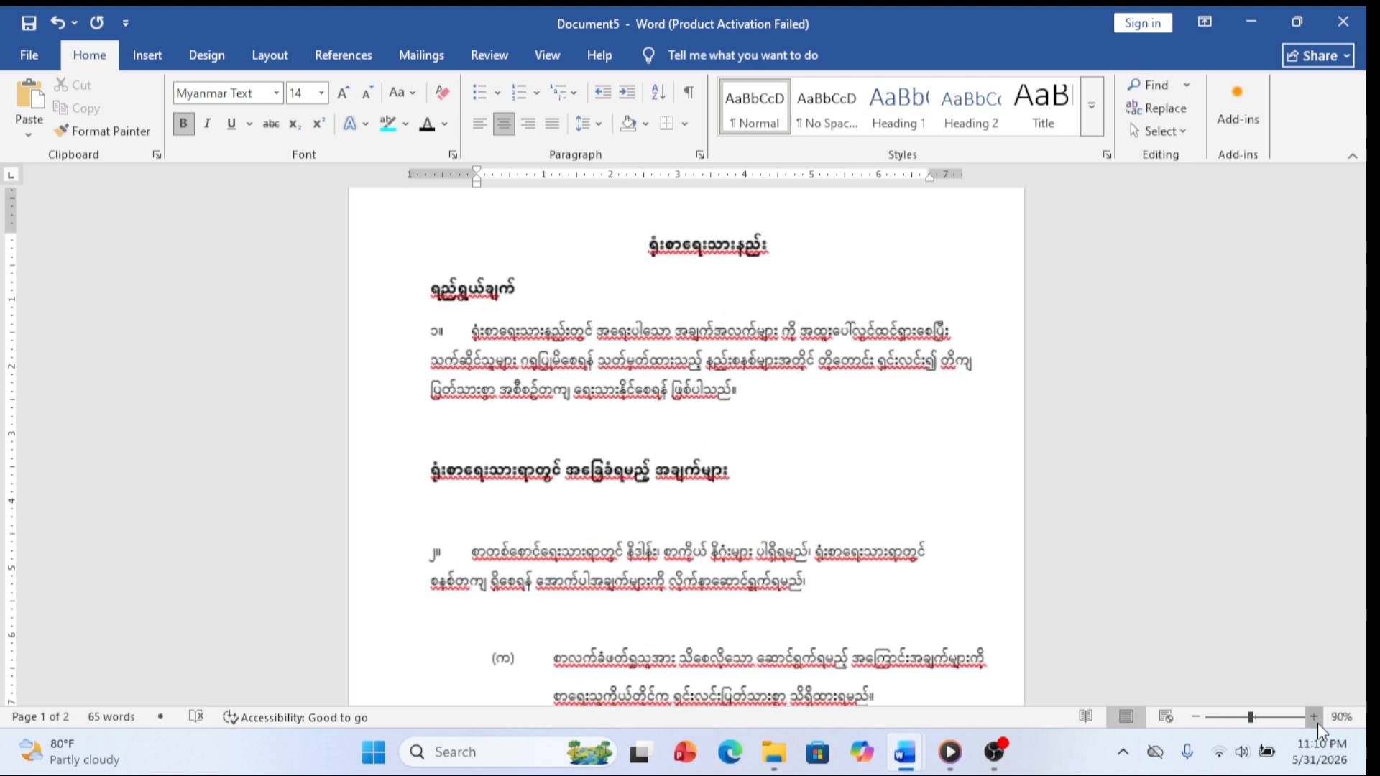
{"action": "left_click", "coordinate": [1314, 717]}
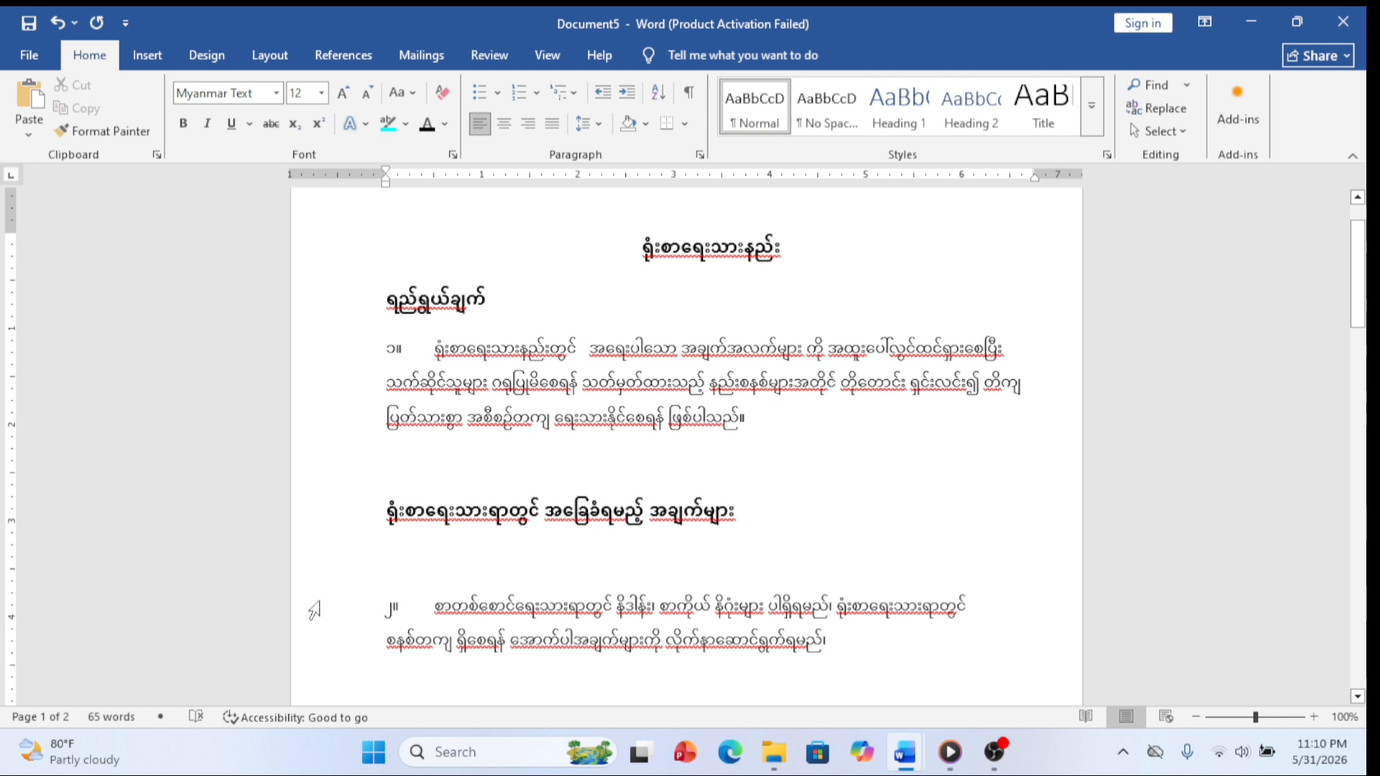
Step: Widen the gaps between the words "အရေးပါသော", "အချက်အလက်များ", "ကို" and the text after them in the first line of paragraph ၁
{"action": "left_click", "coordinate": [683, 350]}
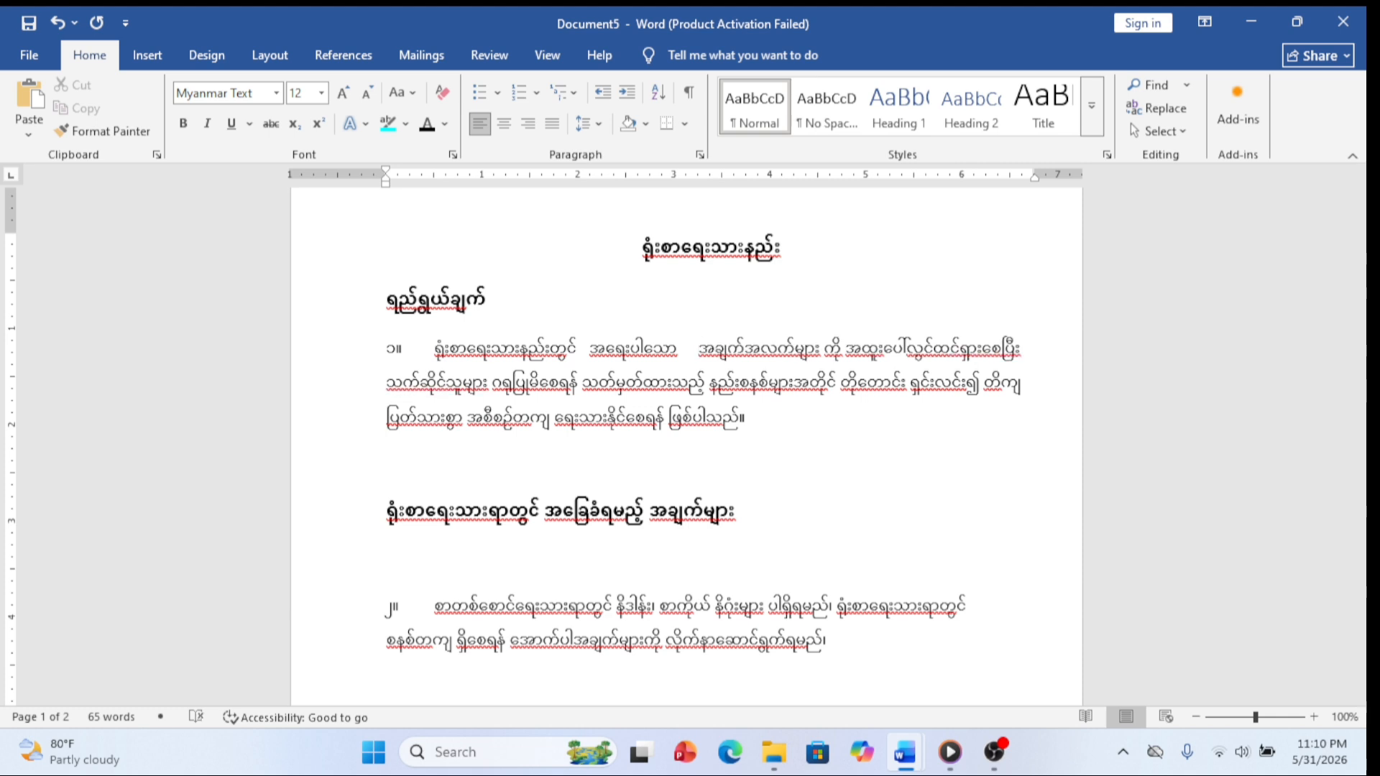
{"action": "key", "text": "BackSpace"}
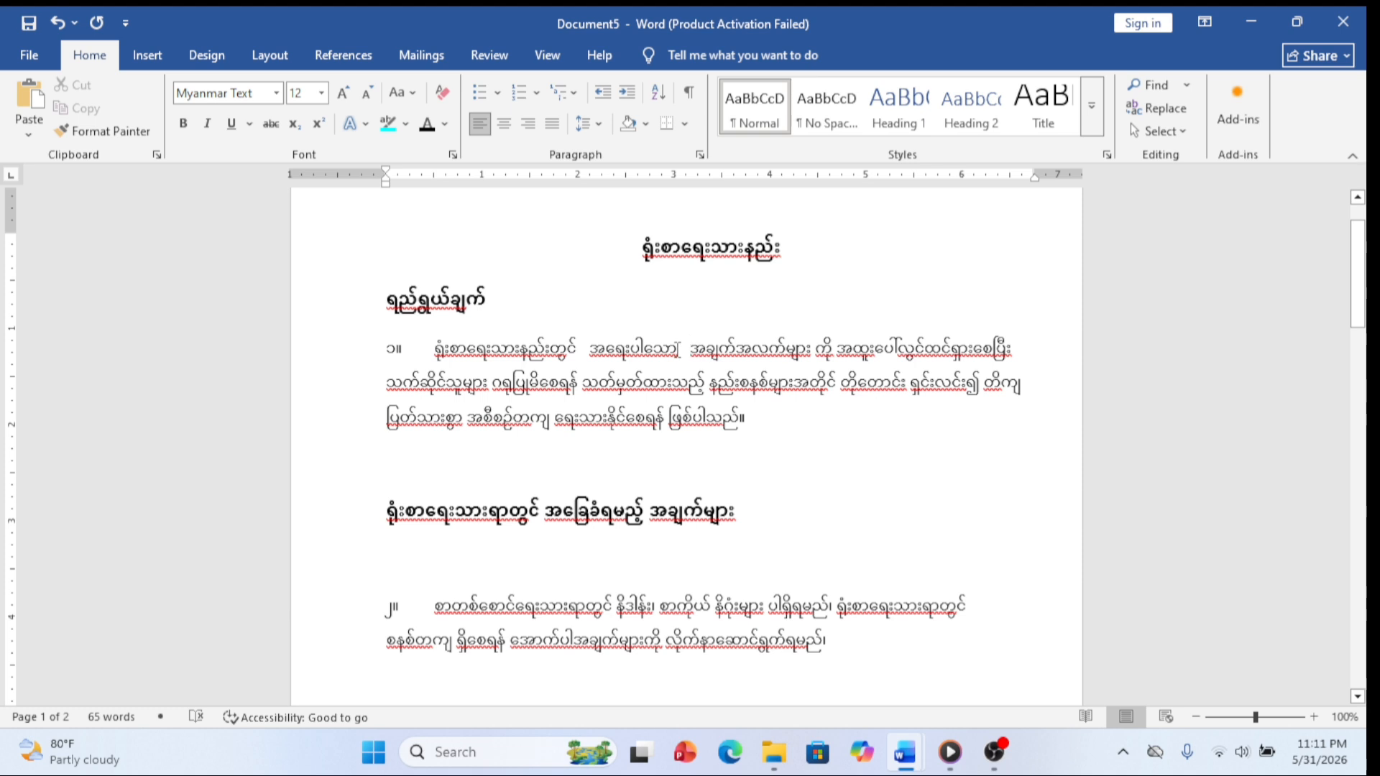
{"action": "key", "text": "BackSpace"}
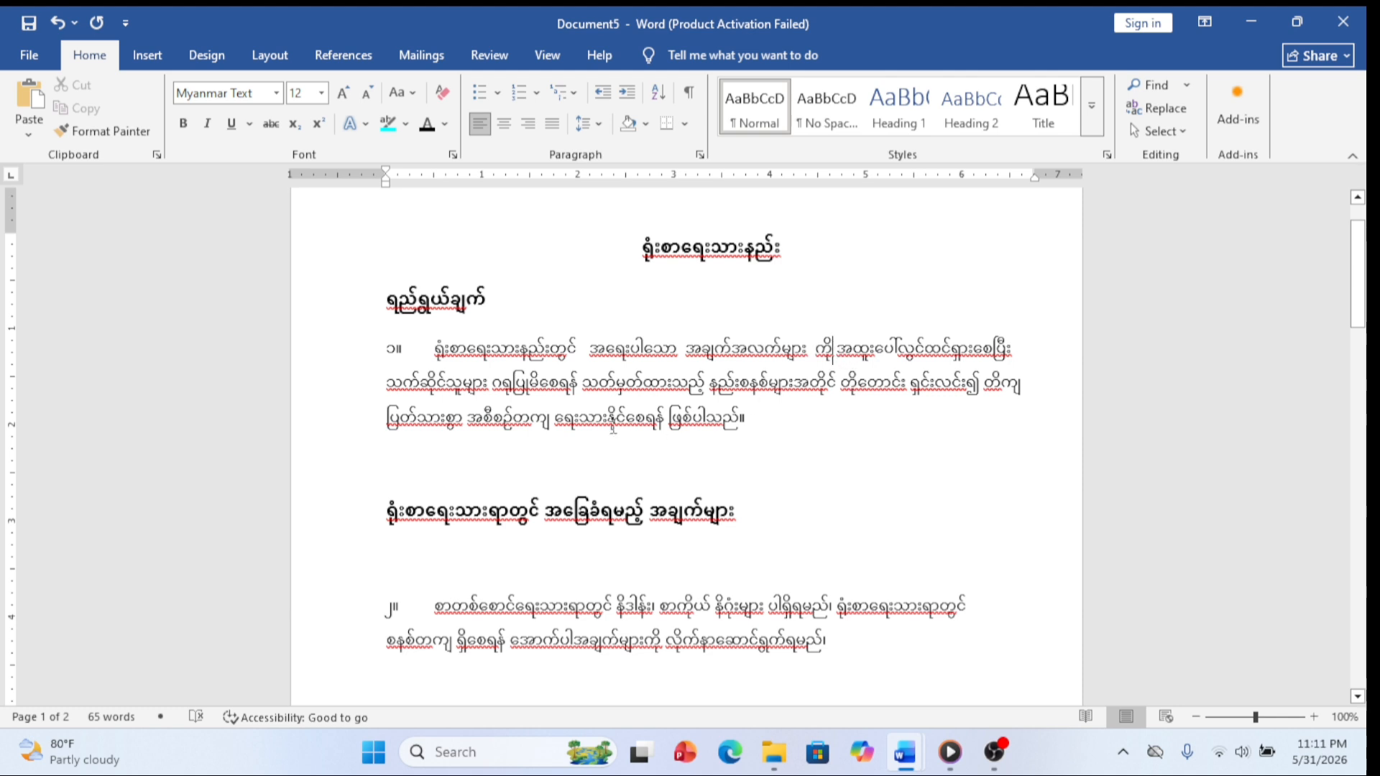
{"action": "left_click", "coordinate": [834, 350]}
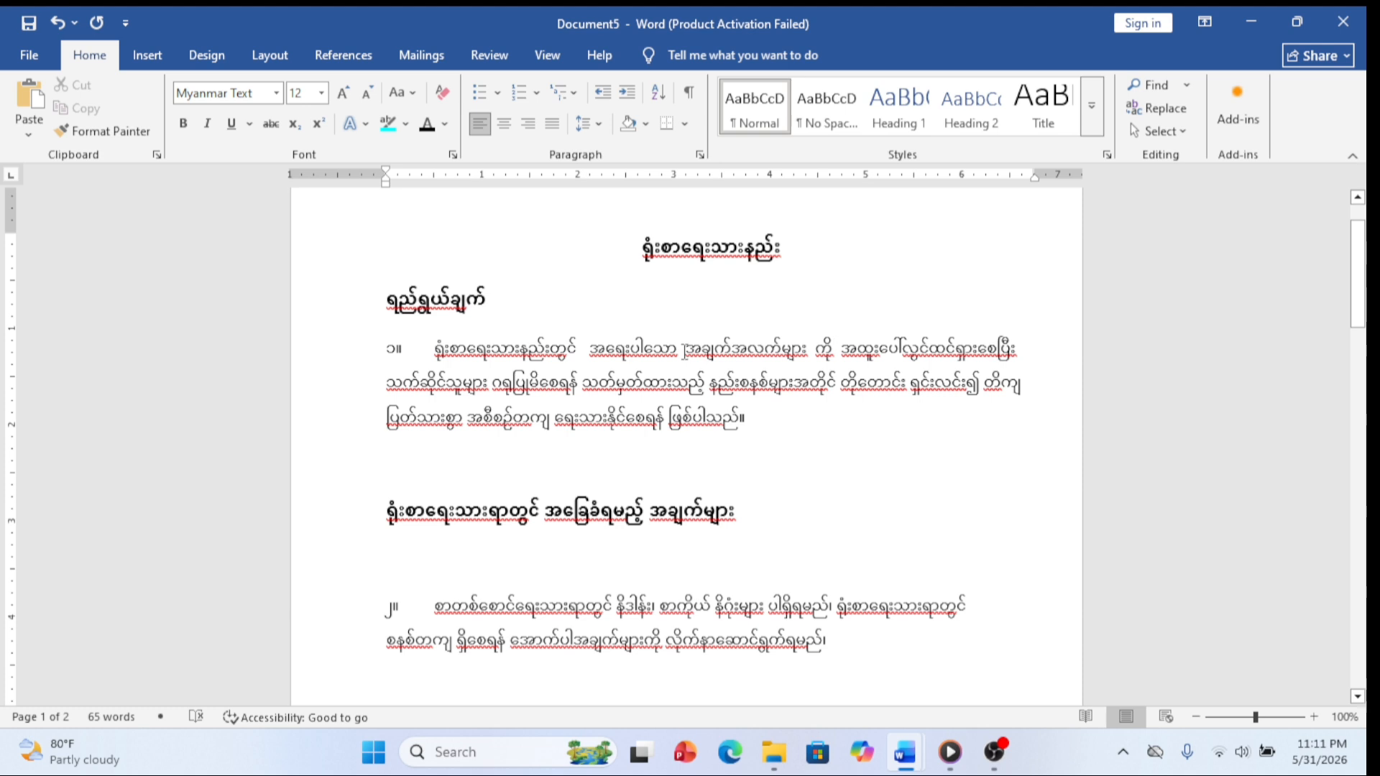
{"action": "left_click", "coordinate": [682, 350]}
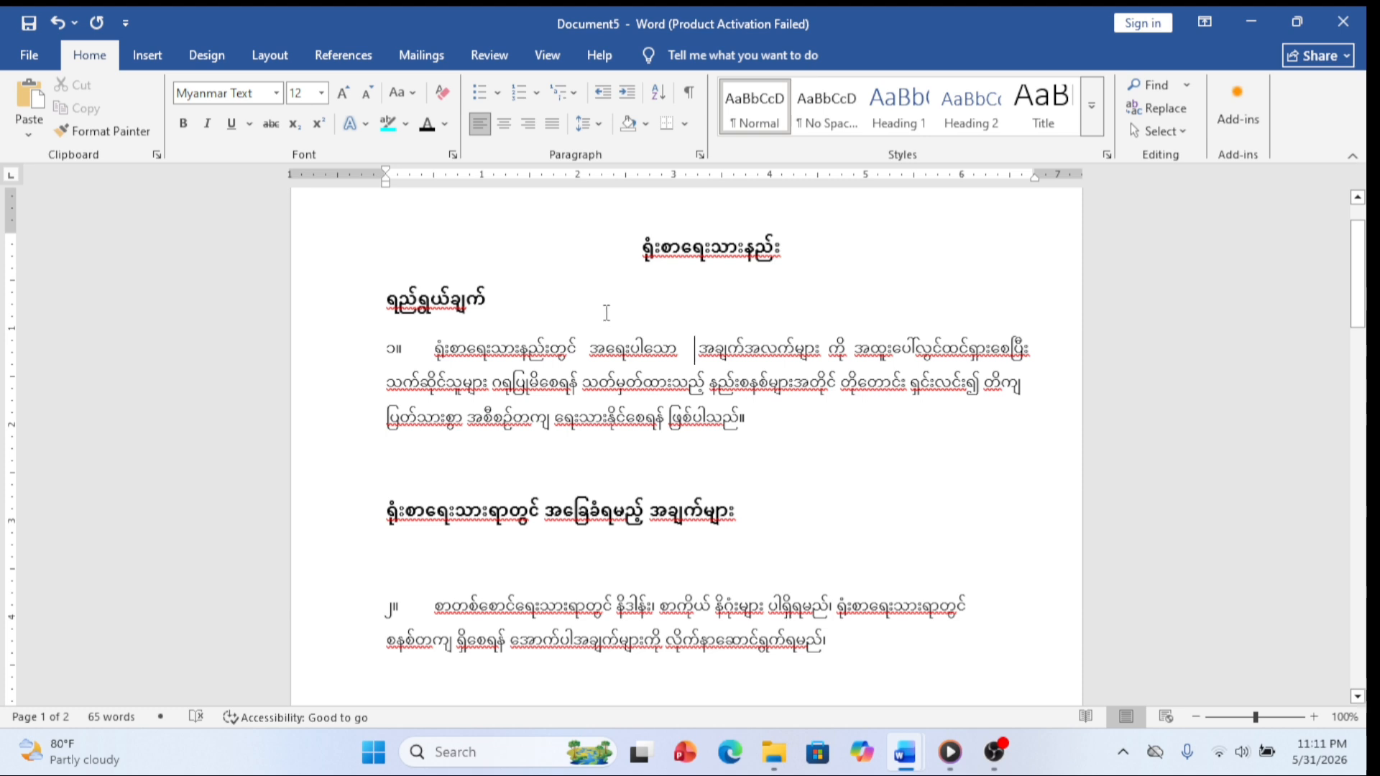
Step: Even out the gaps between the words in the first line of paragraph ၁ so the line ends at the right margin
{"action": "key", "text": "BackSpace"}
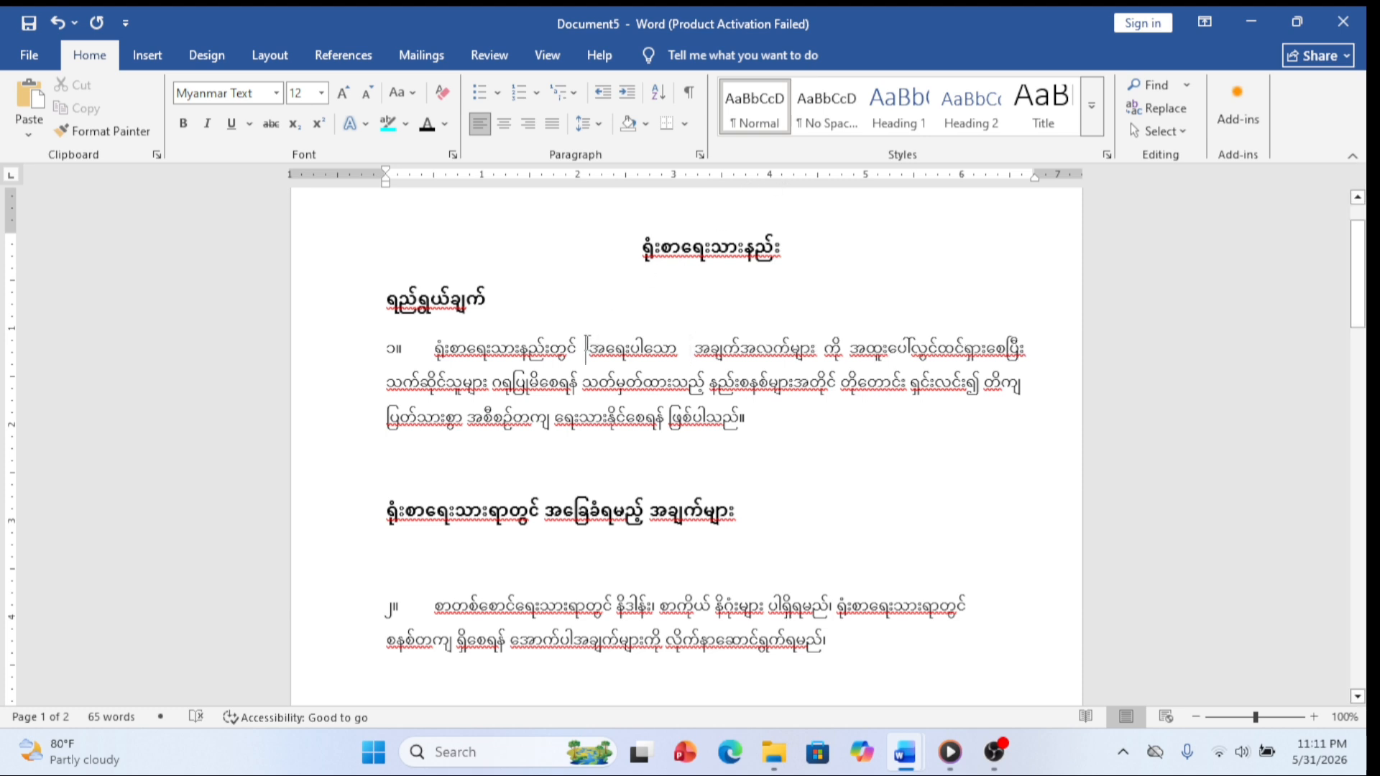
{"action": "left_click", "coordinate": [588, 343]}
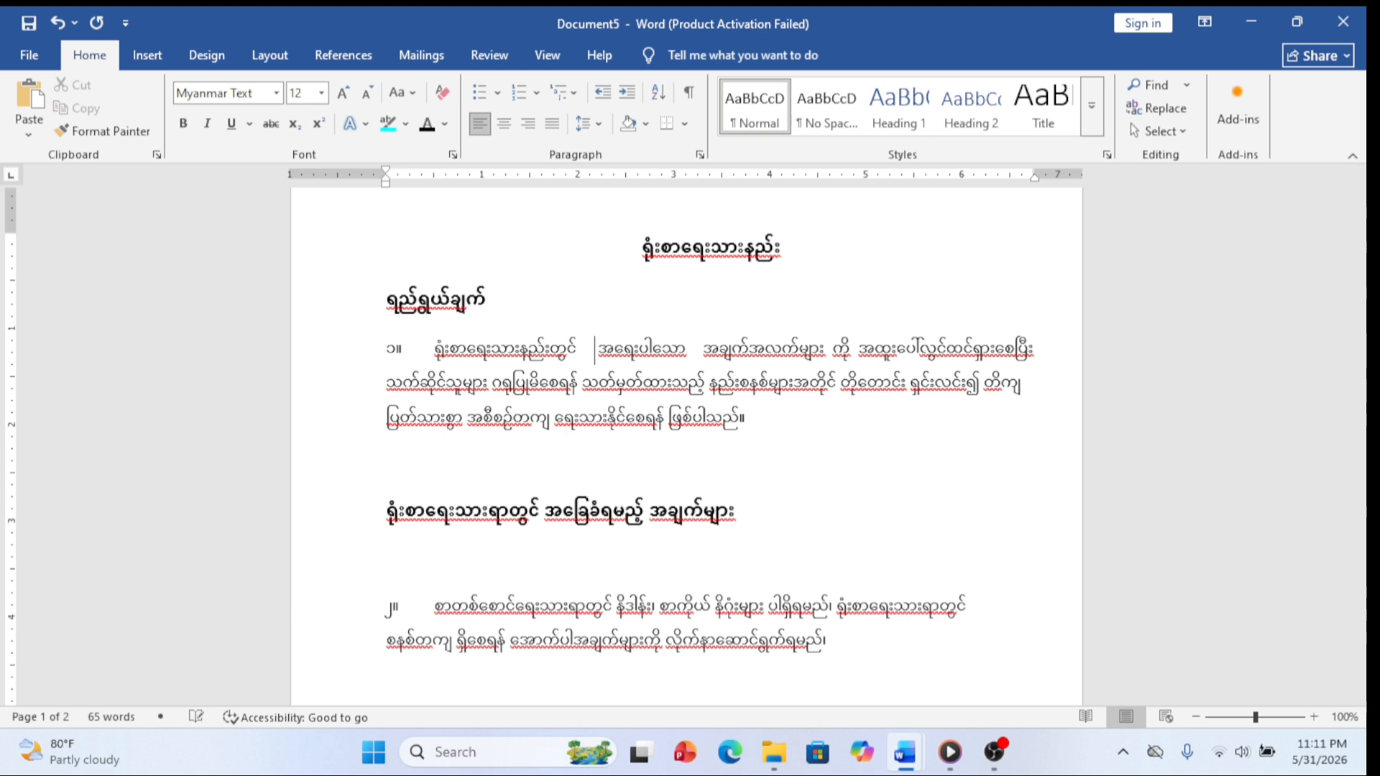
{"action": "key", "text": "BackSpace"}
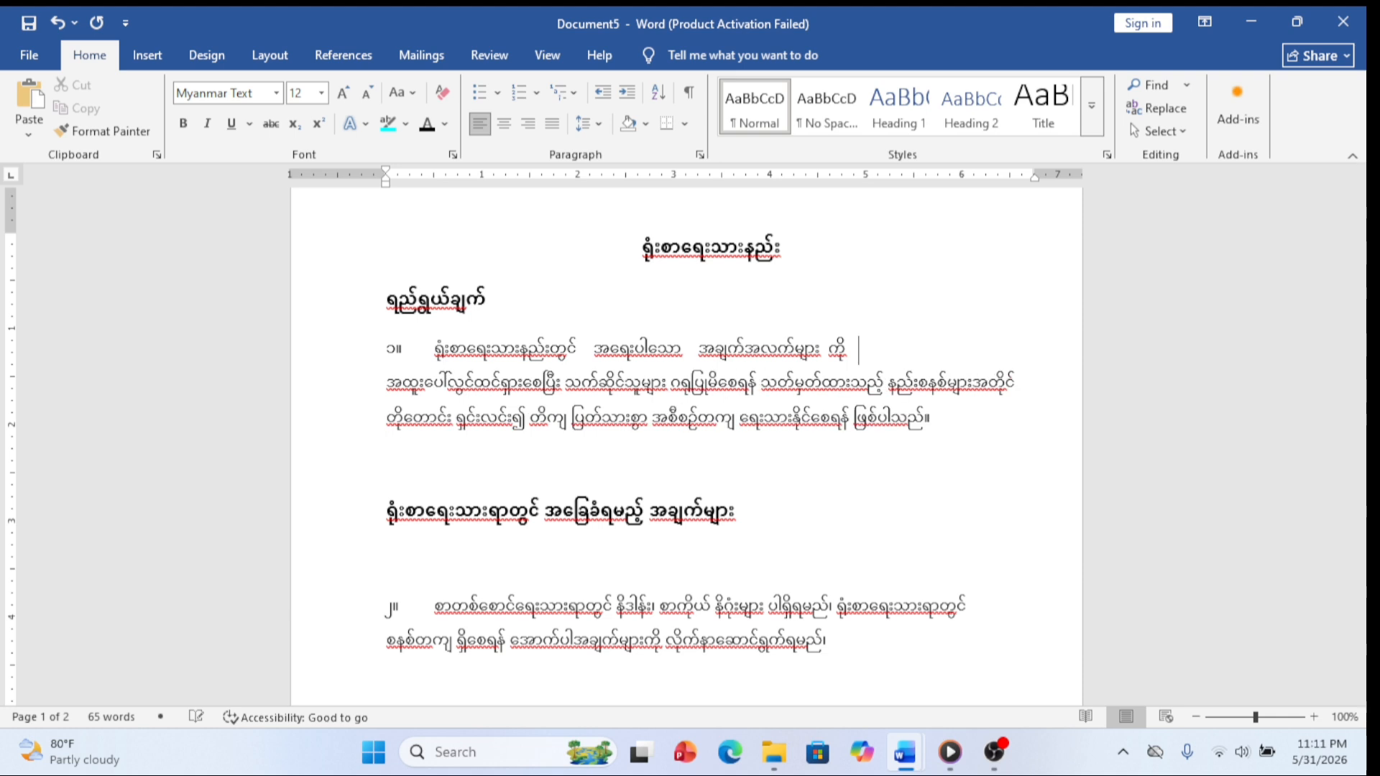
{"action": "key", "text": "BackSpace"}
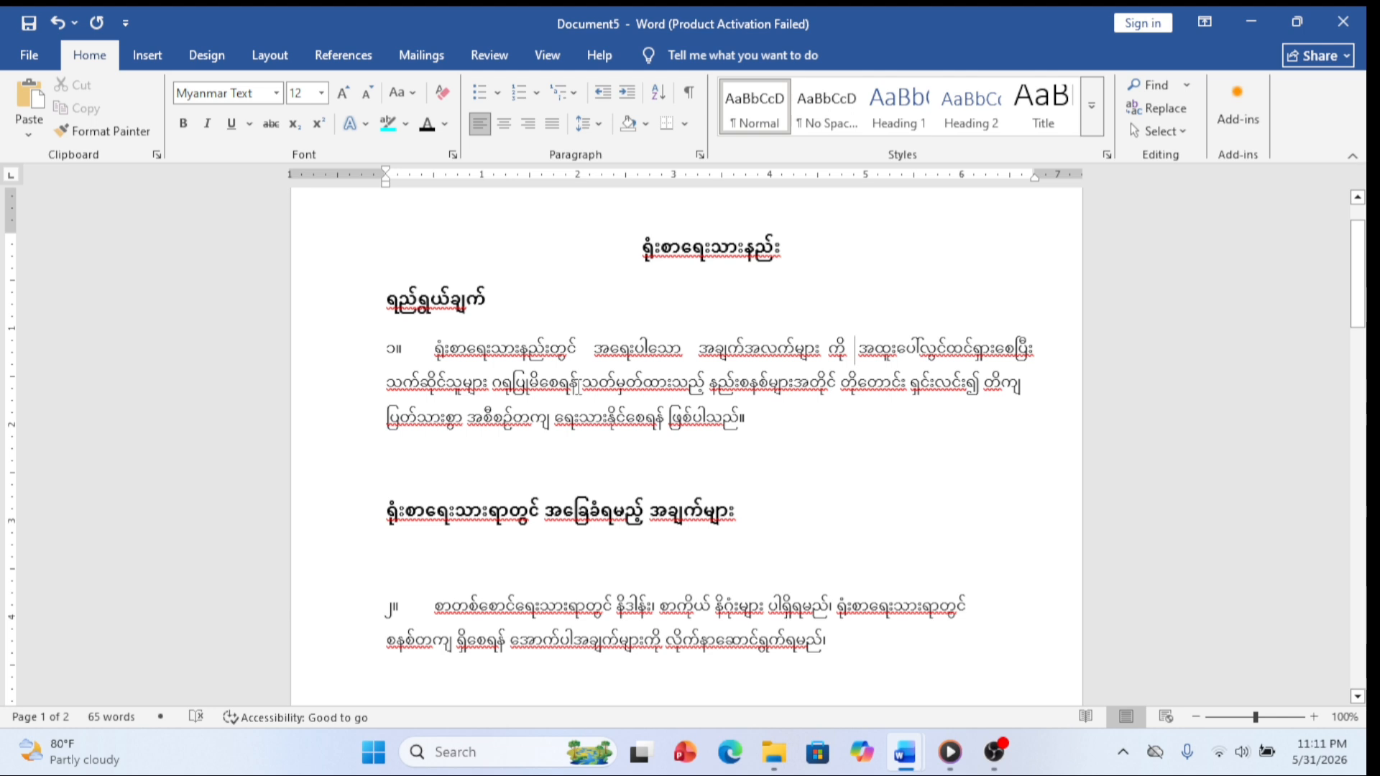
Step: Widen the gaps around "သတ်မှတ်ထားသည့်" and before "တိုတောင်း" in the second line of paragraph ၁ so the line ends at the right margin
{"action": "left_click", "coordinate": [579, 381]}
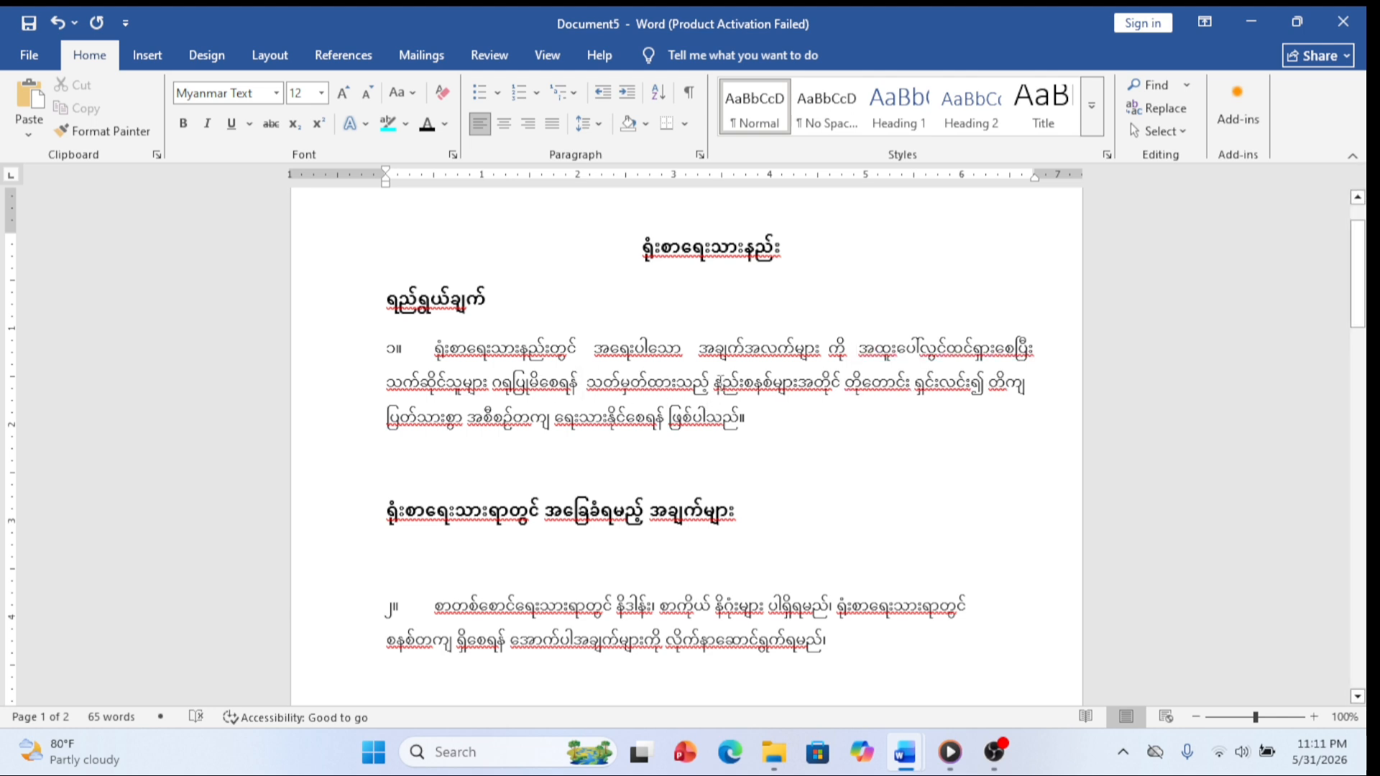
{"action": "left_click", "coordinate": [717, 386]}
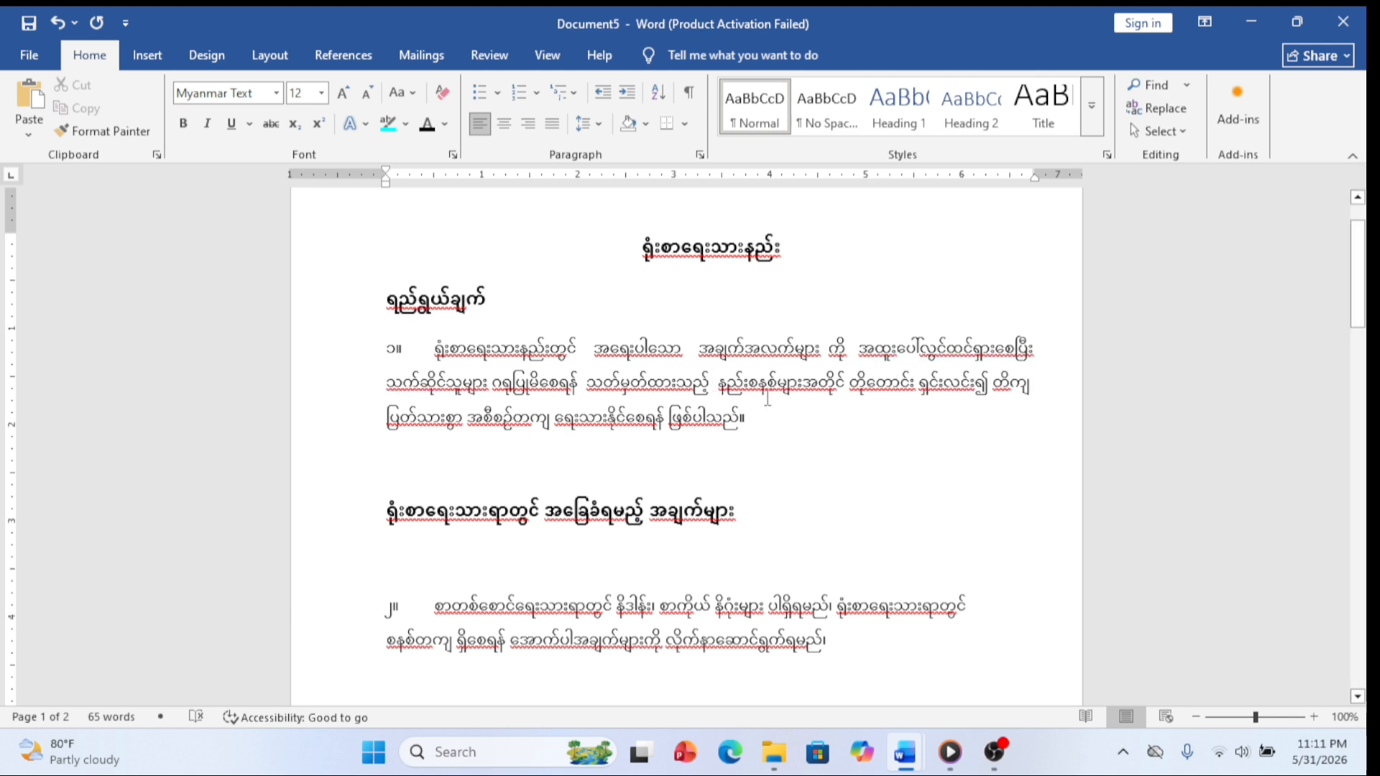
{"action": "left_click", "coordinate": [847, 389]}
{"action": "left_click", "coordinate": [847, 388]}
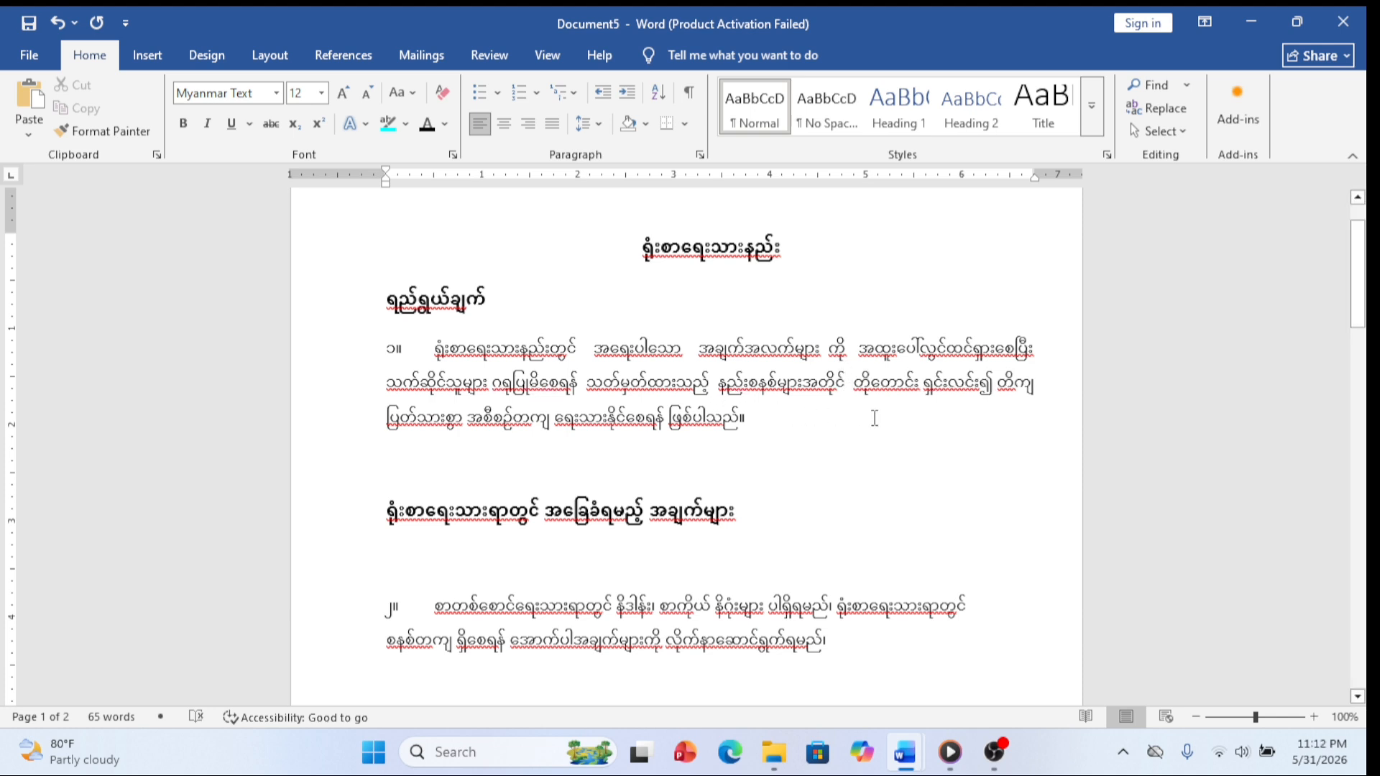
{"action": "left_click", "coordinate": [920, 384]}
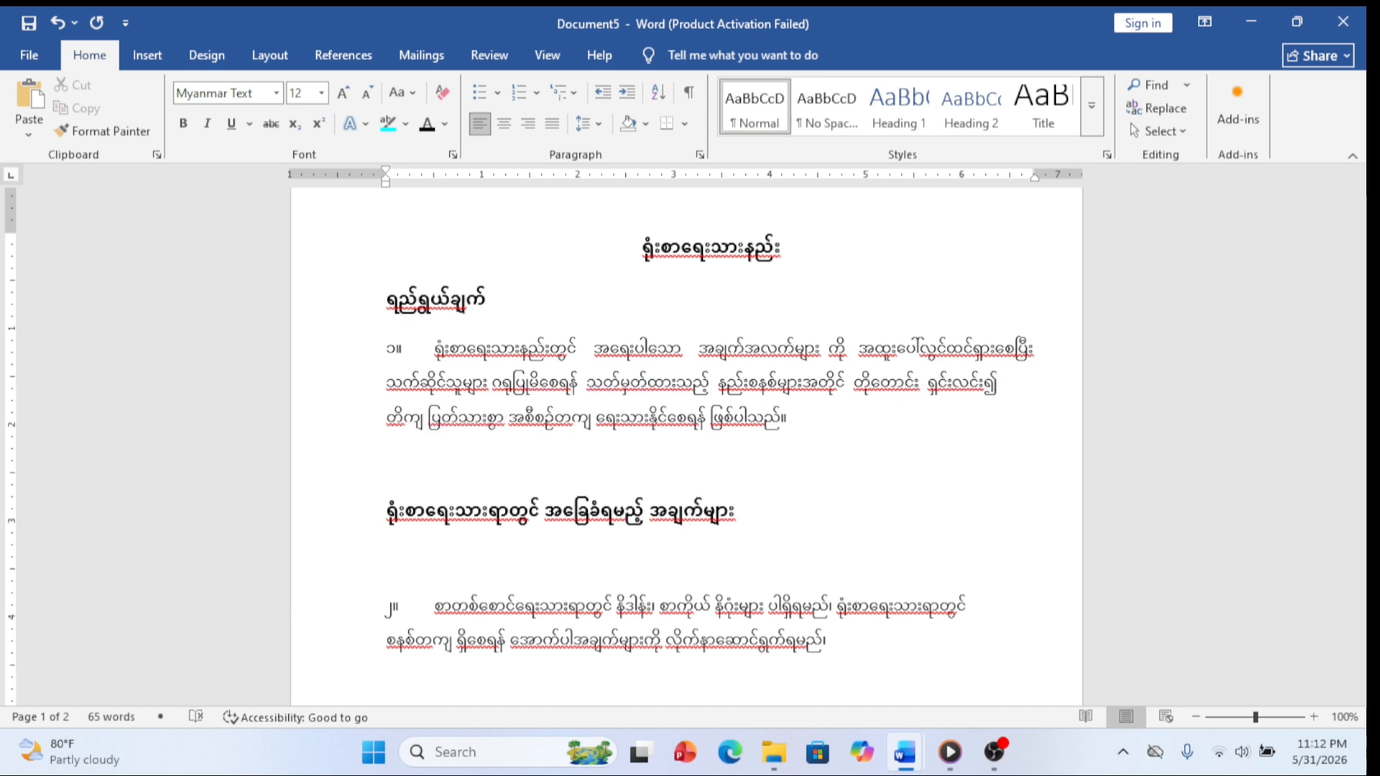
{"action": "key", "text": "BackSpace"}
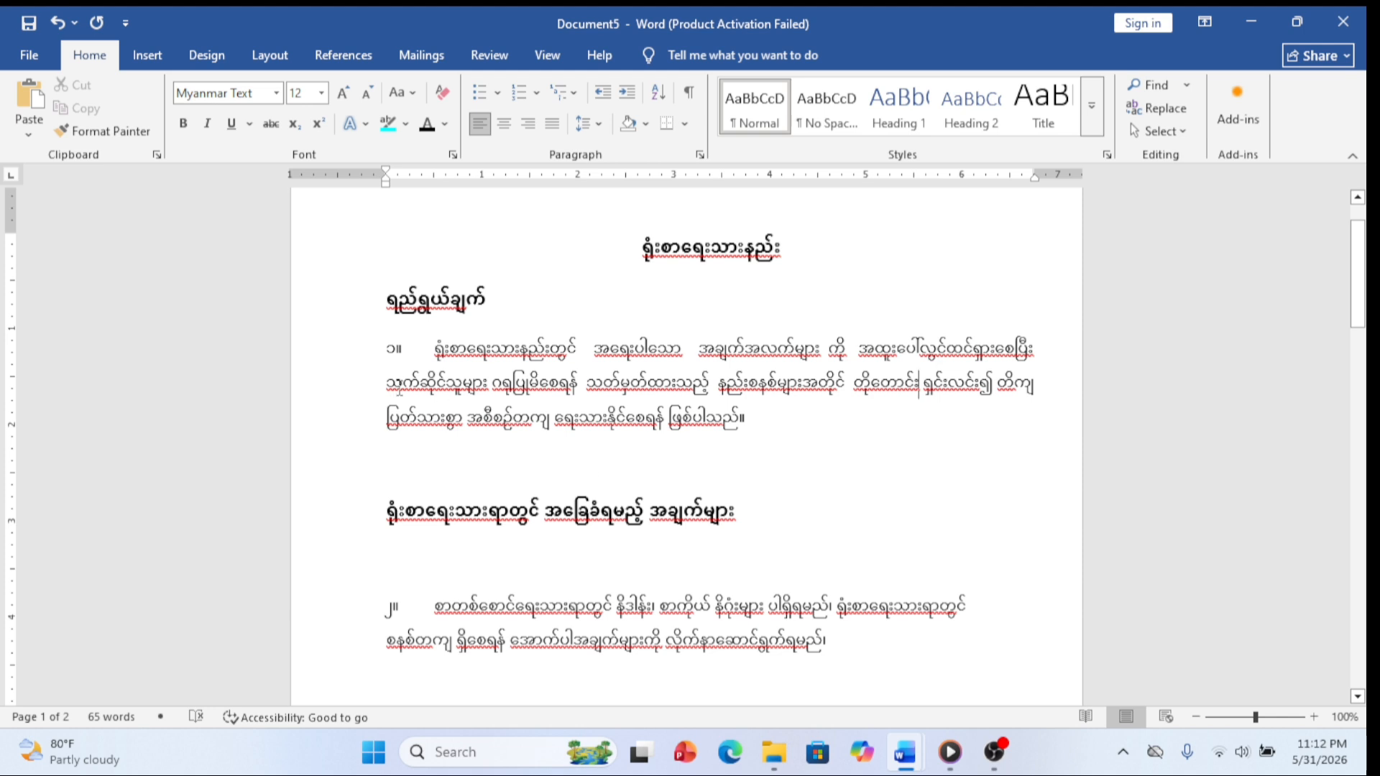
Step: Widen the gaps between the words in the last line of paragraph ၁, from "ပြတ်သားစွာ" to "ဖြစ်ပါသည်။"
{"action": "left_click", "coordinate": [462, 417]}
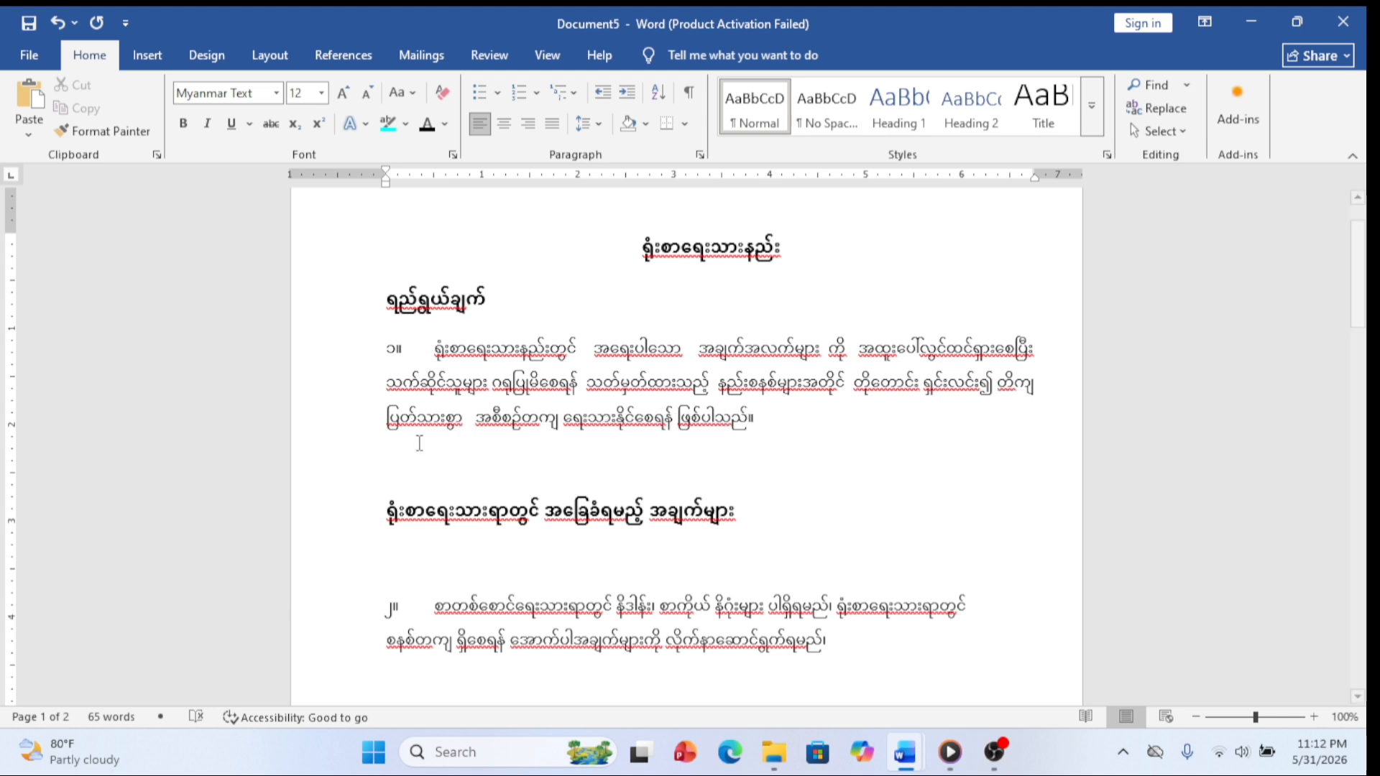
{"action": "left_click", "coordinate": [560, 426]}
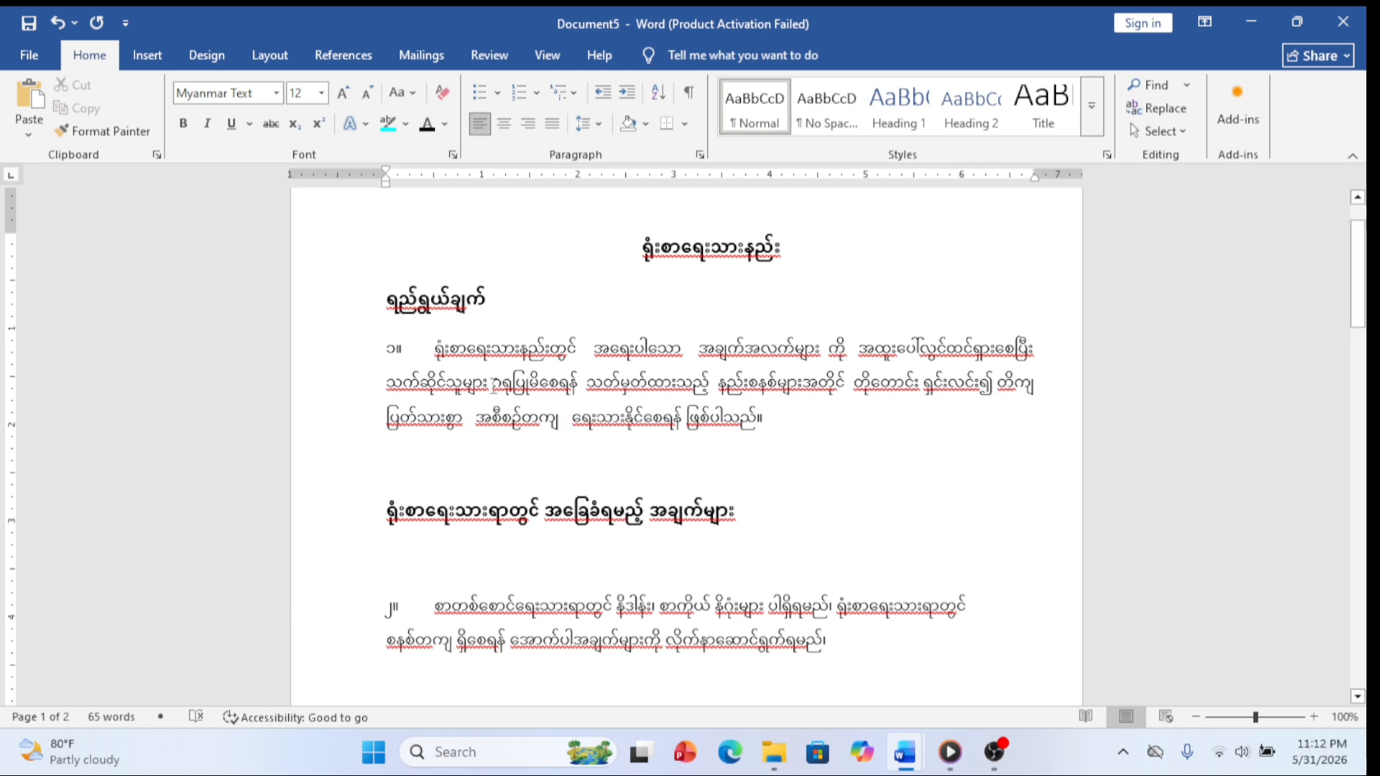
{"action": "left_click", "coordinate": [682, 419]}
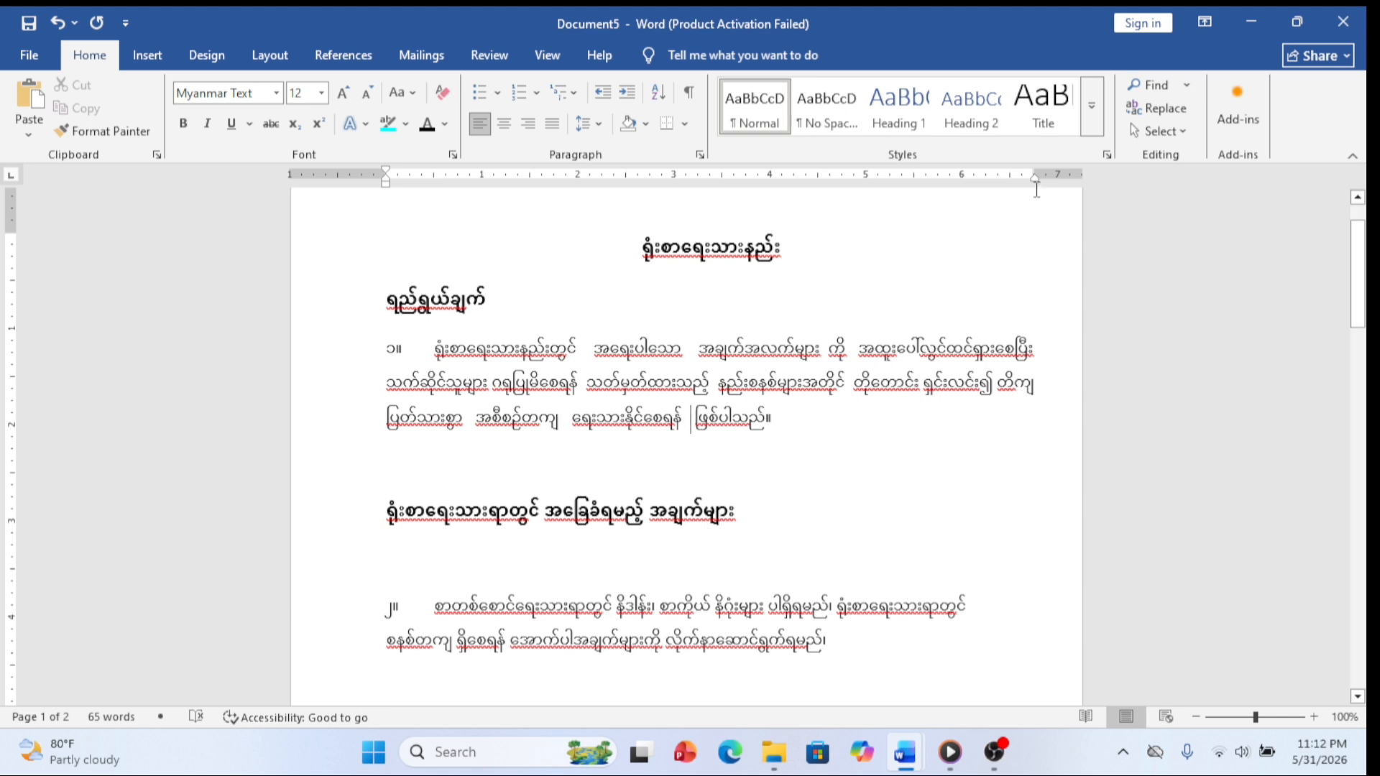
{"action": "left_click_drag", "start_coordinate": [1035, 176], "coordinate": [1035, 176]}
Step: Widen the gaps between the words in the first line of paragraph ၂, from "နိဒါန်း၊" to "ရုံးစာရေးသားရာတွင်"
{"action": "scroll", "coordinate": [559, 546], "scroll_direction": "down", "scroll_amount": 2}
{"action": "scroll", "coordinate": [563, 532], "scroll_direction": "down", "scroll_amount": 1}
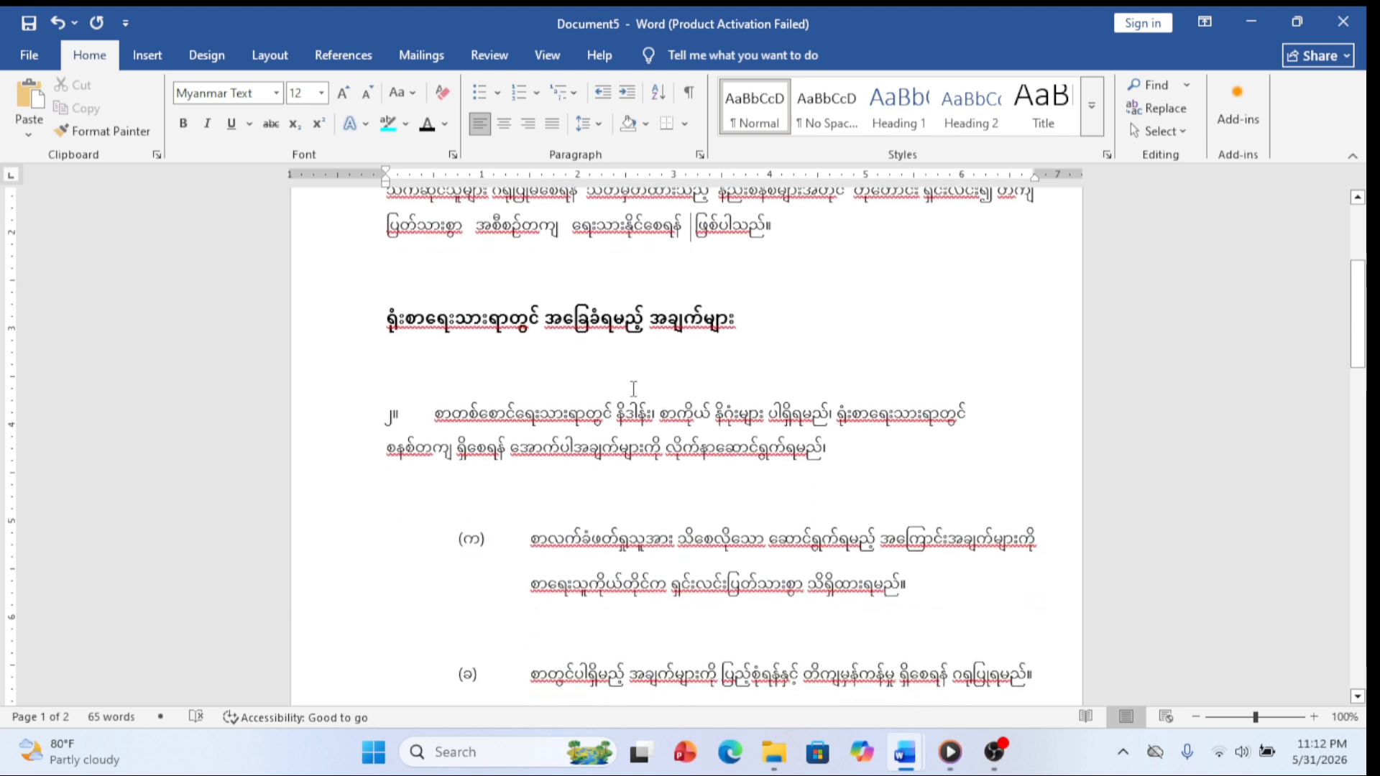
{"action": "left_click", "coordinate": [613, 415]}
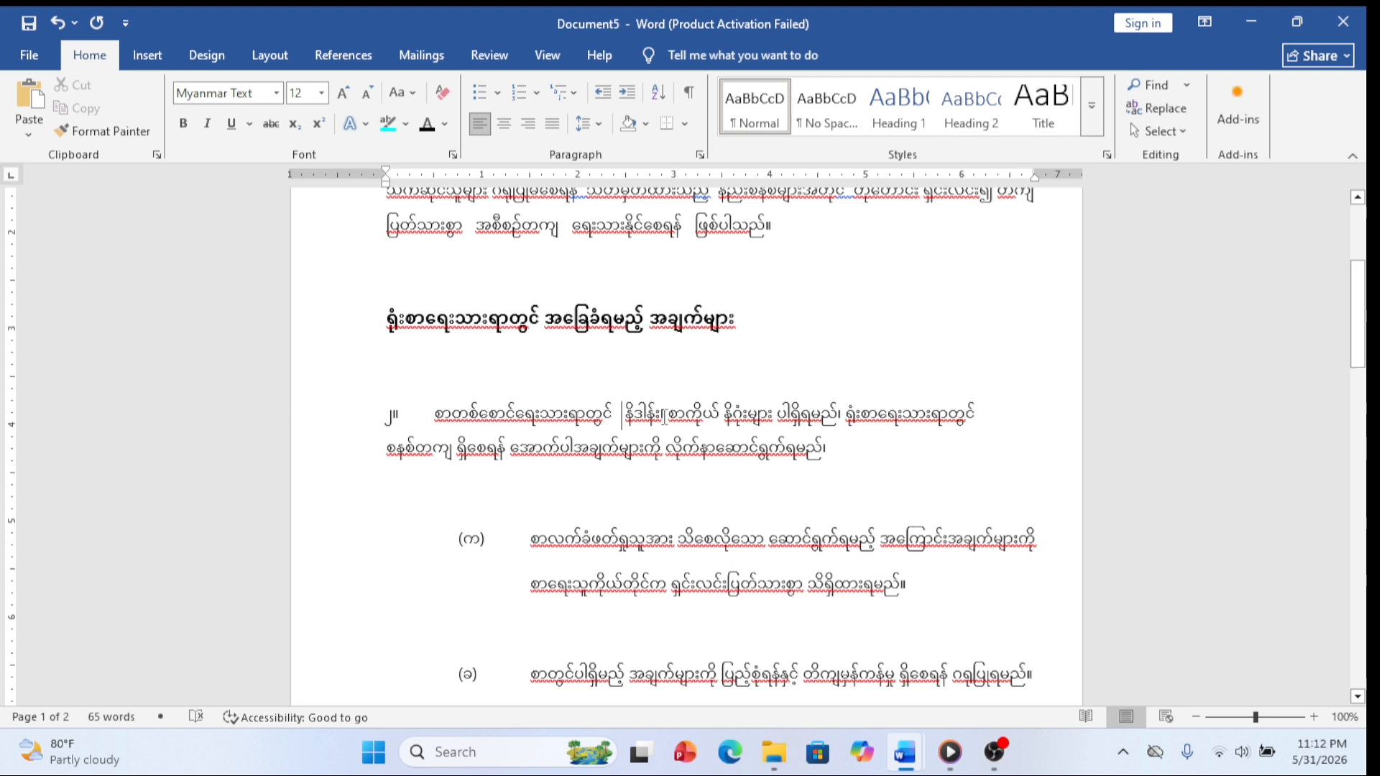
{"action": "left_click", "coordinate": [666, 416]}
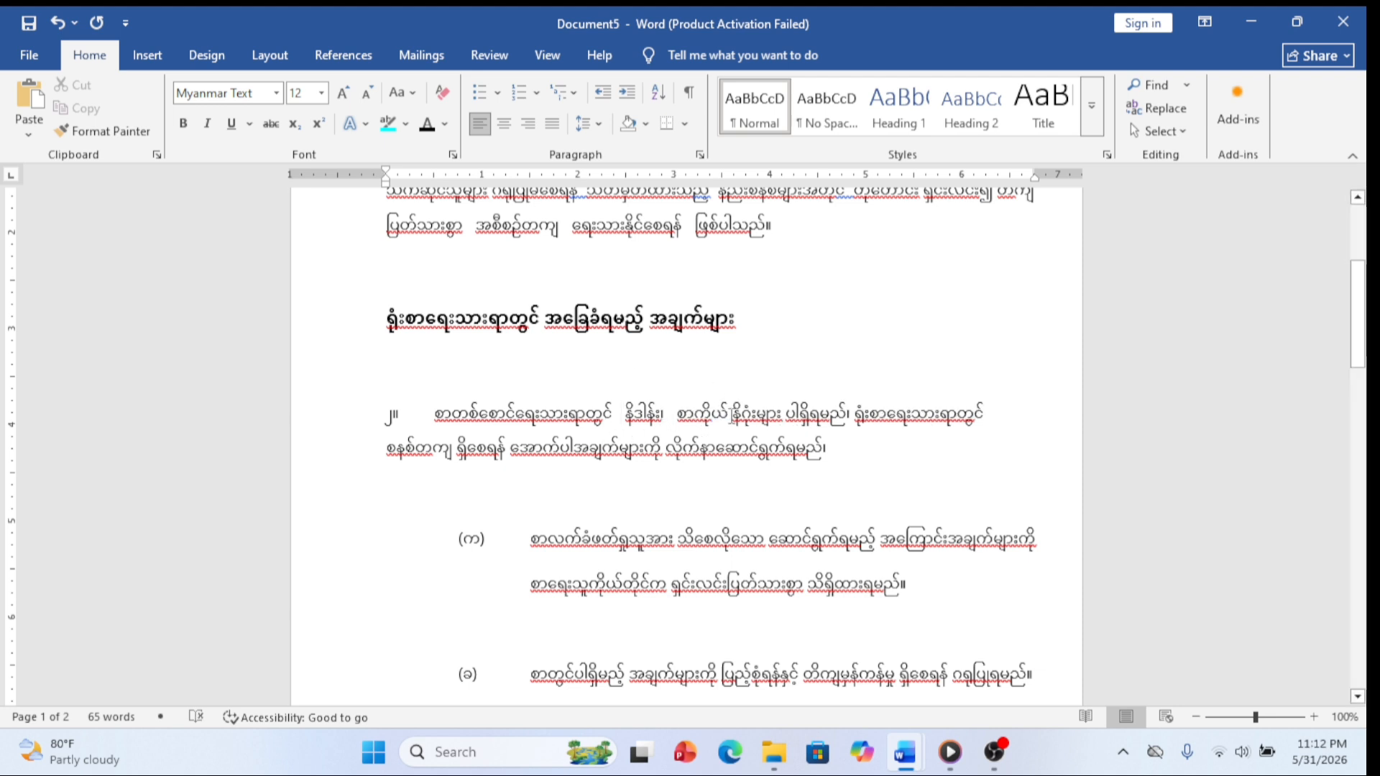
{"action": "left_click", "coordinate": [730, 415]}
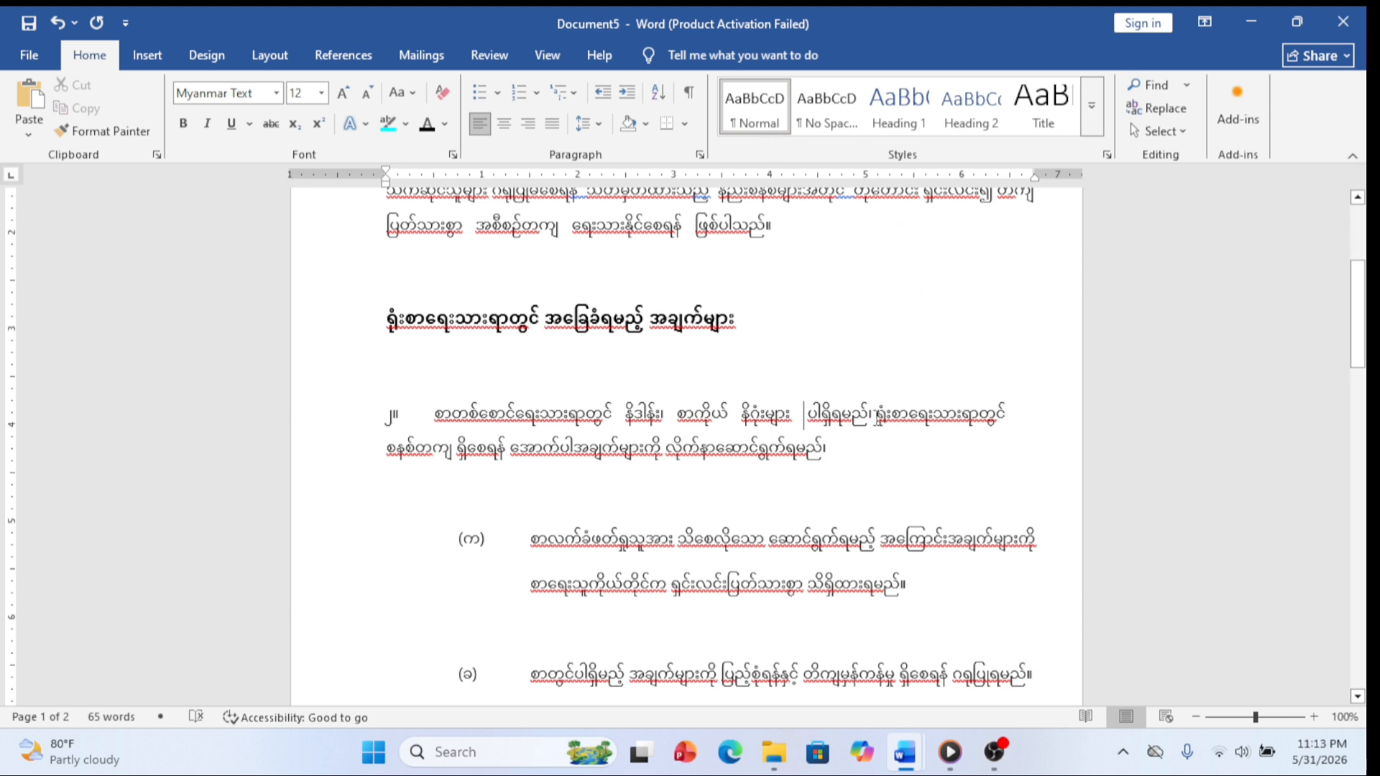
{"action": "left_click", "coordinate": [874, 415]}
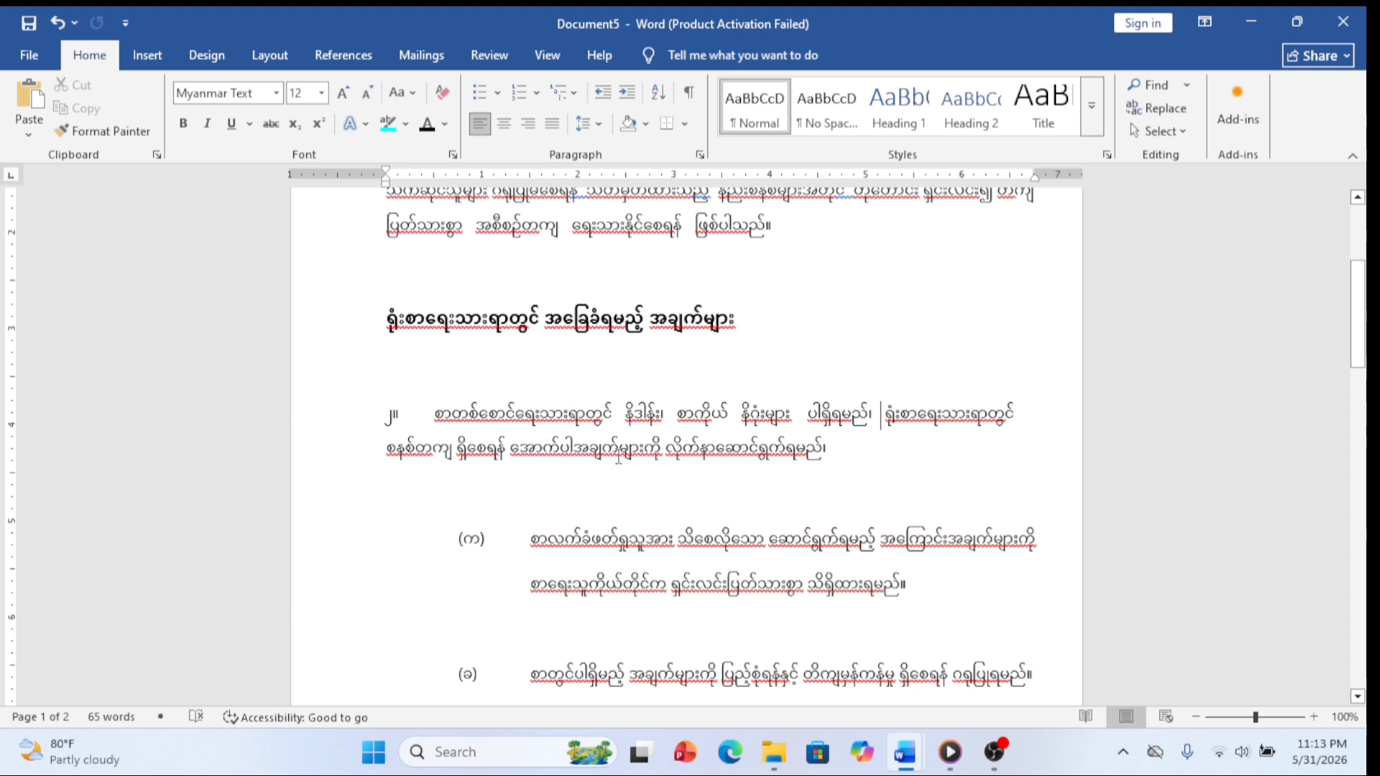
Step: Fine-tune the gaps around "နိဒါန်း၊", "စာကိုယ်" and "နိဂုံးများ" so the first line of paragraph ၂ ends at the right margin
{"action": "left_click", "coordinate": [615, 416]}
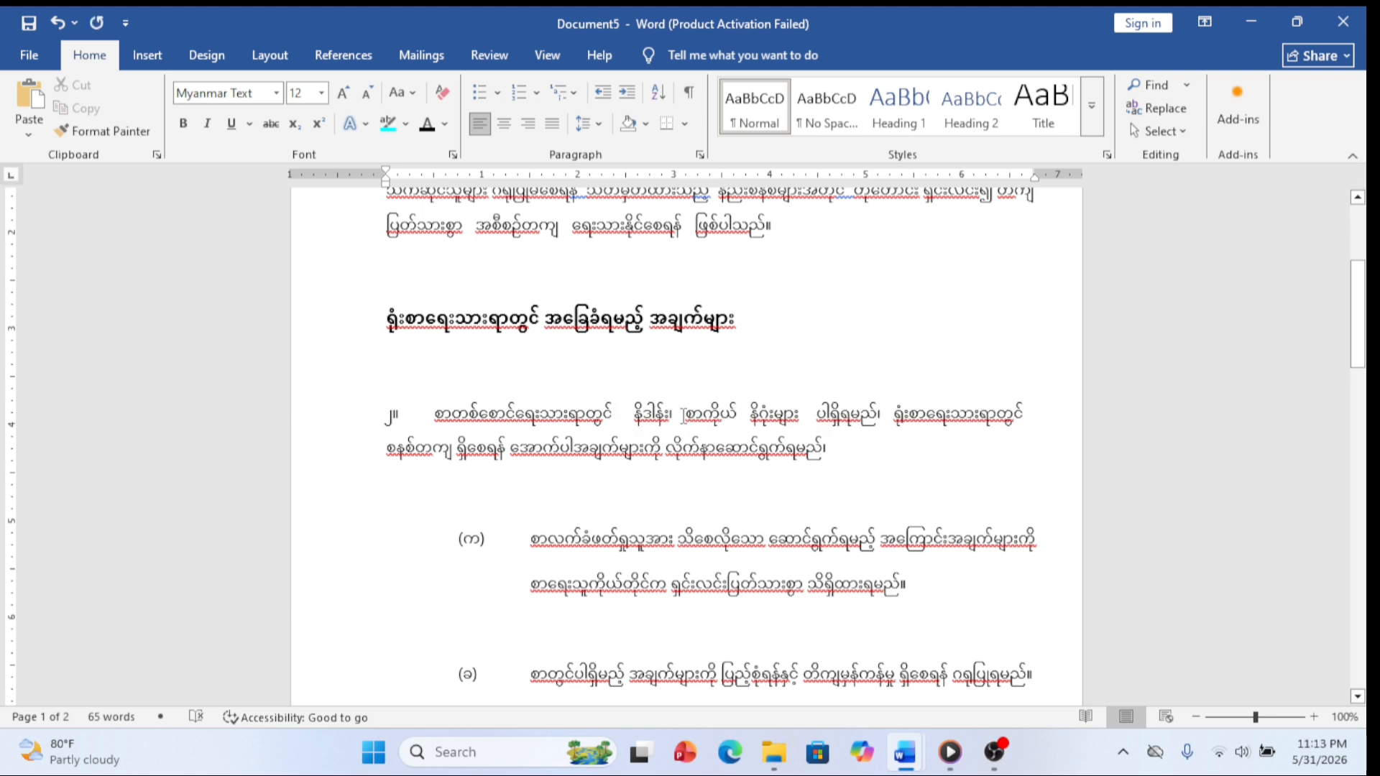
{"action": "left_click", "coordinate": [678, 413]}
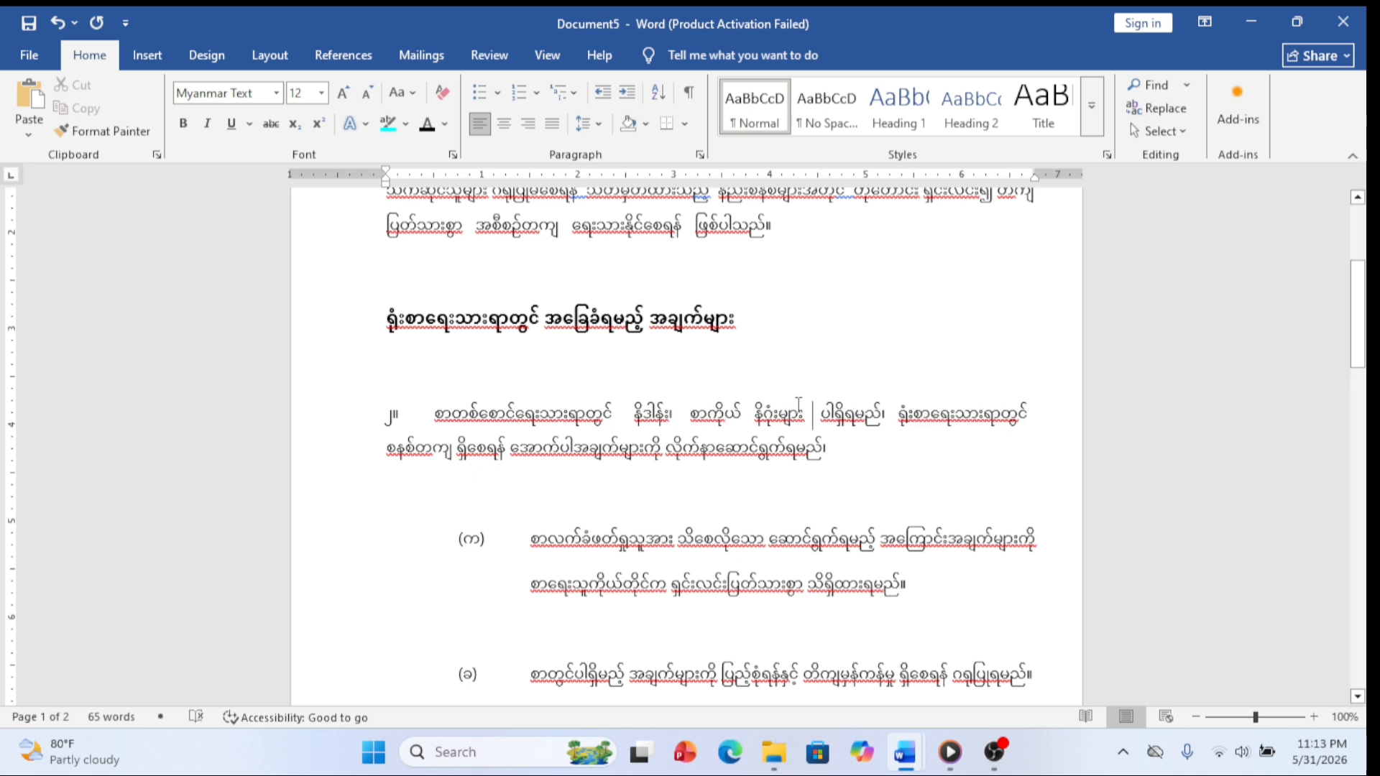
{"action": "left_click", "coordinate": [746, 415]}
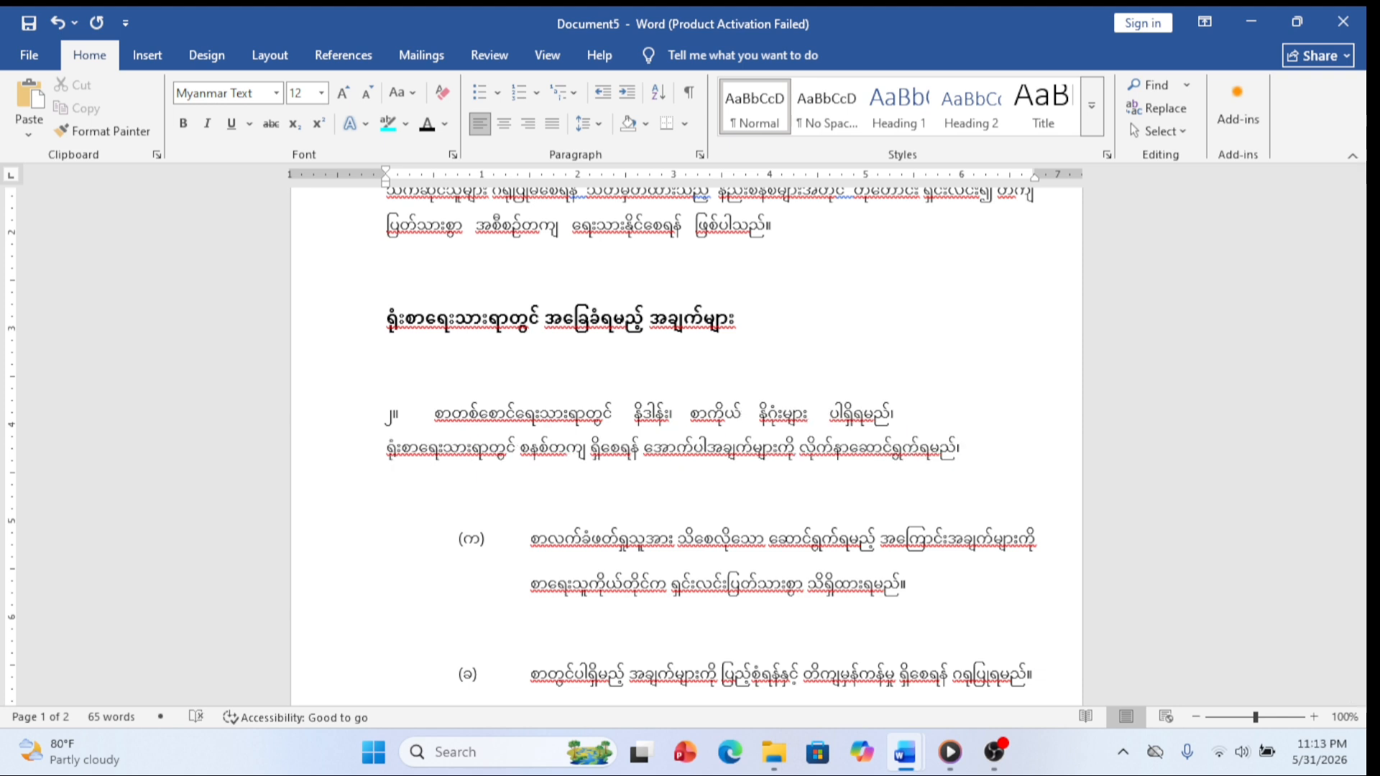
{"action": "key", "text": "BackSpace"}
{"action": "scroll", "coordinate": [746, 415], "scroll_direction": "up", "scroll_amount": 5}
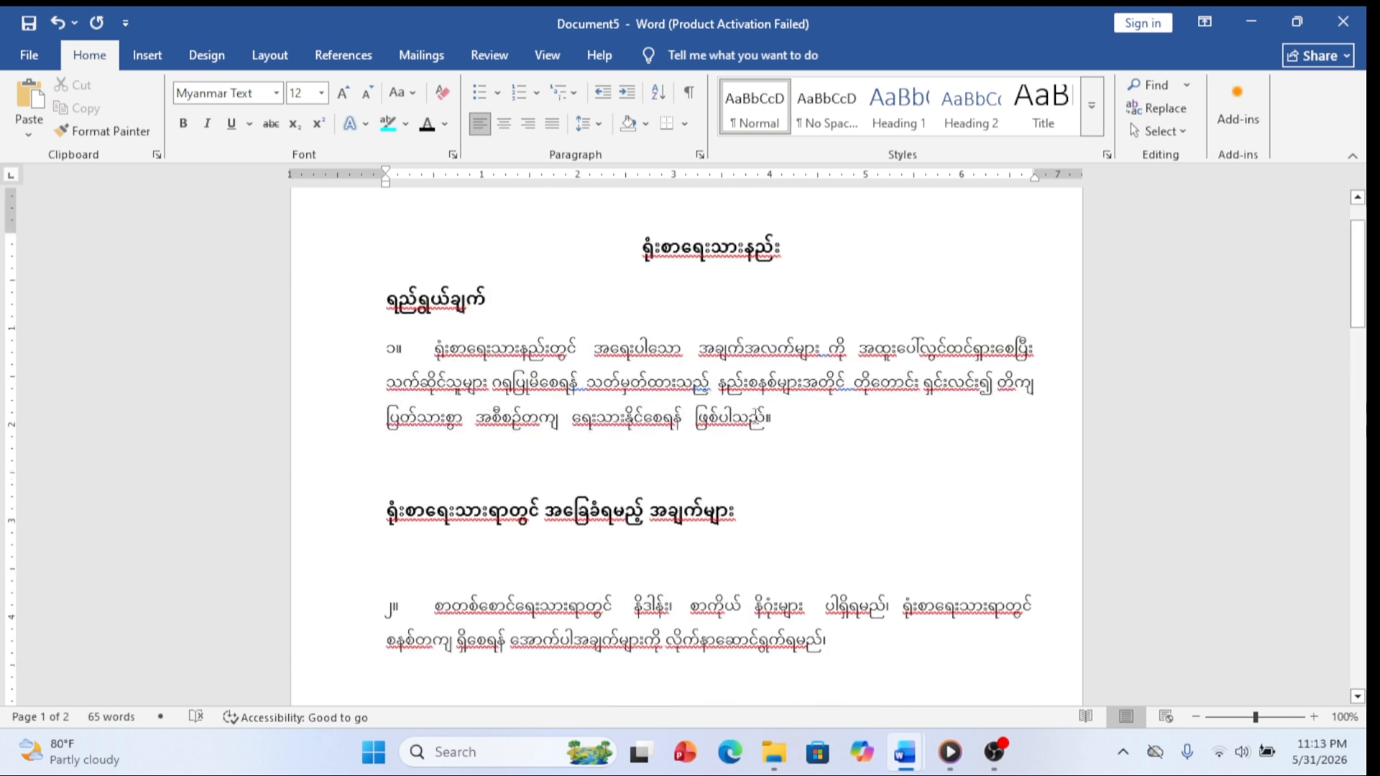
{"action": "left_click_drag", "start_coordinate": [1035, 183], "coordinate": [1034, 183]}
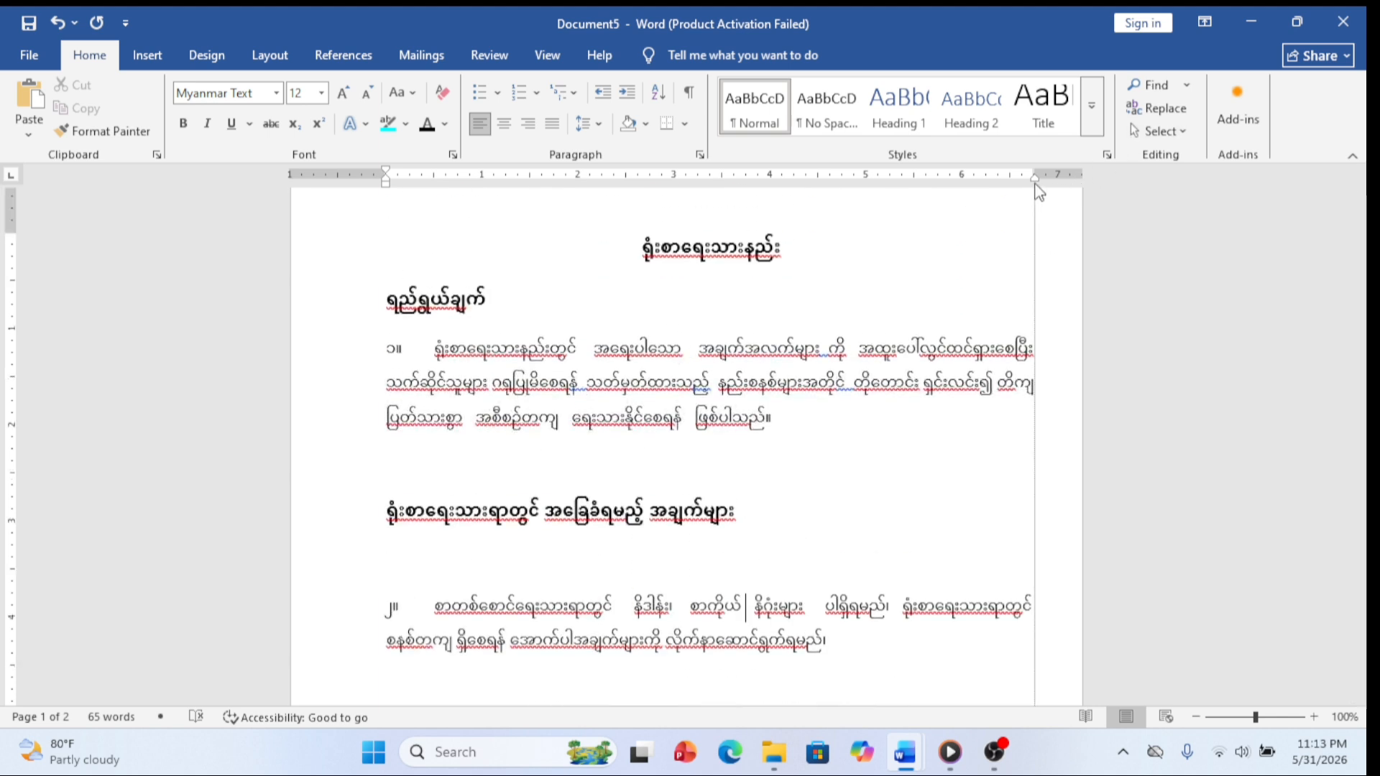
{"action": "left_click_drag", "start_coordinate": [1037, 193], "coordinate": [1037, 188]}
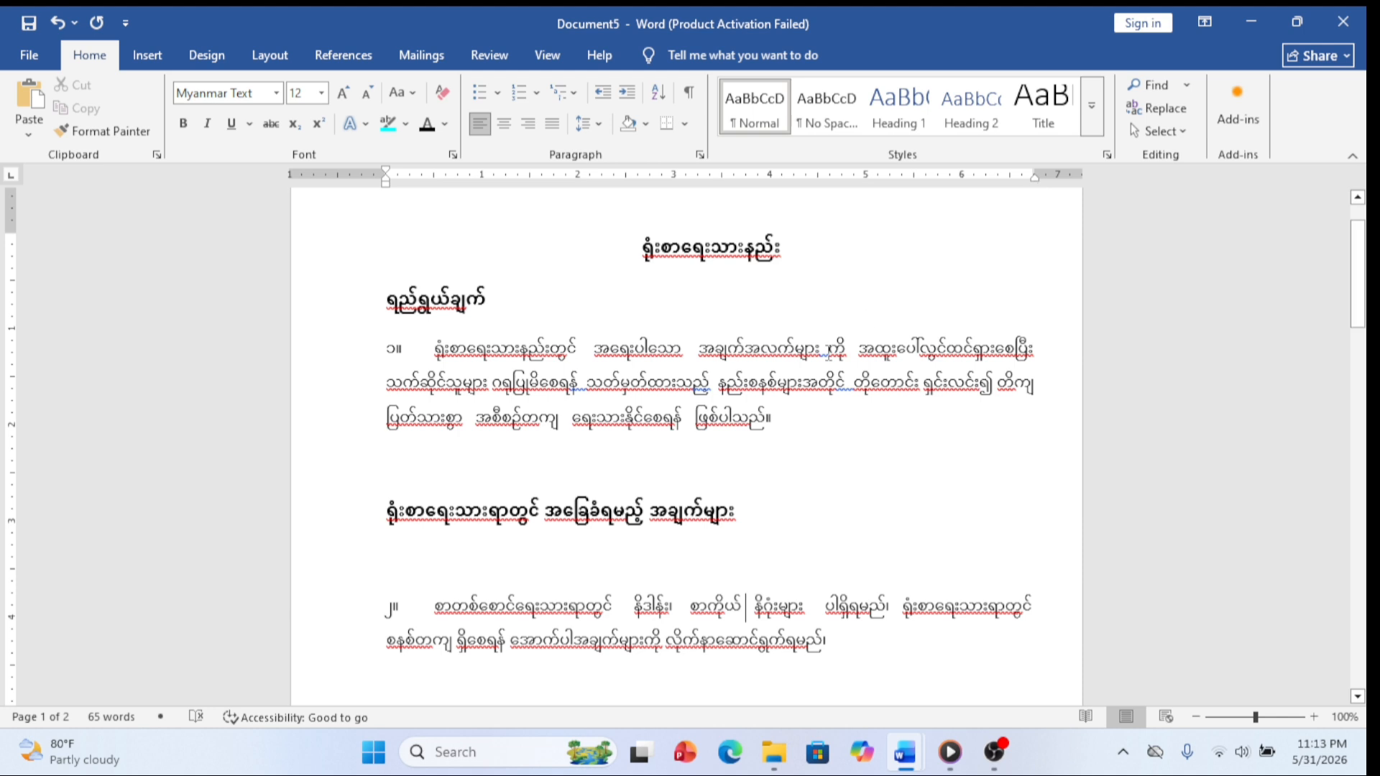
Step: Widen the gaps before "ရှိစေရန်", "အောက်ပါအချက်များကို" and "လိုက်နာဆောင်ရွက်ရမည်၊" in the second line of paragraph ၂
{"action": "scroll", "coordinate": [828, 353], "scroll_direction": "down", "scroll_amount": 3}
{"action": "left_click", "coordinate": [746, 415]}
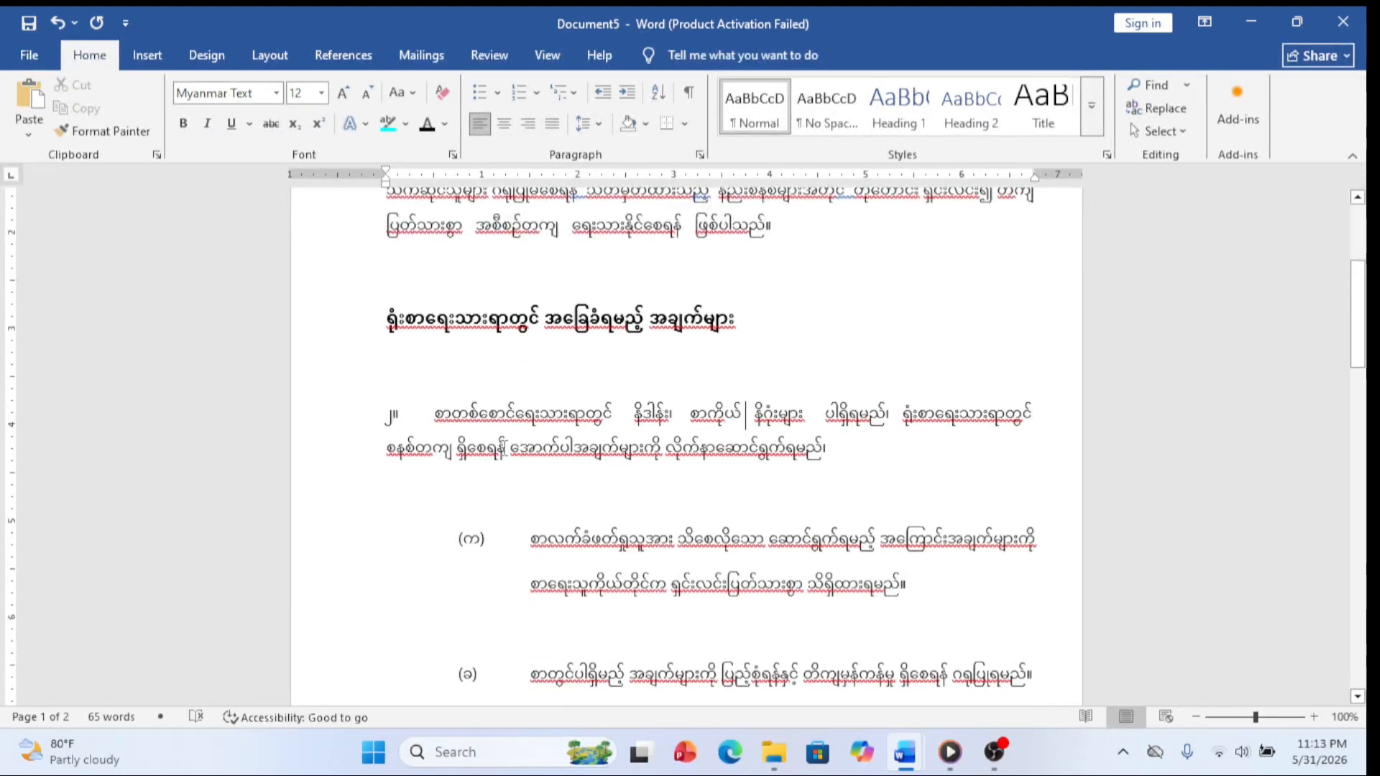
{"action": "left_click", "coordinate": [453, 449]}
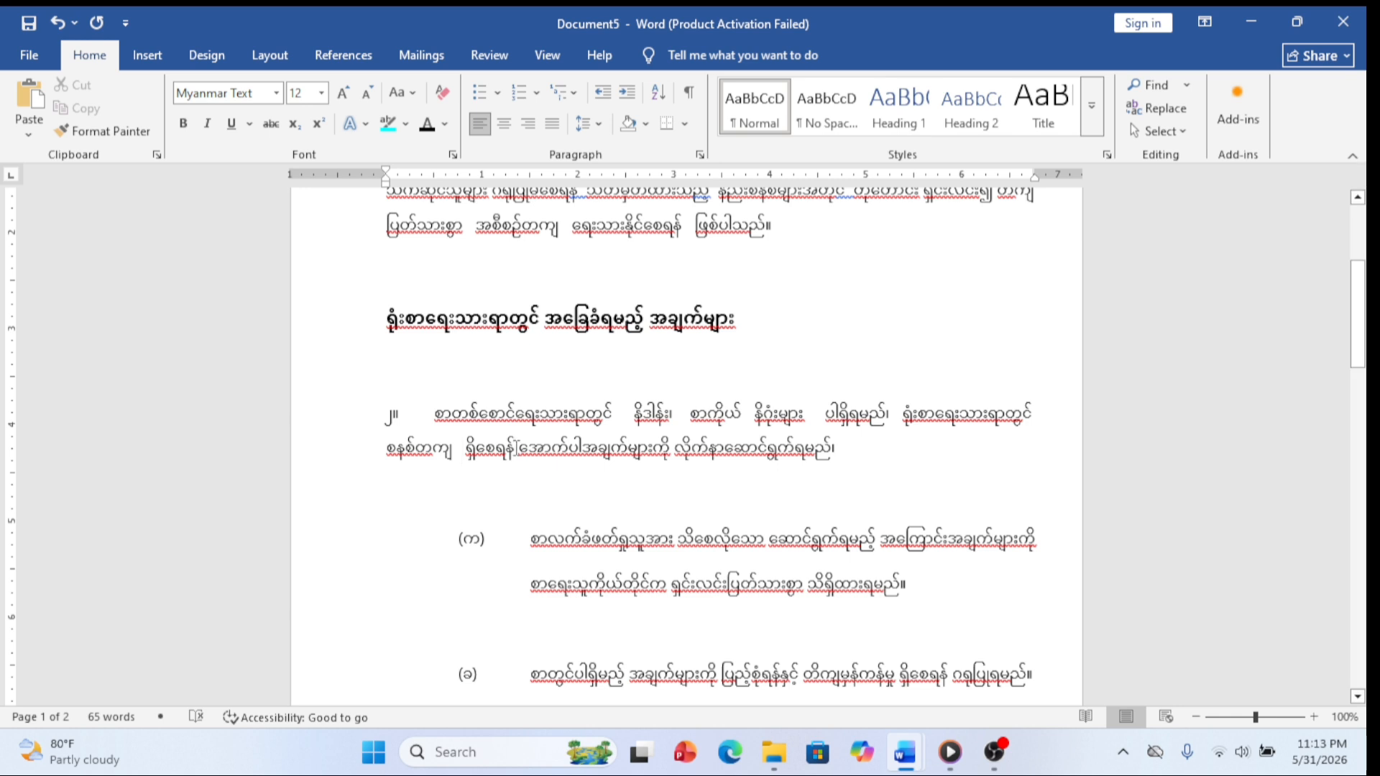
{"action": "left_click", "coordinate": [513, 451]}
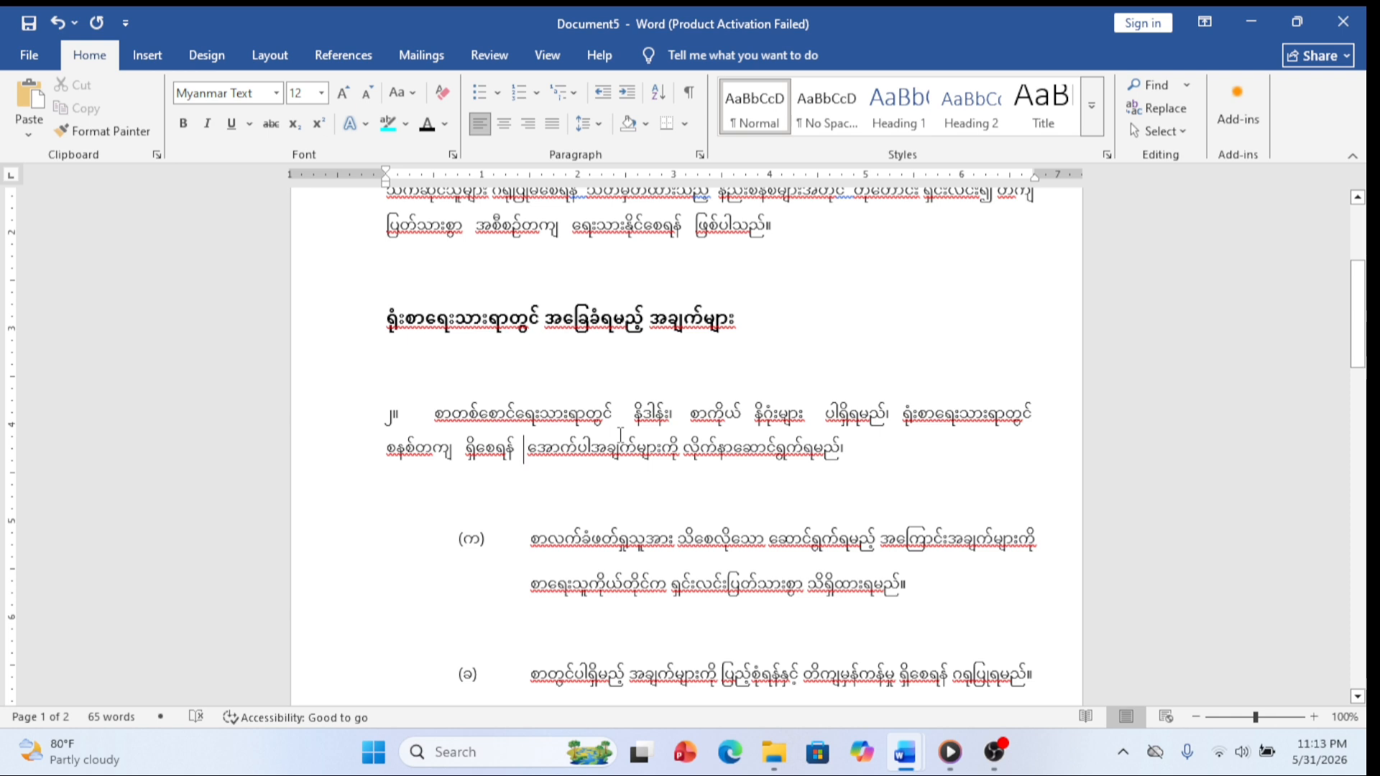
{"action": "left_click", "coordinate": [665, 459]}
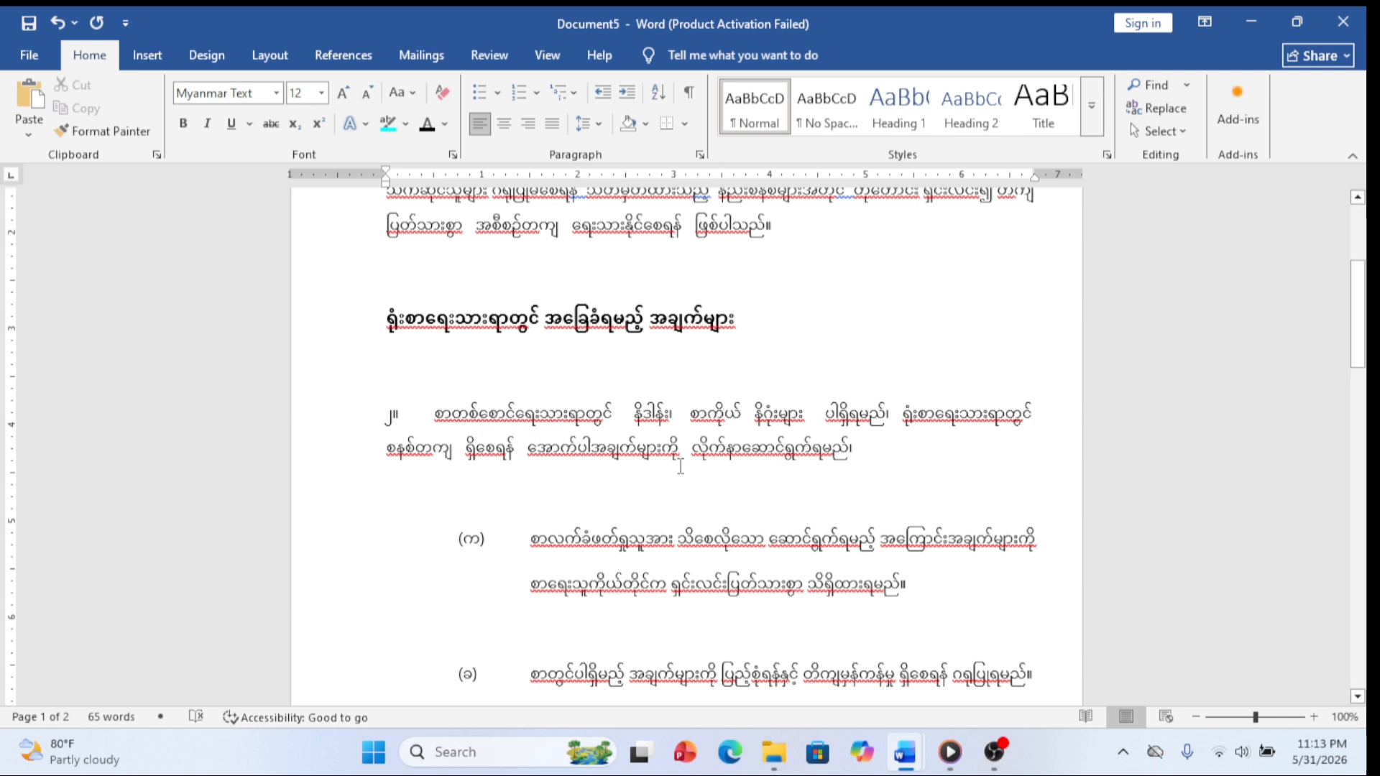
Step: Widen the gaps between the words in the first line of sub-item (ဃ) so the line ends at the right margin
{"action": "scroll", "coordinate": [680, 467], "scroll_direction": "down", "scroll_amount": 5}
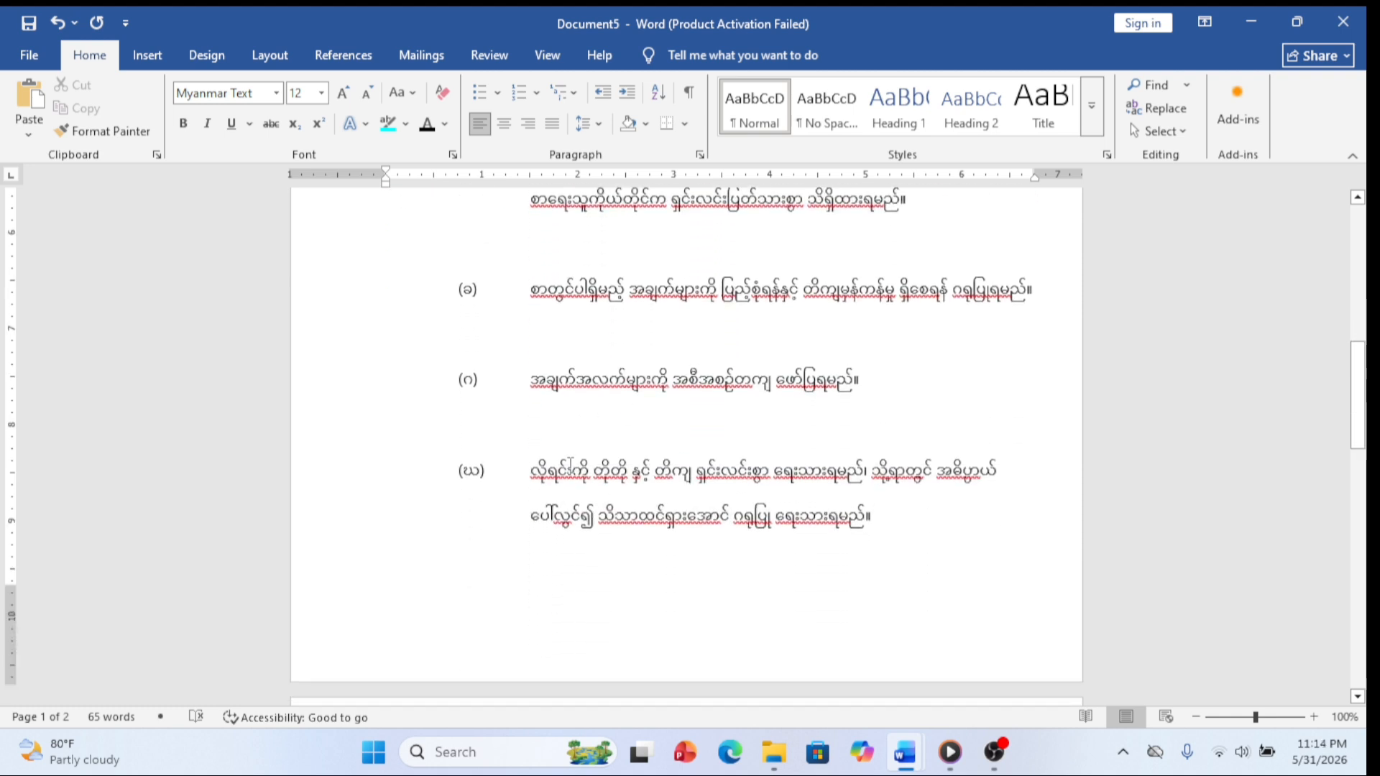
{"action": "left_click", "coordinate": [591, 471]}
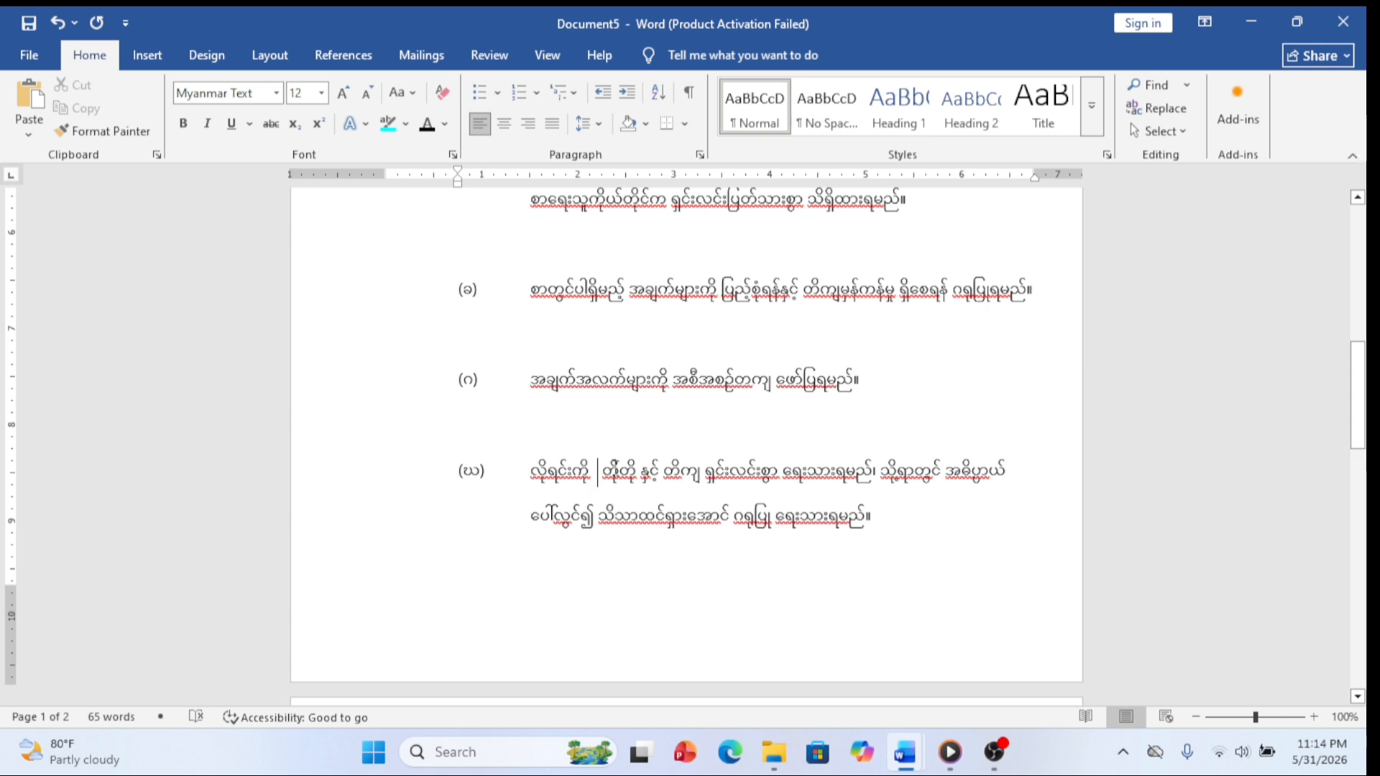
{"action": "left_click", "coordinate": [641, 475]}
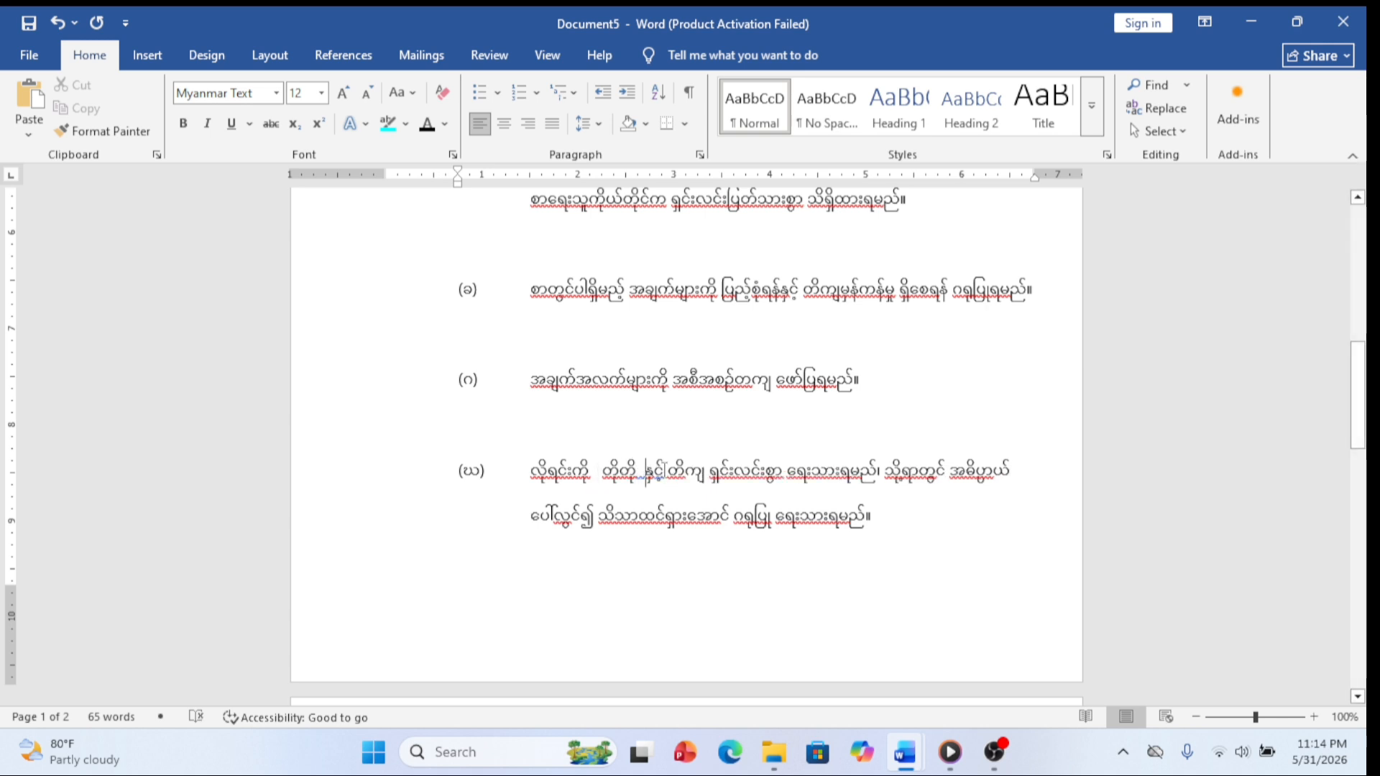
{"action": "left_click", "coordinate": [664, 474]}
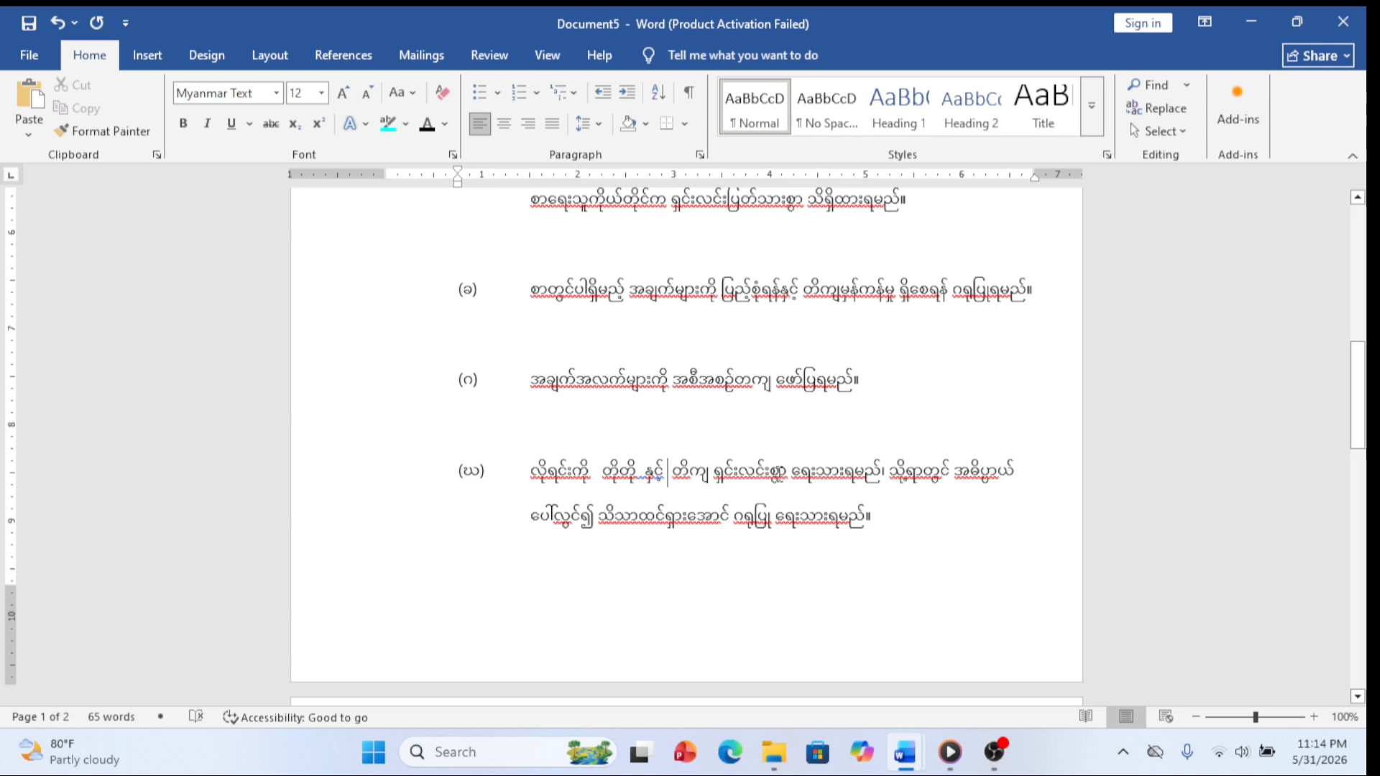
{"action": "left_click", "coordinate": [790, 473]}
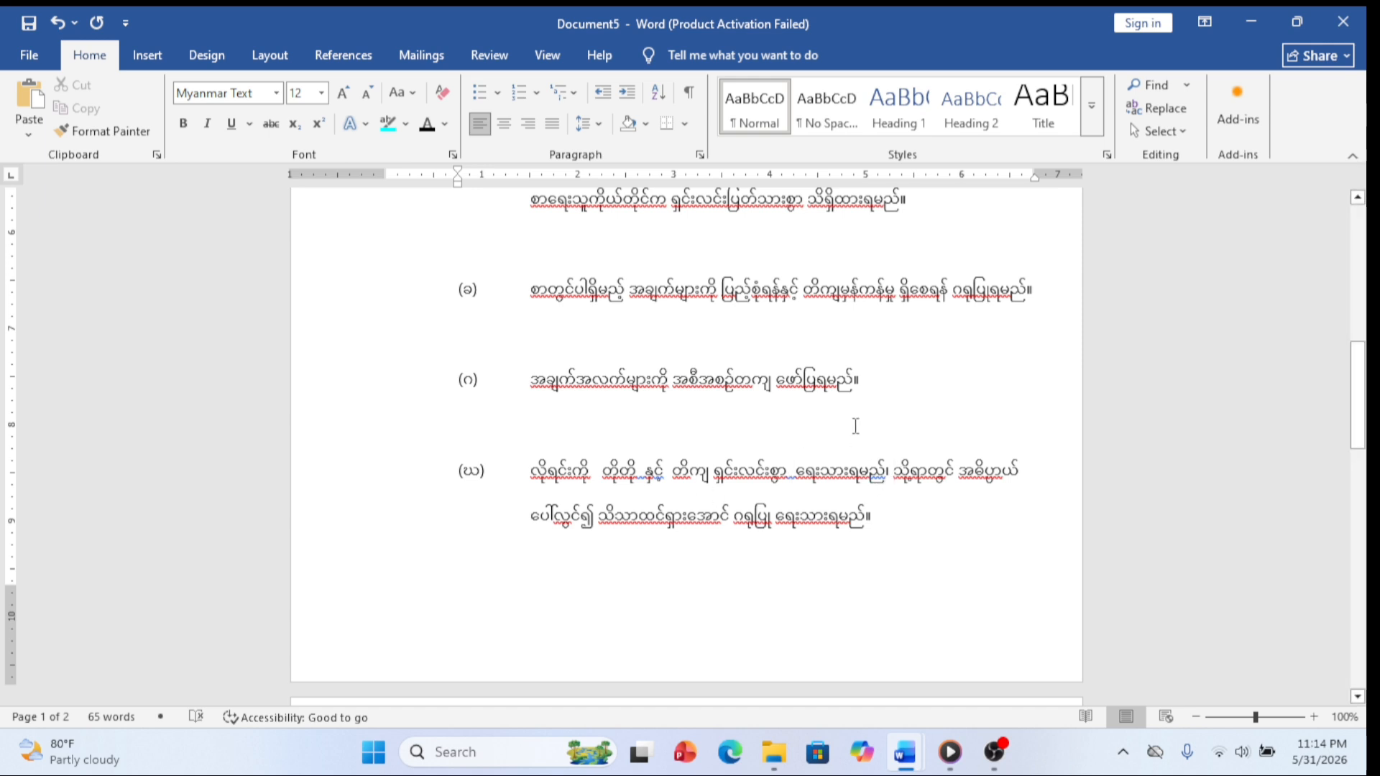
{"action": "left_click", "coordinate": [894, 472]}
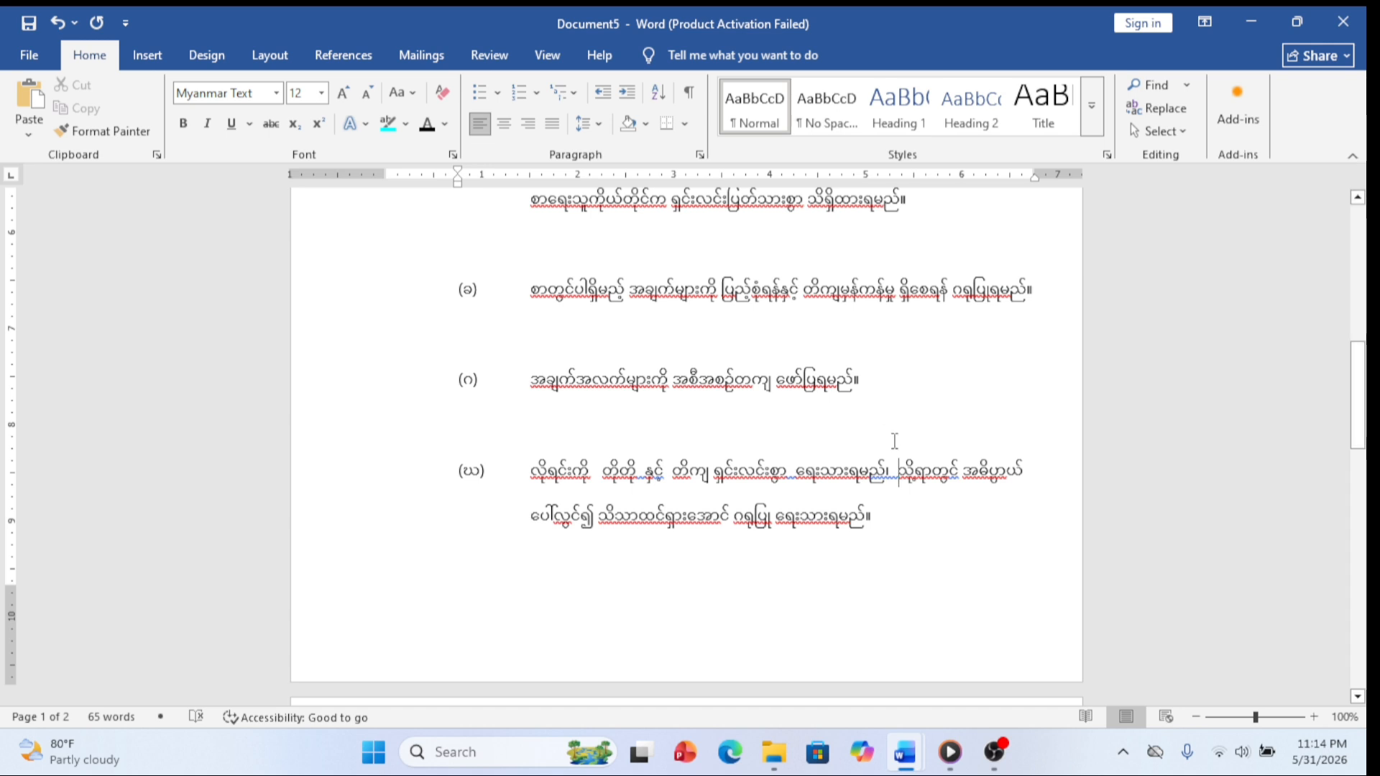
{"action": "left_click", "coordinate": [959, 471]}
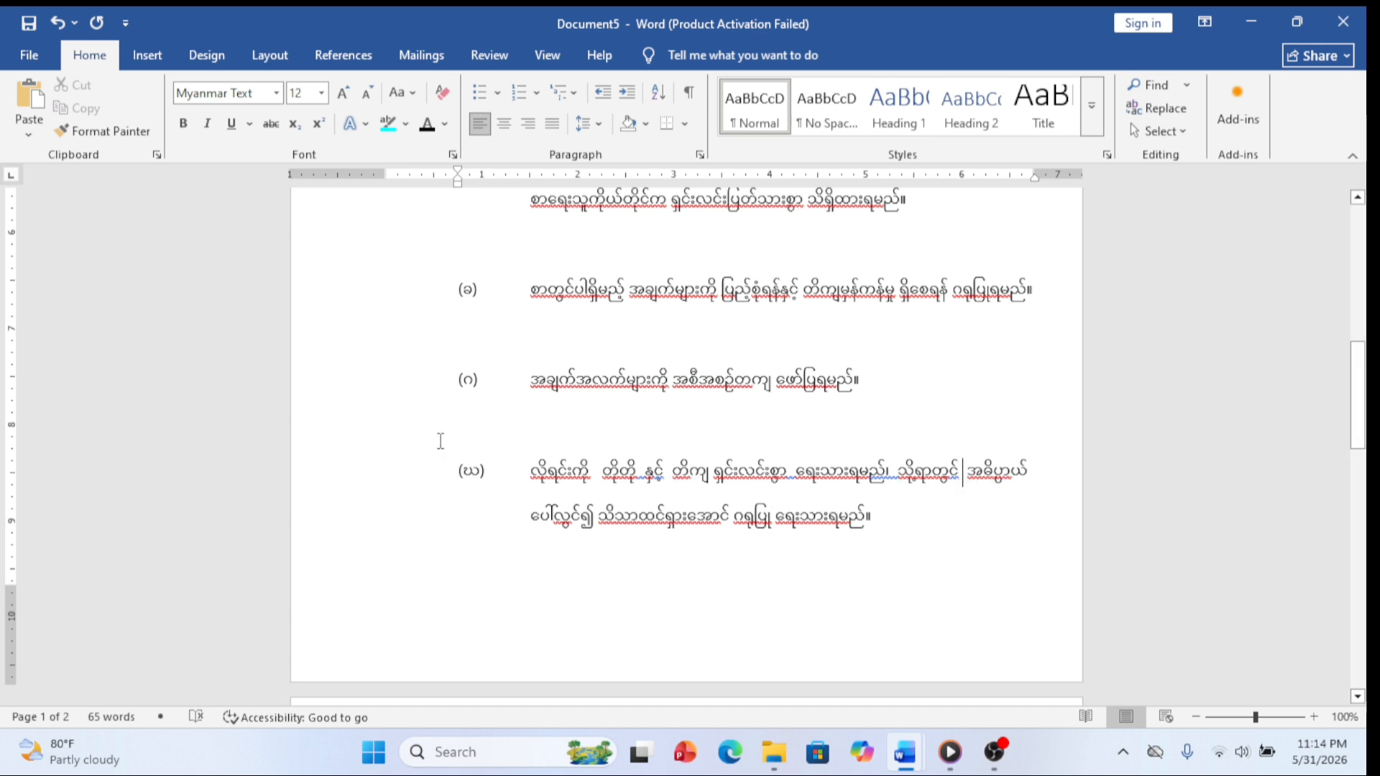
{"action": "left_click", "coordinate": [710, 472]}
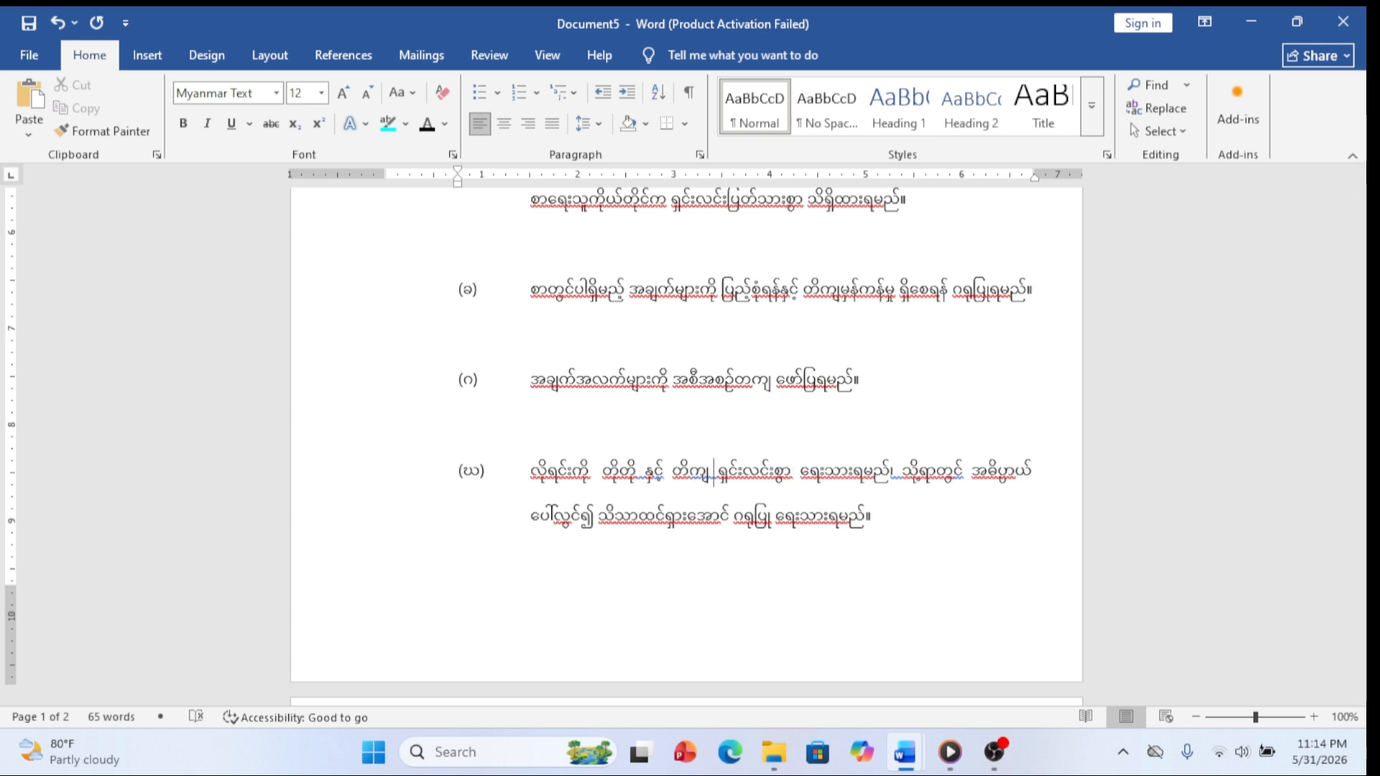
Step: Check the word gaps in sub-item (ဃ) and review the spacing of the headings, paragraphs and sub-items on the first page
{"action": "left_click", "coordinate": [791, 474]}
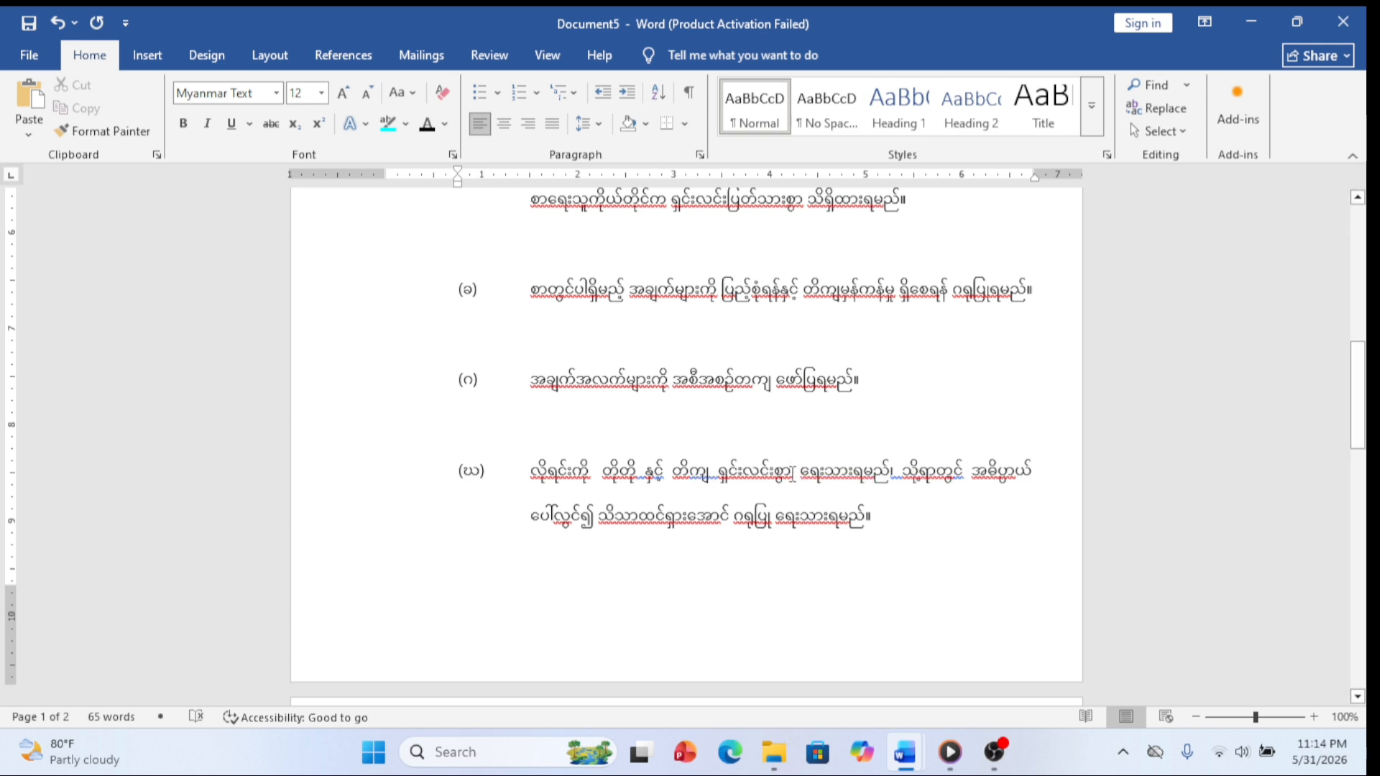
{"action": "key", "text": "BackSpace"}
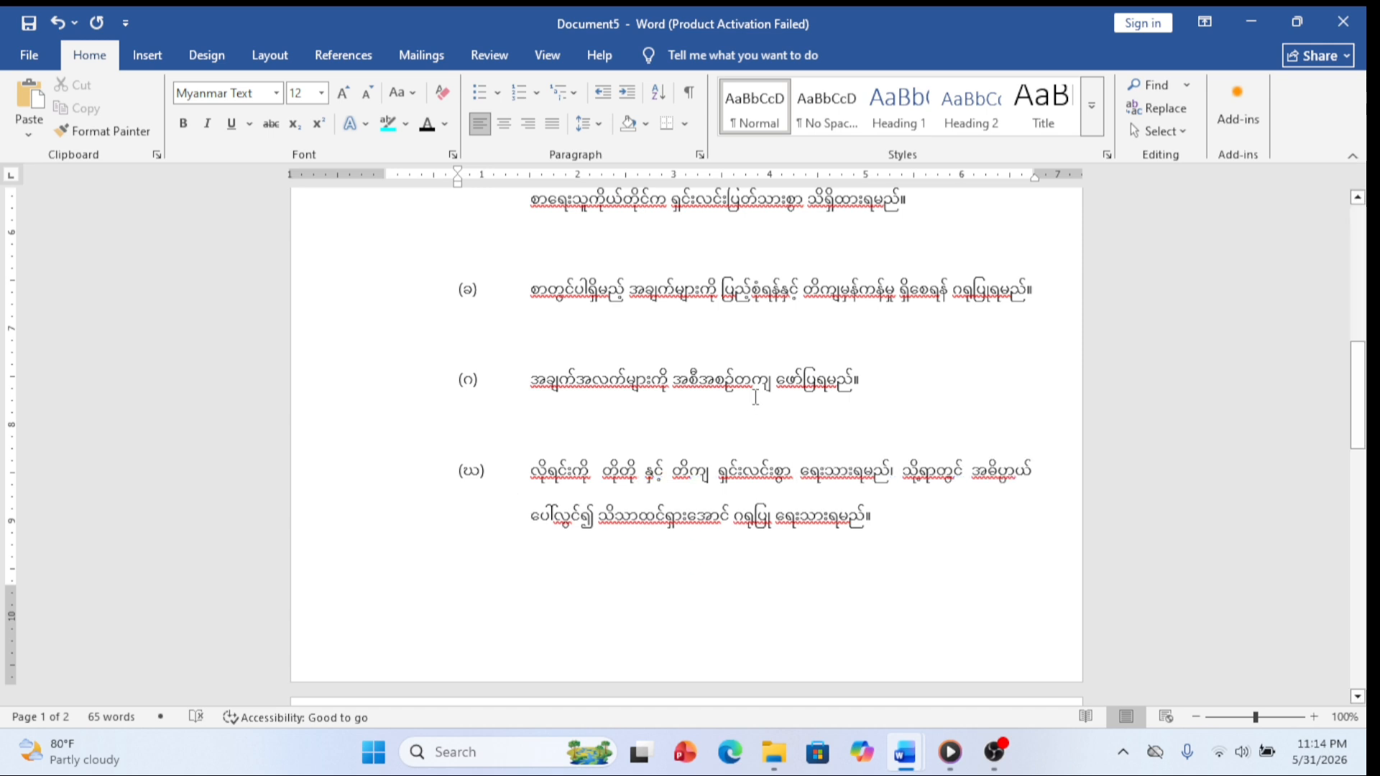
{"action": "scroll", "coordinate": [744, 418], "scroll_direction": "down", "scroll_amount": 5}
{"action": "scroll", "coordinate": [745, 417], "scroll_direction": "up", "scroll_amount": 8}
{"action": "scroll", "coordinate": [745, 417], "scroll_direction": "up", "scroll_amount": 6}
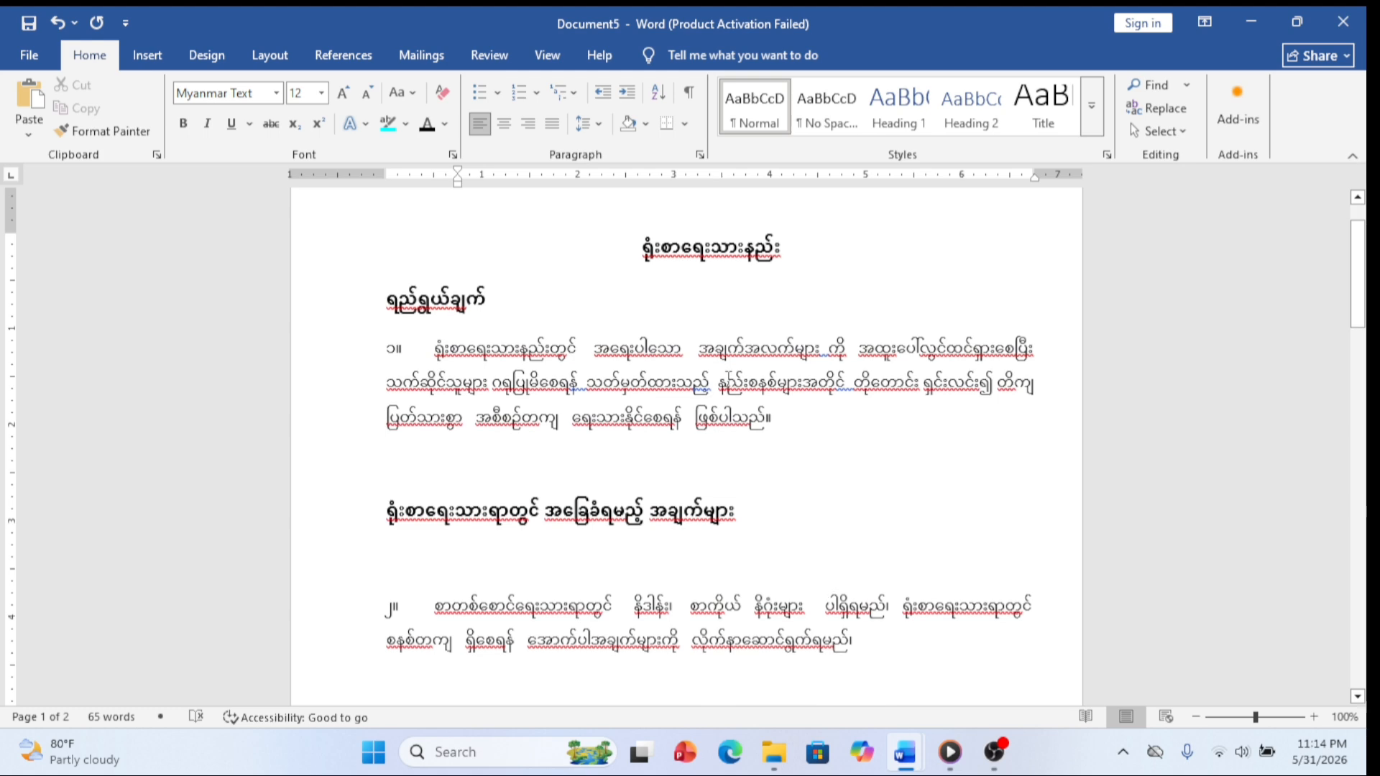
{"action": "scroll", "coordinate": [728, 381], "scroll_direction": "down", "scroll_amount": 3}
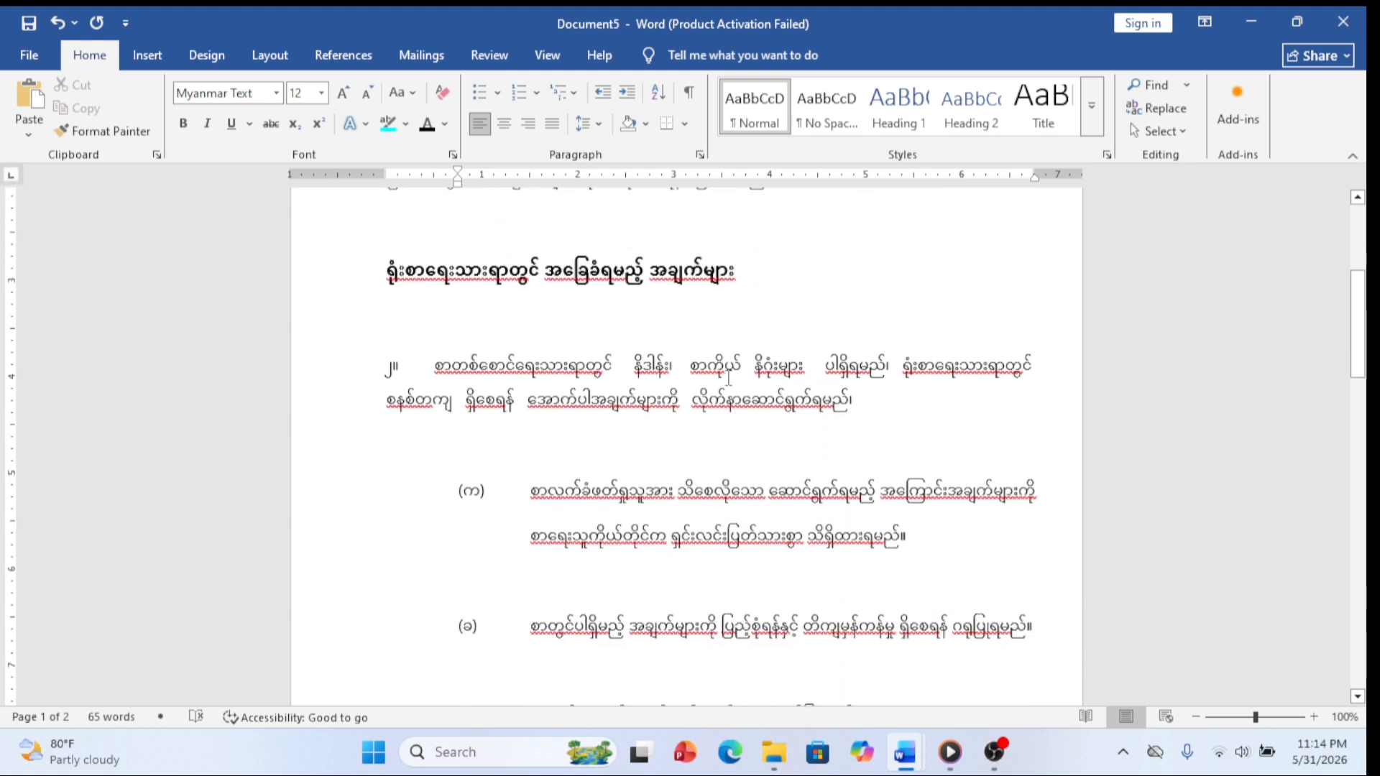
{"action": "scroll", "coordinate": [730, 377], "scroll_direction": "up", "scroll_amount": 5}
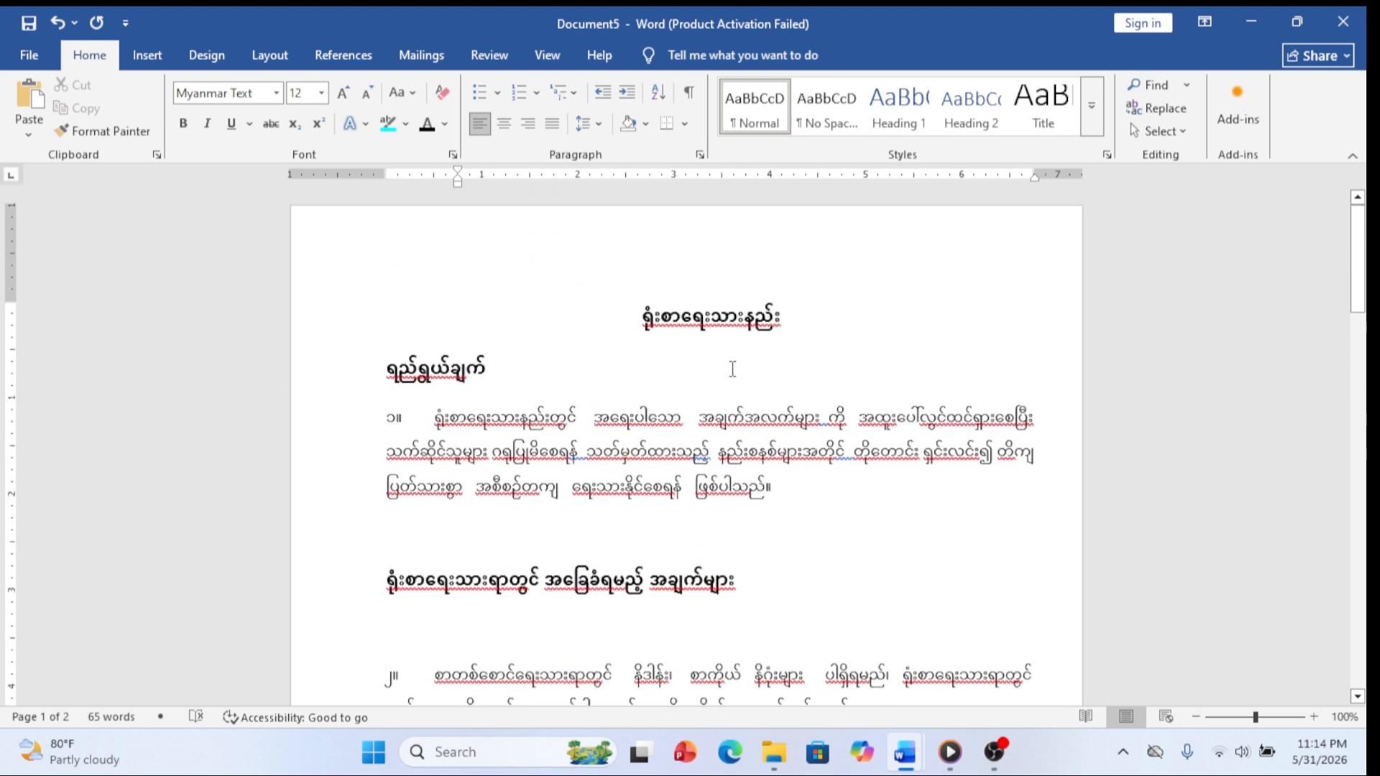
{"action": "scroll", "coordinate": [731, 373], "scroll_direction": "down", "scroll_amount": 10}
{"action": "scroll", "coordinate": [732, 374], "scroll_direction": "down", "scroll_amount": 5}
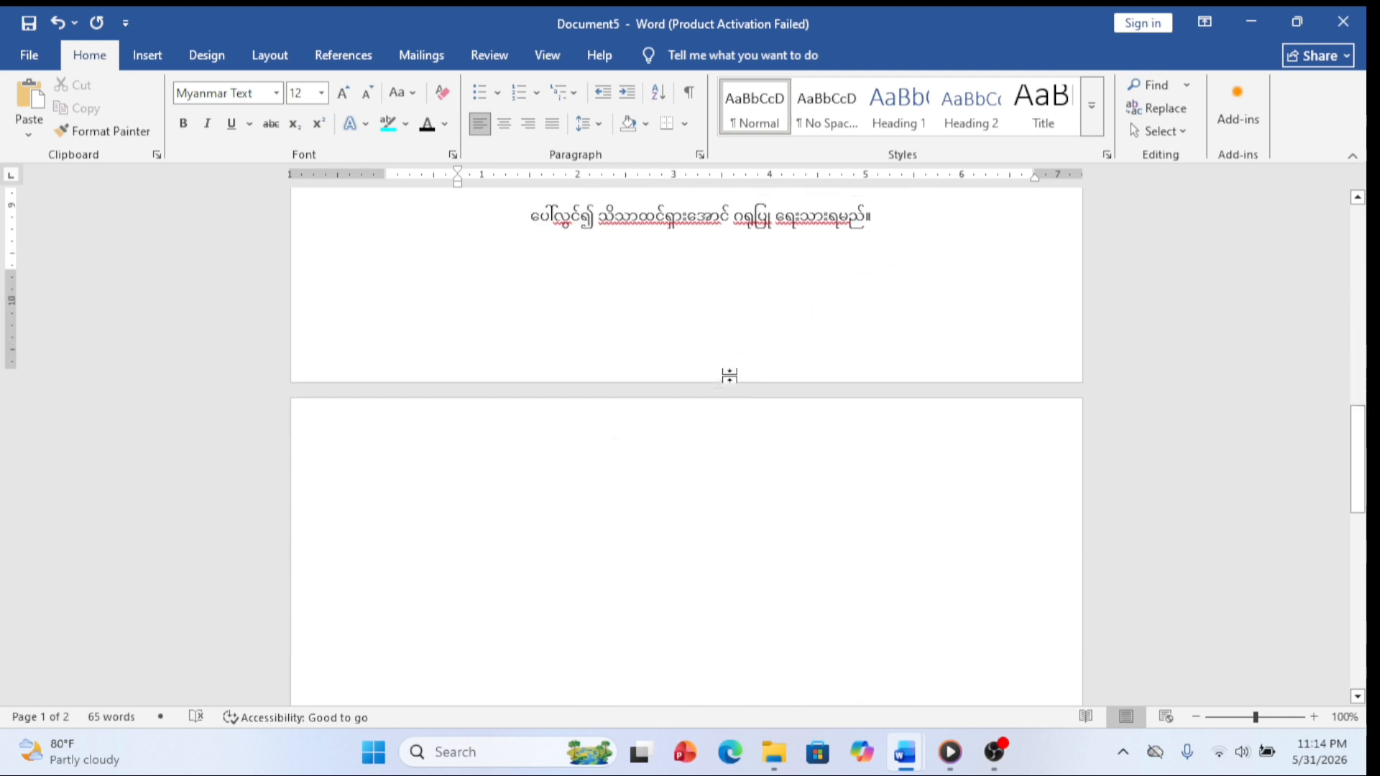
{"action": "scroll", "coordinate": [727, 370], "scroll_direction": "up", "scroll_amount": 4}
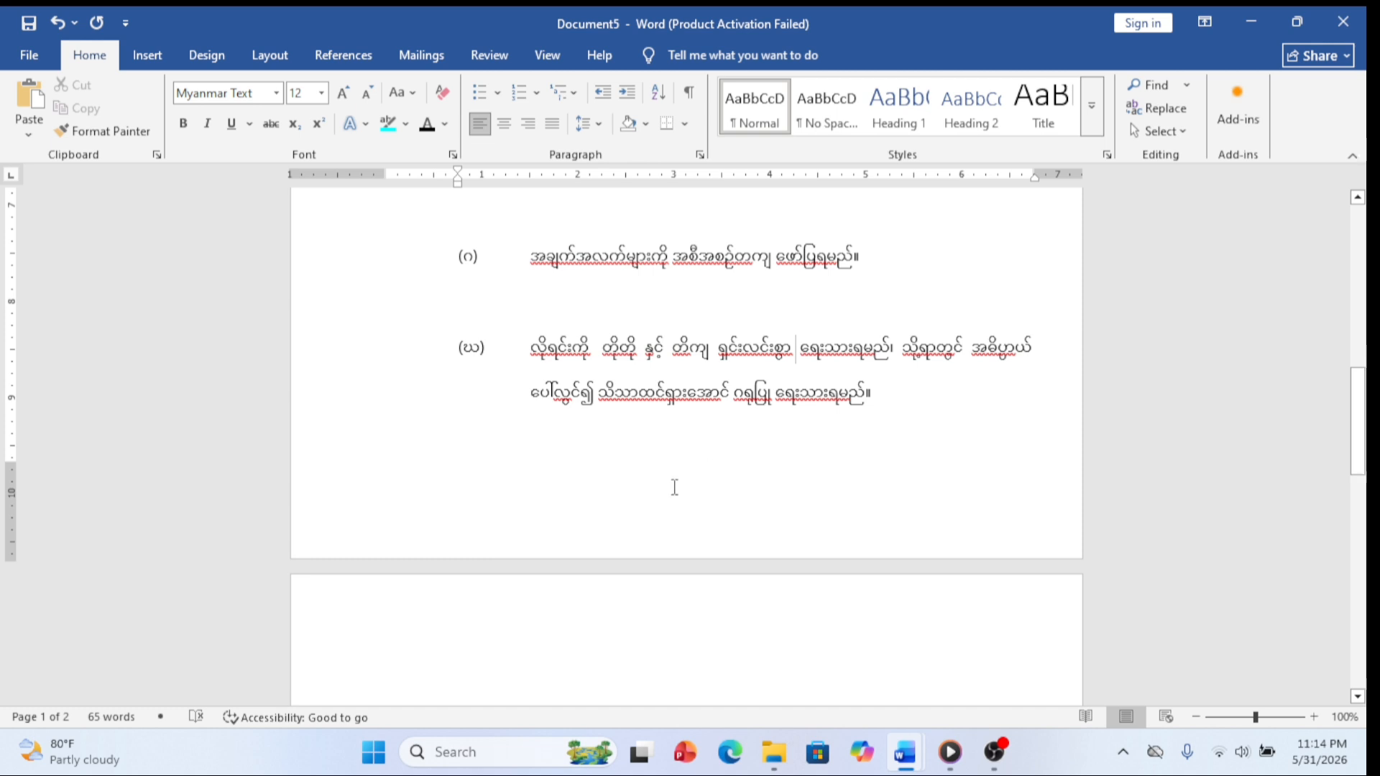
Step: Widen the gaps before "သိသာထင်ရှားအောင်", "ဂရုပြု" and "ရေးသားရမည်။" in the second line of sub-item (ဃ)
{"action": "left_click", "coordinate": [755, 460]}
{"action": "left_click", "coordinate": [594, 394]}
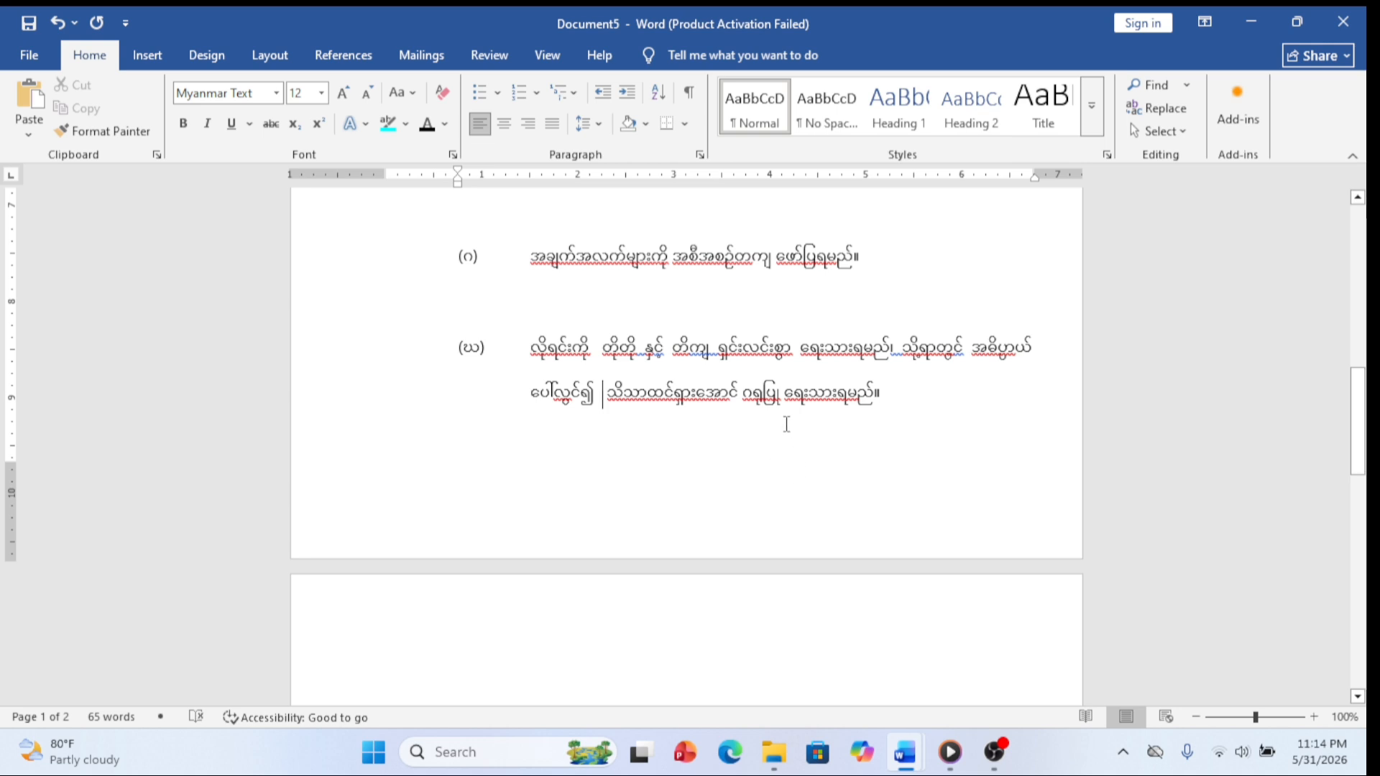
{"action": "left_click", "coordinate": [739, 394]}
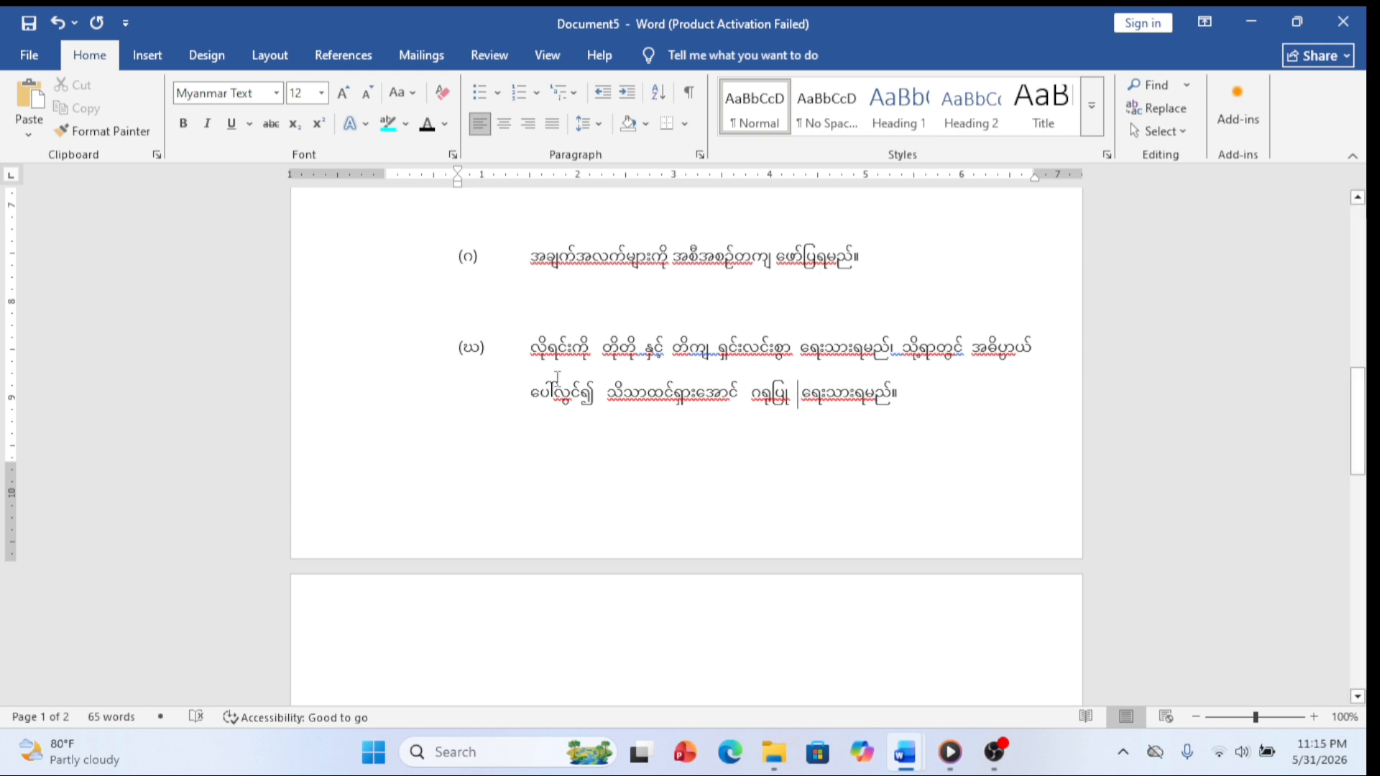
Step: Widen the gaps before "အစီအစဉ်တကျ" and "ဖော်ပြရမည်။" in sub-item (ဂ)
{"action": "scroll", "coordinate": [695, 483], "scroll_direction": "up", "scroll_amount": 2}
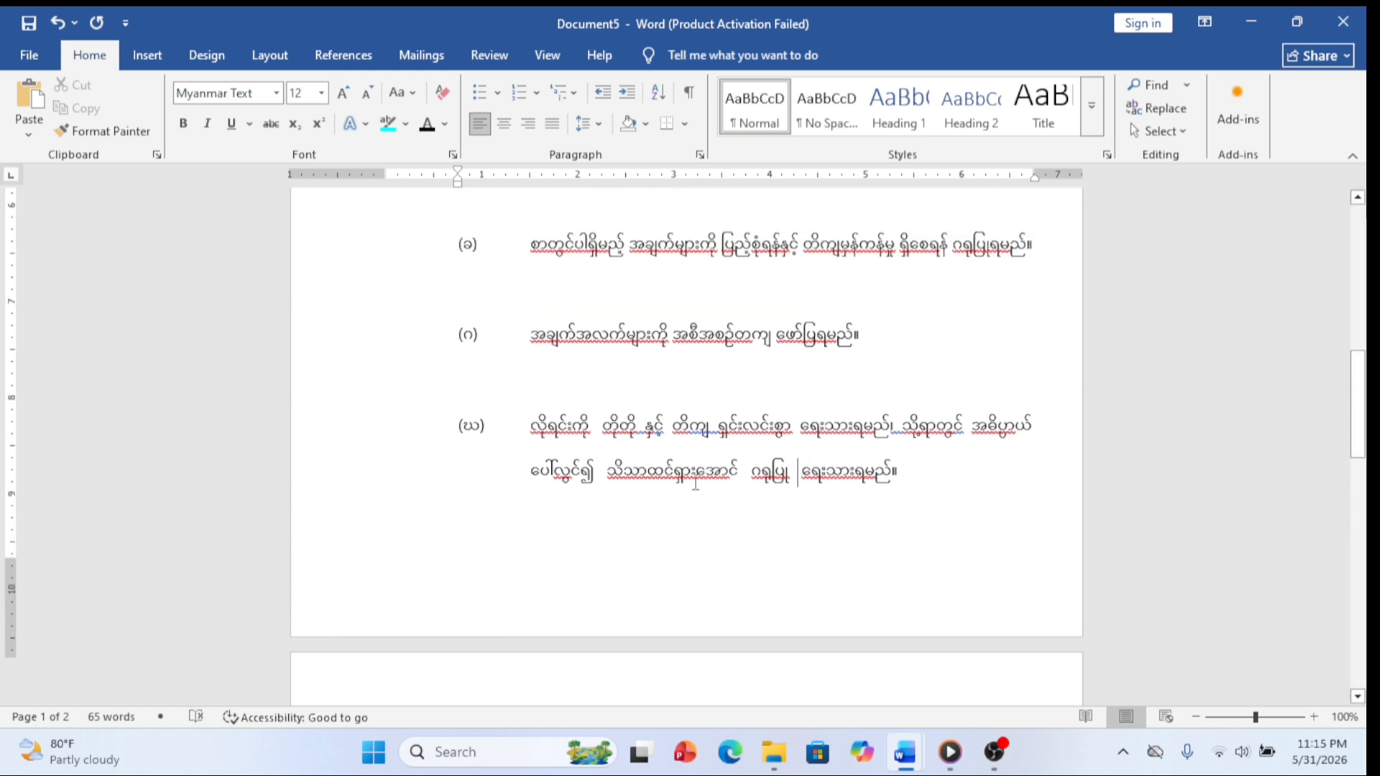
{"action": "scroll", "coordinate": [695, 486], "scroll_direction": "up", "scroll_amount": 2}
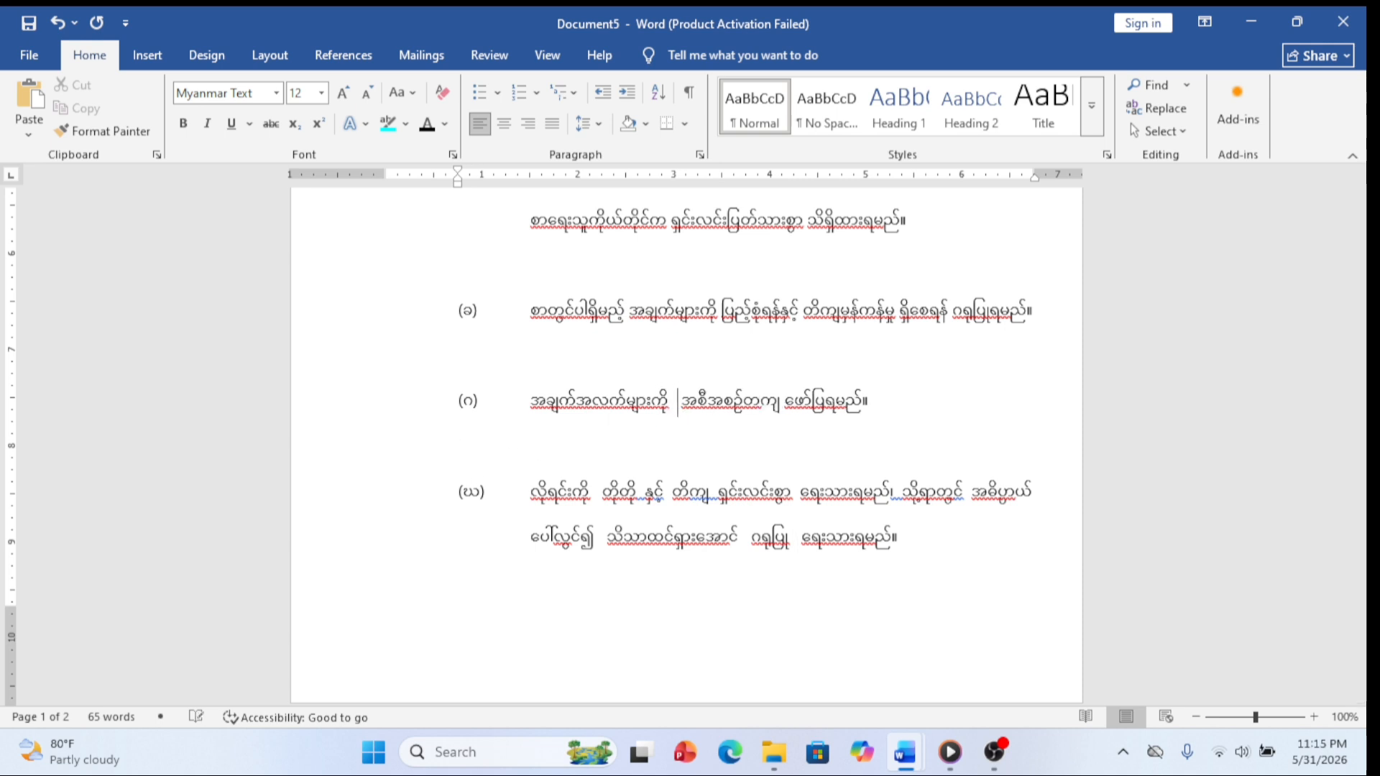
{"action": "left_click", "coordinate": [784, 407]}
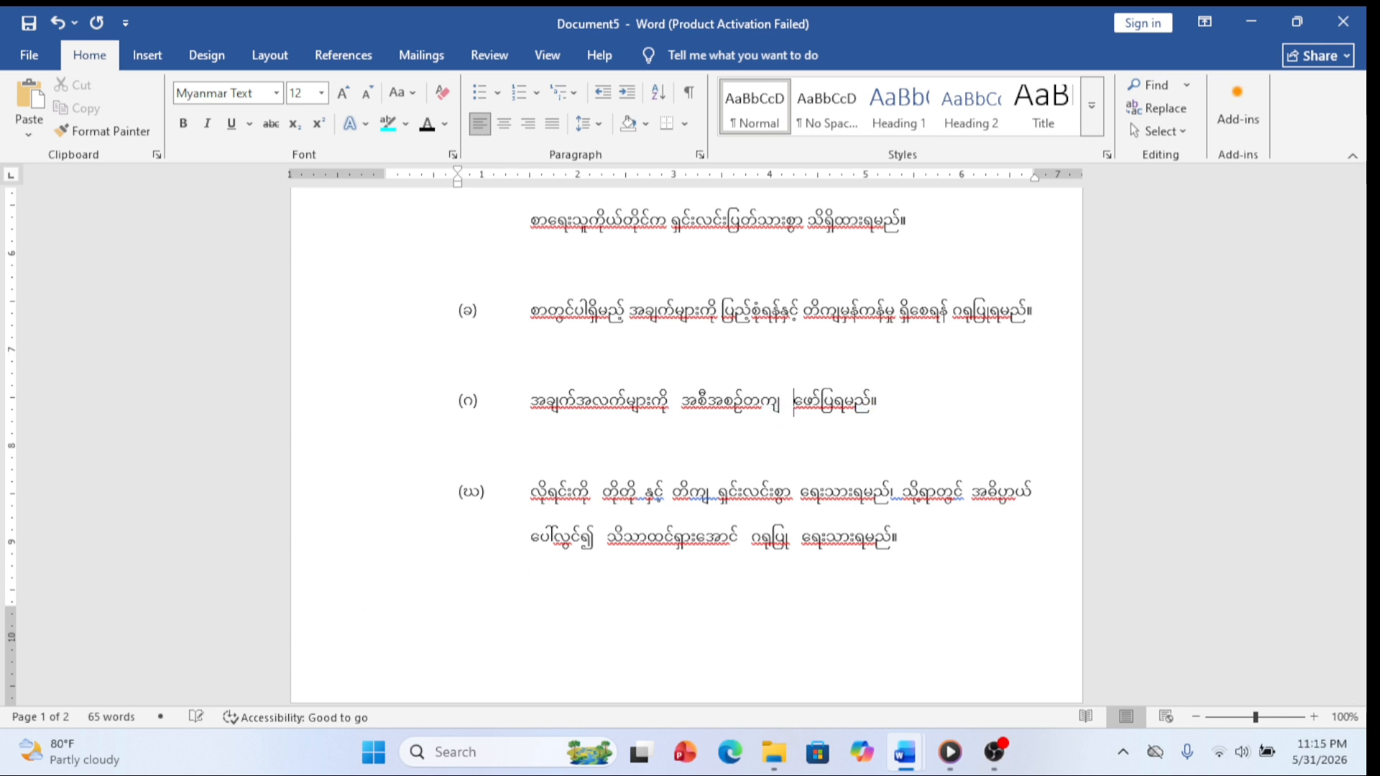
Step: Zoom the document out to 40% and examine the layout of the whole first page
{"action": "scroll", "coordinate": [336, 564], "scroll_direction": "up", "scroll_amount": 6}
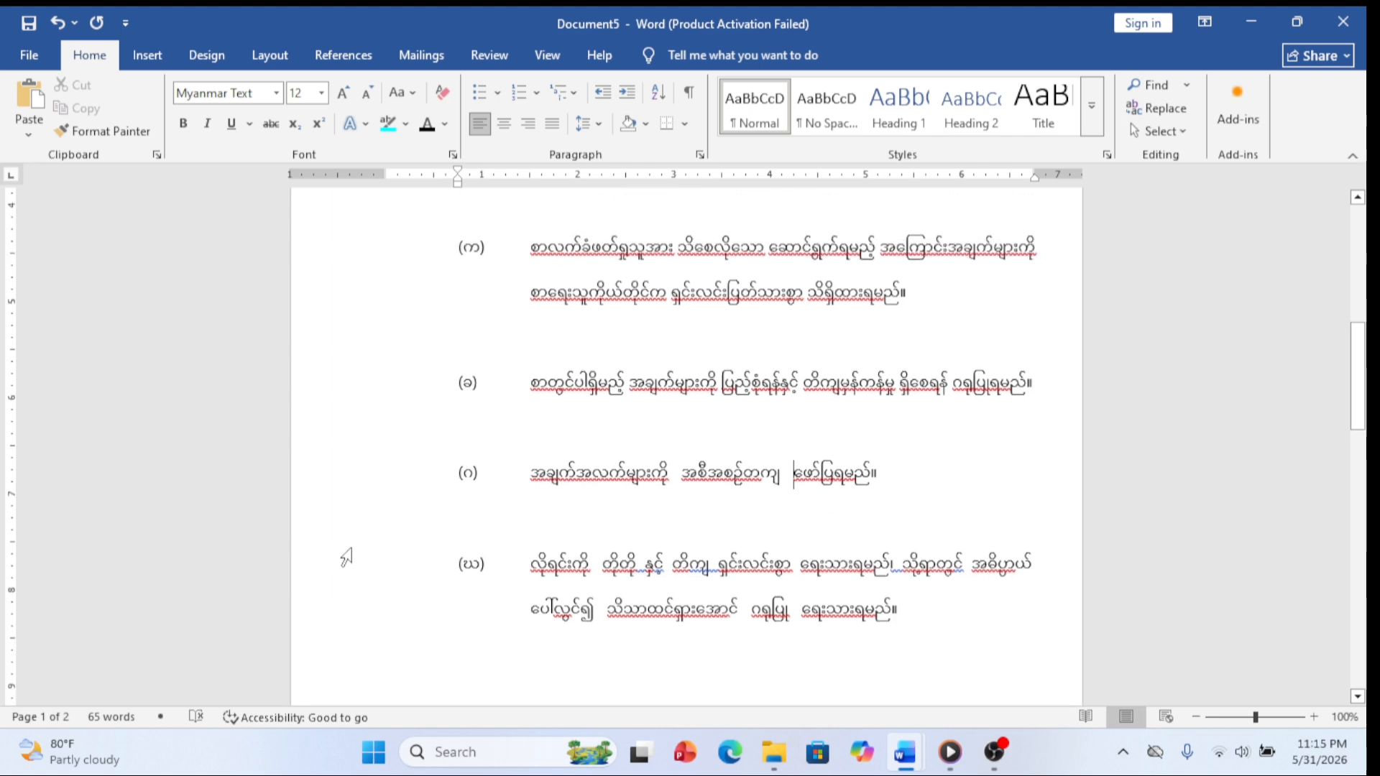
{"action": "scroll", "coordinate": [334, 564], "scroll_direction": "up", "scroll_amount": 1}
{"action": "scroll", "coordinate": [274, 587], "scroll_direction": "down", "scroll_amount": 2}
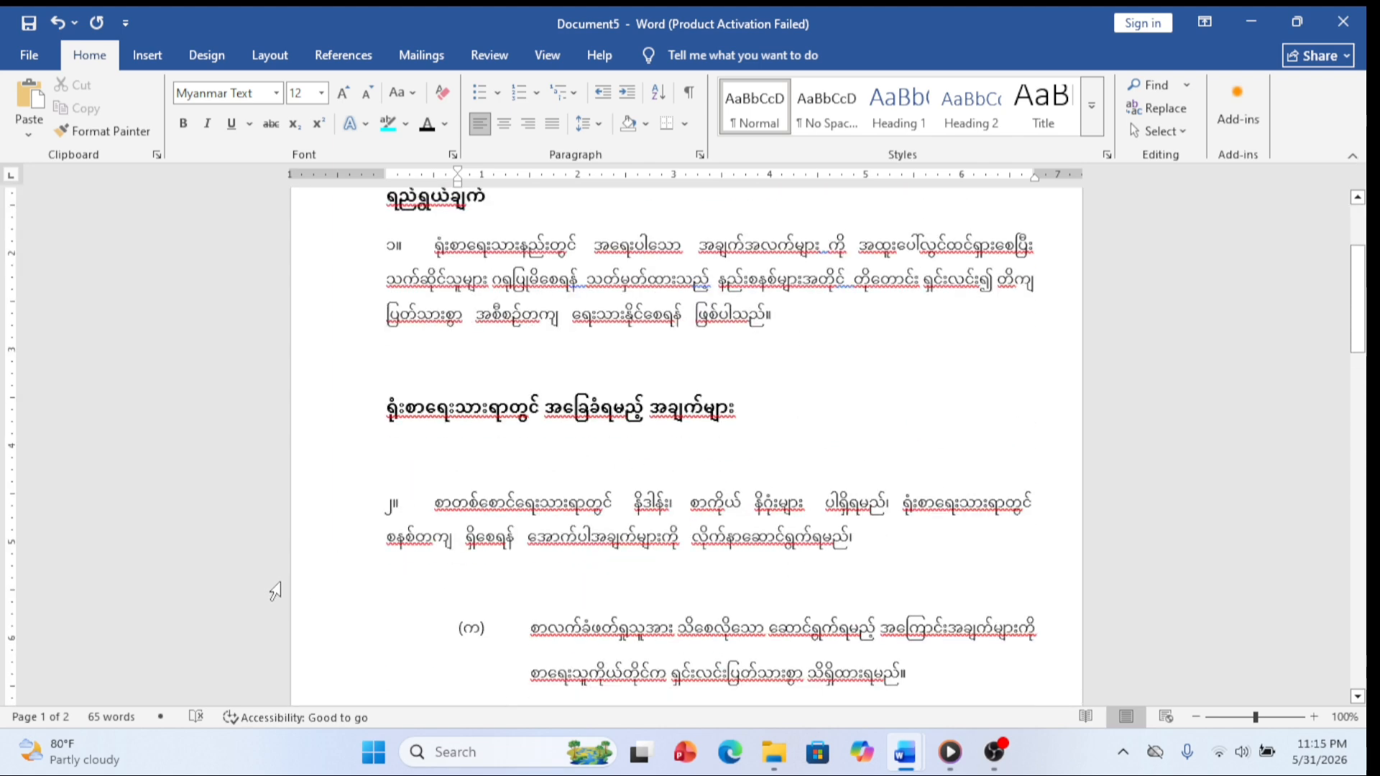
{"action": "scroll", "coordinate": [274, 587], "scroll_direction": "up", "scroll_amount": 2}
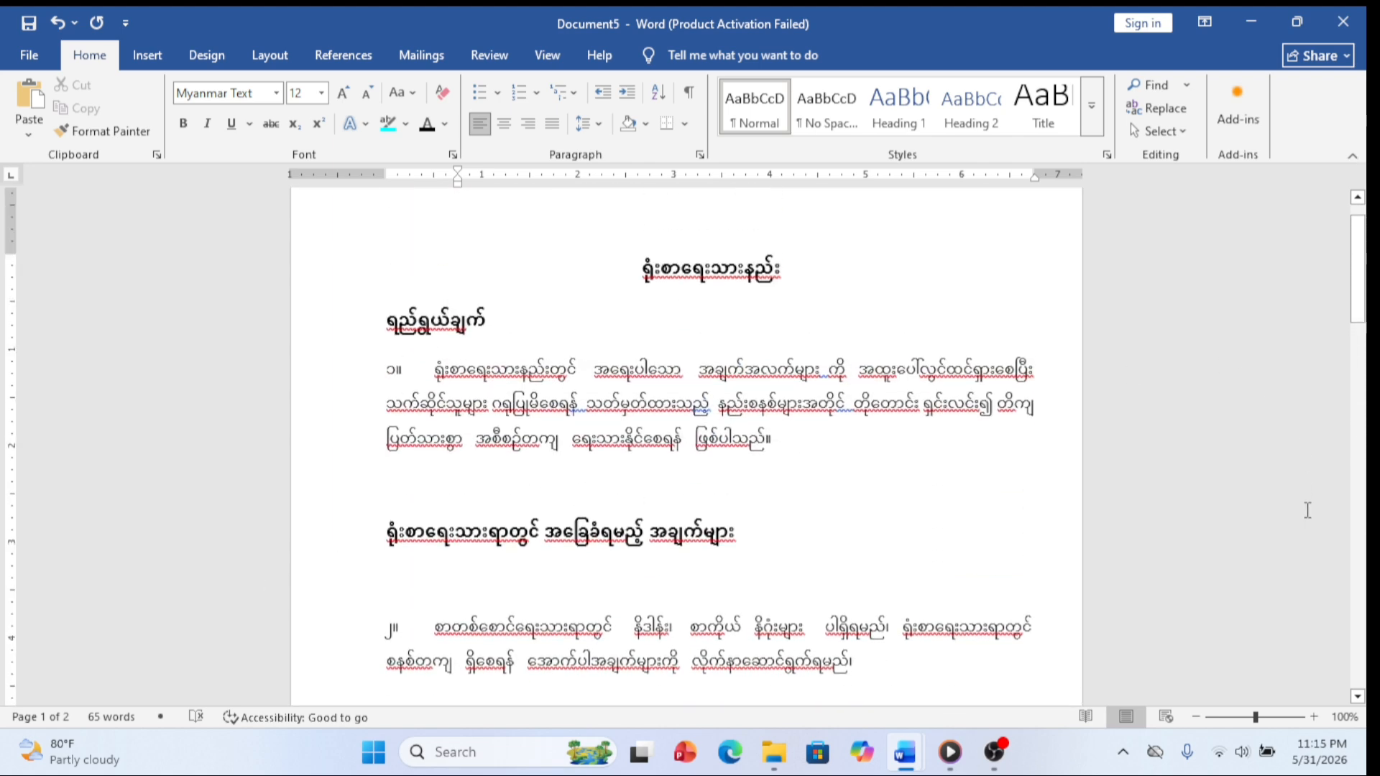
{"action": "left_click", "coordinate": [1315, 717]}
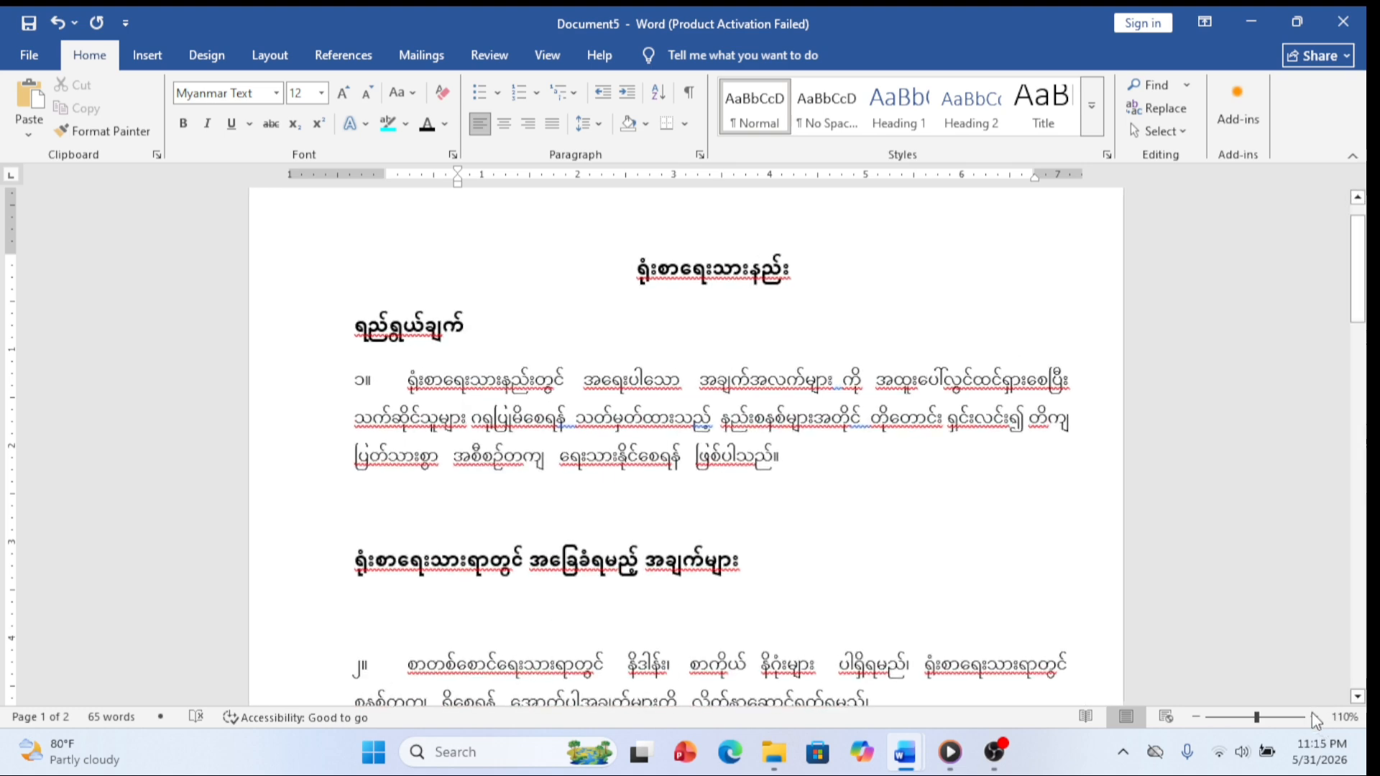
{"action": "left_click", "coordinate": [1193, 716]}
{"action": "left_click", "coordinate": [1193, 715]}
{"action": "left_click", "coordinate": [1193, 715]}
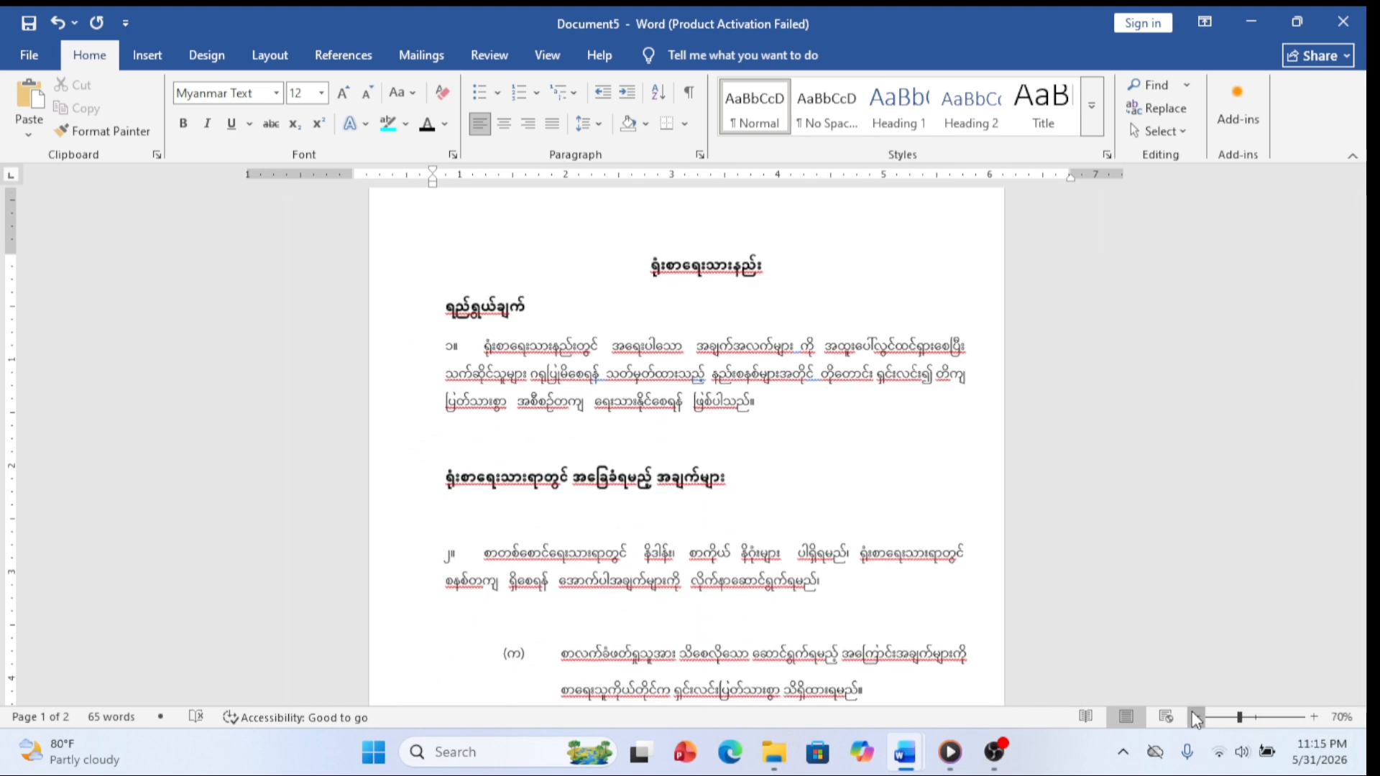
{"action": "left_click", "coordinate": [1192, 714]}
{"action": "left_click", "coordinate": [1192, 714]}
{"action": "left_click", "coordinate": [1190, 710]}
{"action": "left_click", "coordinate": [1188, 706]}
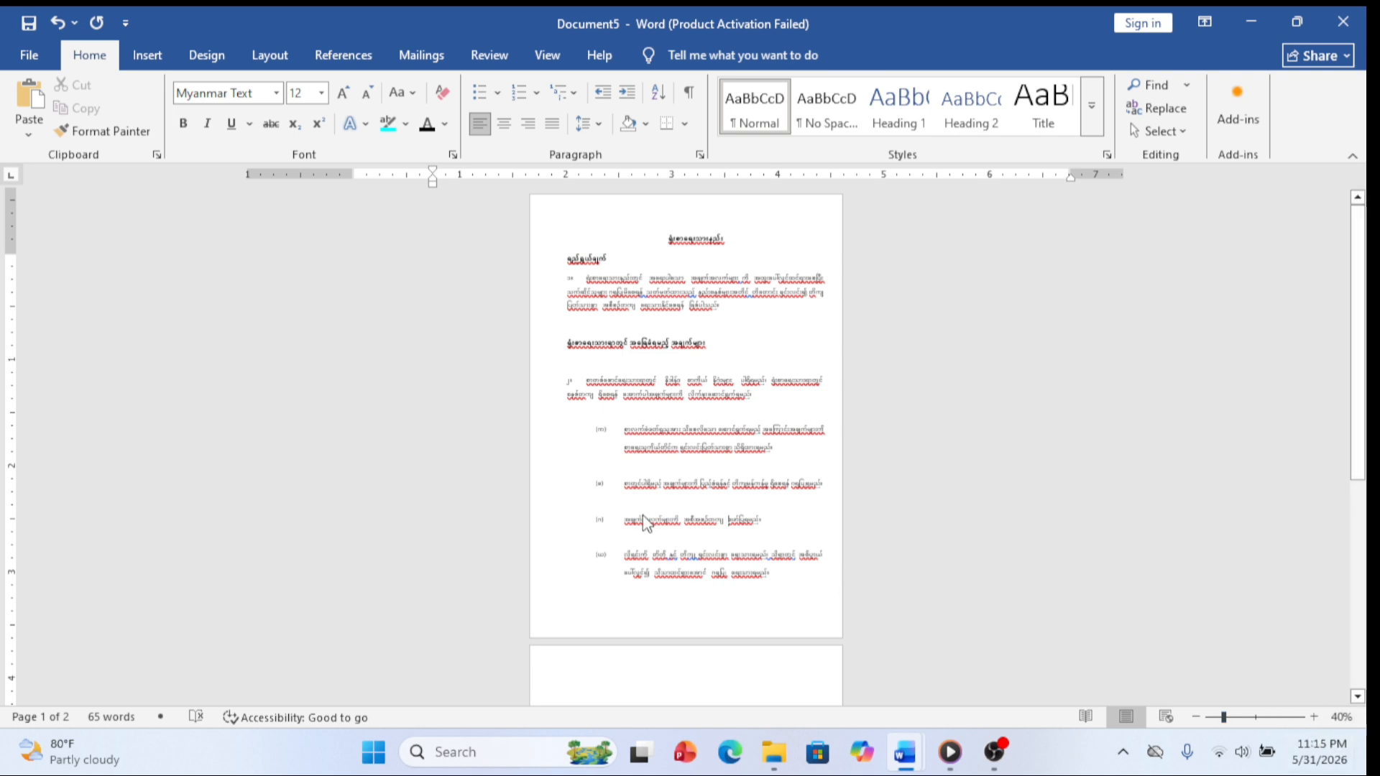
Step: Zoom the document in to 90% and examine the word spacing in paragraph ၂ and its sub-items (က) to (ဃ)
{"action": "left_click", "coordinate": [1313, 717]}
{"action": "left_click", "coordinate": [1313, 717]}
{"action": "left_click", "coordinate": [1313, 717]}
{"action": "left_click", "coordinate": [1312, 717]}
{"action": "left_click", "coordinate": [1313, 717]}
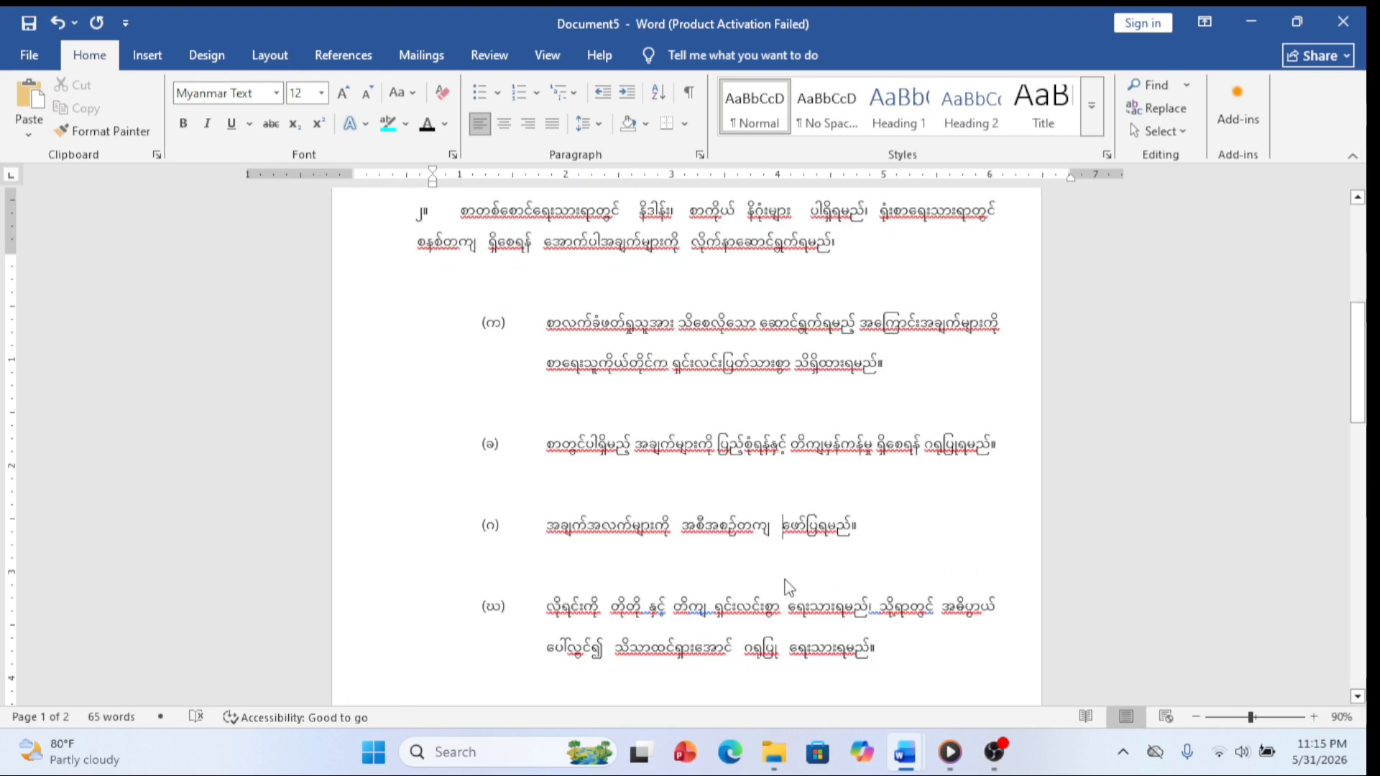
{"action": "scroll", "coordinate": [812, 505], "scroll_direction": "up", "scroll_amount": 5}
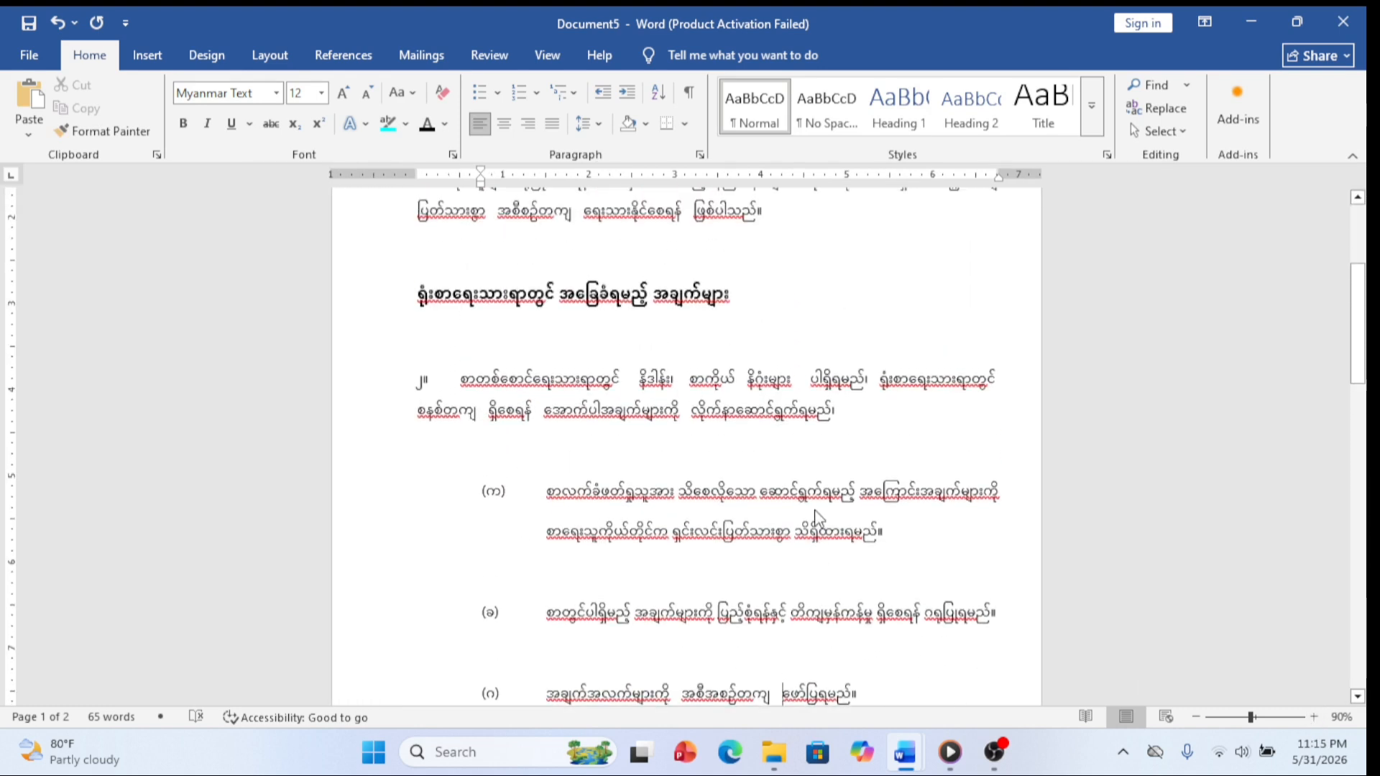
{"action": "scroll", "coordinate": [815, 521], "scroll_direction": "down", "scroll_amount": 2}
{"action": "scroll", "coordinate": [820, 524], "scroll_direction": "up", "scroll_amount": 2}
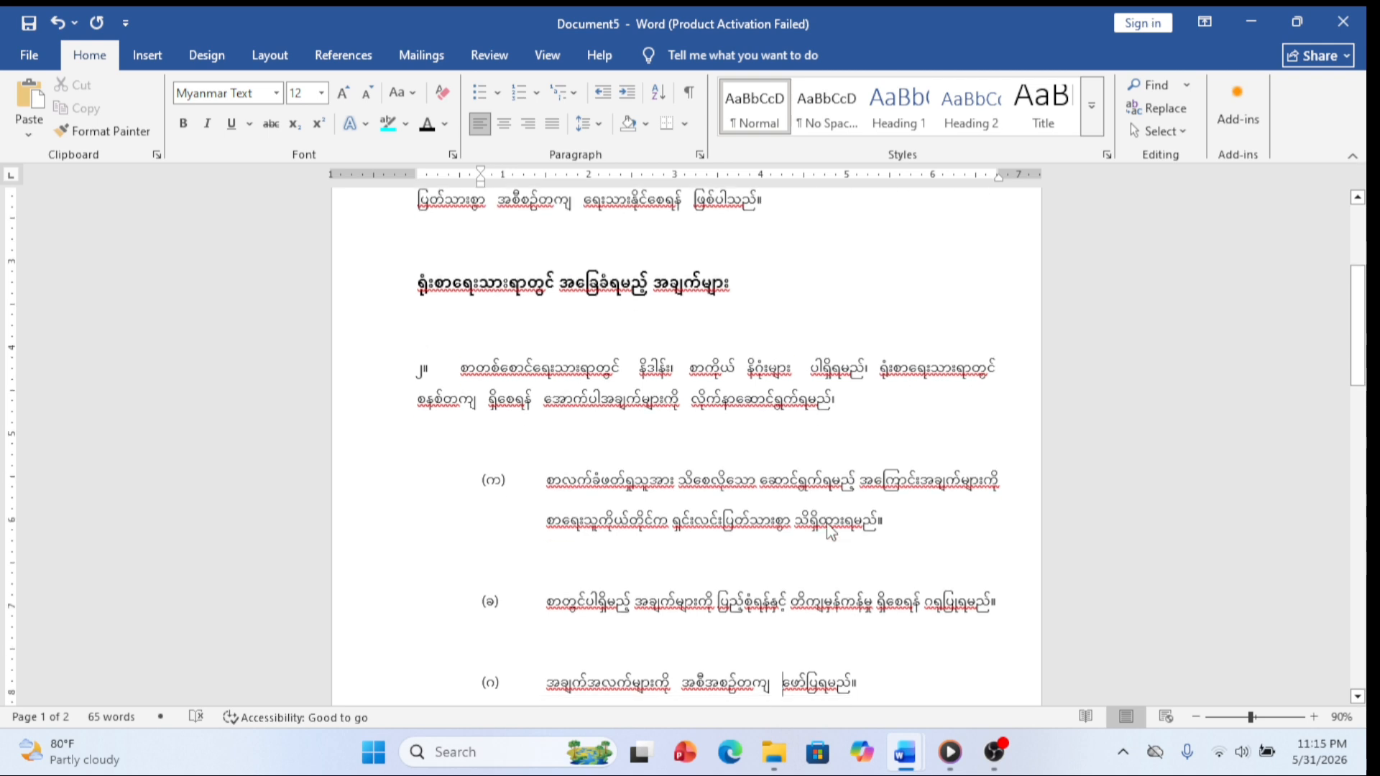
{"action": "scroll", "coordinate": [826, 528], "scroll_direction": "down", "scroll_amount": 5}
{"action": "scroll", "coordinate": [830, 532], "scroll_direction": "down", "scroll_amount": 2}
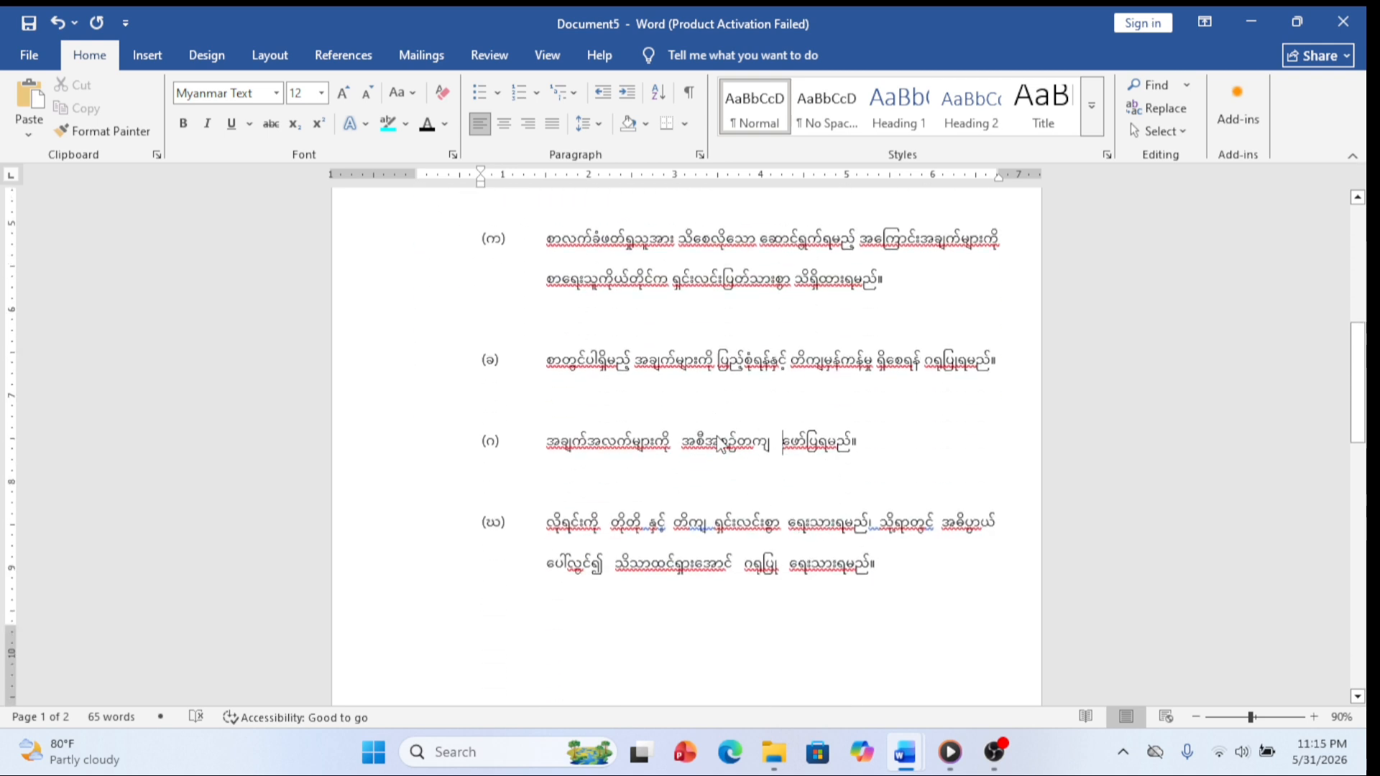
{"action": "left_click", "coordinate": [560, 445]}
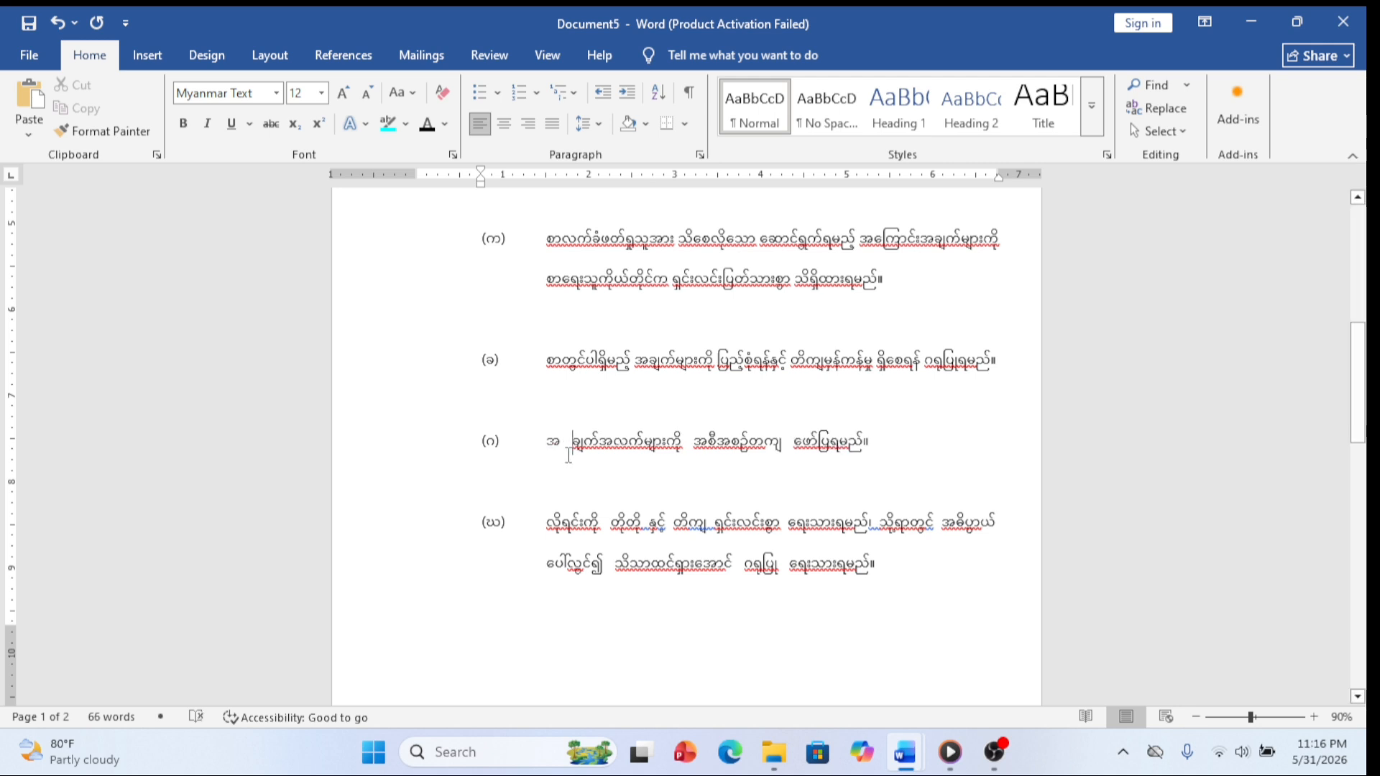
{"action": "key", "text": "BackSpace"}
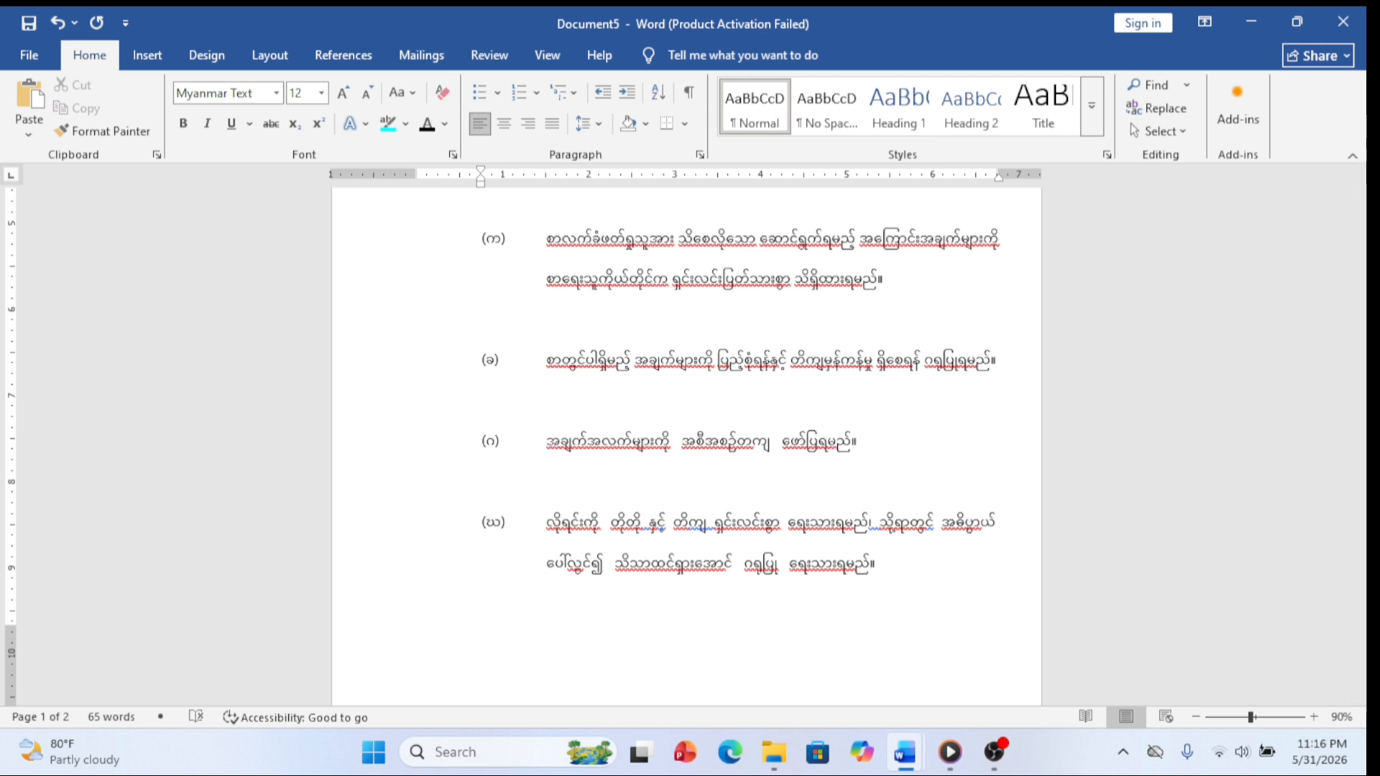
{"action": "left_click", "coordinate": [913, 450]}
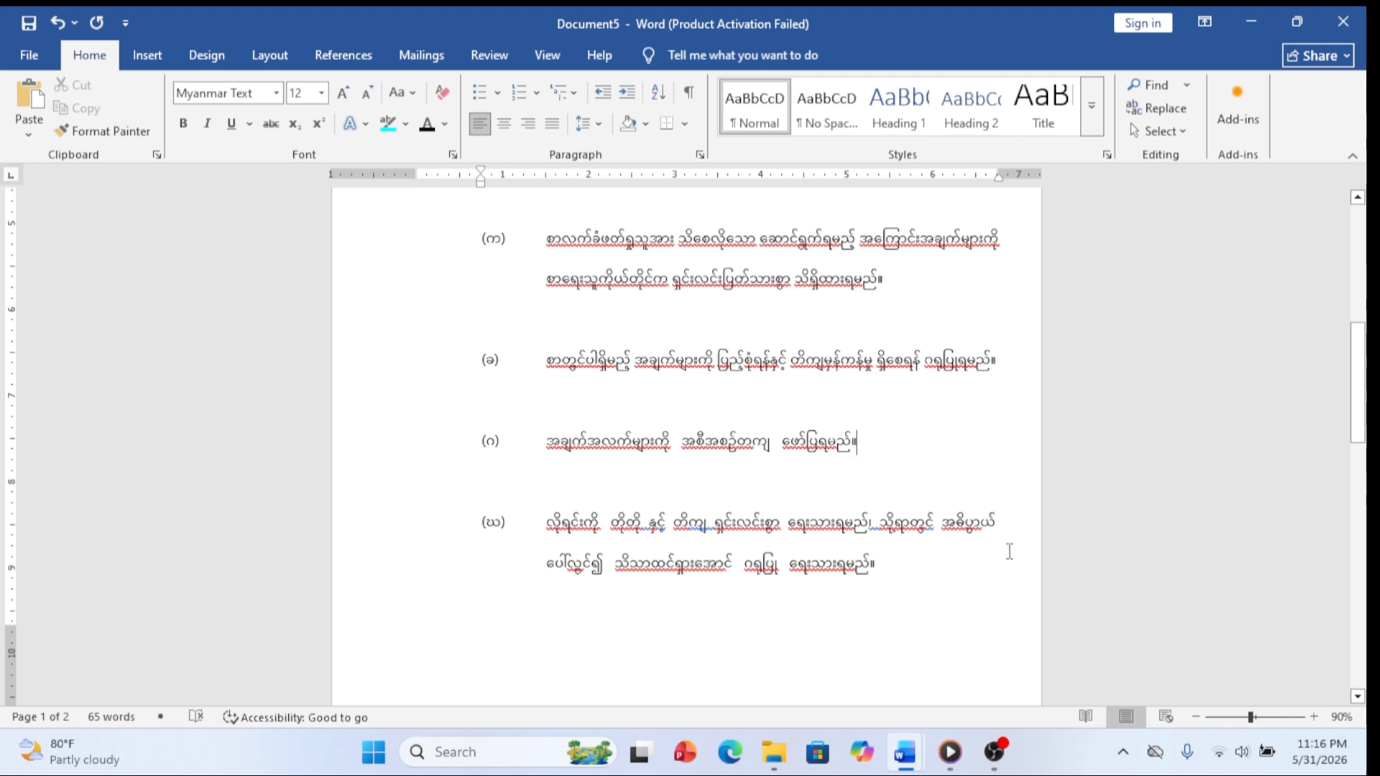
Step: Look over paragraphs ၁ and ၂, the second heading and the lettered sub-items once more for even spacing
{"action": "scroll", "coordinate": [629, 264], "scroll_direction": "up", "scroll_amount": 4}
{"action": "scroll", "coordinate": [629, 264], "scroll_direction": "down", "scroll_amount": 2}
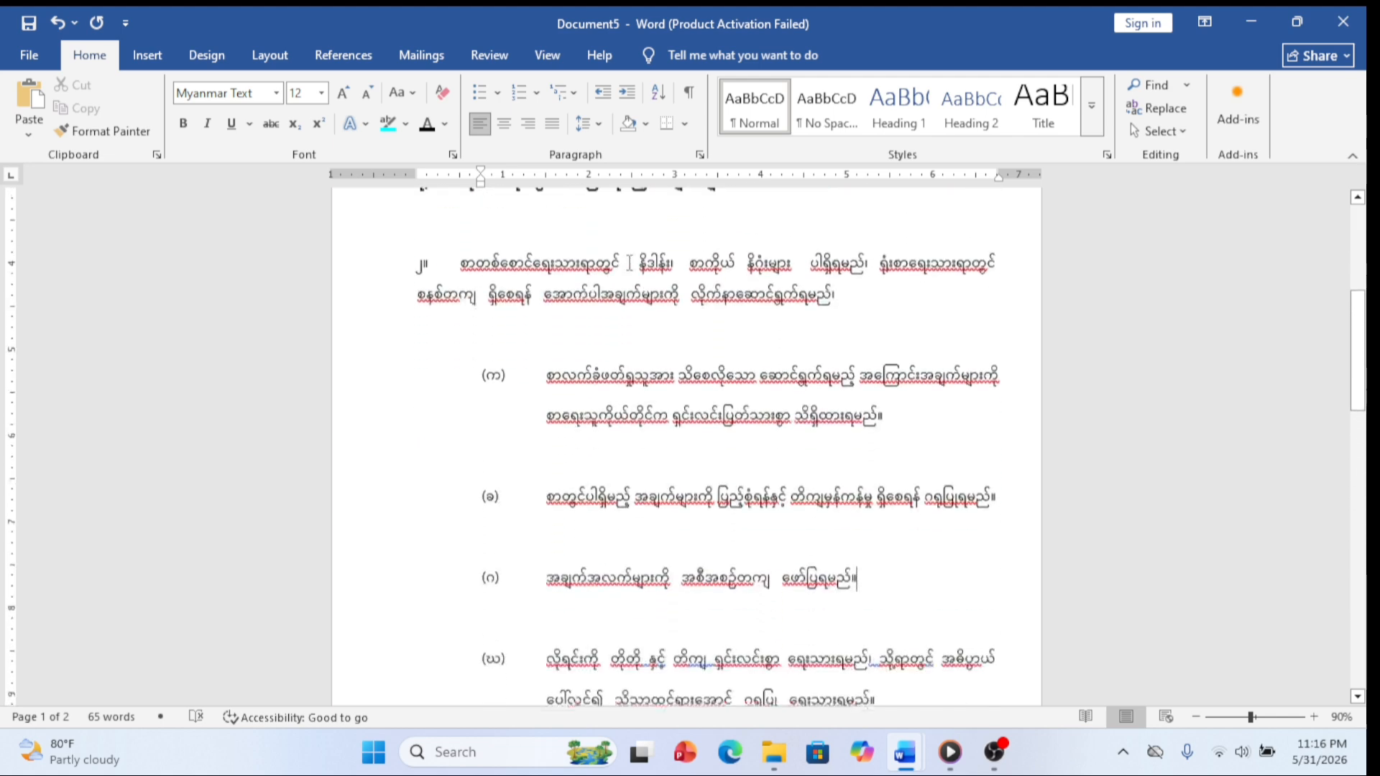
{"action": "scroll", "coordinate": [629, 264], "scroll_direction": "up", "scroll_amount": 5}
{"action": "scroll", "coordinate": [618, 265], "scroll_direction": "down", "scroll_amount": 3}
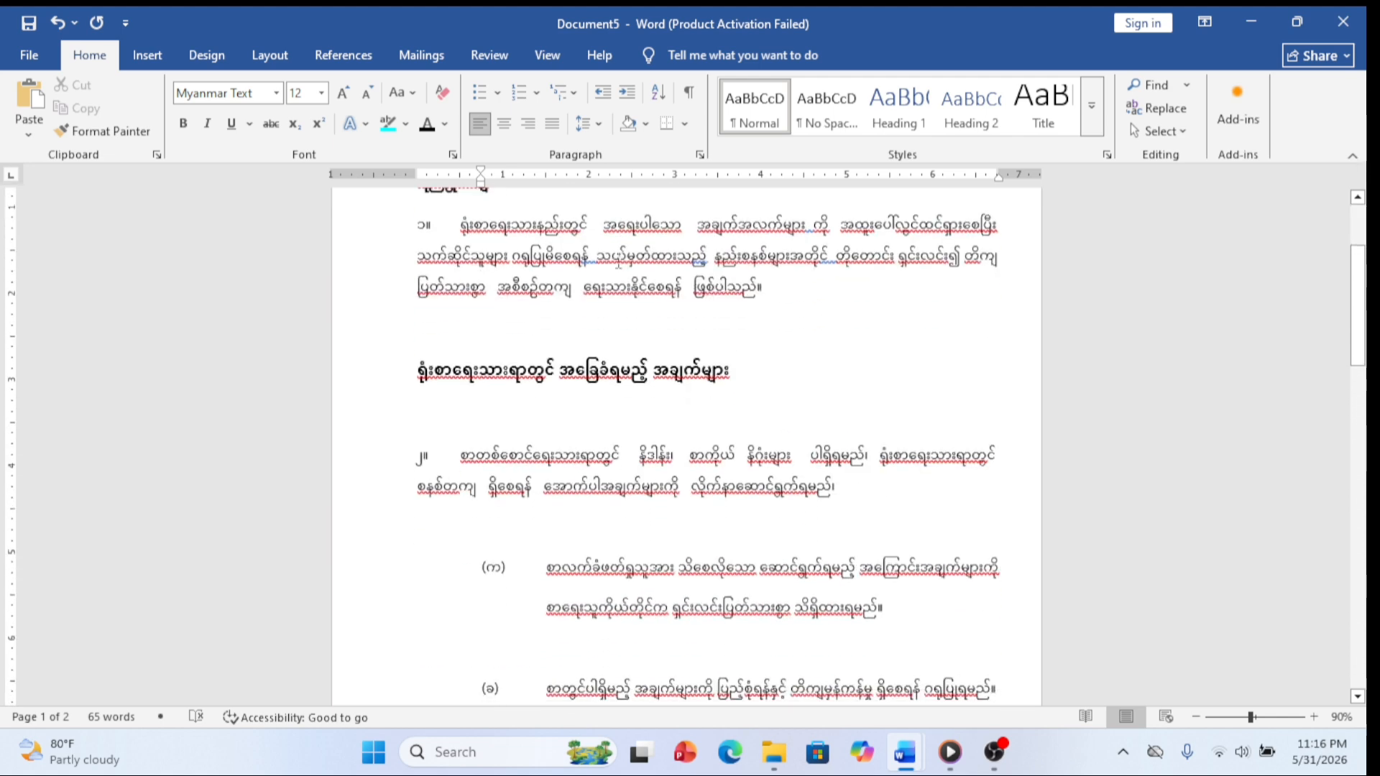
{"action": "scroll", "coordinate": [619, 264], "scroll_direction": "up", "scroll_amount": 2}
{"action": "scroll", "coordinate": [618, 264], "scroll_direction": "down", "scroll_amount": 4}
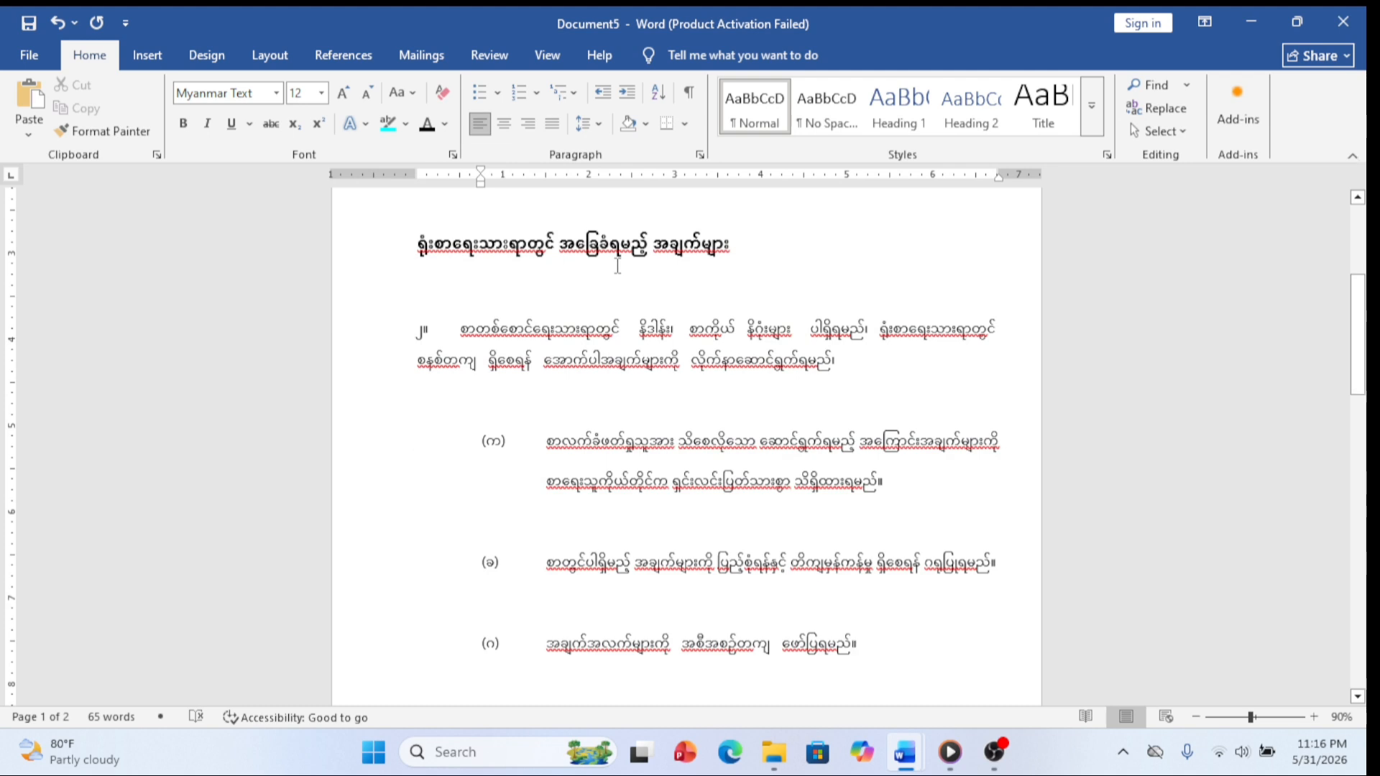